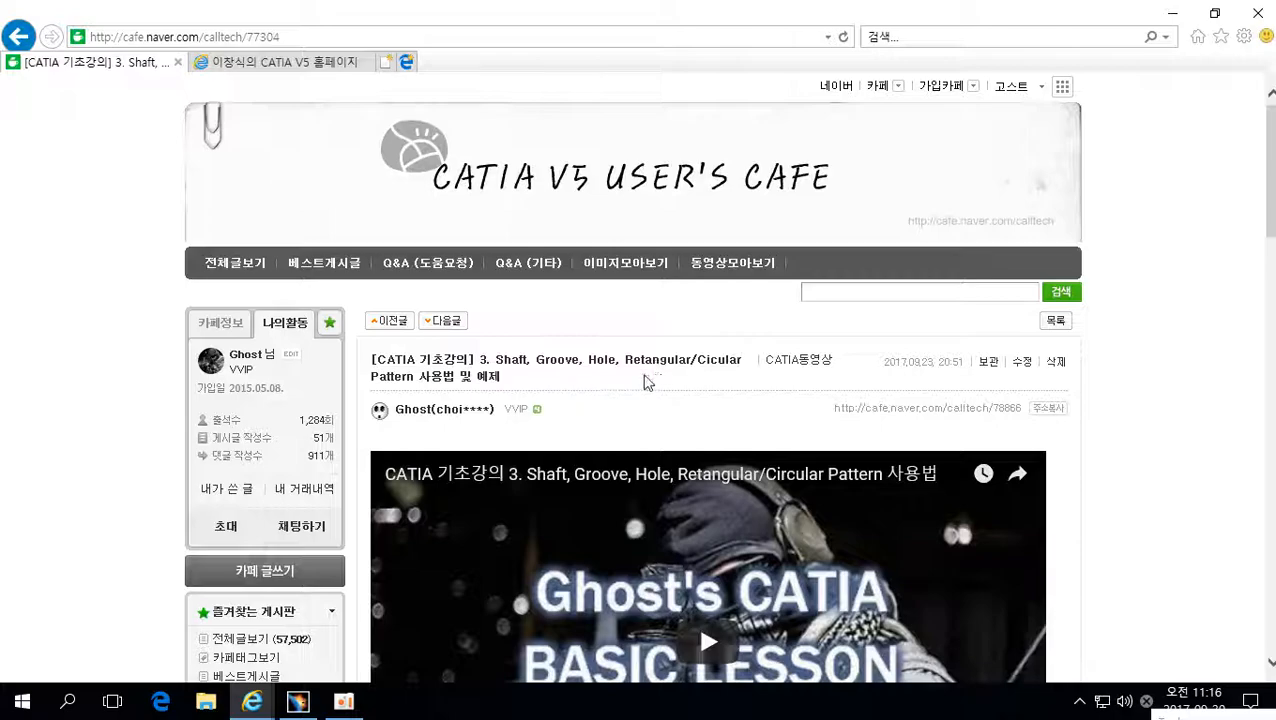
- Switch to CATIA, show the Boolean Operations toolbar and float it beside the Transformation Features toolbar
{"action": "left_click", "coordinate": [297, 701]}
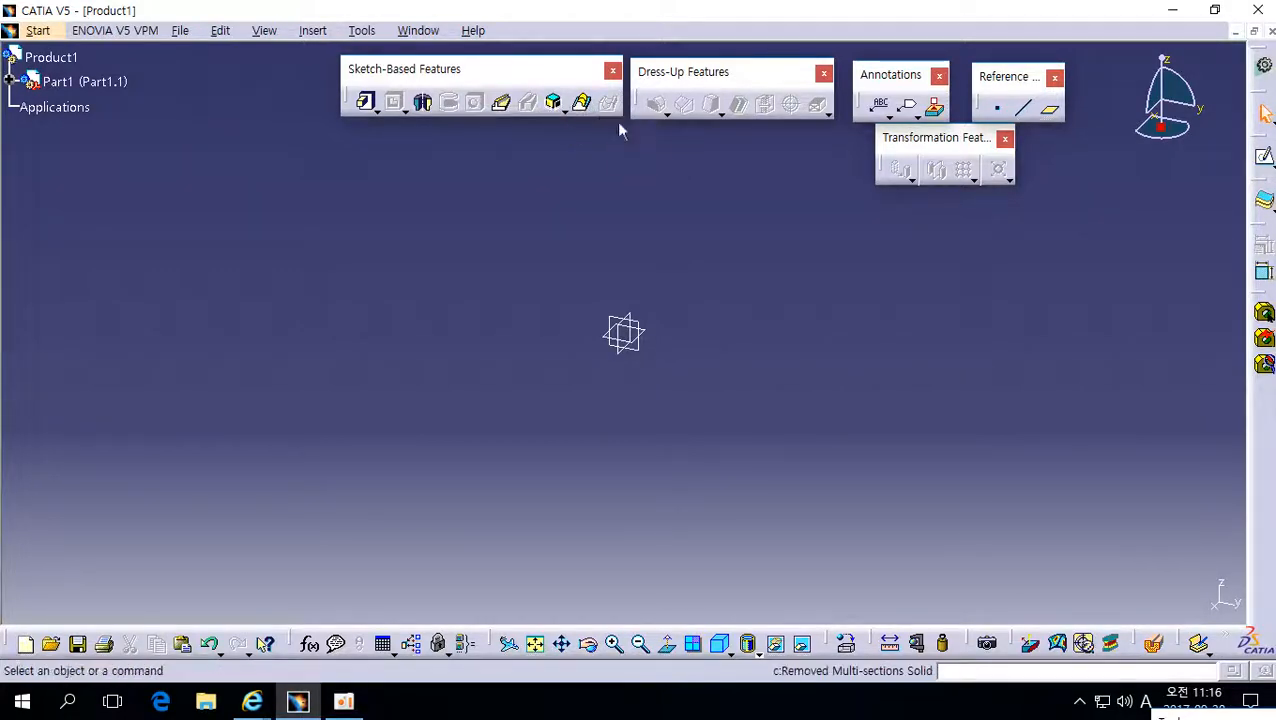
{"action": "right_click", "coordinate": [1263, 405]}
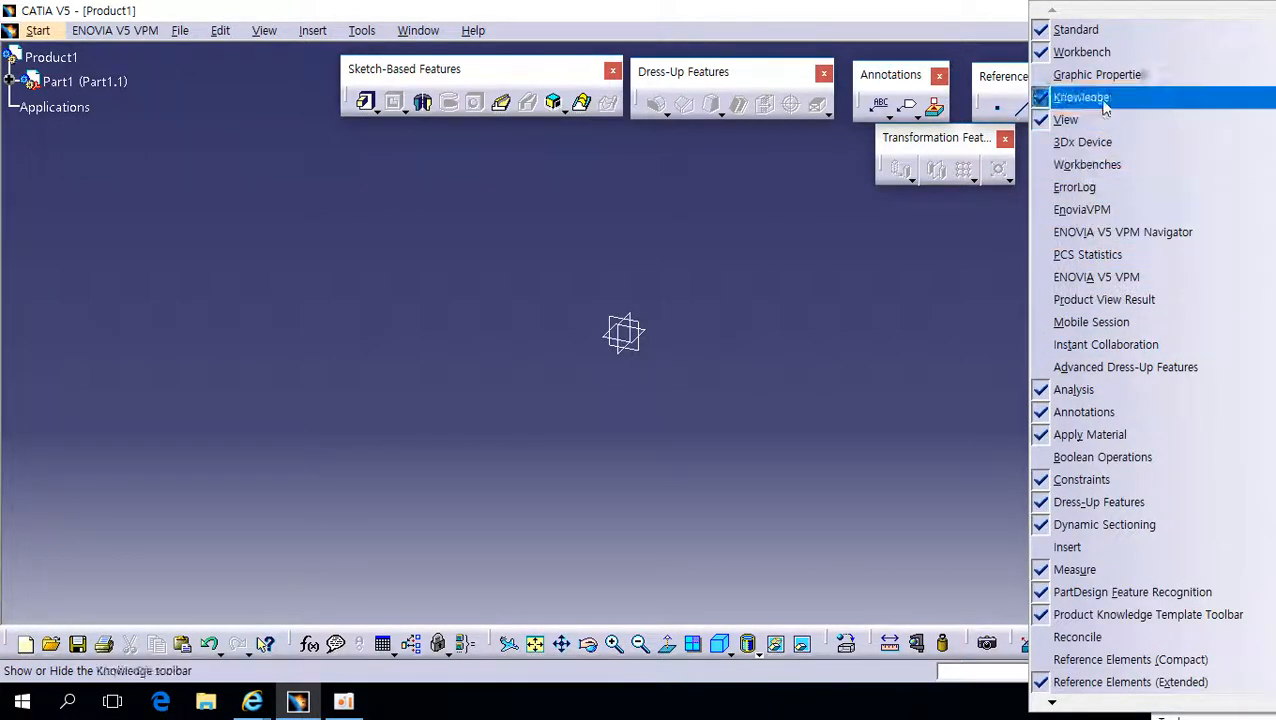
{"action": "left_click", "coordinate": [1062, 460]}
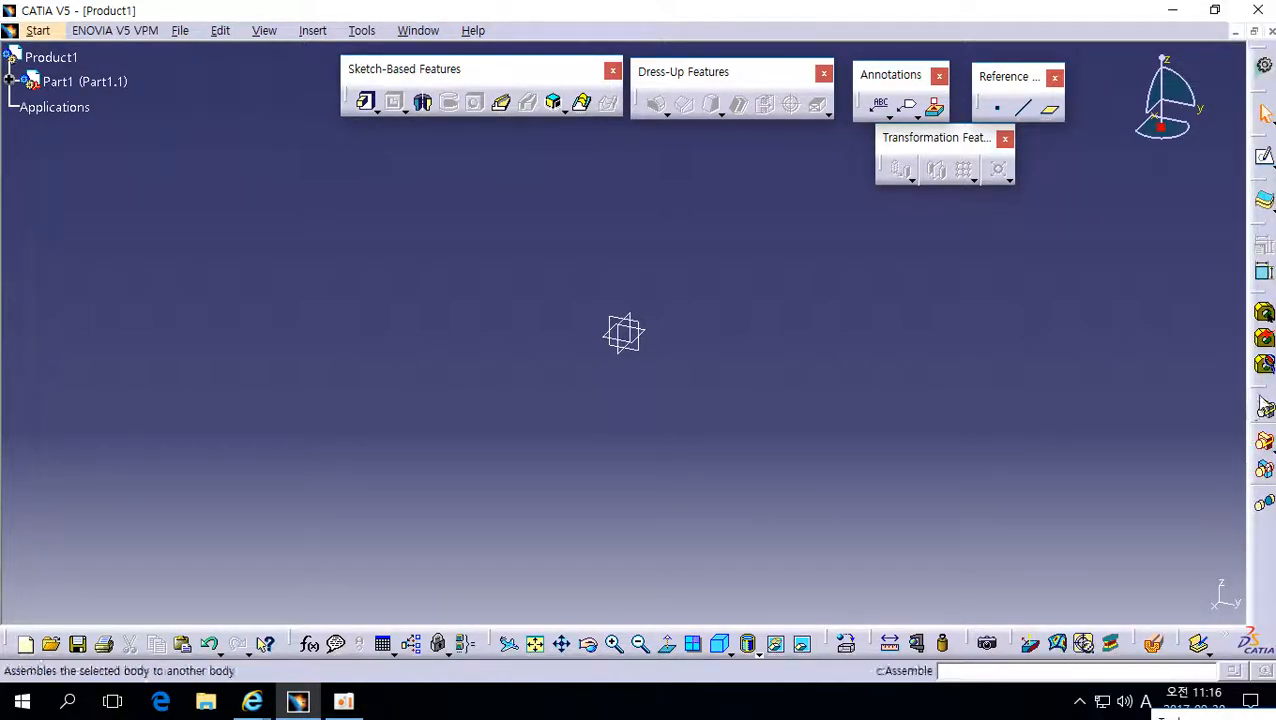
{"action": "mouse_move", "coordinate": [1263, 400]}
{"action": "left_mouse_down"}
{"action": "mouse_move", "coordinate": [592, 154]}
{"action": "mouse_move", "coordinate": [661, 159]}
{"action": "mouse_move", "coordinate": [352, 146]}
{"action": "mouse_move", "coordinate": [403, 127]}
{"action": "mouse_move", "coordinate": [409, 145]}
{"action": "left_mouse_up"}
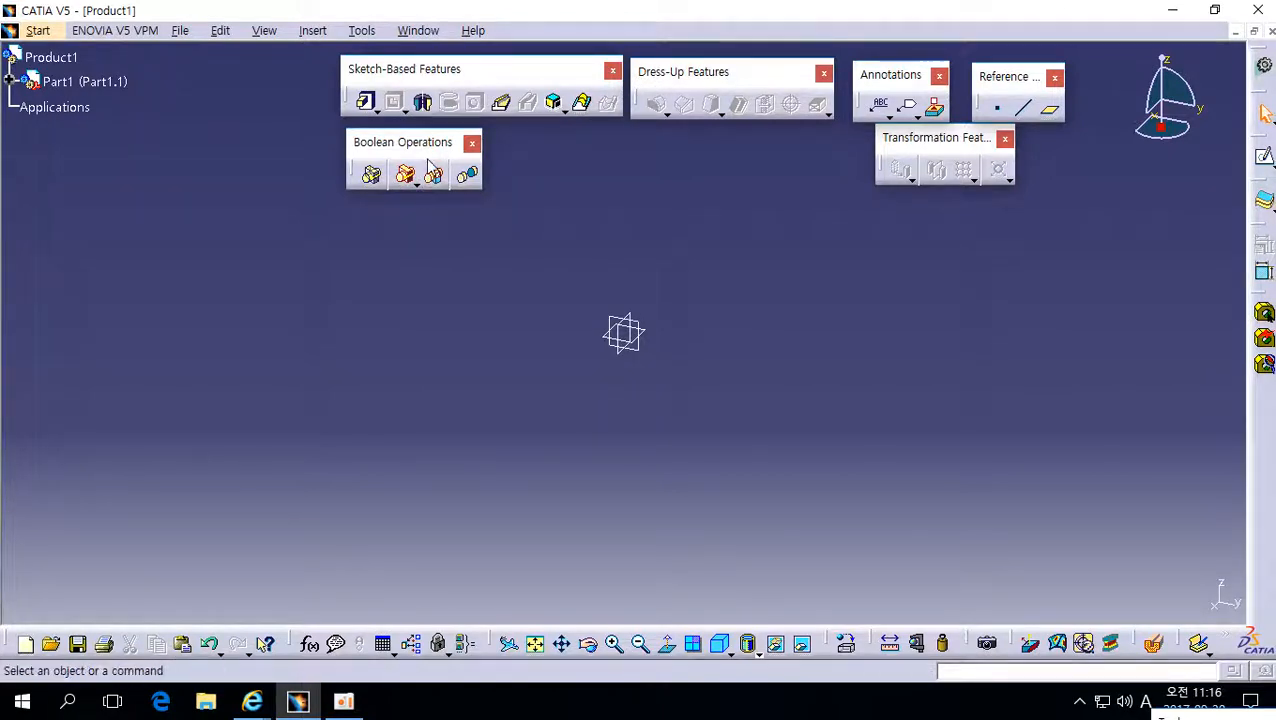
{"action": "left_click_drag", "start_coordinate": [430, 146], "coordinate": [802, 147]}
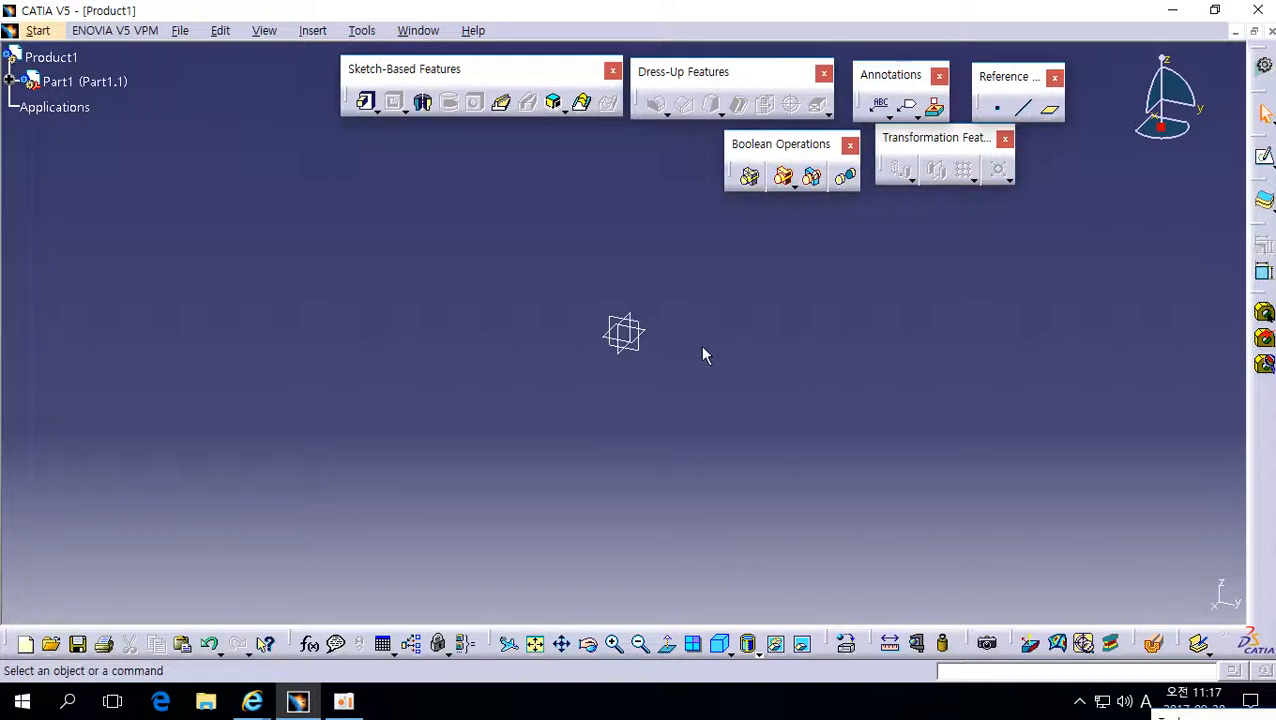
{"action": "middle_click", "coordinate": [672, 354]}
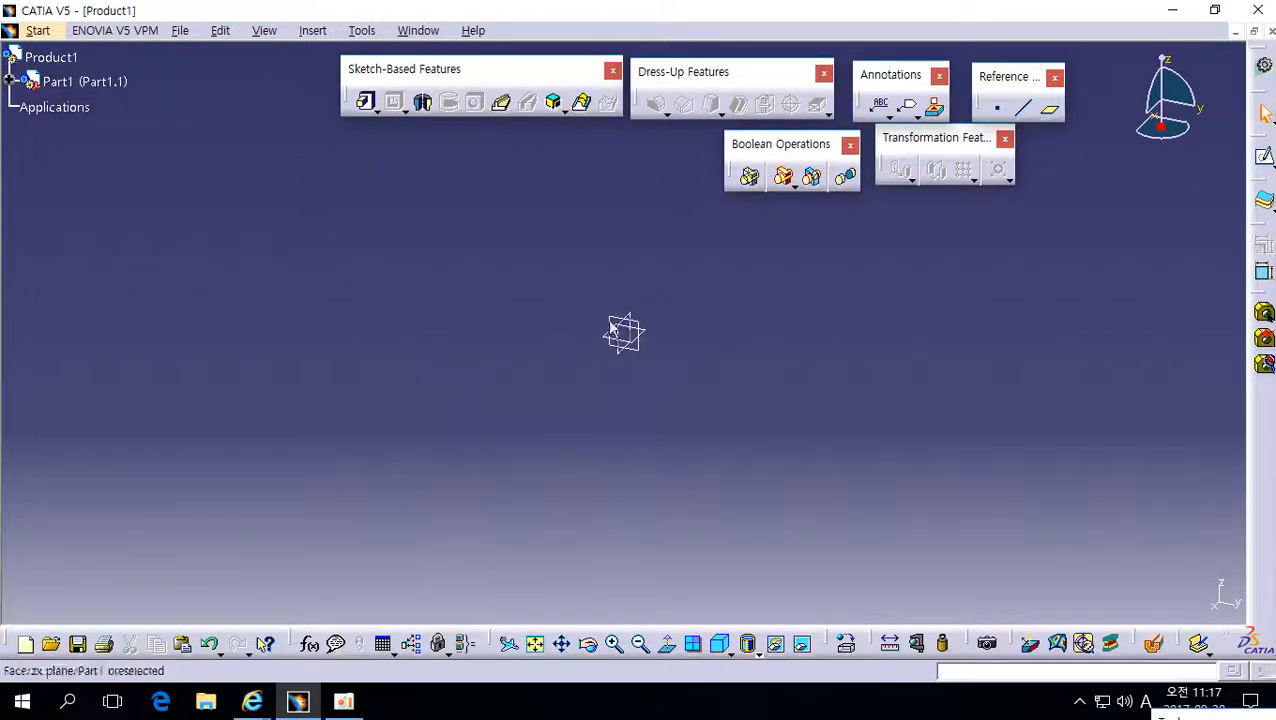
- Expand Part1 in the specification tree and open a sketch on the yz plane
{"action": "left_click", "coordinate": [501, 107]}
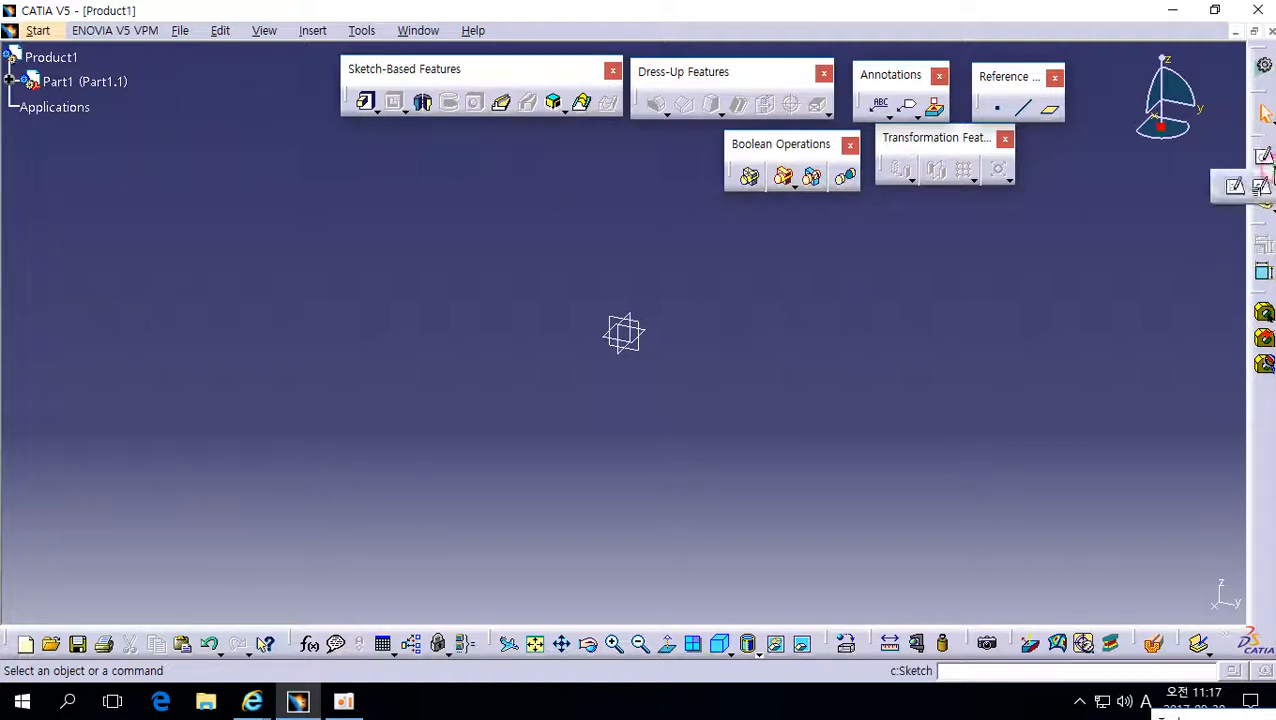
{"action": "left_click", "coordinate": [9, 82]}
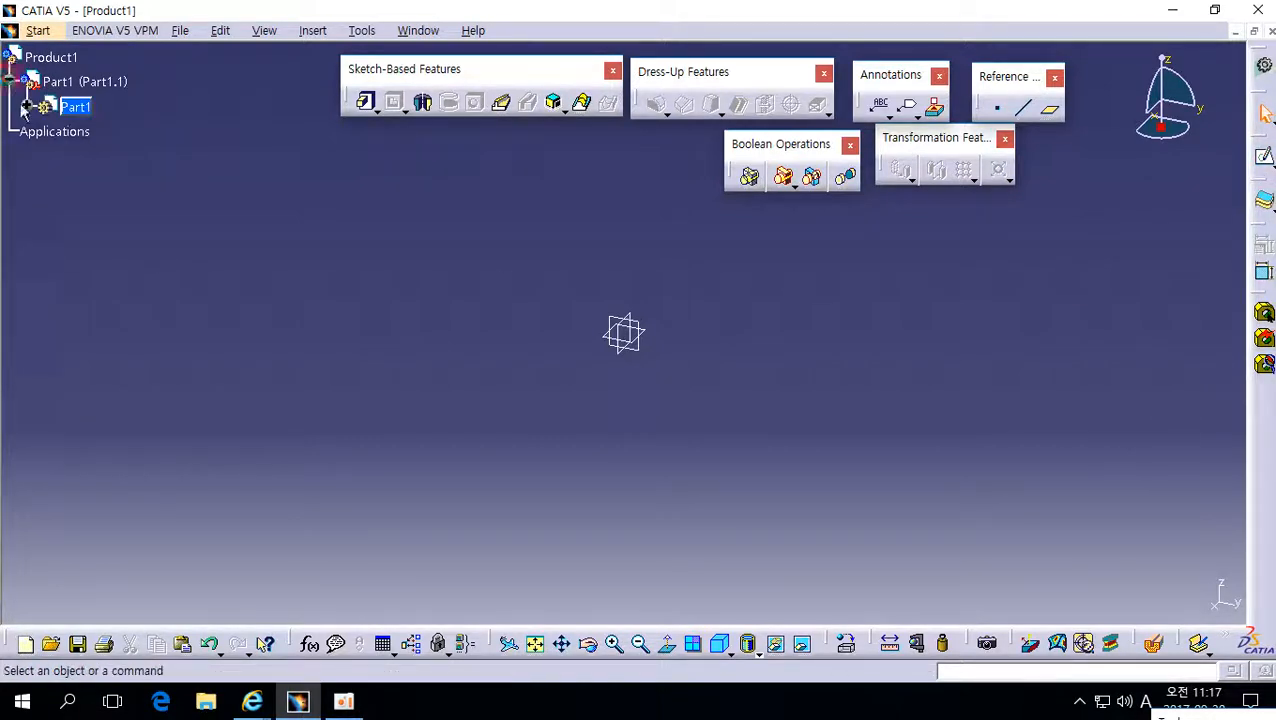
{"action": "left_click", "coordinate": [27, 106]}
{"action": "left_click", "coordinate": [647, 358]}
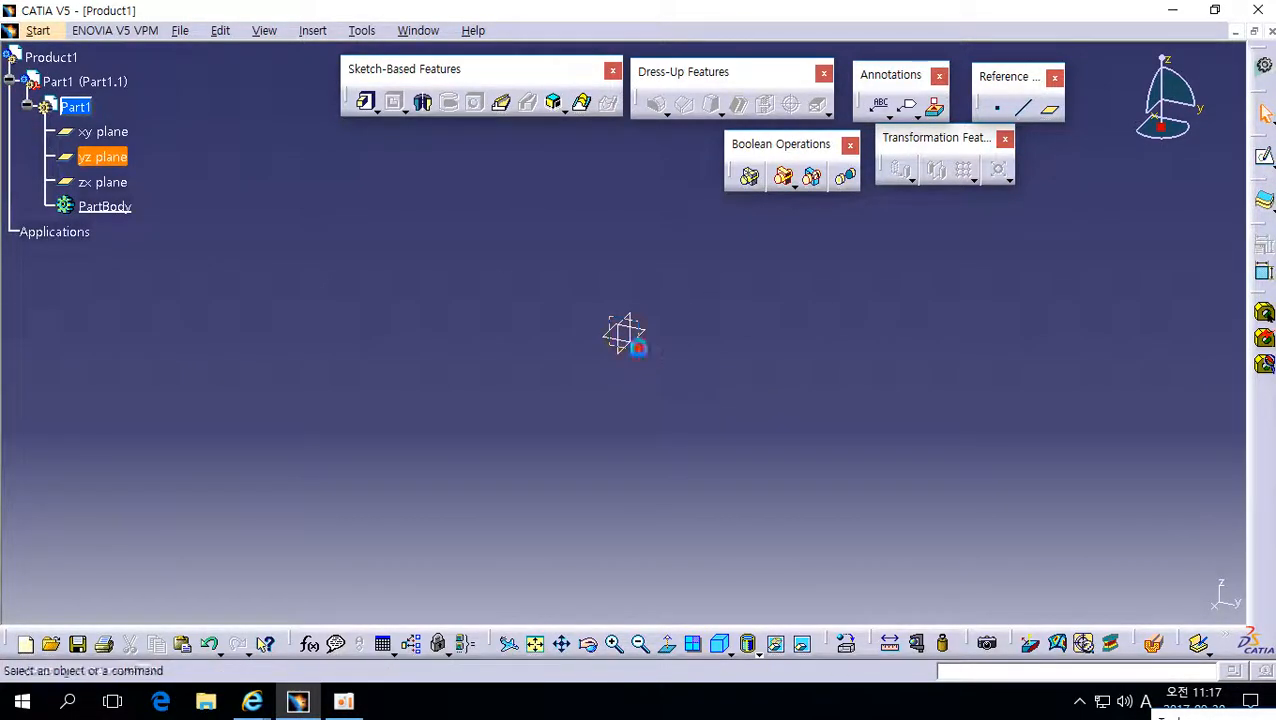
{"action": "left_click", "coordinate": [1265, 160]}
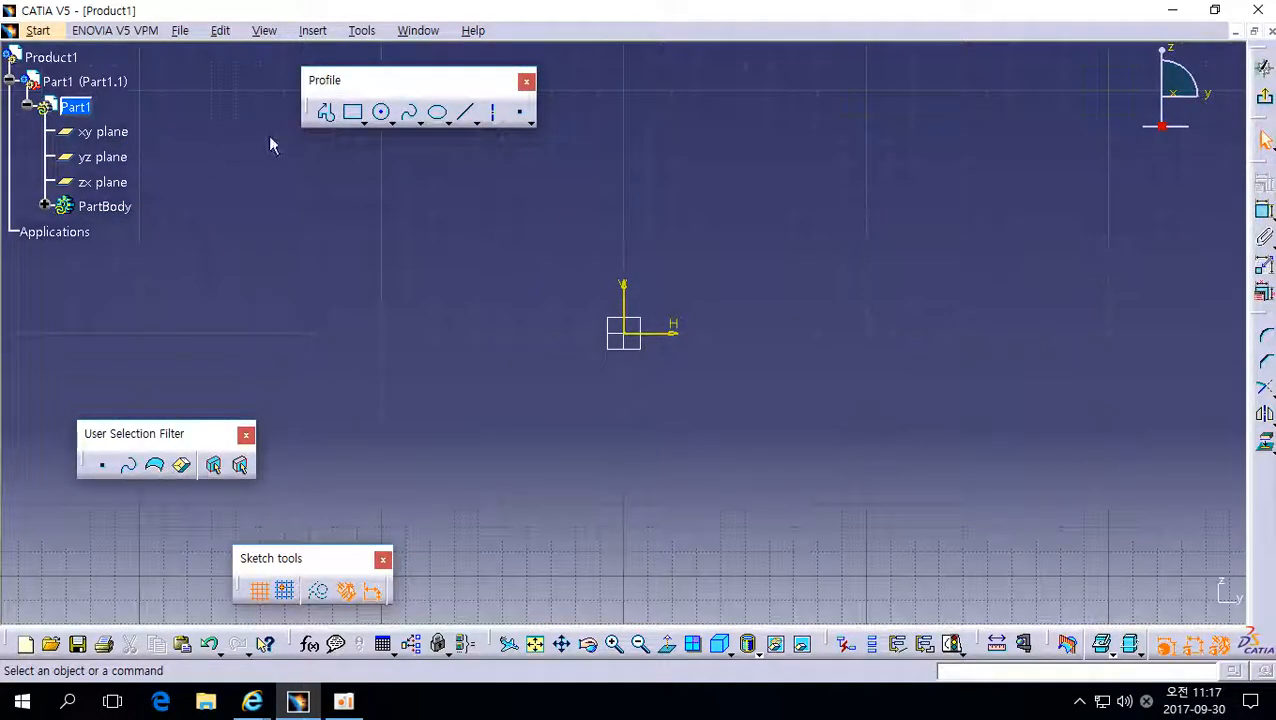
- Sketch a closed six-sided profile around the origin, from about 16 mm below to about 47 mm above it, and exit the sketch
{"action": "left_click", "coordinate": [326, 111]}
{"action": "left_click", "coordinate": [546, 303]}
{"action": "left_click", "coordinate": [662, 219]}
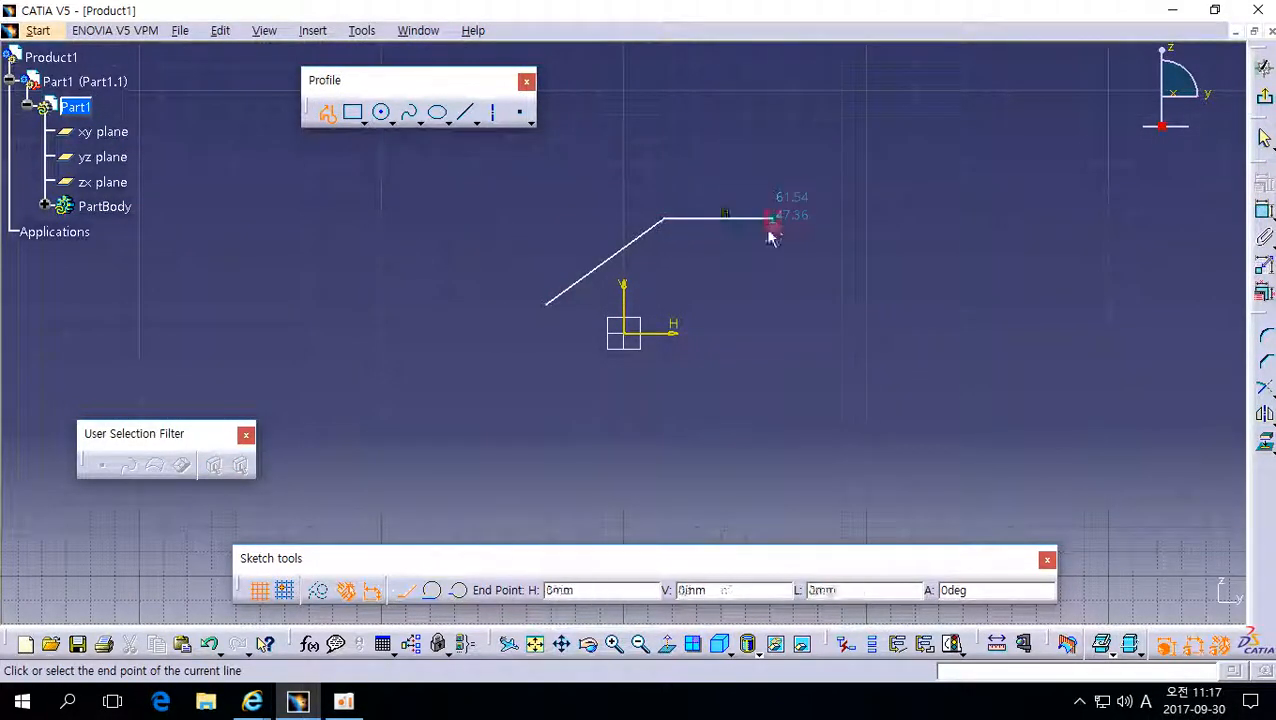
{"action": "left_click", "coordinate": [773, 219]}
{"action": "left_click", "coordinate": [740, 303]}
{"action": "left_click", "coordinate": [740, 372]}
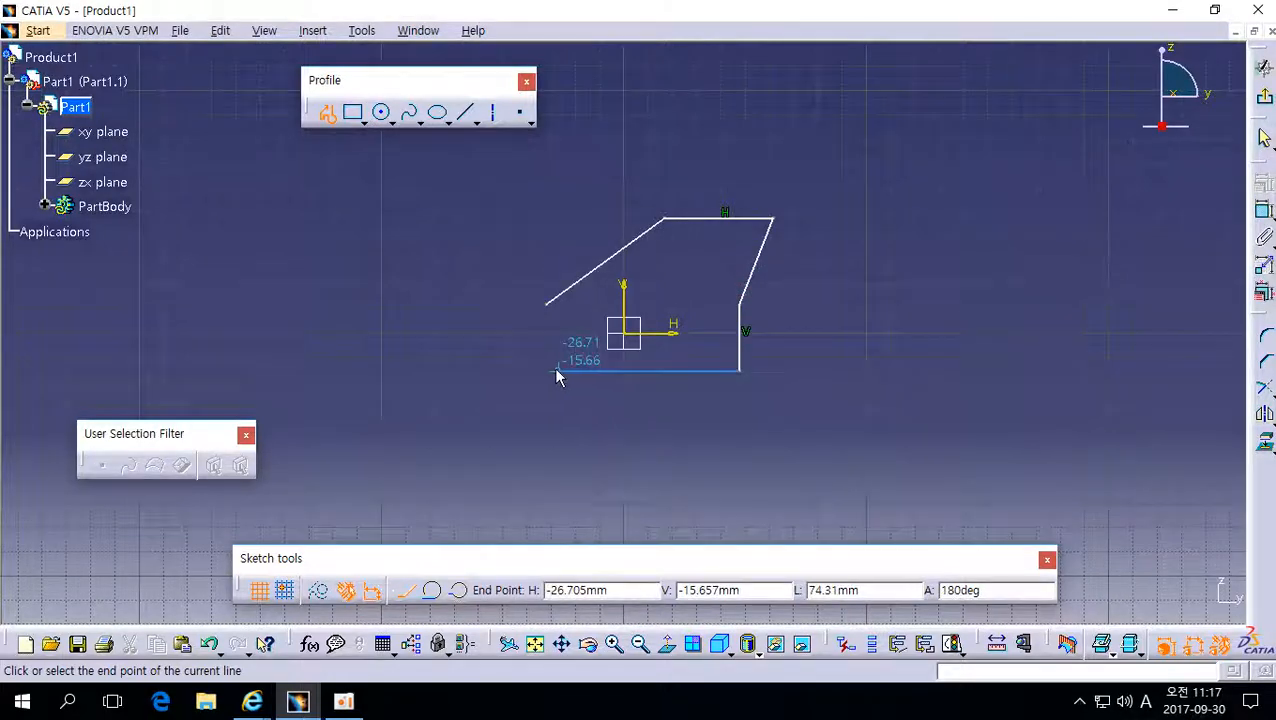
{"action": "left_click", "coordinate": [546, 370]}
{"action": "left_click", "coordinate": [546, 303]}
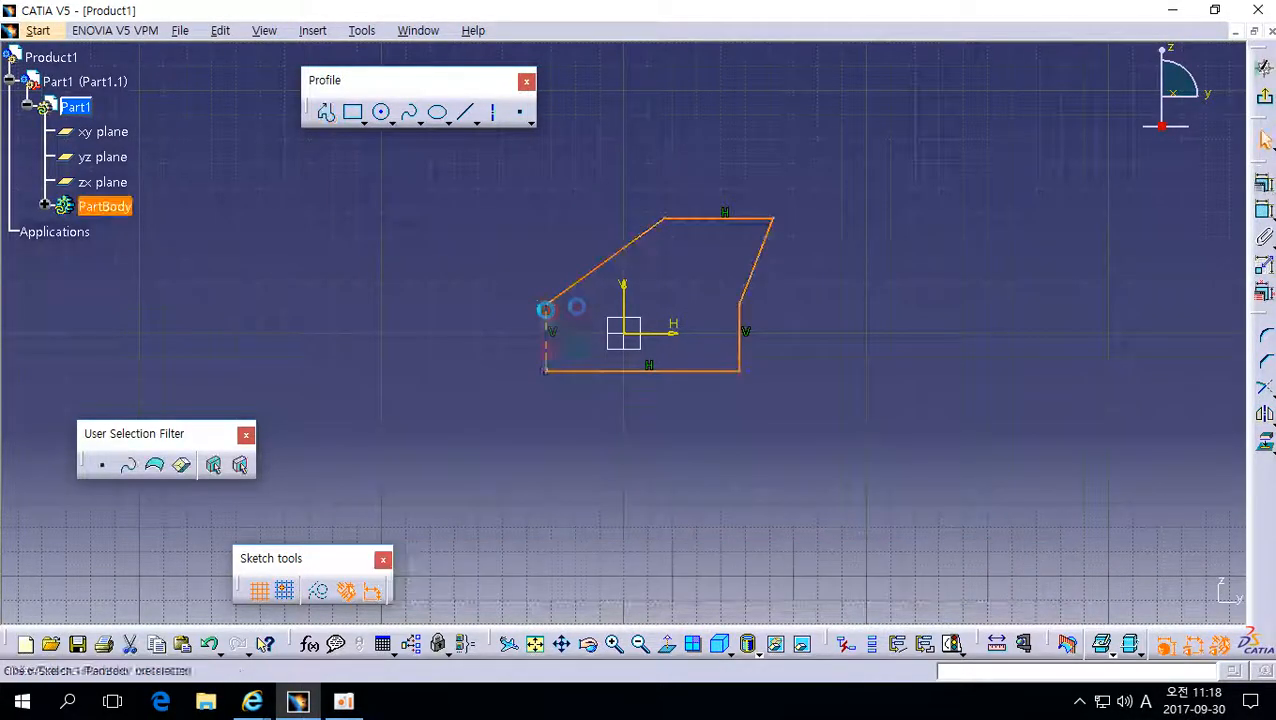
{"action": "left_click", "coordinate": [1264, 66]}
- Open a second sketch on the xy plane, perpendicular to the profile
{"action": "mouse_move", "coordinate": [712, 336]}
{"action": "middle_mouse_down"}
{"action": "mouse_move", "coordinate": [712, 384]}
{"action": "mouse_move", "coordinate": [612, 436]}
{"action": "middle_mouse_up"}
{"action": "left_click", "coordinate": [610, 438]}
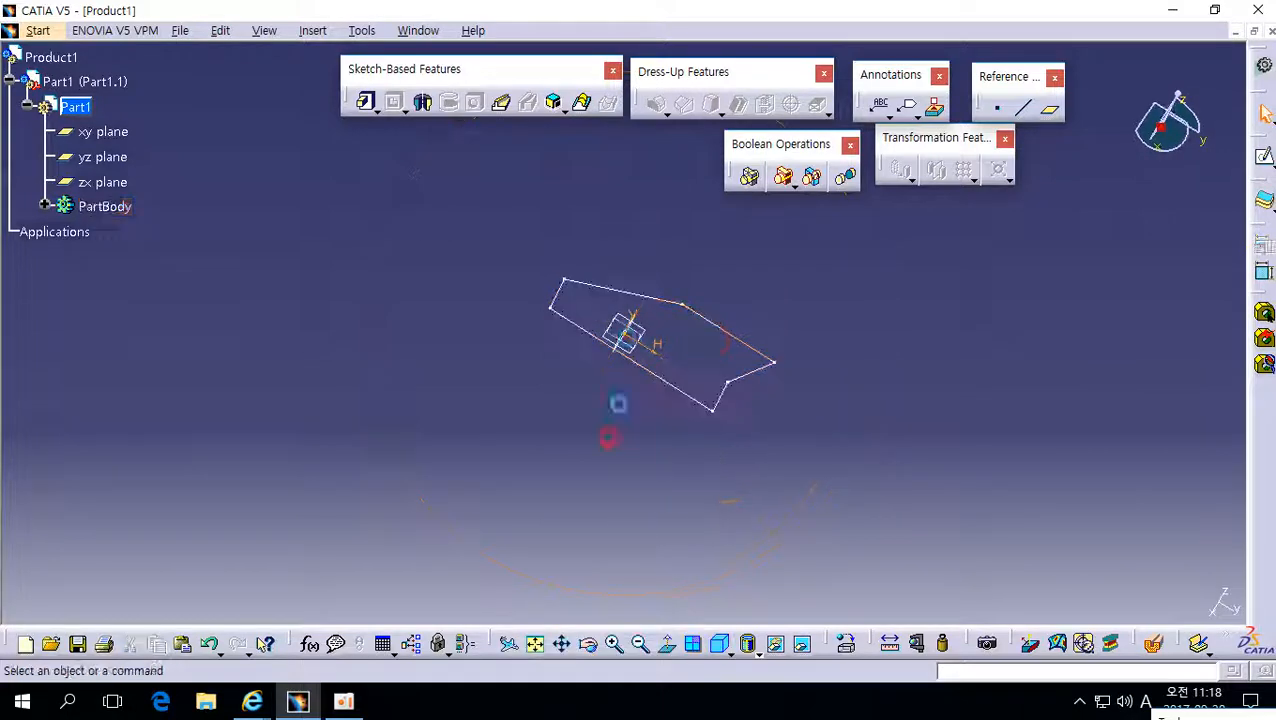
{"action": "left_click", "coordinate": [654, 337]}
{"action": "middle_click_drag", "start_coordinate": [683, 336], "coordinate": [680, 462]}
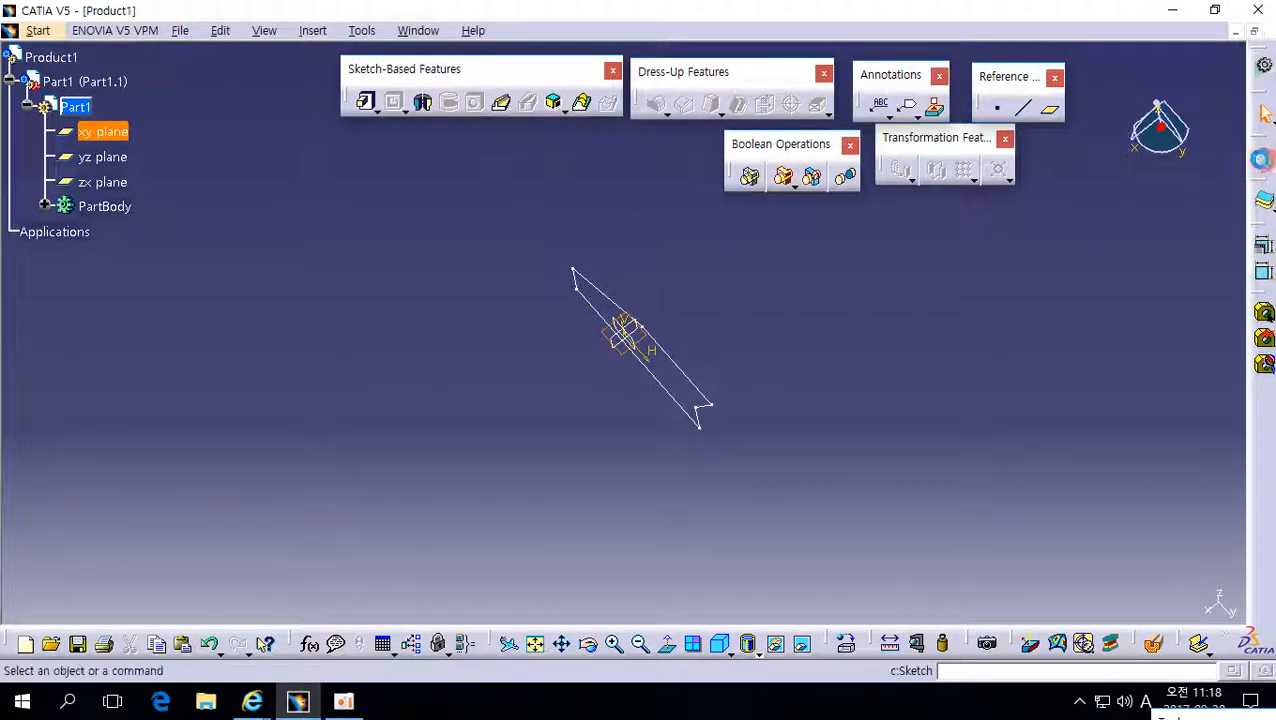
{"action": "left_click", "coordinate": [1263, 156]}
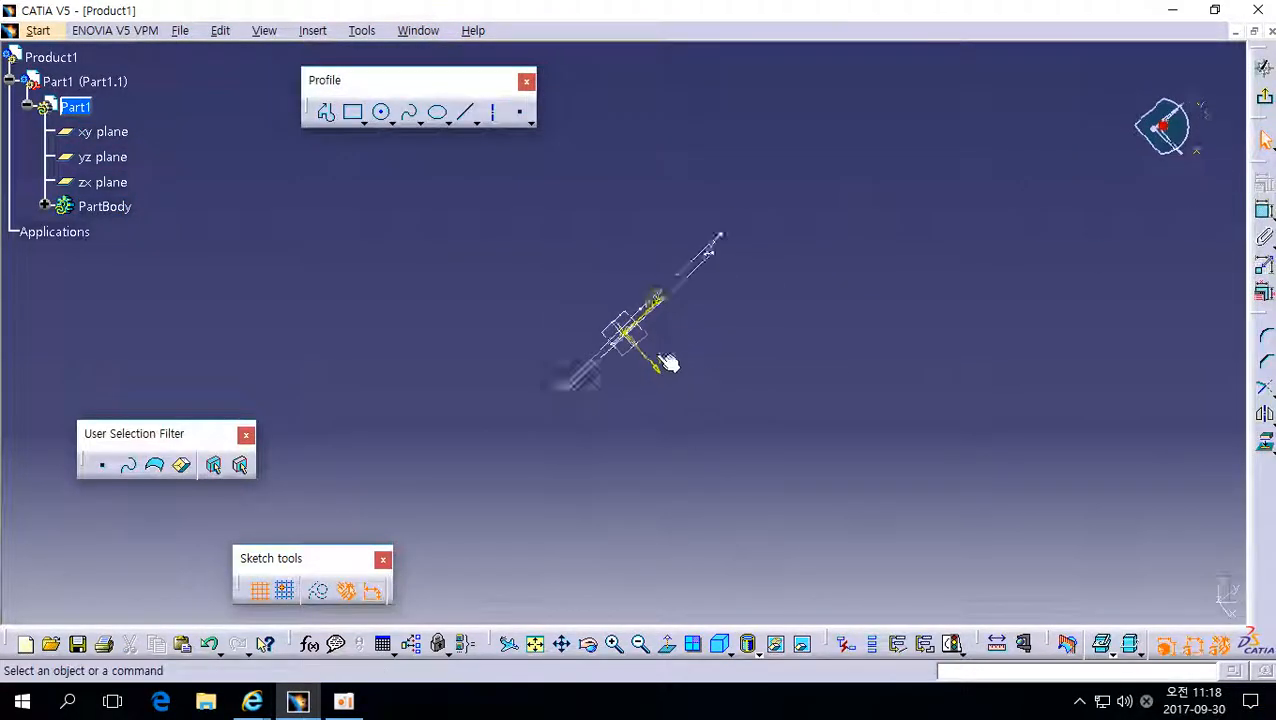
- Draw a three-point spline from the origin to about H 214 mm, V 22 mm, and exit the sketch
{"action": "left_click", "coordinate": [409, 112]}
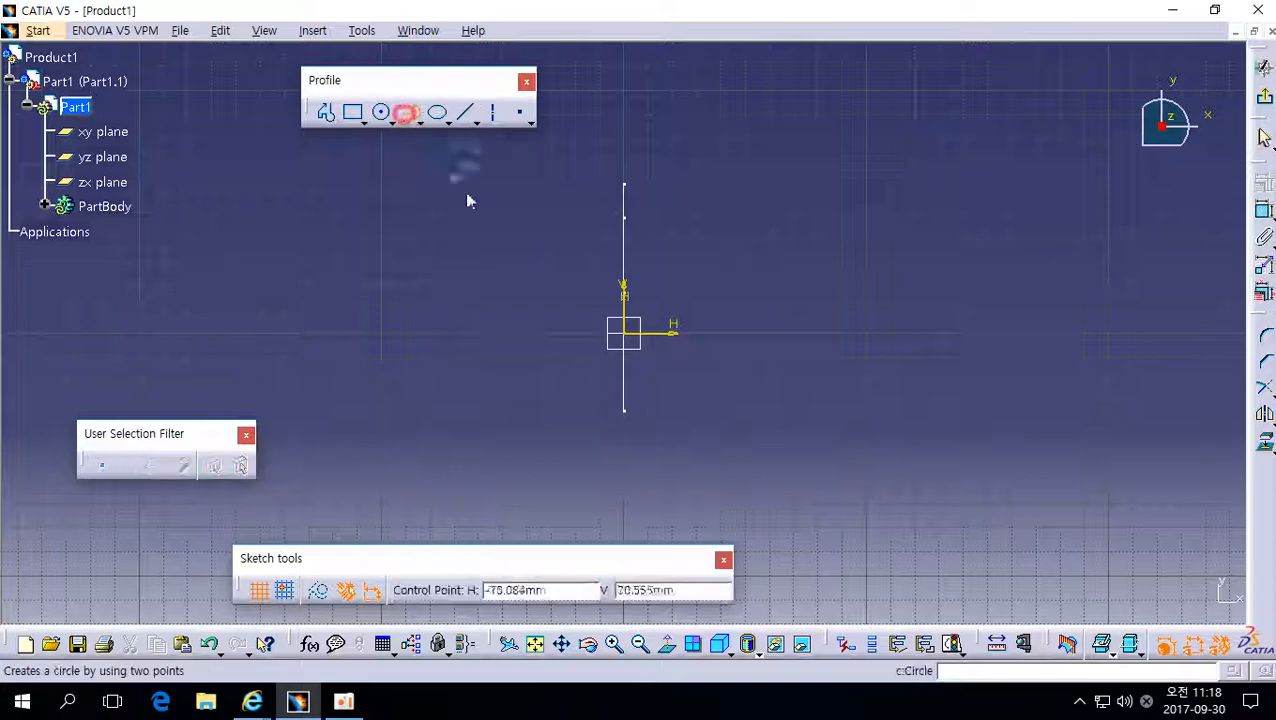
{"action": "left_click", "coordinate": [630, 335]}
{"action": "left_click", "coordinate": [912, 343]}
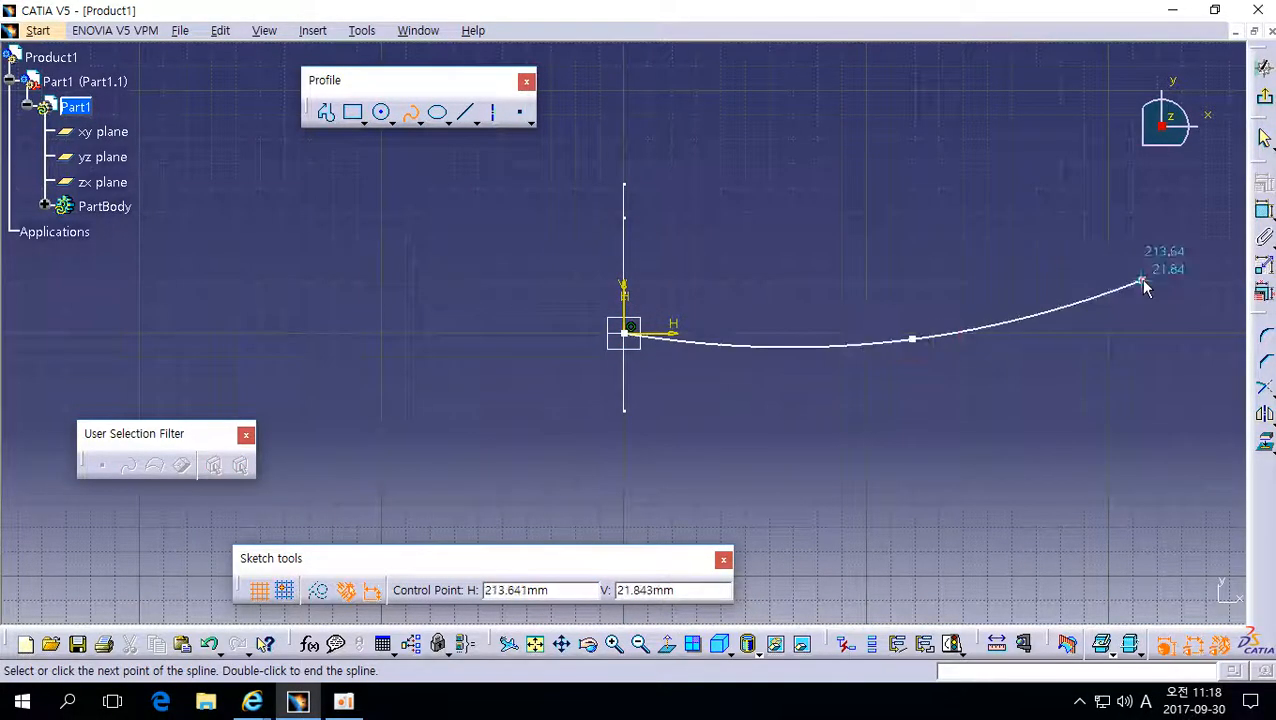
{"action": "left_click", "coordinate": [1145, 282]}
{"action": "middle_click_drag", "start_coordinate": [1145, 282], "coordinate": [790, 285]}
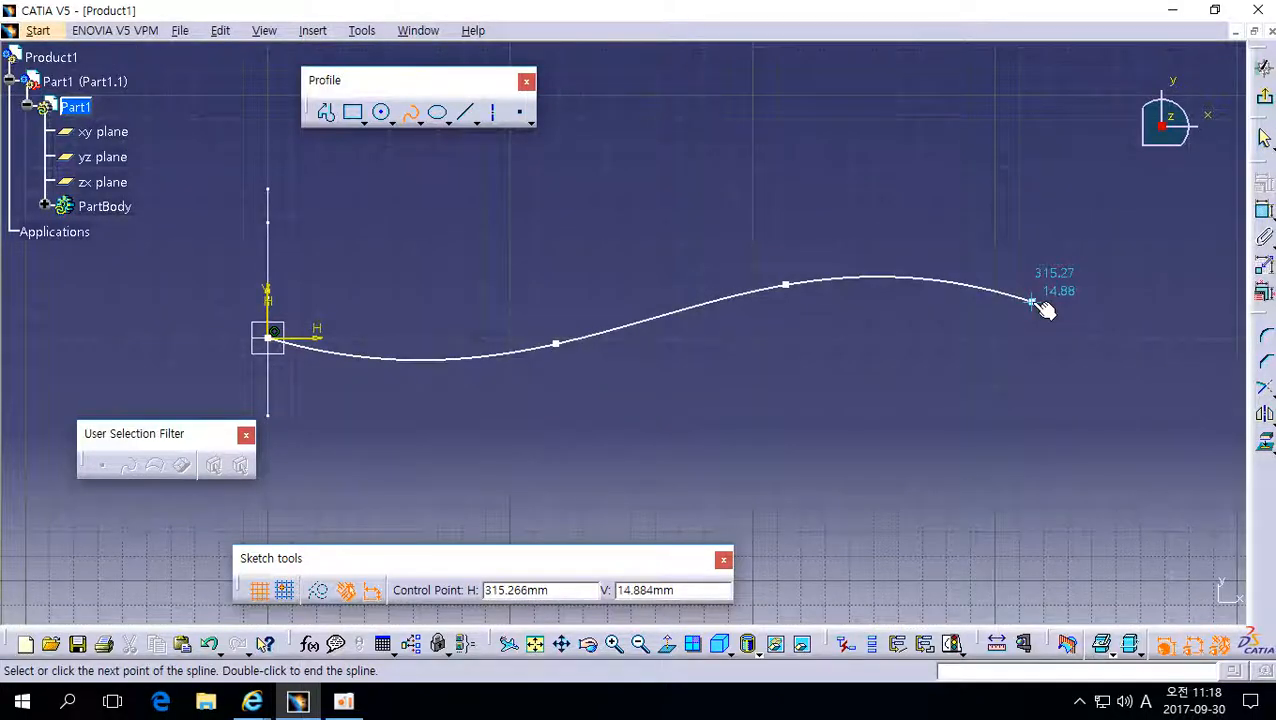
{"action": "key", "text": "Escape"}
{"action": "middle_click_drag", "start_coordinate": [889, 358], "coordinate": [1069, 346]}
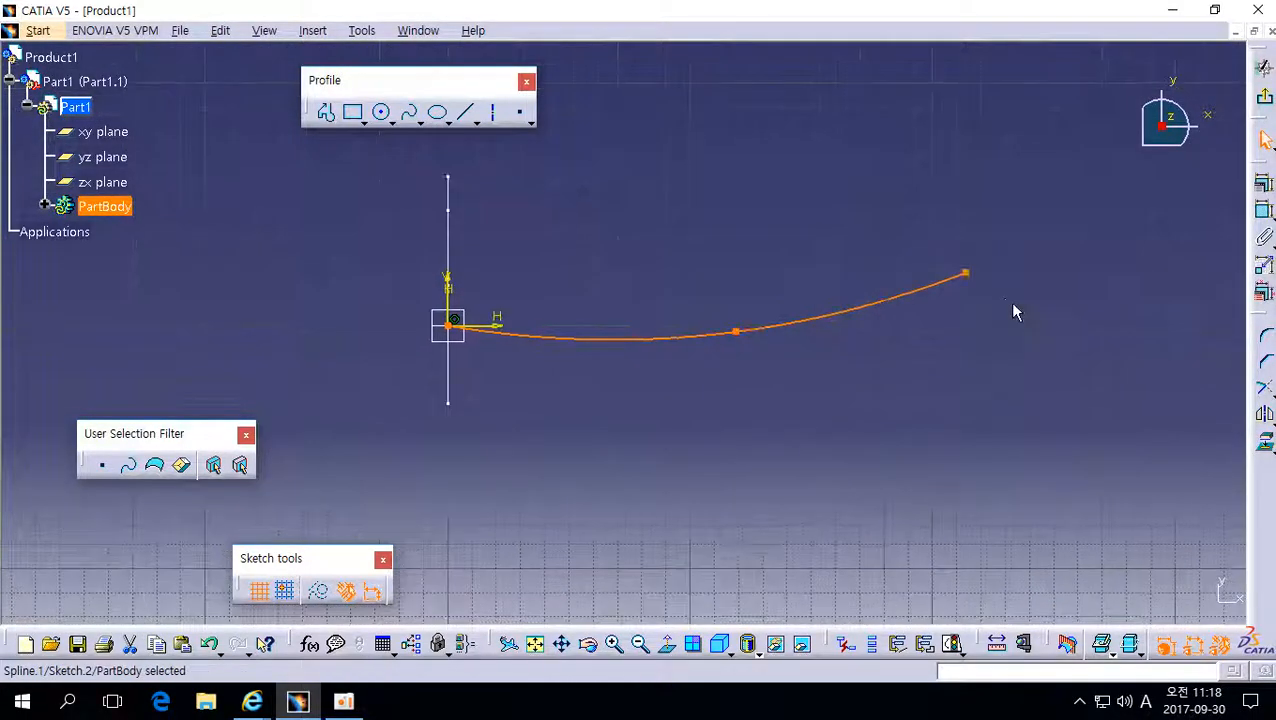
{"action": "left_click", "coordinate": [1265, 96]}
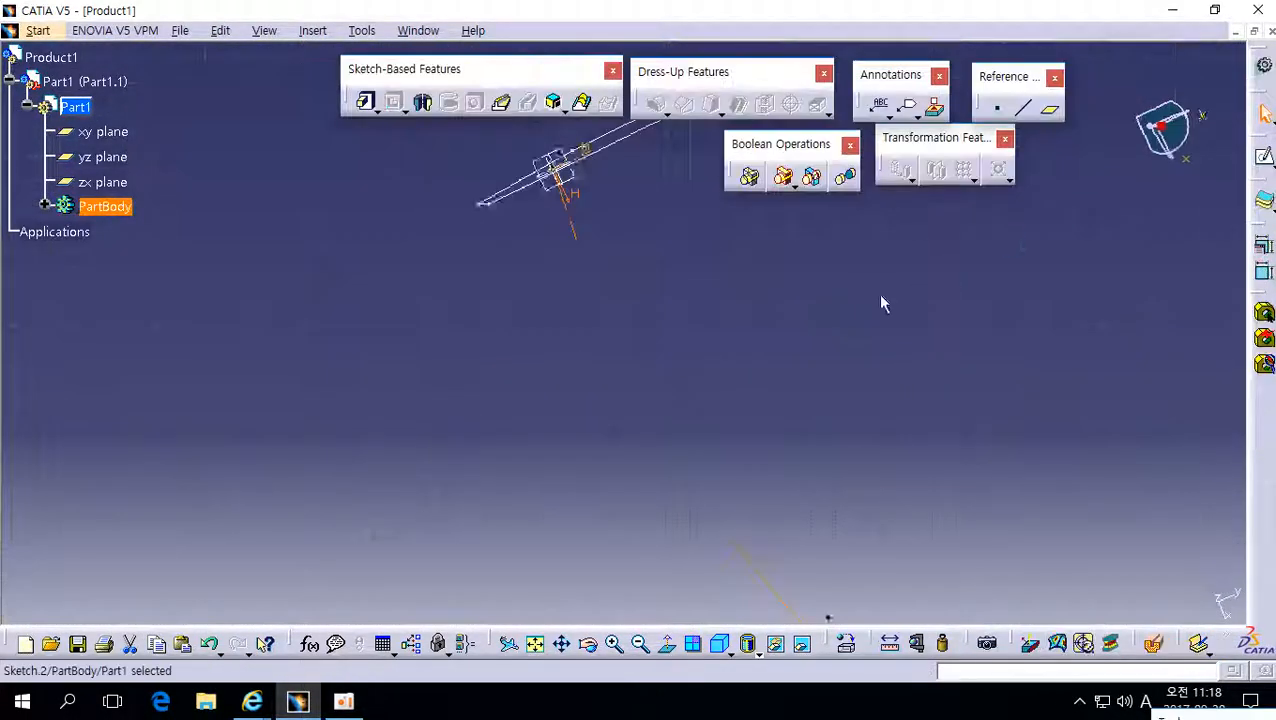
{"action": "mouse_move", "coordinate": [695, 392]}
{"action": "middle_mouse_down"}
{"action": "mouse_move", "coordinate": [854, 305]}
{"action": "mouse_move", "coordinate": [447, 541]}
{"action": "mouse_move", "coordinate": [581, 319]}
{"action": "middle_mouse_up"}
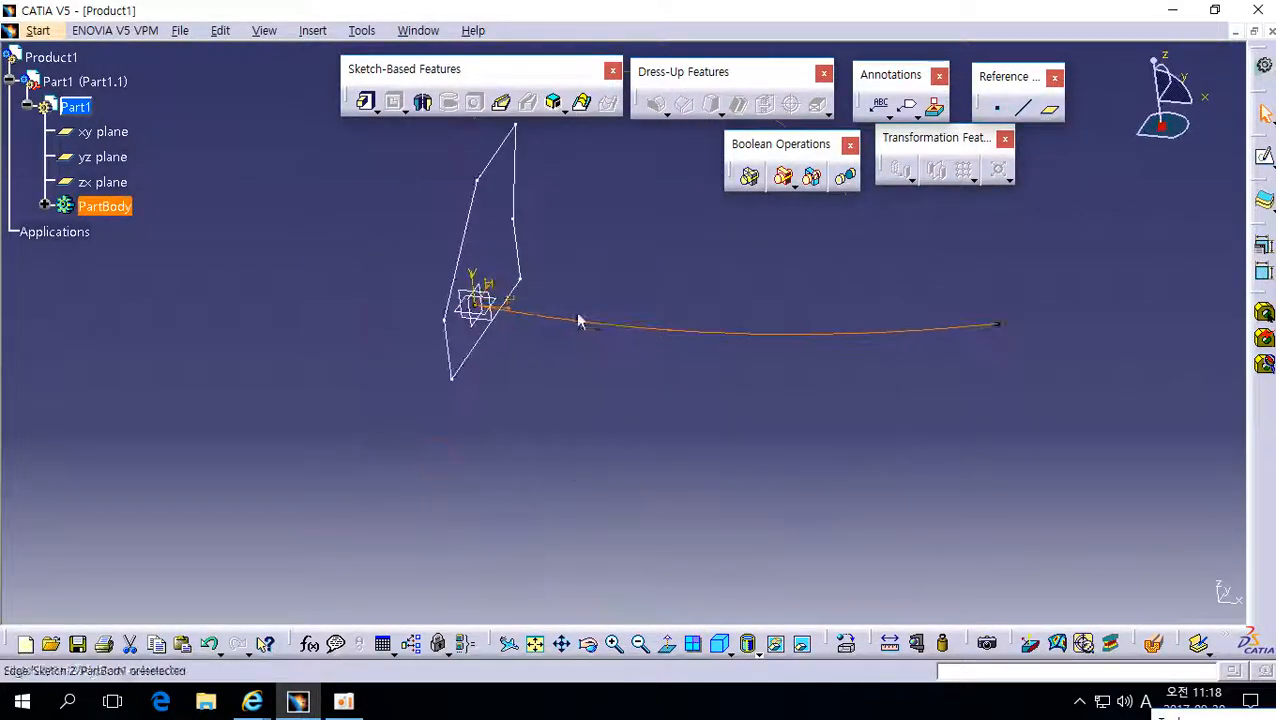
{"action": "left_click", "coordinate": [505, 105]}
{"action": "left_click", "coordinate": [778, 398]}
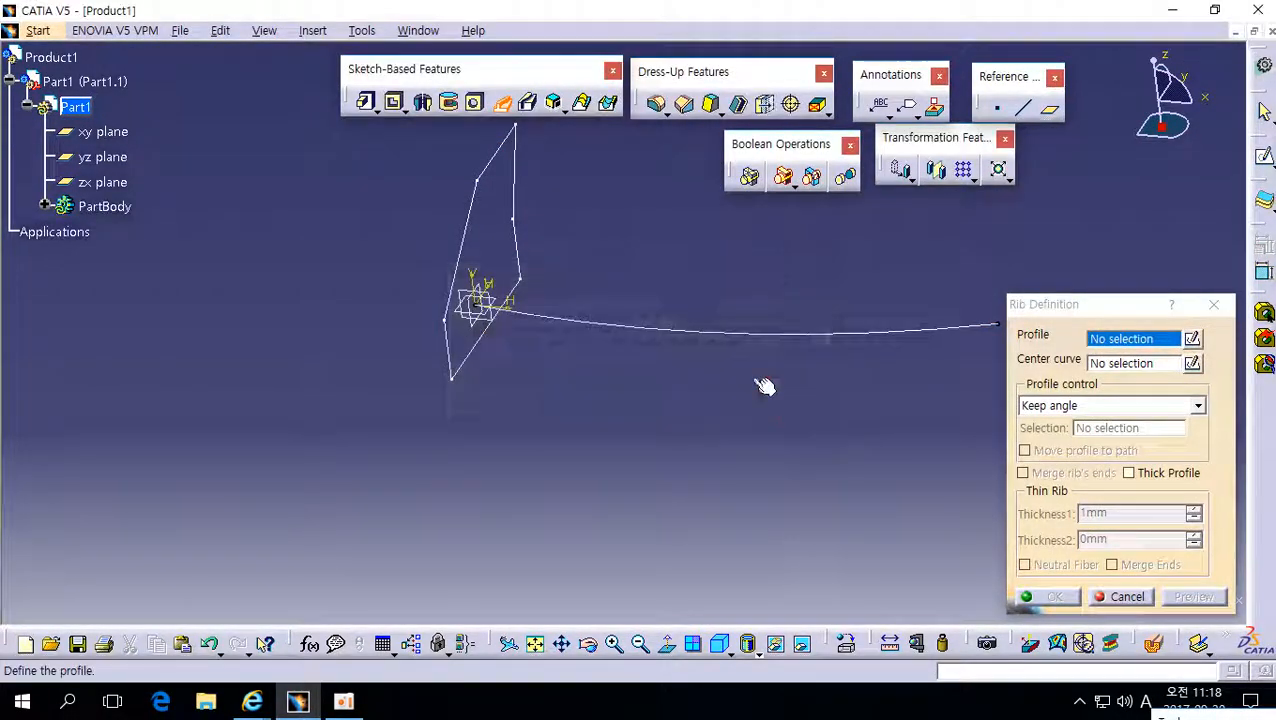
{"action": "key", "text": "Escape"}
- Create a Rib with Sketch.1 as profile and Sketch.2 as center curve, keeping the Keep angle profile control
{"action": "left_click", "coordinate": [501, 105]}
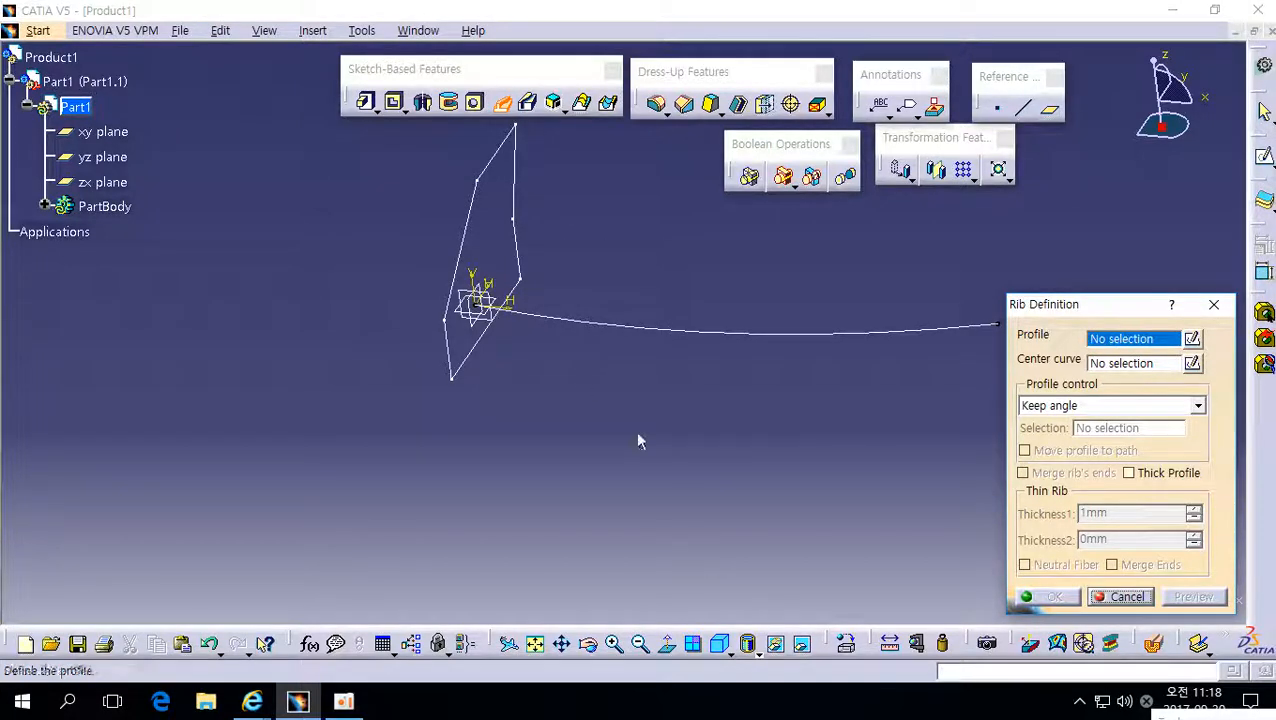
{"action": "left_click", "coordinate": [514, 246]}
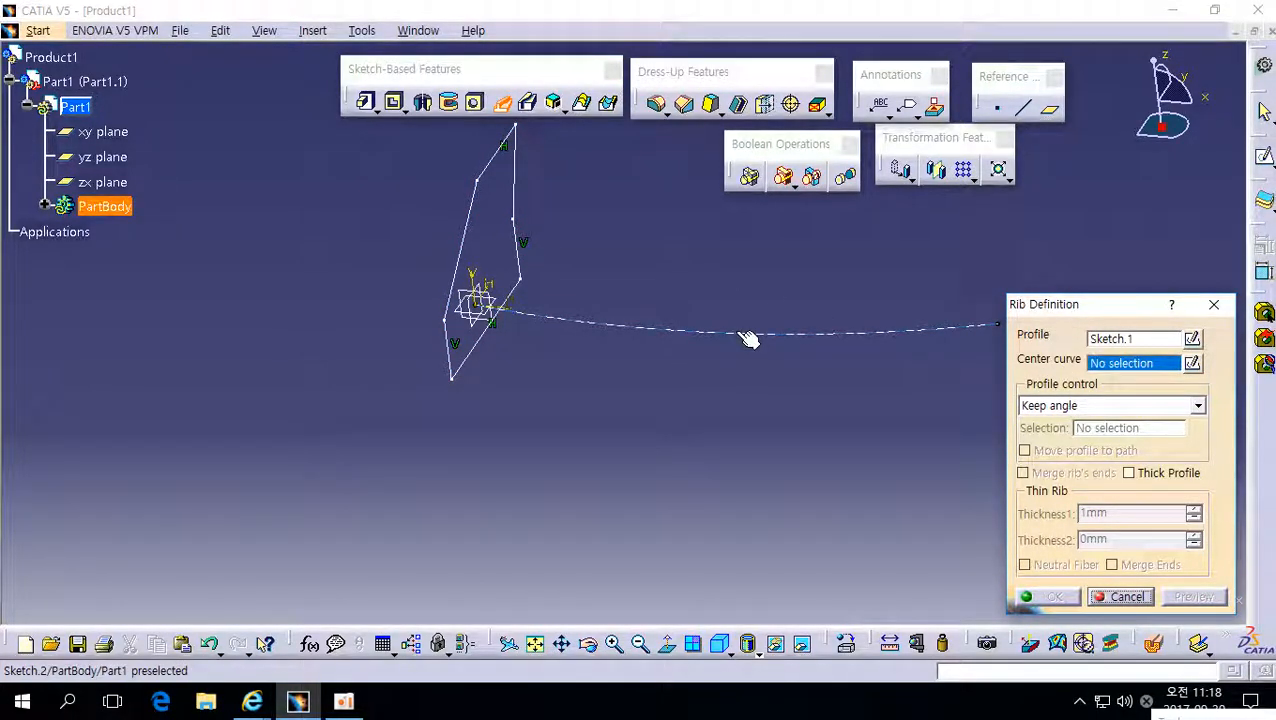
{"action": "middle_click_drag", "start_coordinate": [877, 344], "coordinate": [766, 417]}
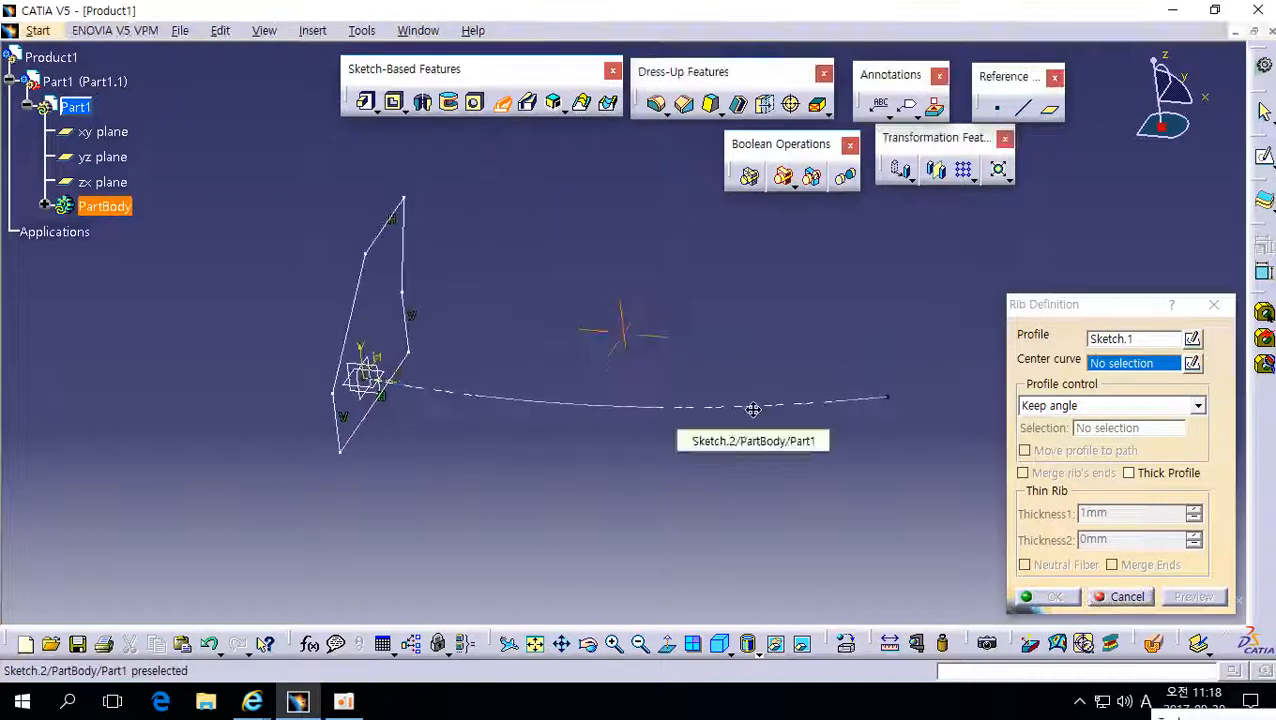
{"action": "left_click", "coordinate": [537, 410]}
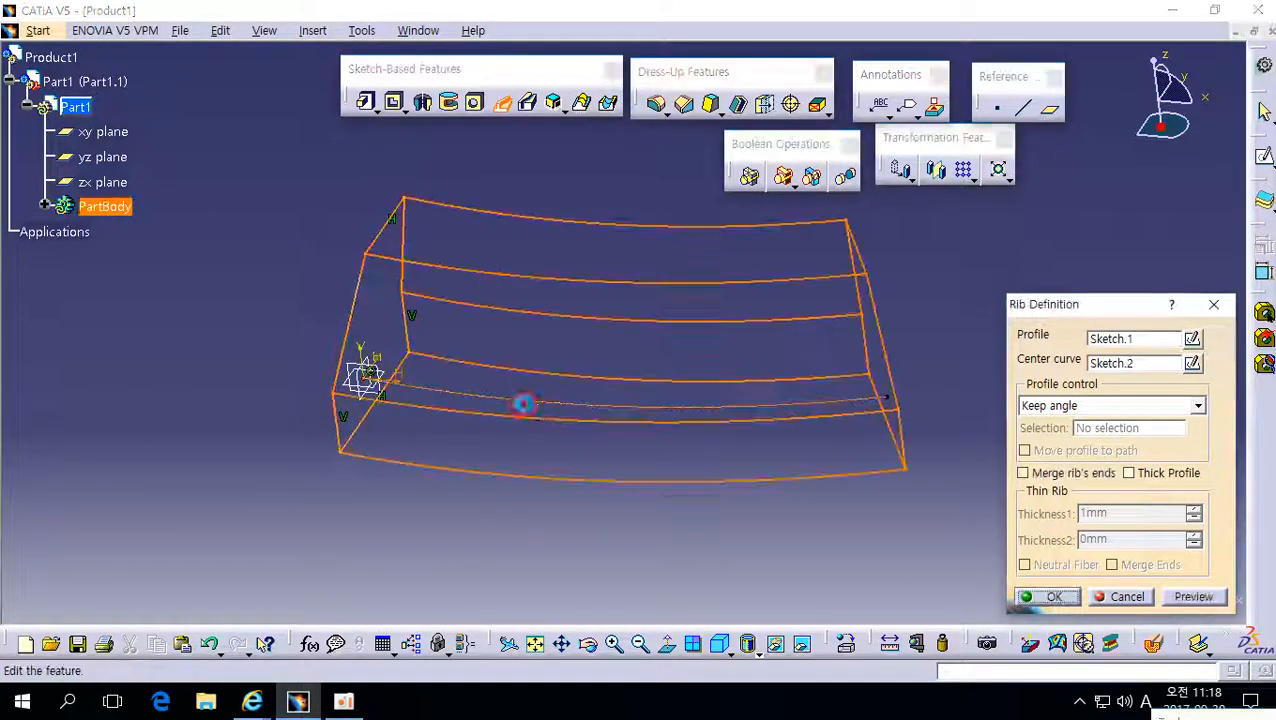
{"action": "middle_click_drag", "start_coordinate": [659, 457], "coordinate": [625, 476]}
{"action": "left_click", "coordinate": [1052, 597]}
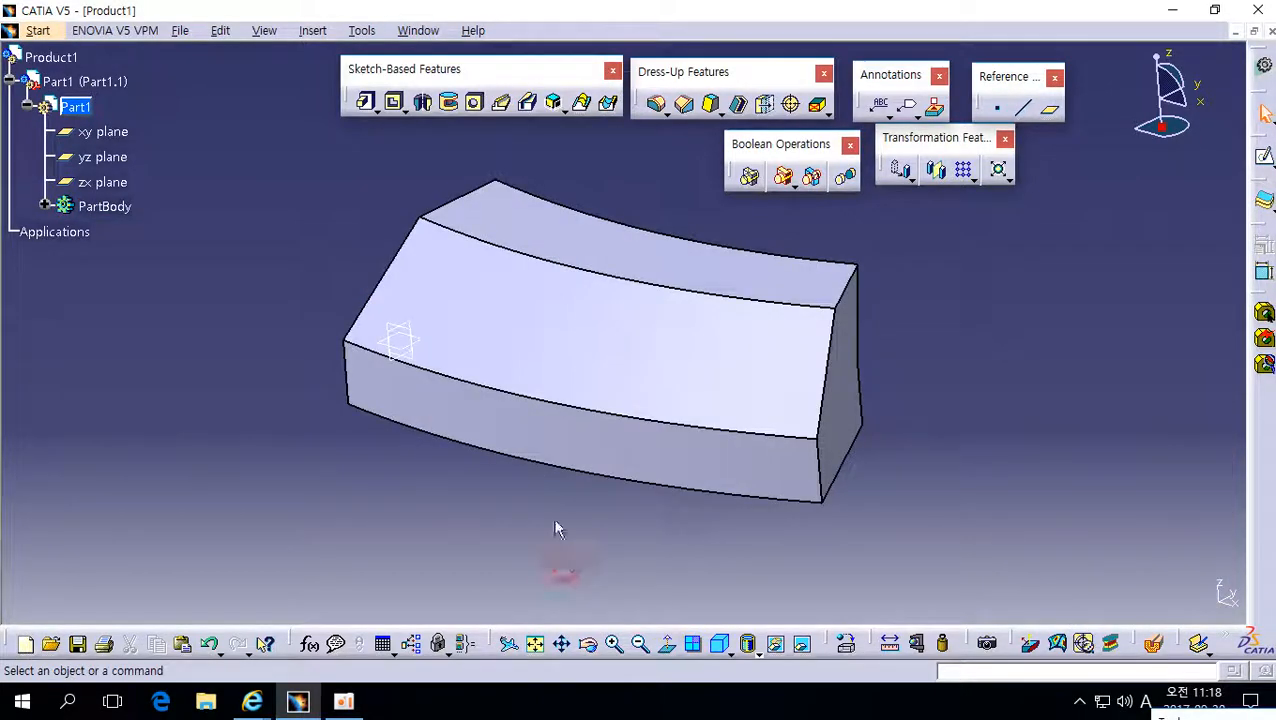
- Expand the rib in the tree and show its hidden sketches Sketch.1 and Sketch.2
{"action": "middle_click_drag", "start_coordinate": [557, 529], "coordinate": [379, 421]}
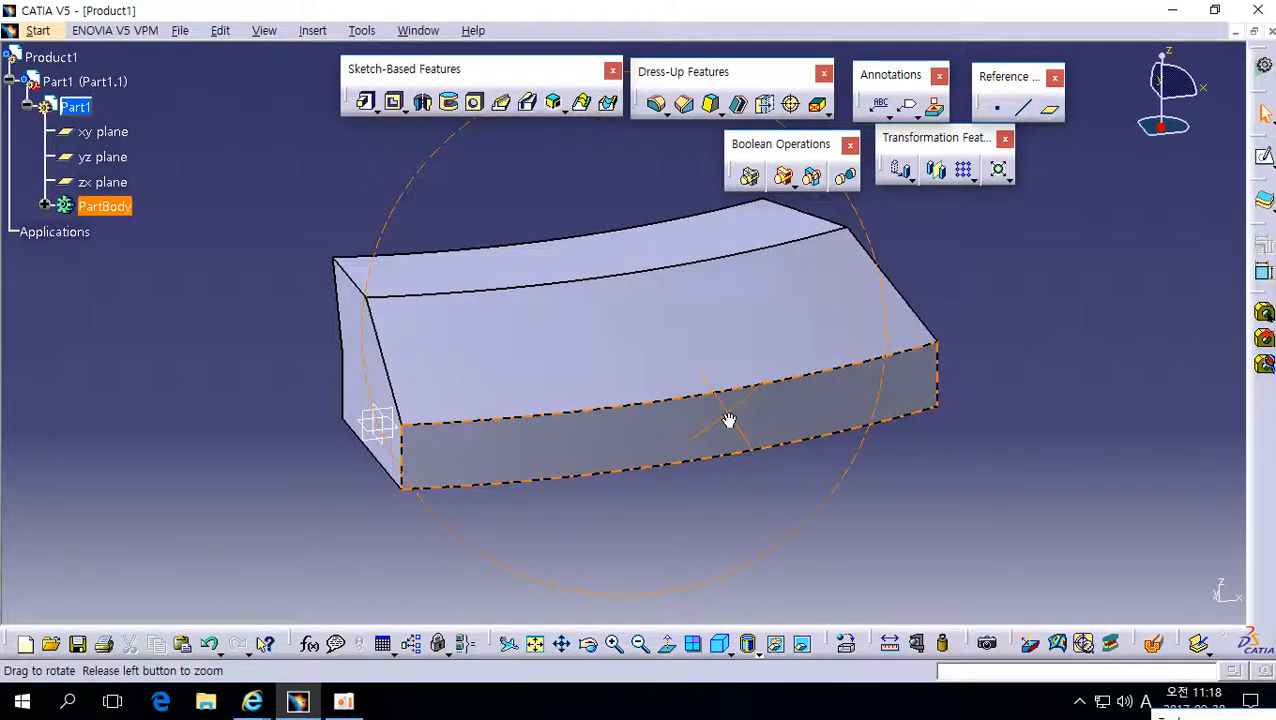
{"action": "left_click", "coordinate": [44, 205]}
{"action": "left_click", "coordinate": [63, 231]}
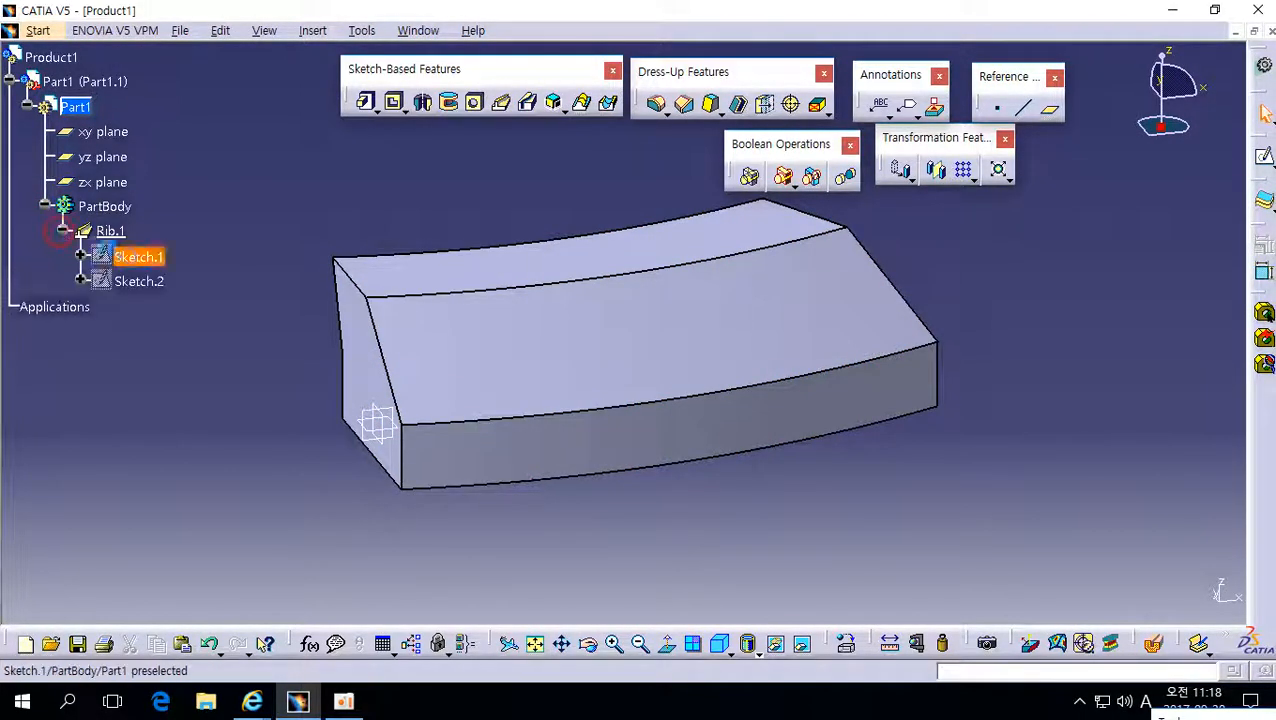
{"action": "right_click", "coordinate": [144, 259]}
{"action": "left_click", "coordinate": [190, 319]}
{"action": "right_click", "coordinate": [152, 284]}
{"action": "left_click", "coordinate": [195, 343]}
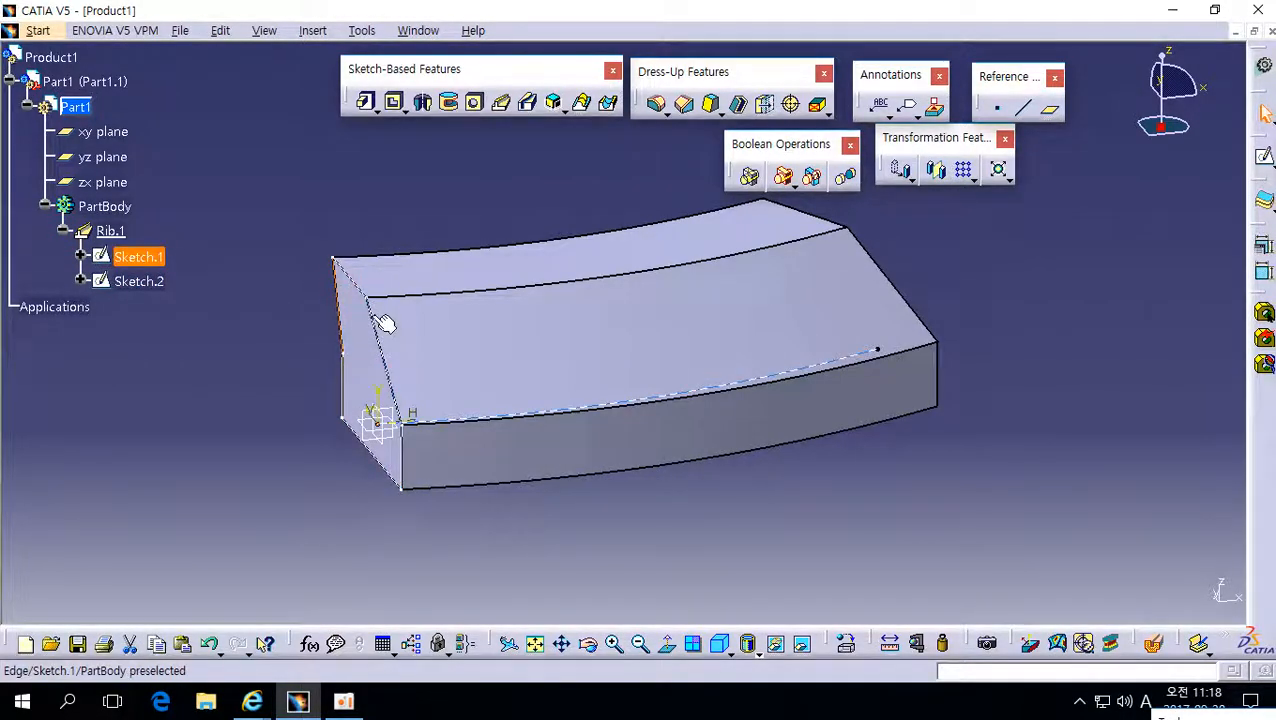
- Examine the rib's shape against its profile and center curve, and review its definition with the Keep angle control
{"action": "middle_click_drag", "start_coordinate": [703, 396], "coordinate": [538, 413]}
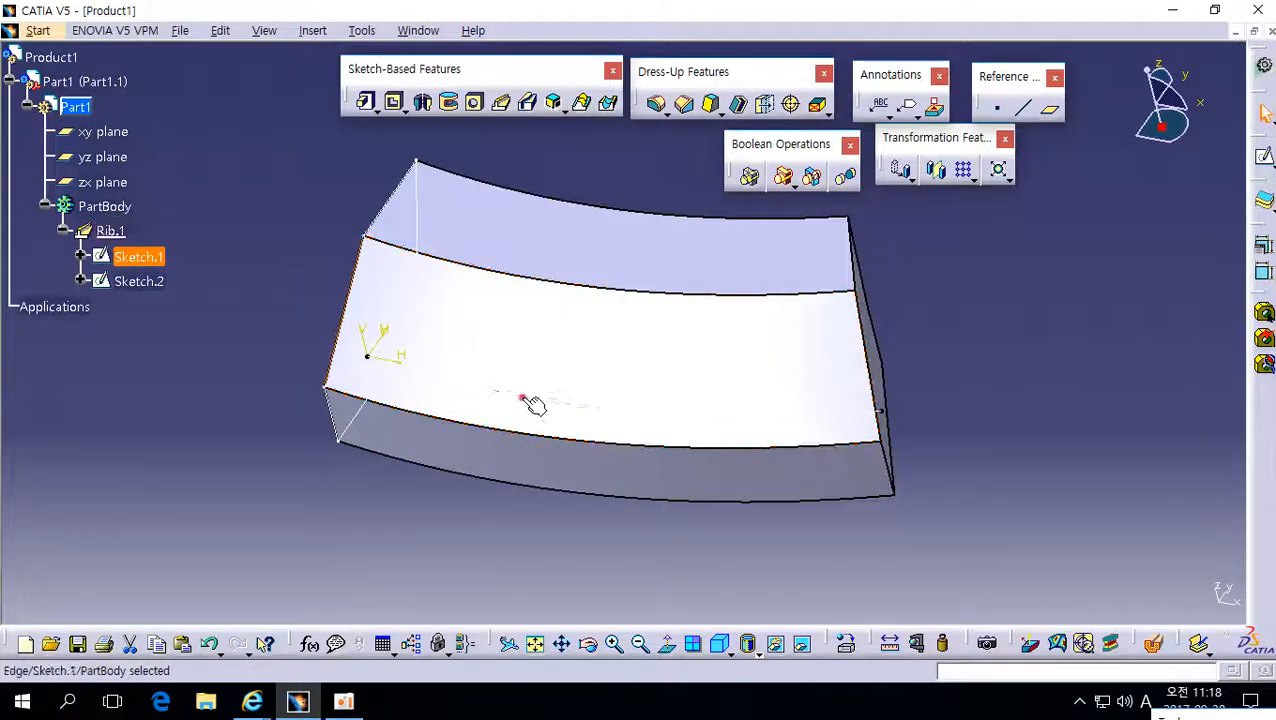
{"action": "mouse_move", "coordinate": [200, 310]}
{"action": "middle_mouse_down"}
{"action": "mouse_move", "coordinate": [362, 420]}
{"action": "mouse_move", "coordinate": [456, 418]}
{"action": "mouse_move", "coordinate": [343, 310]}
{"action": "middle_mouse_up"}
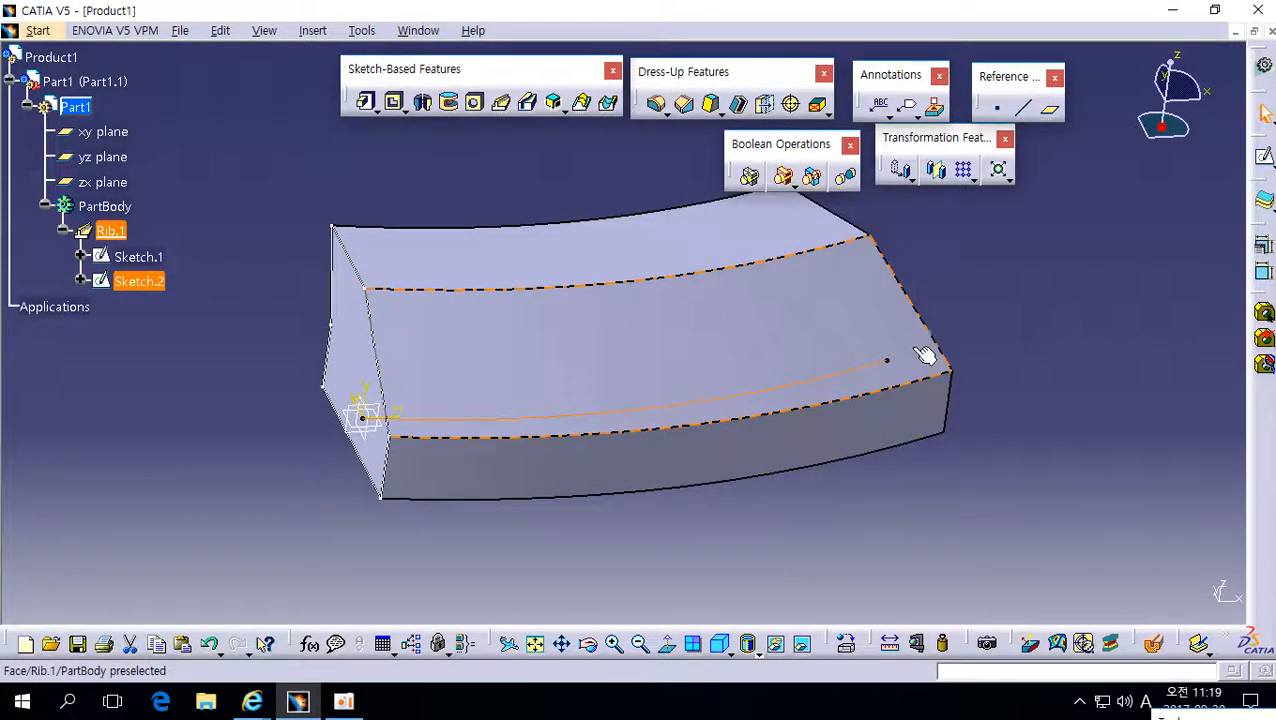
{"action": "middle_click_drag", "start_coordinate": [936, 352], "coordinate": [473, 370]}
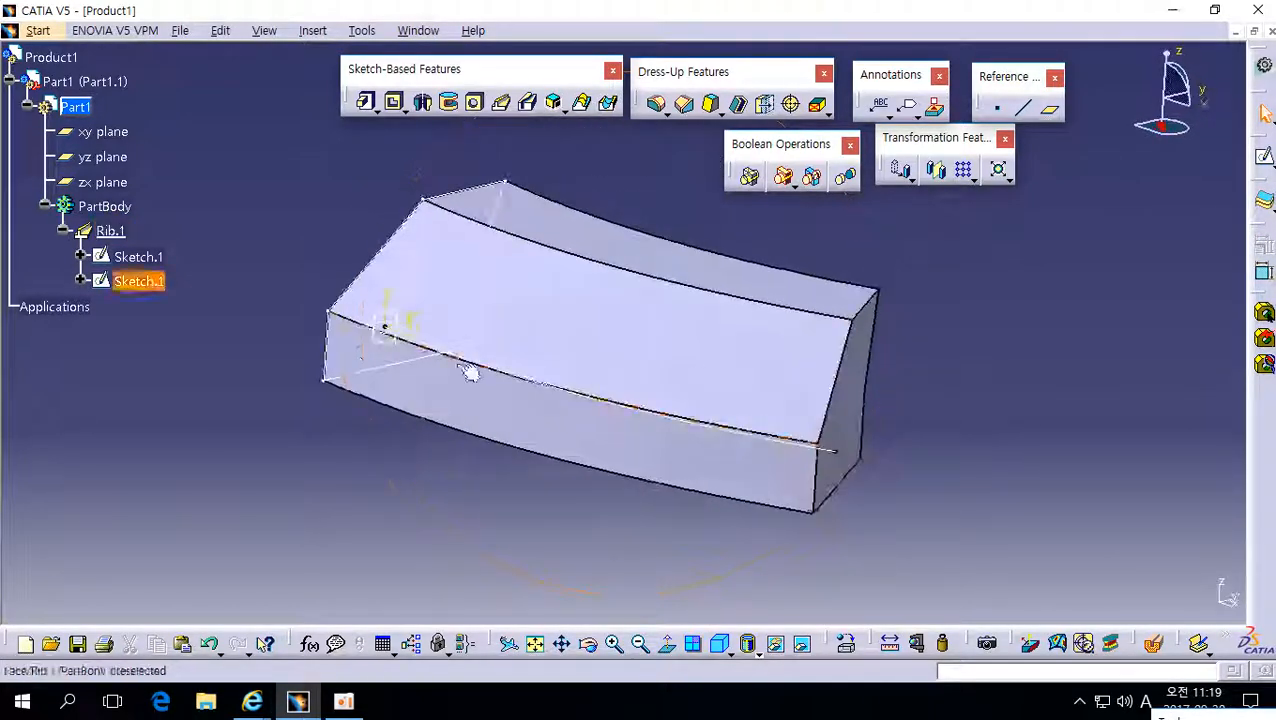
{"action": "double_click", "coordinate": [107, 232]}
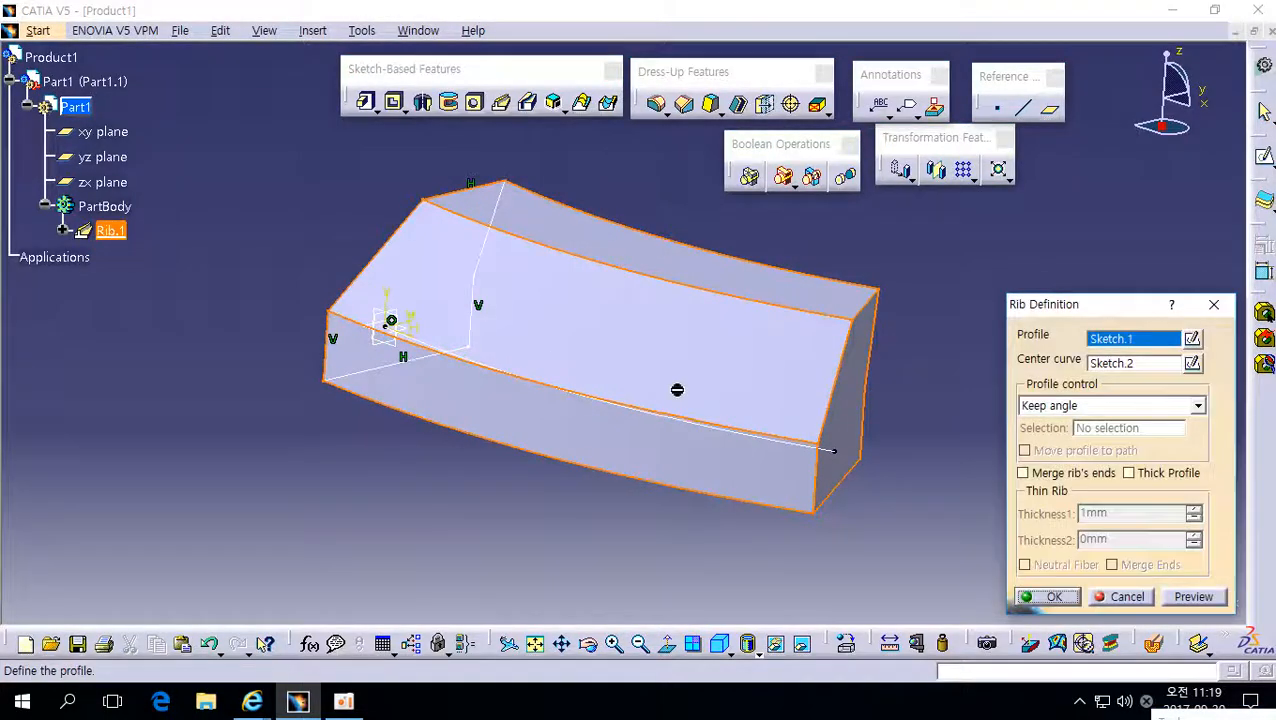
{"action": "middle_click_drag", "start_coordinate": [678, 386], "coordinate": [923, 409]}
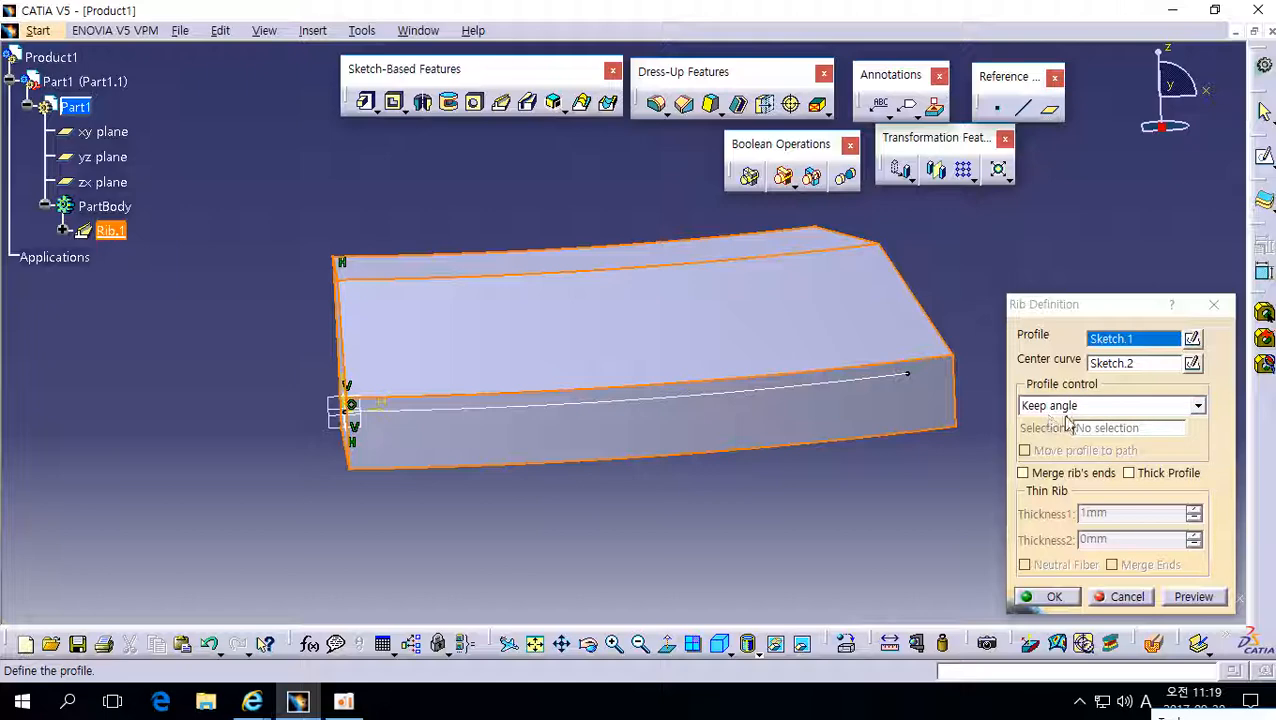
{"action": "middle_click_drag", "start_coordinate": [521, 362], "coordinate": [423, 440]}
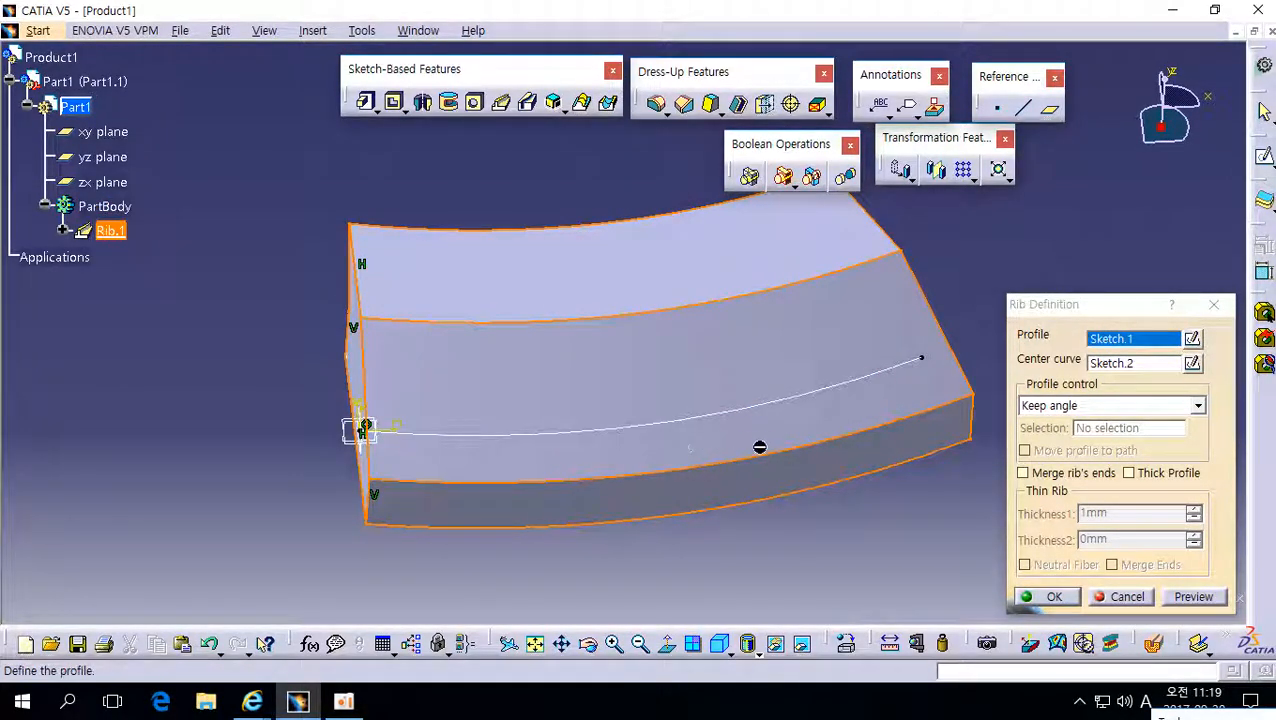
{"action": "left_click", "coordinate": [1122, 600]}
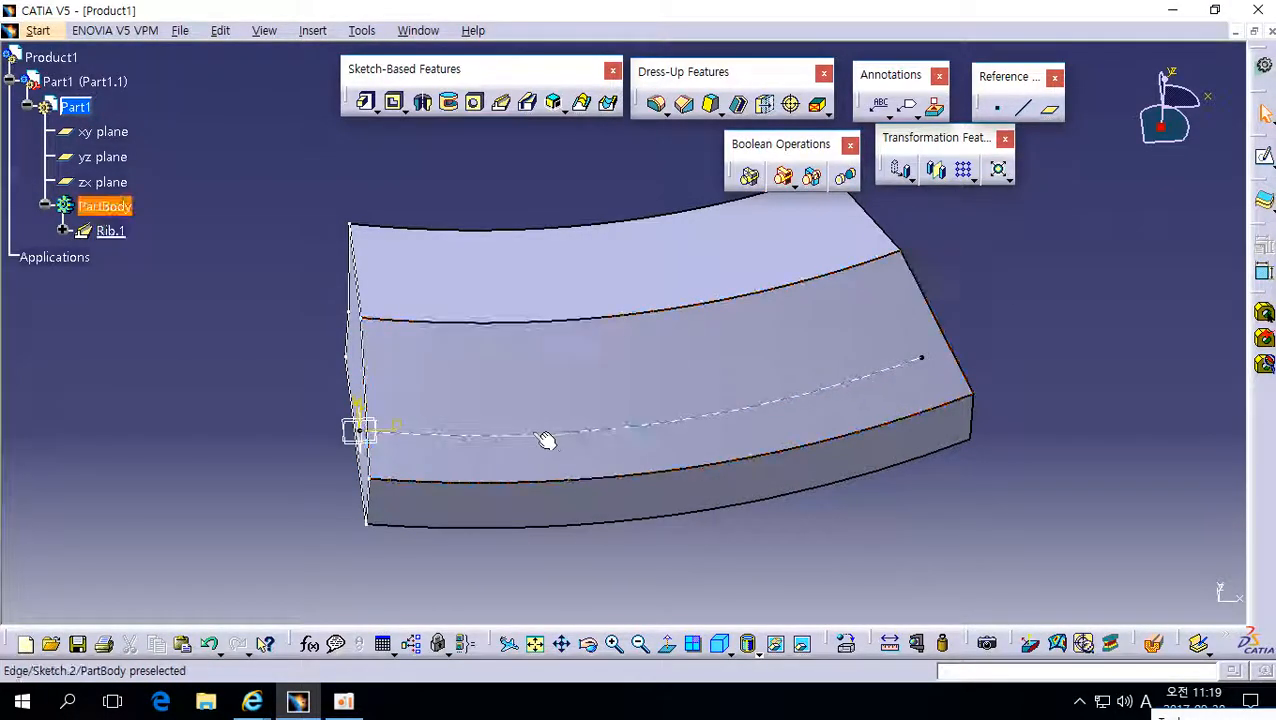
{"action": "left_click", "coordinate": [646, 428]}
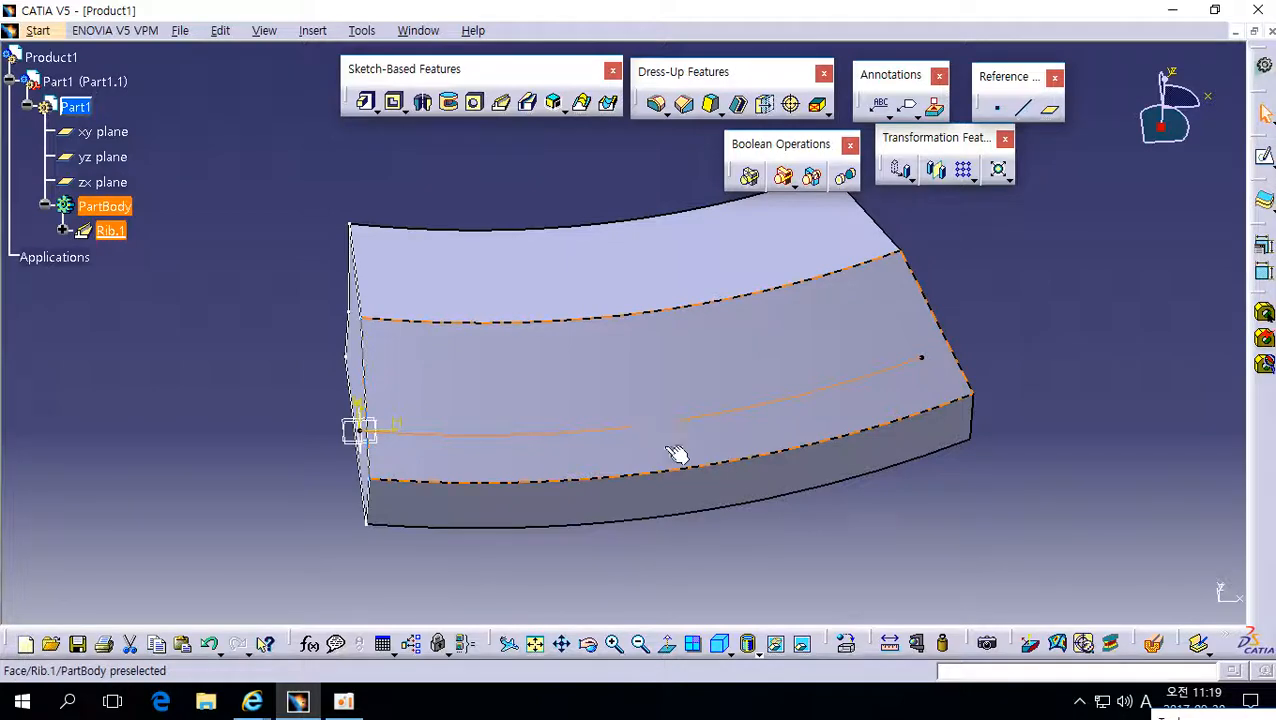
{"action": "left_click", "coordinate": [954, 529]}
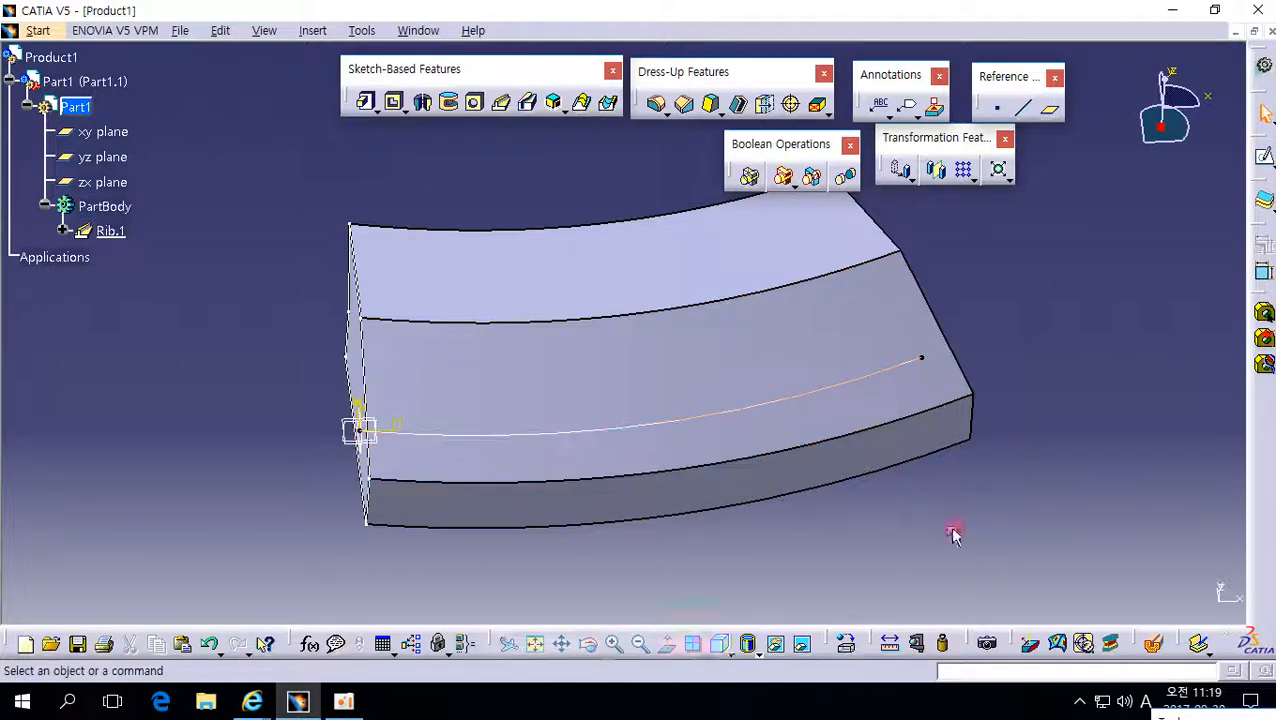
- Create a reference plane of type Normal to curve on the Sketch.2 spline, using the default middle point
{"action": "left_click", "coordinate": [1052, 118]}
{"action": "left_click", "coordinate": [731, 289]}
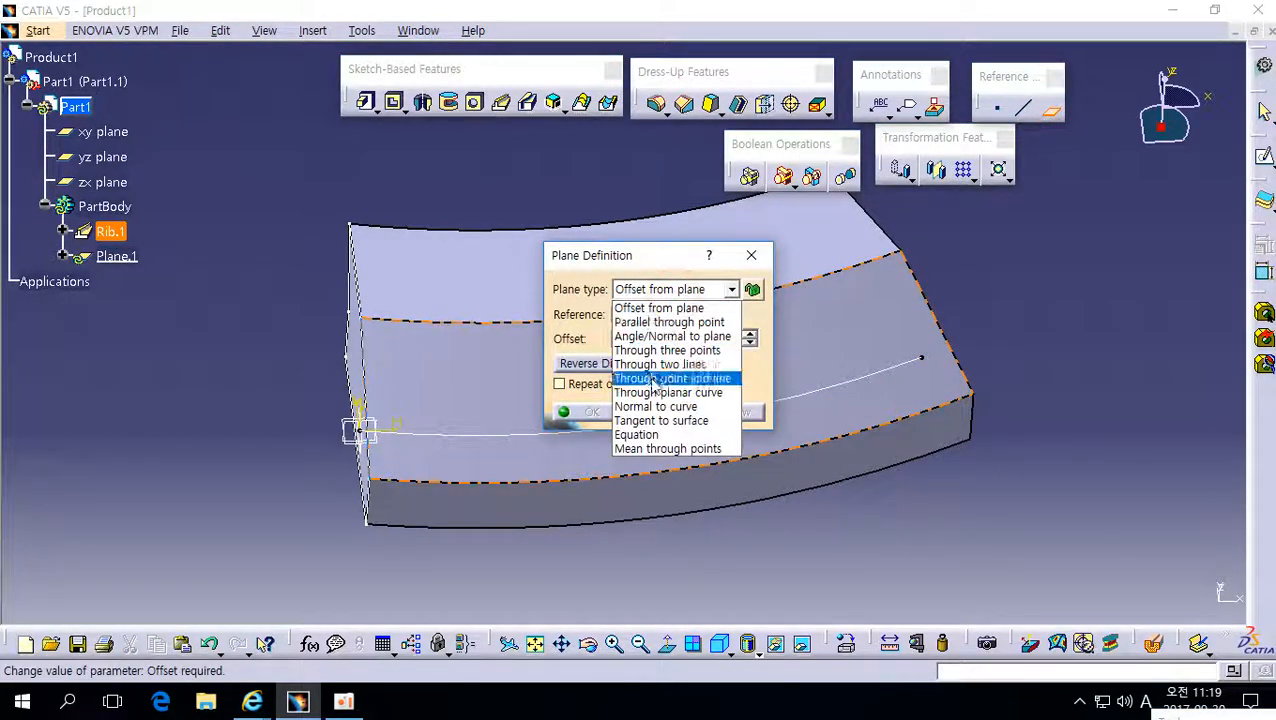
{"action": "left_click", "coordinate": [656, 406]}
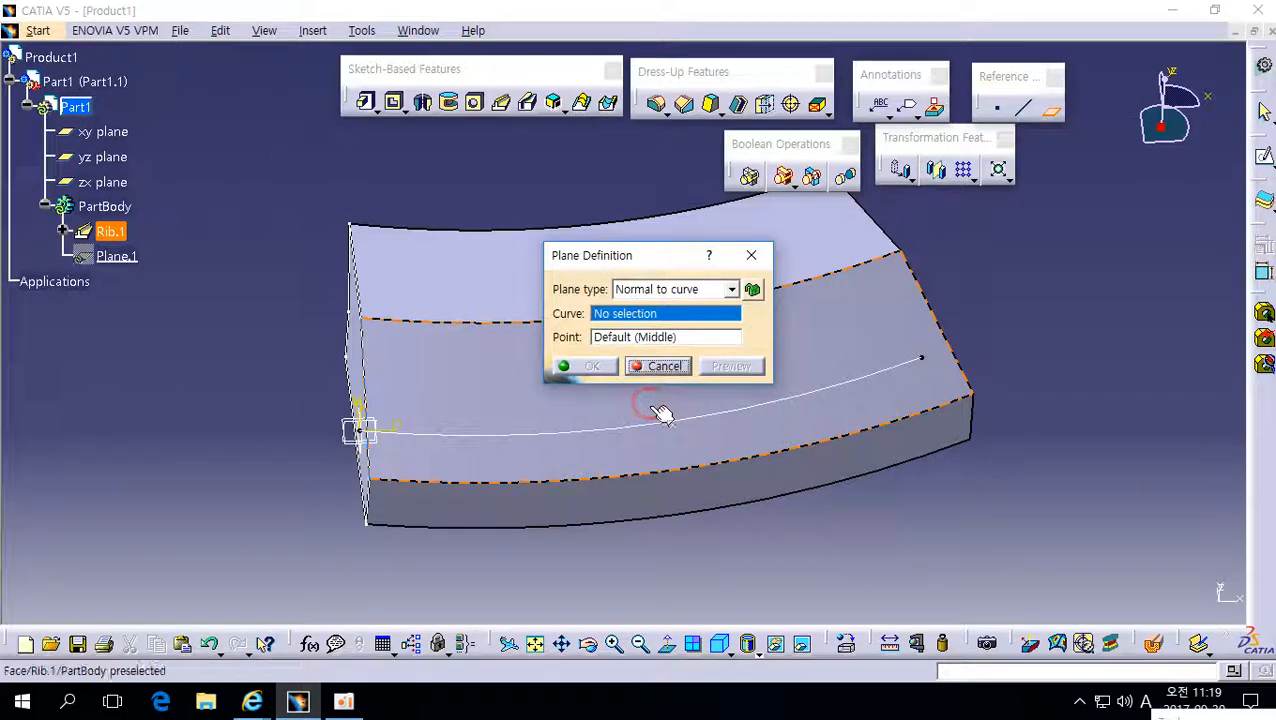
{"action": "left_click", "coordinate": [578, 432]}
{"action": "middle_click_drag", "start_coordinate": [709, 453], "coordinate": [640, 220]}
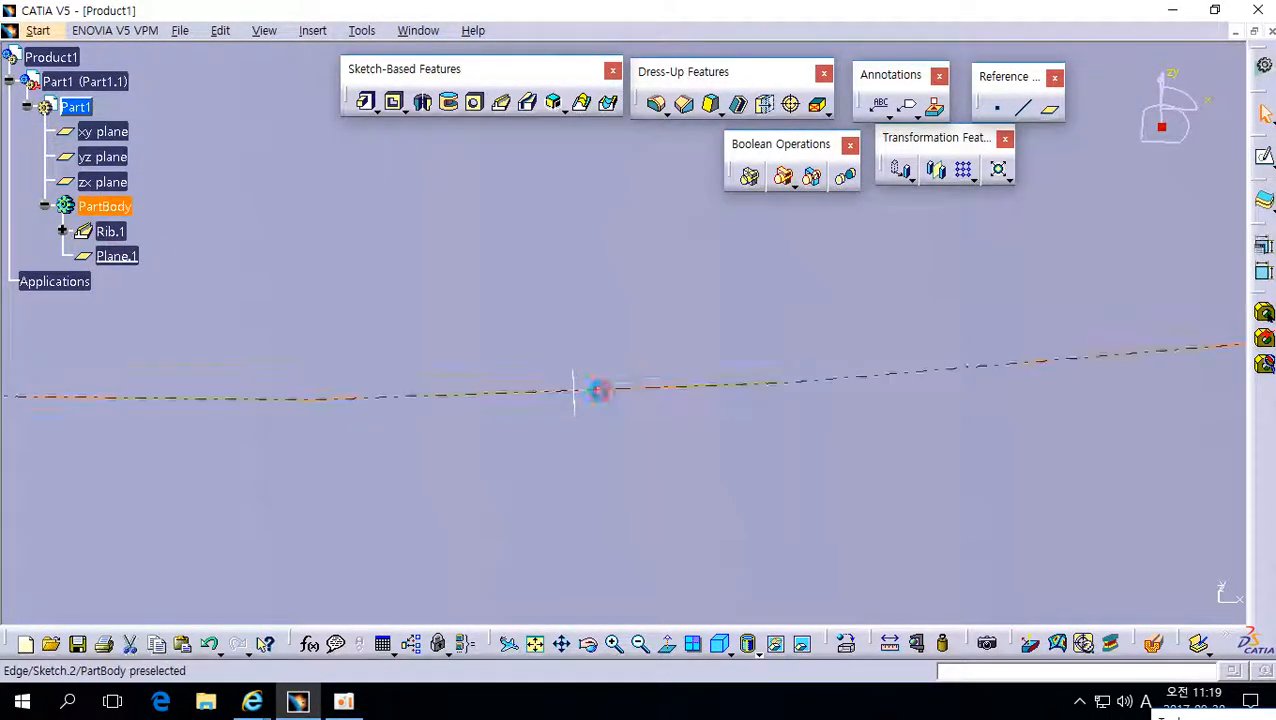
{"action": "mouse_move", "coordinate": [586, 399]}
{"action": "middle_mouse_down"}
{"action": "mouse_move", "coordinate": [591, 435]}
{"action": "mouse_move", "coordinate": [644, 421]}
{"action": "mouse_move", "coordinate": [515, 427]}
{"action": "middle_mouse_up"}
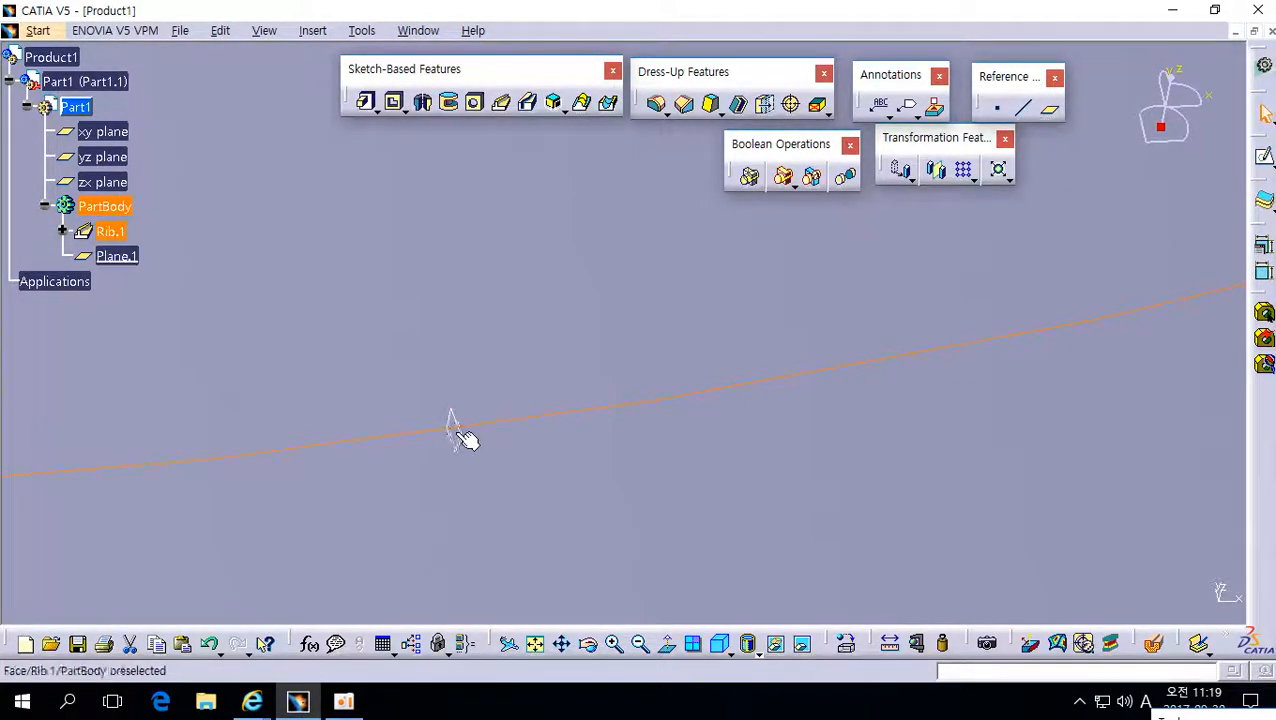
- Redefine the plane to pass through a new point on the Sketch.2 curve, 15.655 mm from the default extremity
{"action": "double_click", "coordinate": [458, 427]}
{"action": "mouse_move", "coordinate": [507, 404]}
{"action": "middle_mouse_down"}
{"action": "mouse_move", "coordinate": [502, 478]}
{"action": "mouse_move", "coordinate": [453, 515]}
{"action": "middle_mouse_up"}
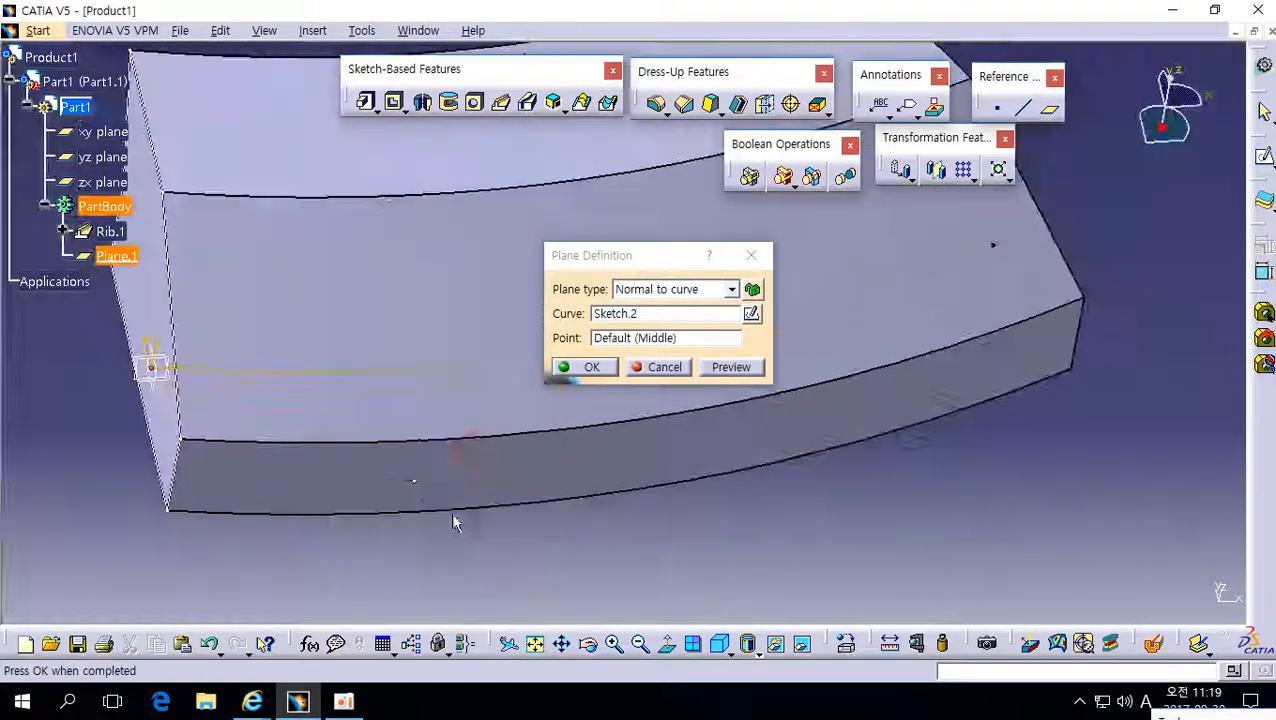
{"action": "left_click", "coordinate": [680, 343]}
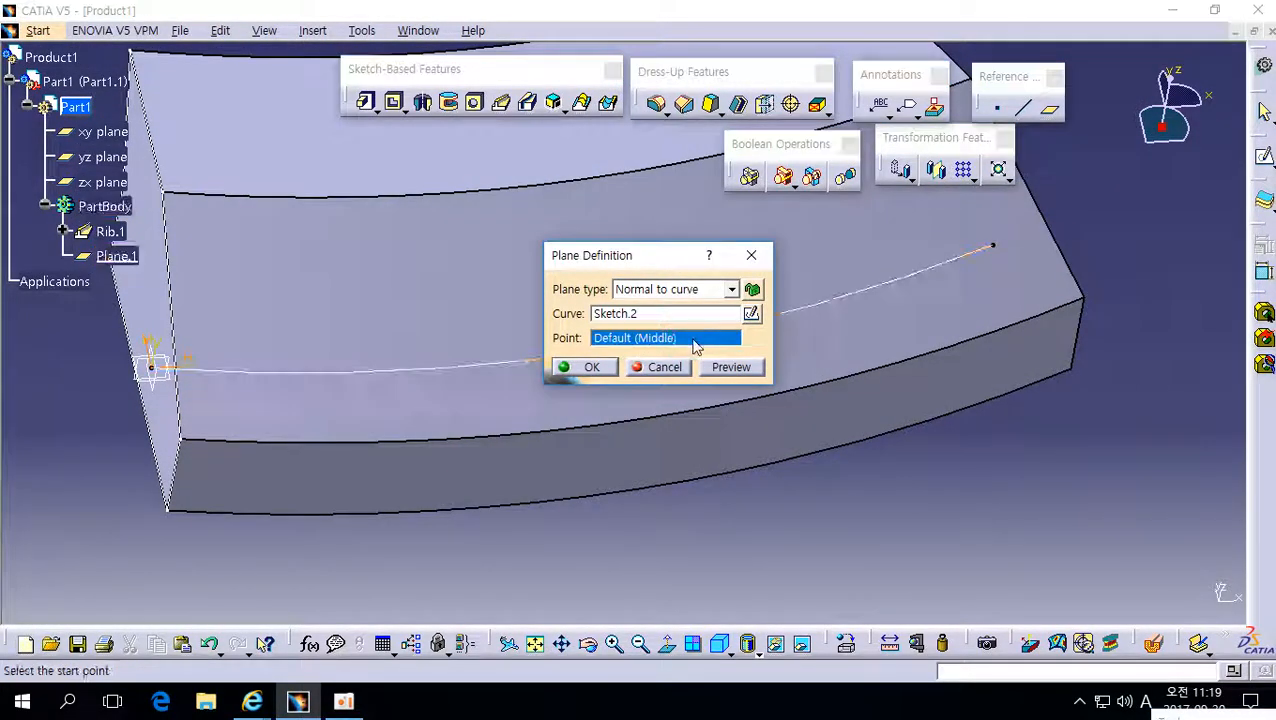
{"action": "right_click", "coordinate": [695, 345]}
{"action": "left_click", "coordinate": [735, 353]}
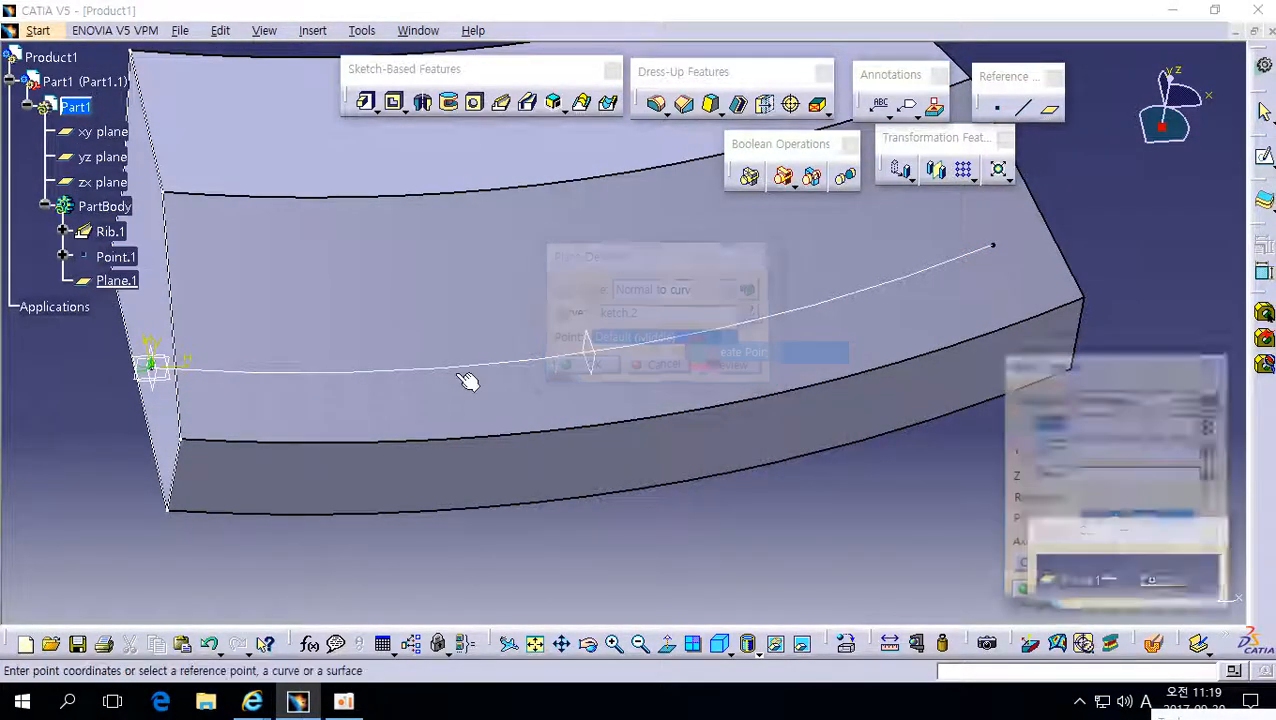
{"action": "left_click", "coordinate": [485, 368]}
{"action": "left_click", "coordinate": [215, 372]}
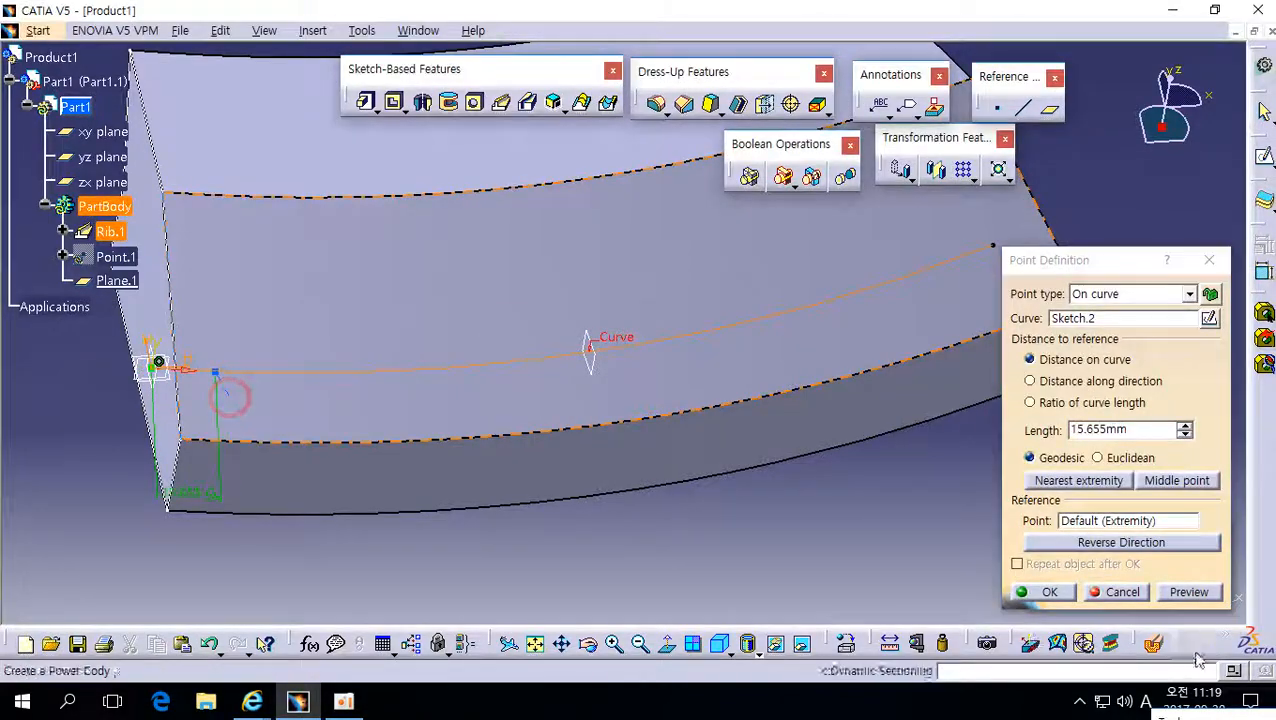
{"action": "left_click", "coordinate": [1058, 594]}
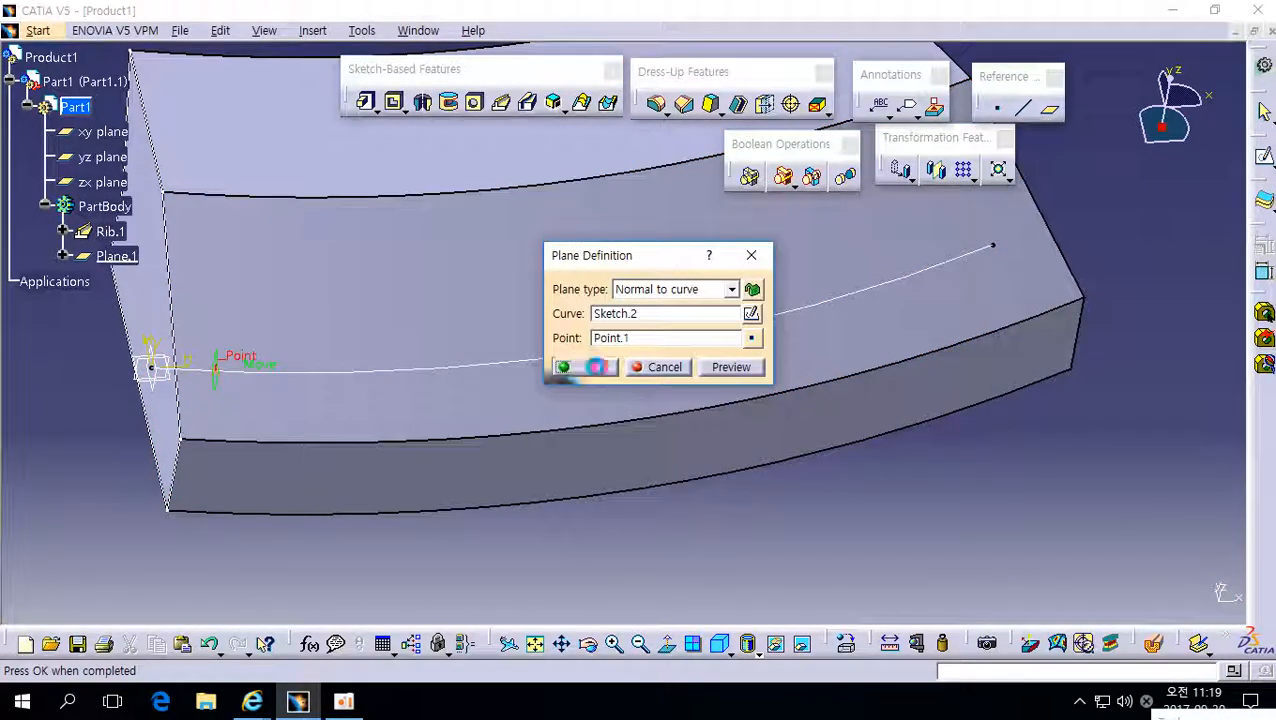
{"action": "left_click", "coordinate": [595, 365]}
- Duplicate the normal-to-curve plane within PartBody
{"action": "middle_click_drag", "start_coordinate": [430, 376], "coordinate": [399, 363]}
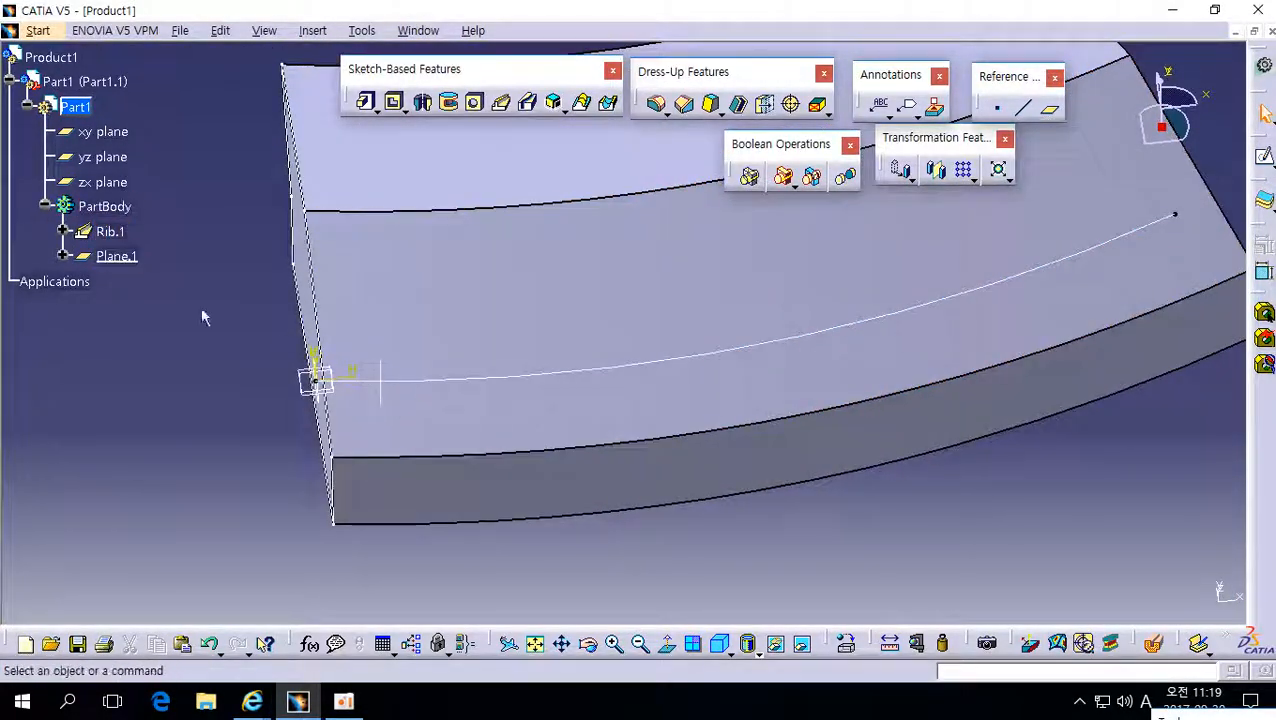
{"action": "key", "text": "ctrl+c"}
{"action": "left_click", "coordinate": [108, 207]}
{"action": "key", "text": "ctrl+v"}
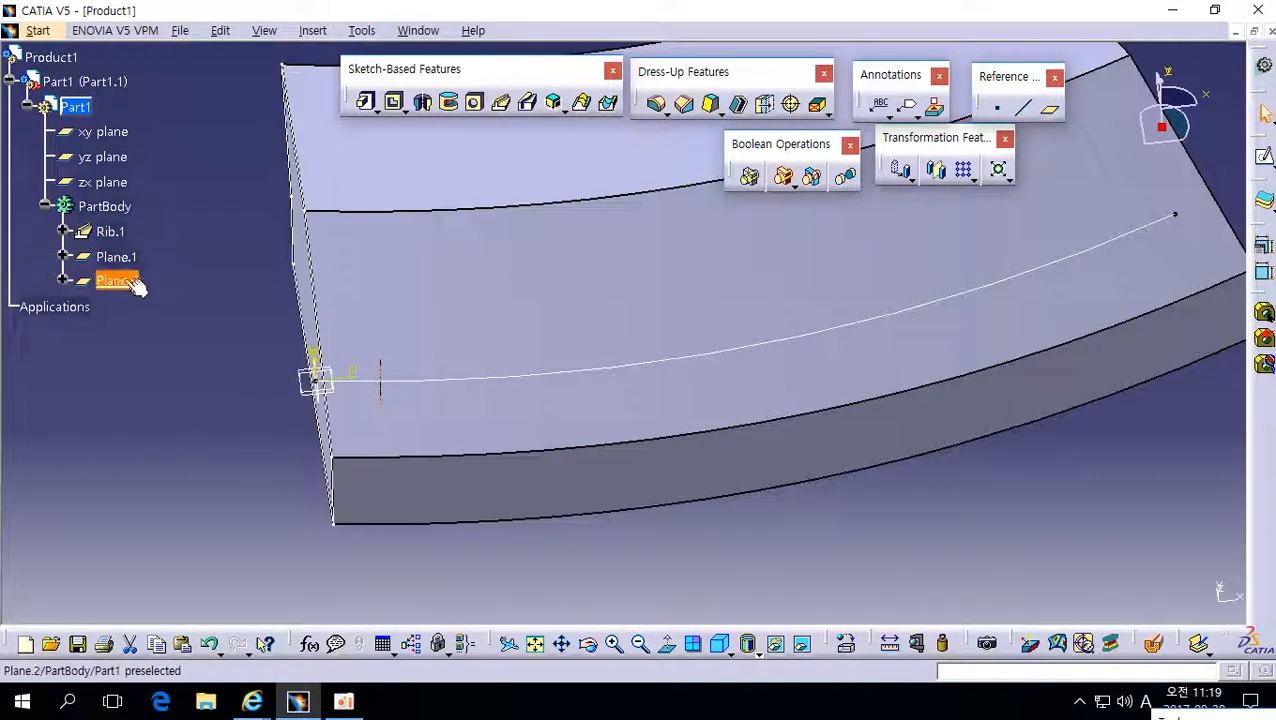
- Redefine the duplicated plane's point by ratio of curve length, with a ratio of 0.5
{"action": "double_click", "coordinate": [130, 280]}
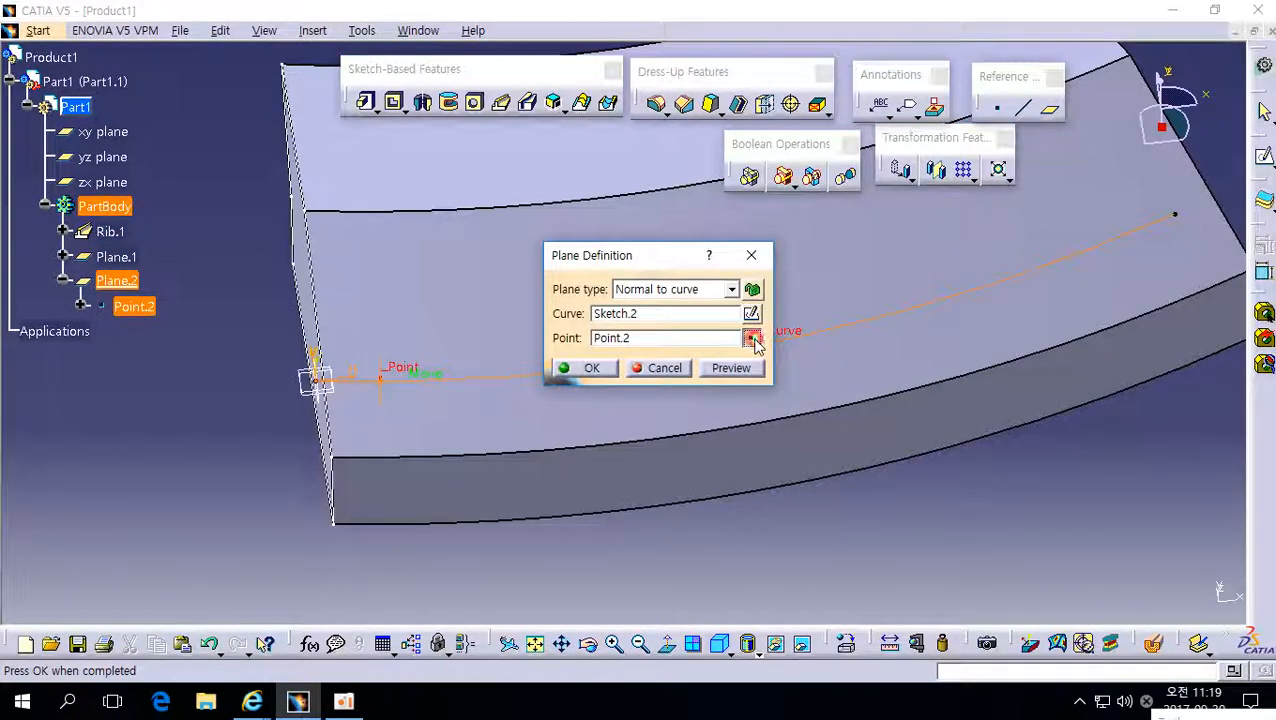
{"action": "left_click", "coordinate": [750, 338]}
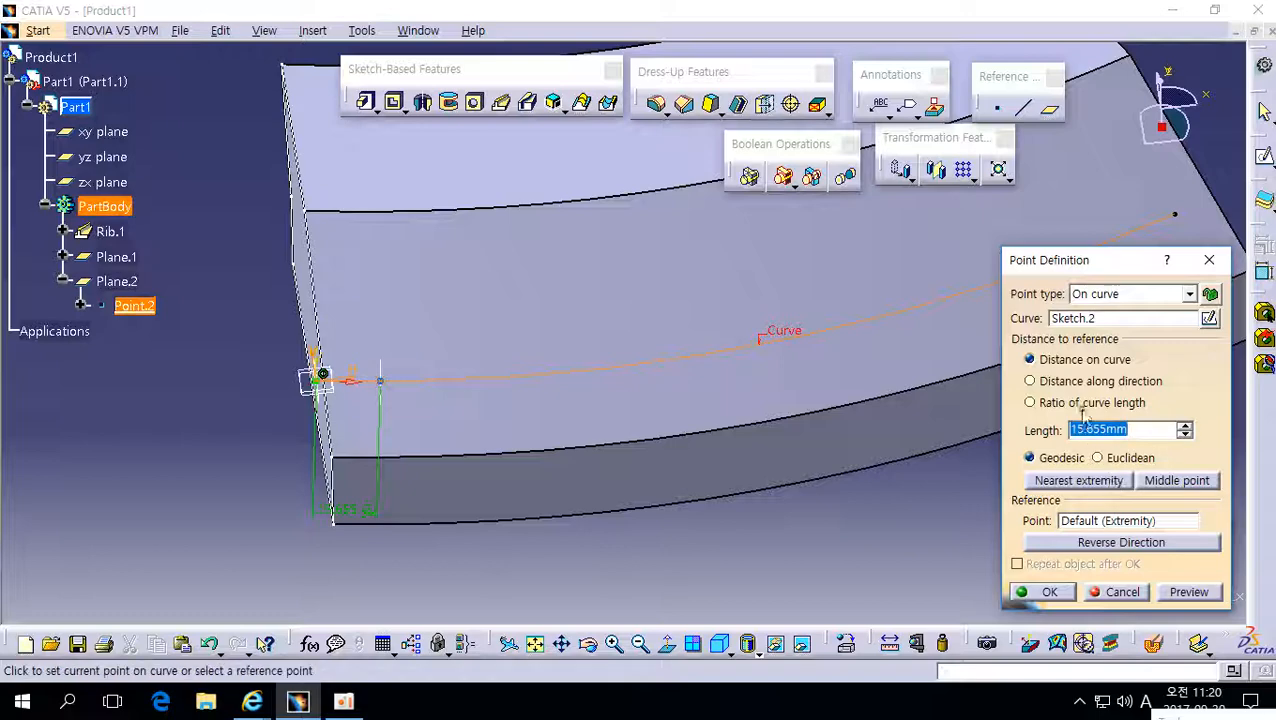
{"action": "left_click", "coordinate": [1030, 402]}
{"action": "double_click", "coordinate": [1100, 430]}
{"action": "key", "text": "BackSpace"}
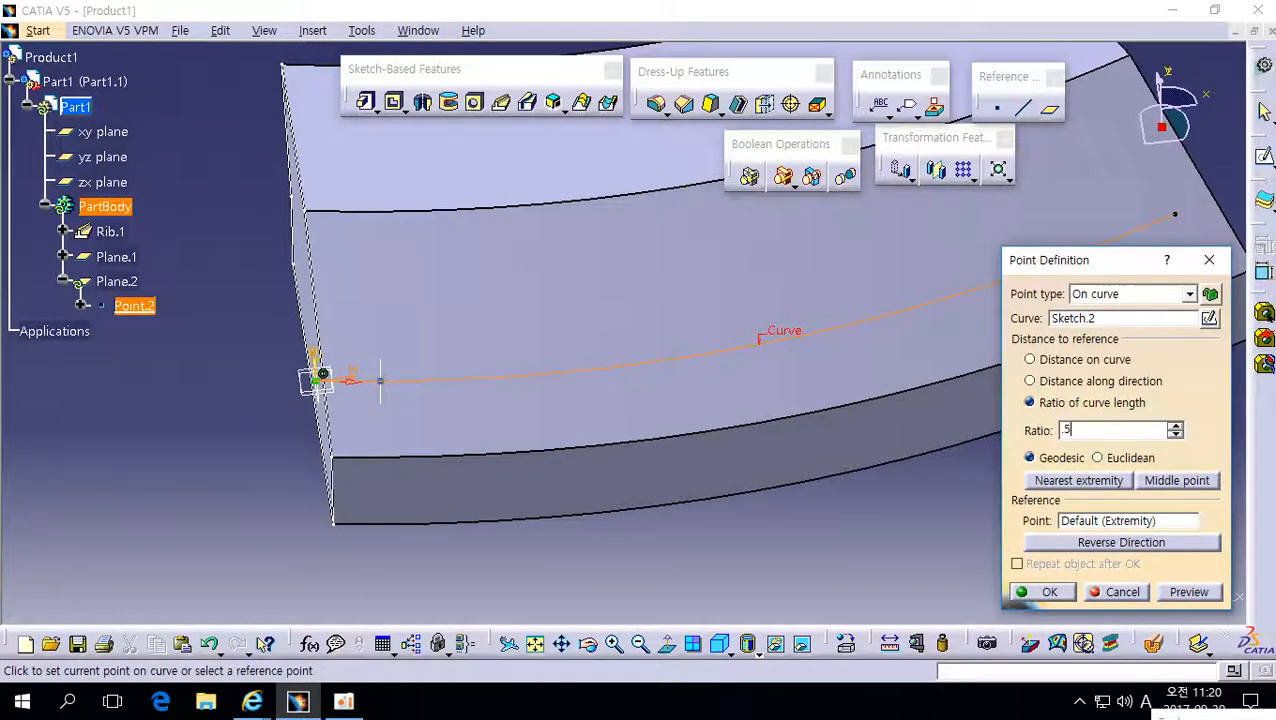
{"action": "key", "text": "Return"}
{"action": "key", "text": "Return"}
- Examine how the two reference planes stand relative to the spline near its start and at its middle
{"action": "mouse_move", "coordinate": [773, 450]}
{"action": "middle_mouse_down"}
{"action": "mouse_move", "coordinate": [758, 484]}
{"action": "mouse_move", "coordinate": [786, 364]}
{"action": "mouse_move", "coordinate": [769, 436]}
{"action": "middle_mouse_up"}
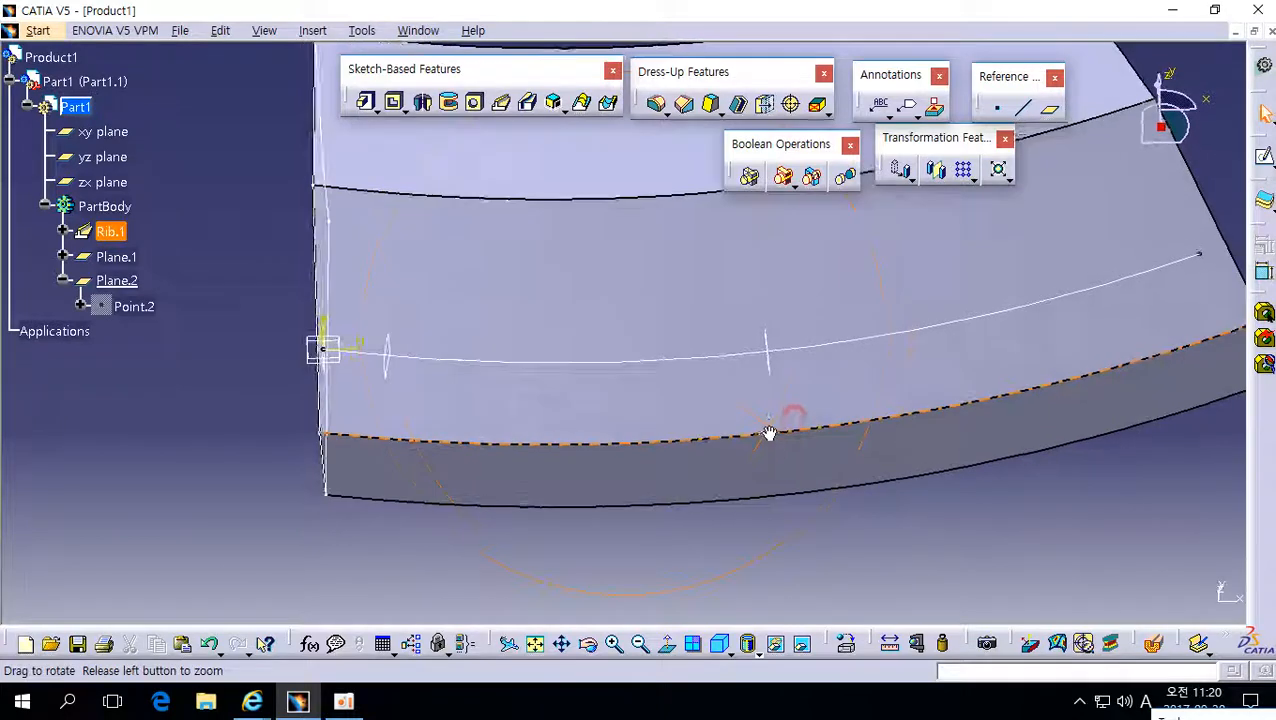
{"action": "left_click", "coordinate": [768, 369]}
{"action": "left_click", "coordinate": [419, 361]}
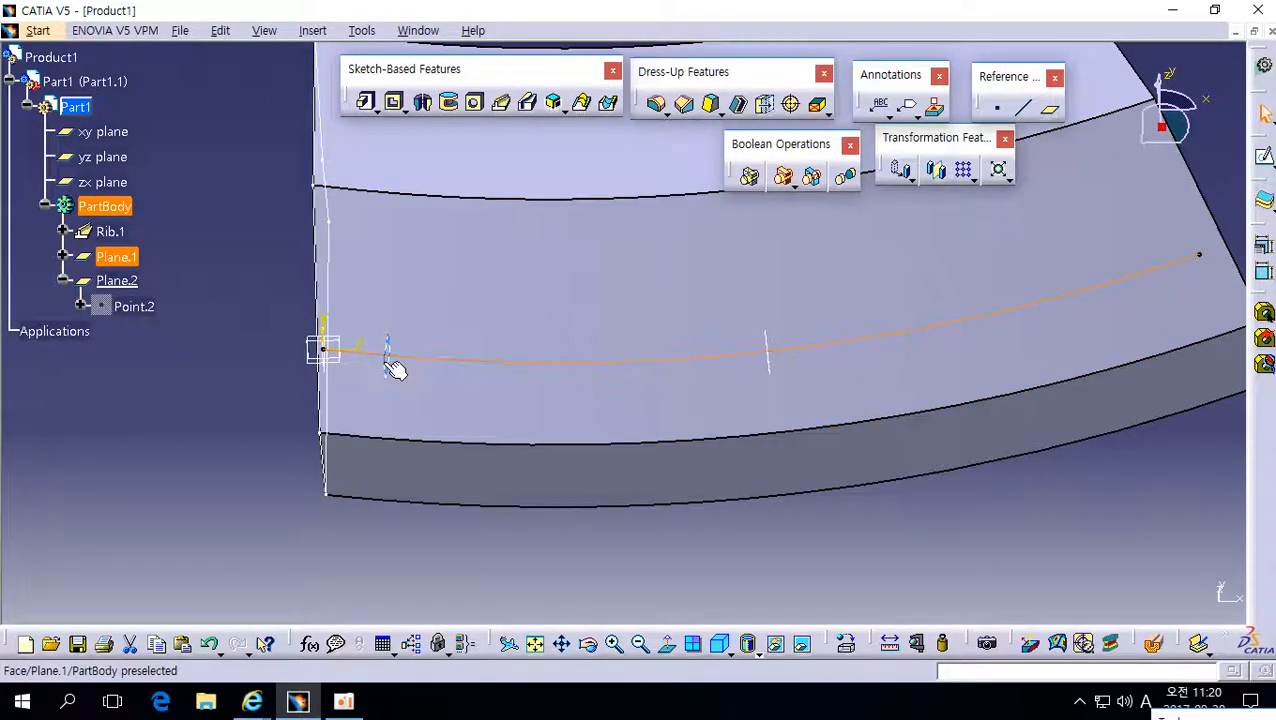
{"action": "left_click", "coordinate": [387, 356]}
{"action": "left_click", "coordinate": [484, 371], "text": "ctrl"}
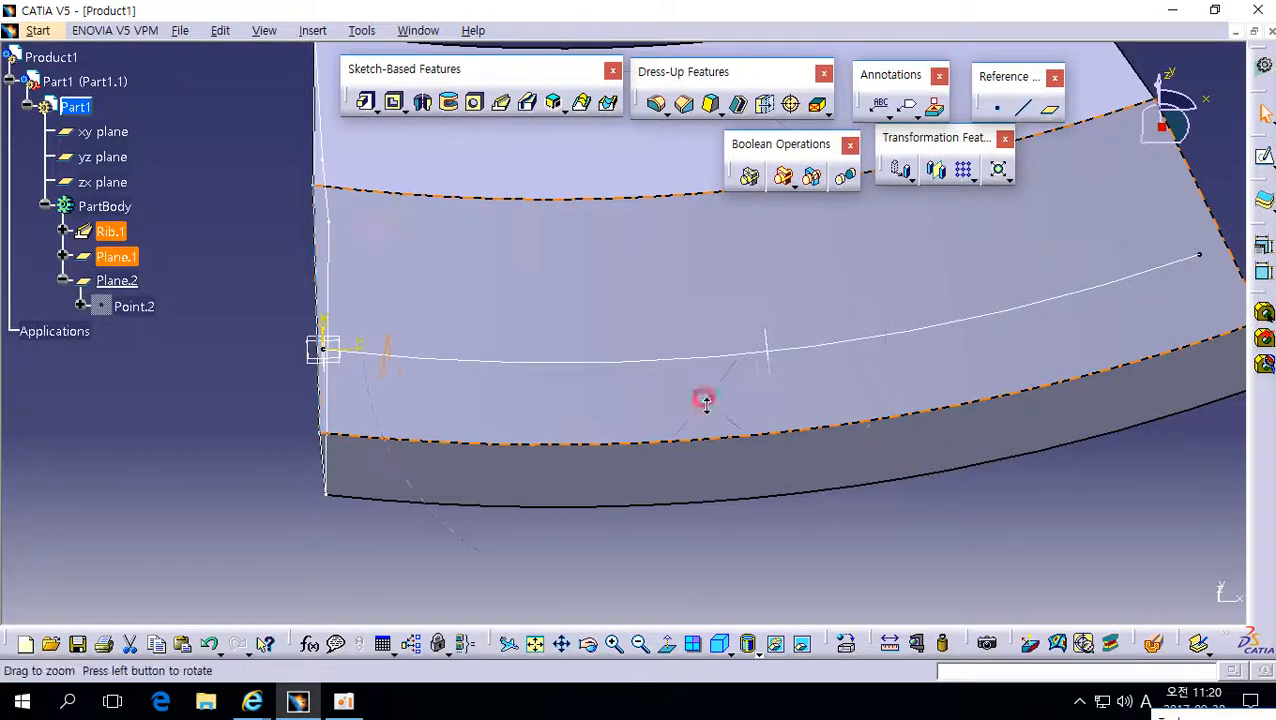
{"action": "middle_click_drag", "start_coordinate": [706, 402], "coordinate": [703, 416]}
- Review the rib's Keep angle profile control and inspect the swept body along the center curve
{"action": "double_click", "coordinate": [662, 291]}
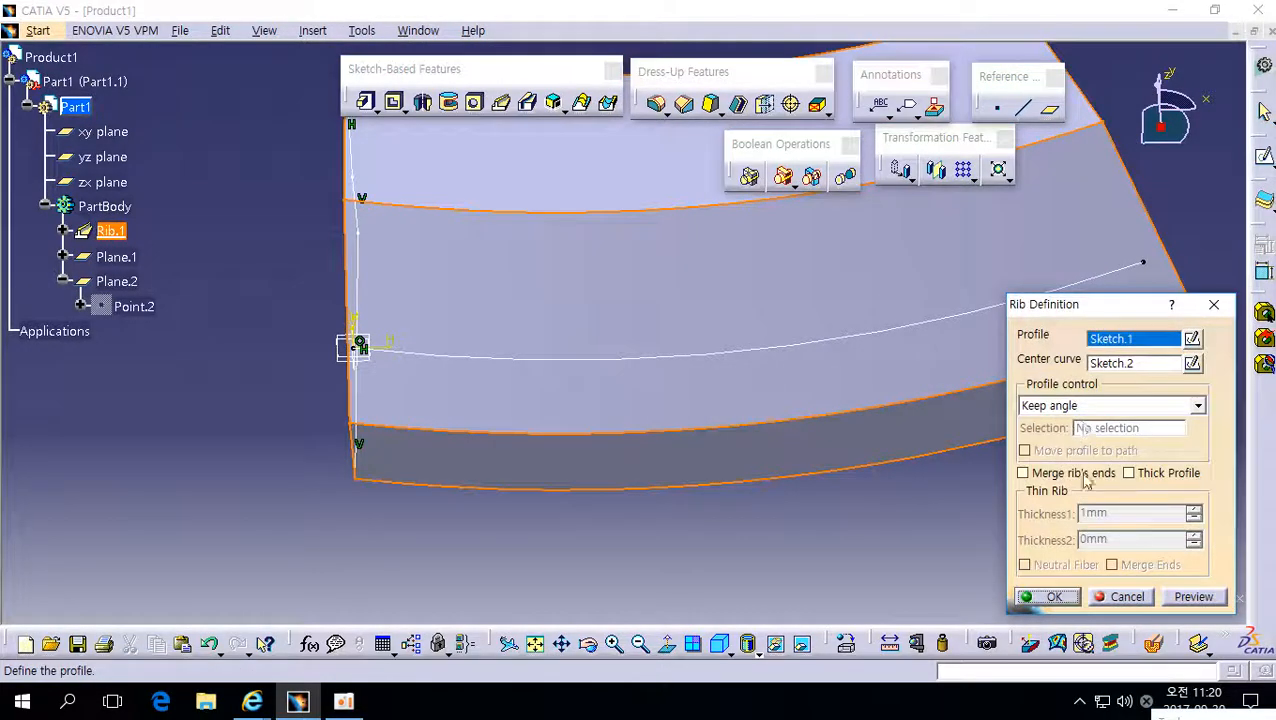
{"action": "left_click", "coordinate": [1122, 596]}
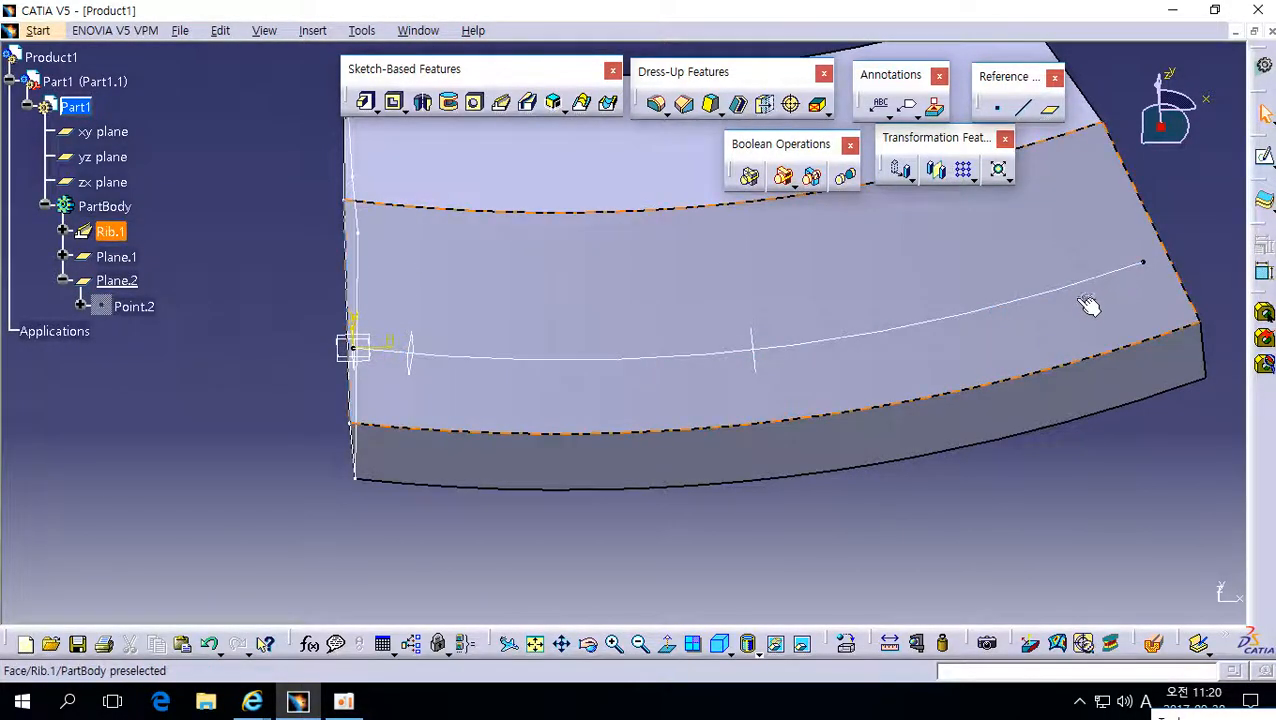
{"action": "middle_click_drag", "start_coordinate": [1042, 343], "coordinate": [769, 358]}
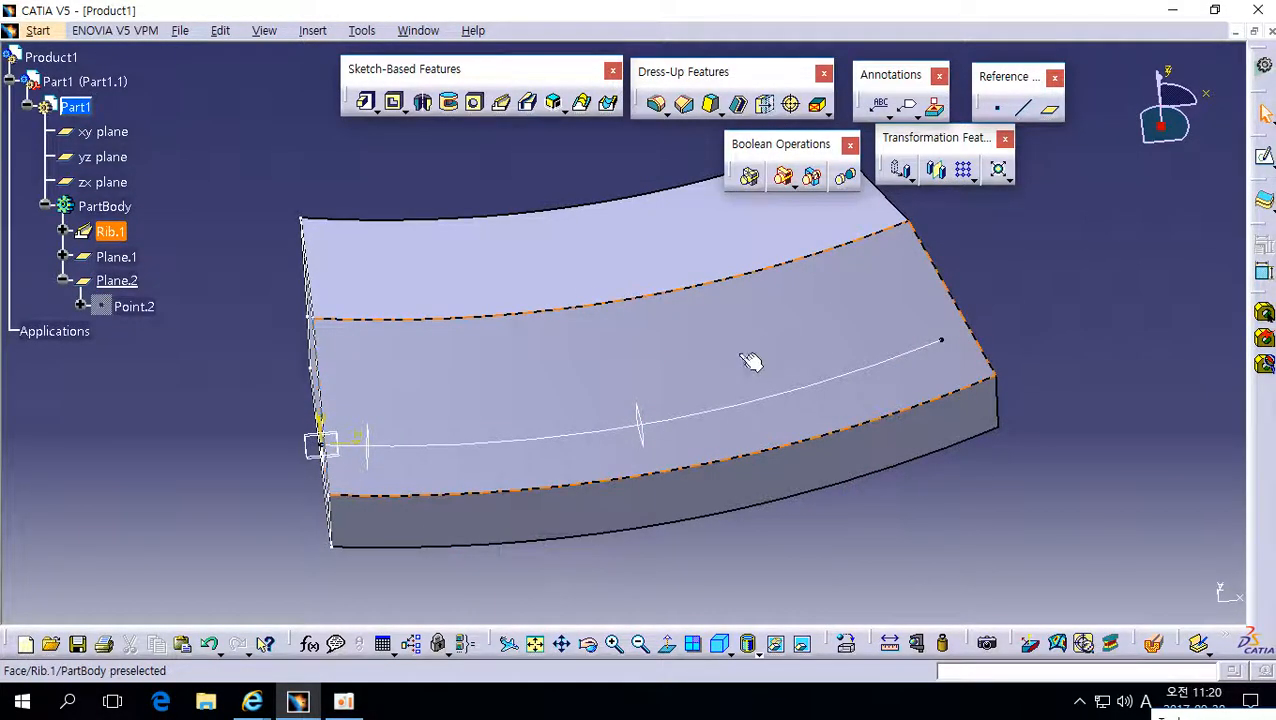
{"action": "middle_click_drag", "start_coordinate": [732, 433], "coordinate": [712, 513]}
{"action": "double_click", "coordinate": [700, 374]}
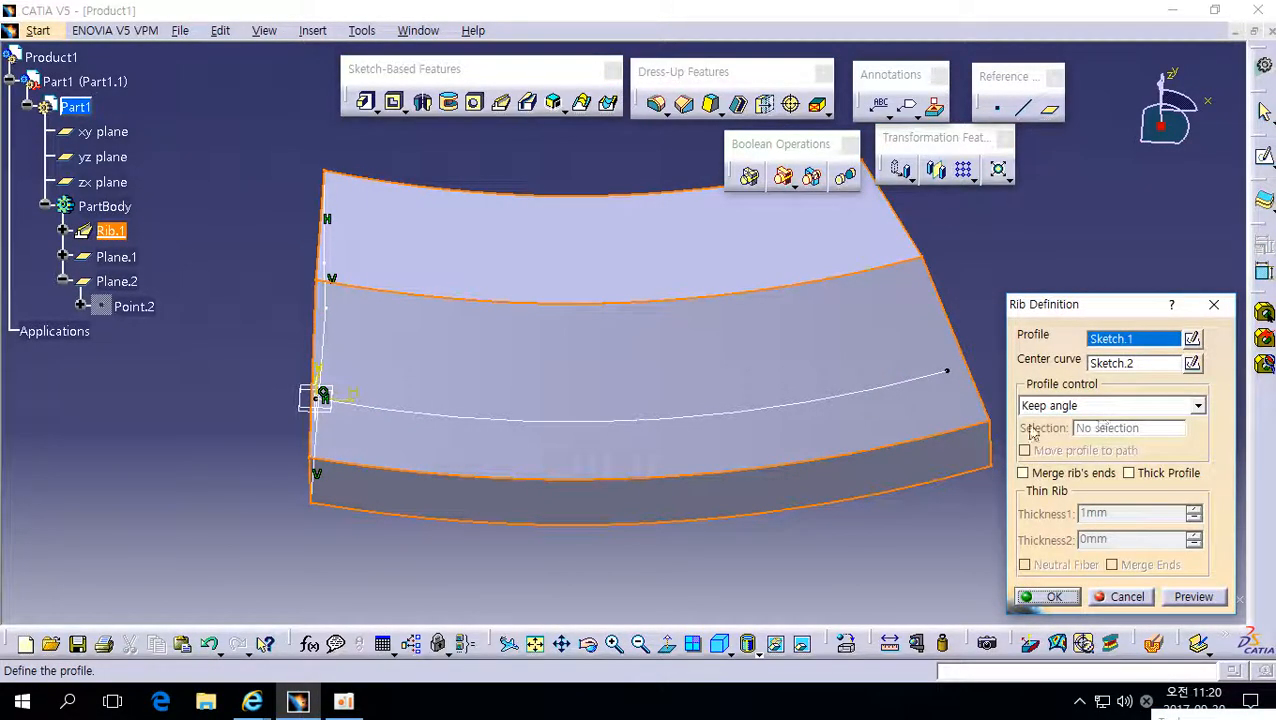
{"action": "left_click", "coordinate": [1130, 597]}
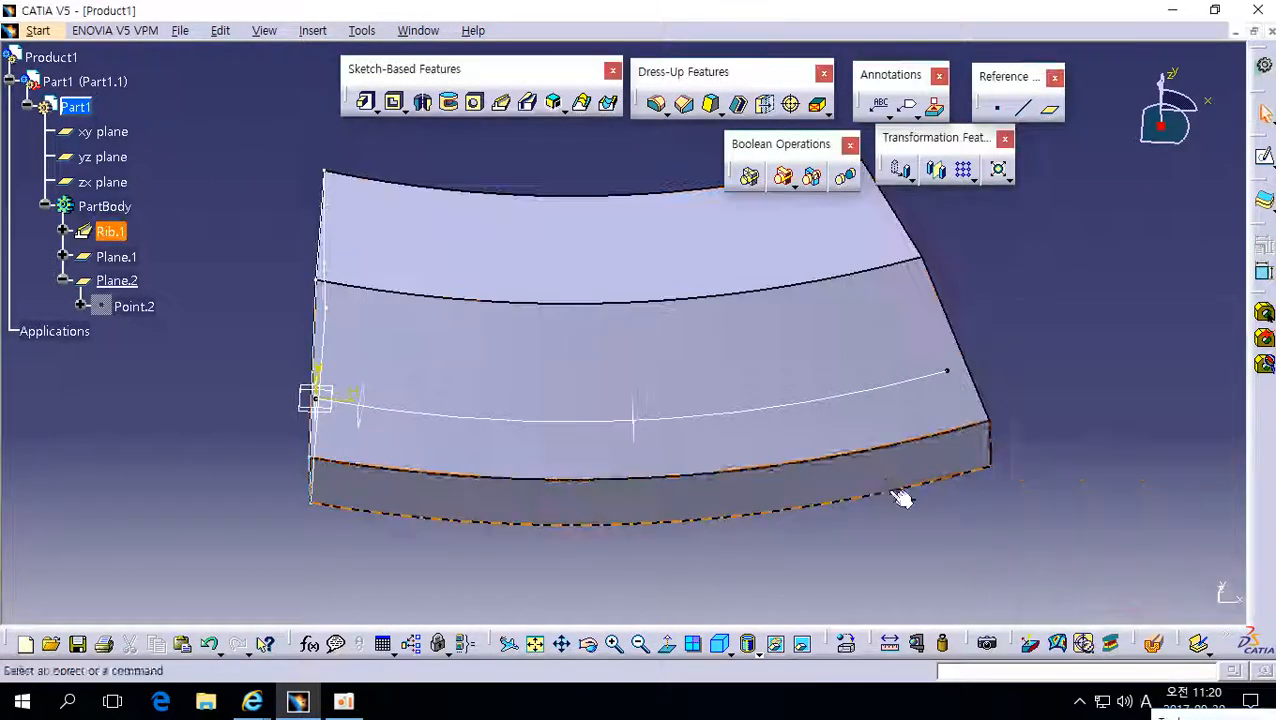
- Set the rib's profile control to Pulling direction, using the zx plane as the direction, and accept the rib
{"action": "double_click", "coordinate": [680, 348]}
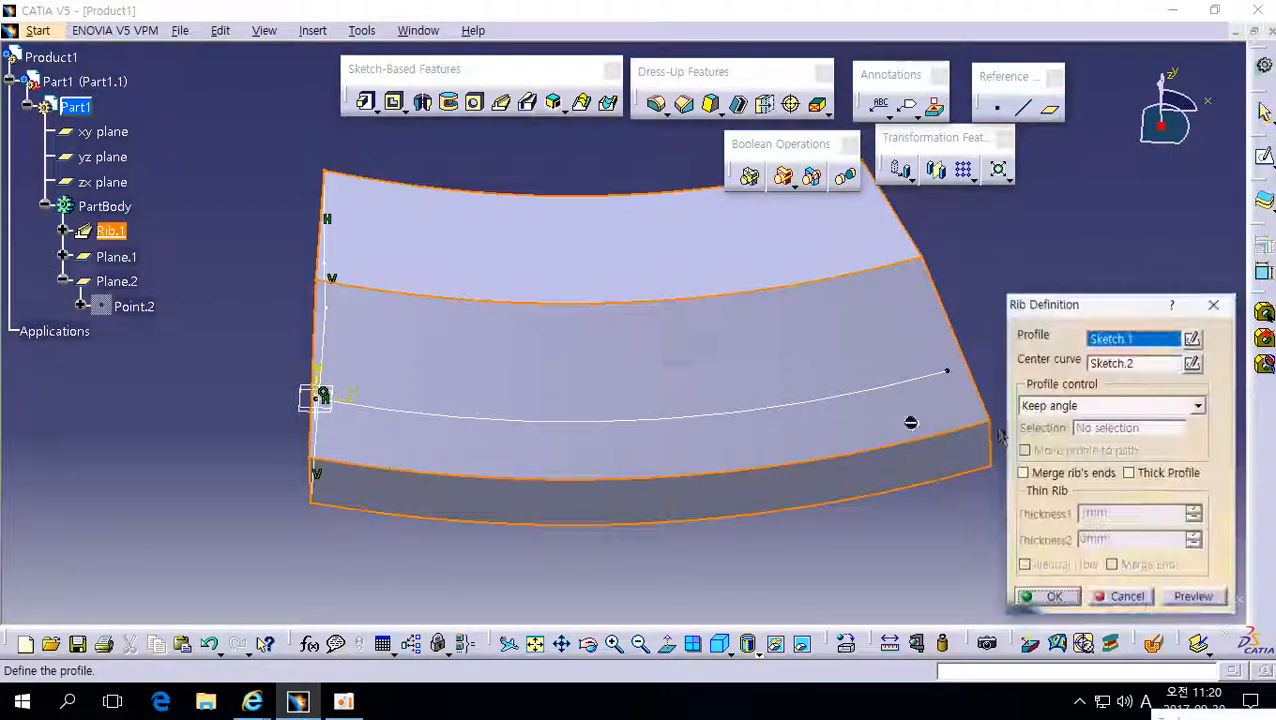
{"action": "left_click", "coordinate": [1097, 406]}
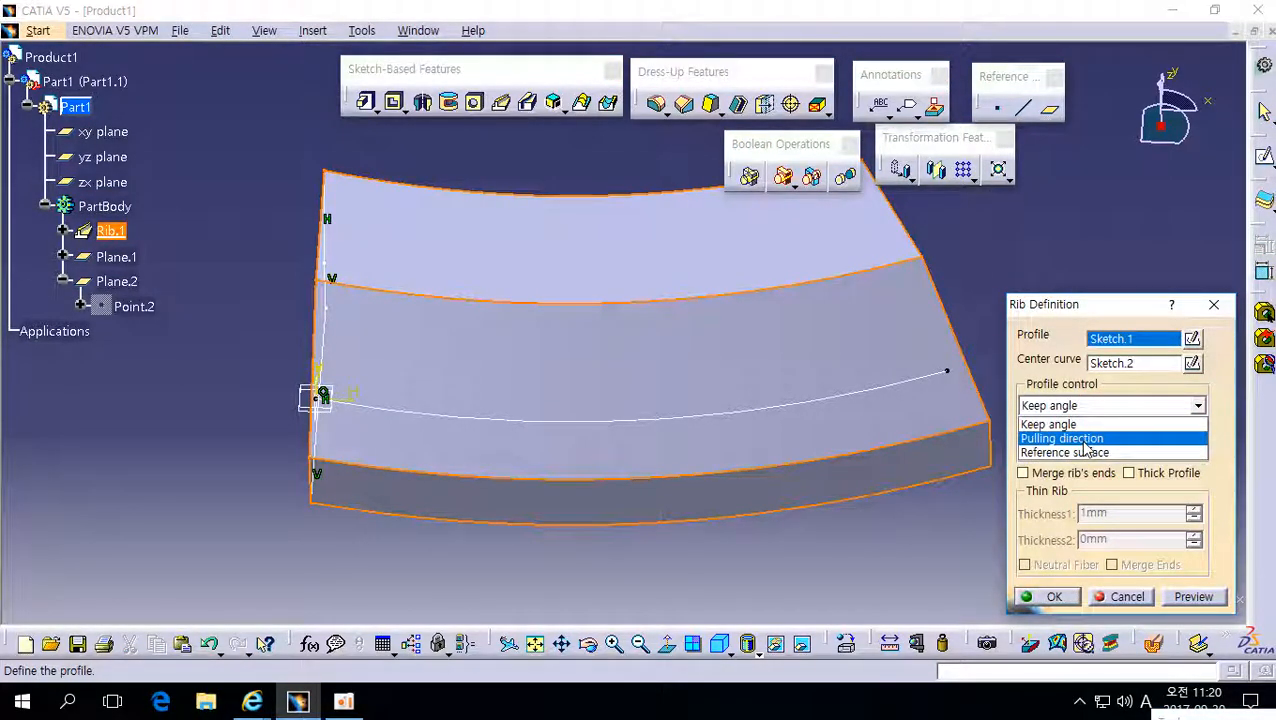
{"action": "left_click", "coordinate": [1085, 442]}
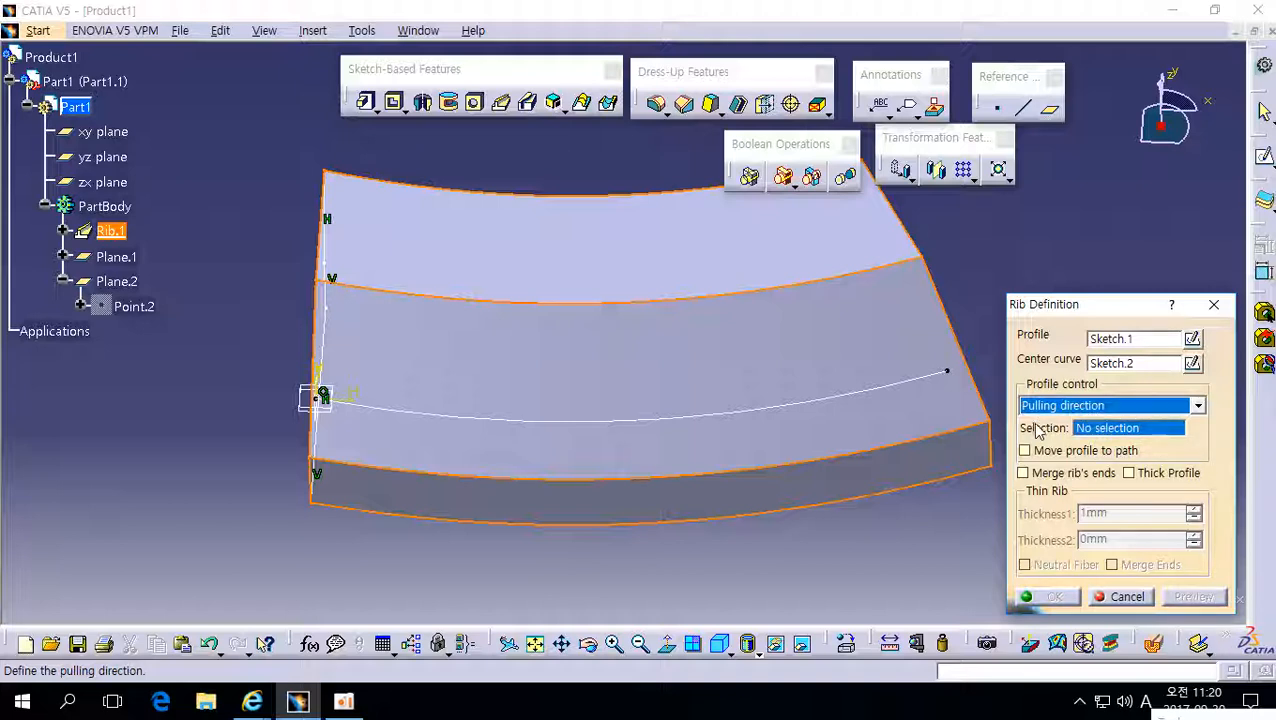
{"action": "left_click", "coordinate": [1107, 430]}
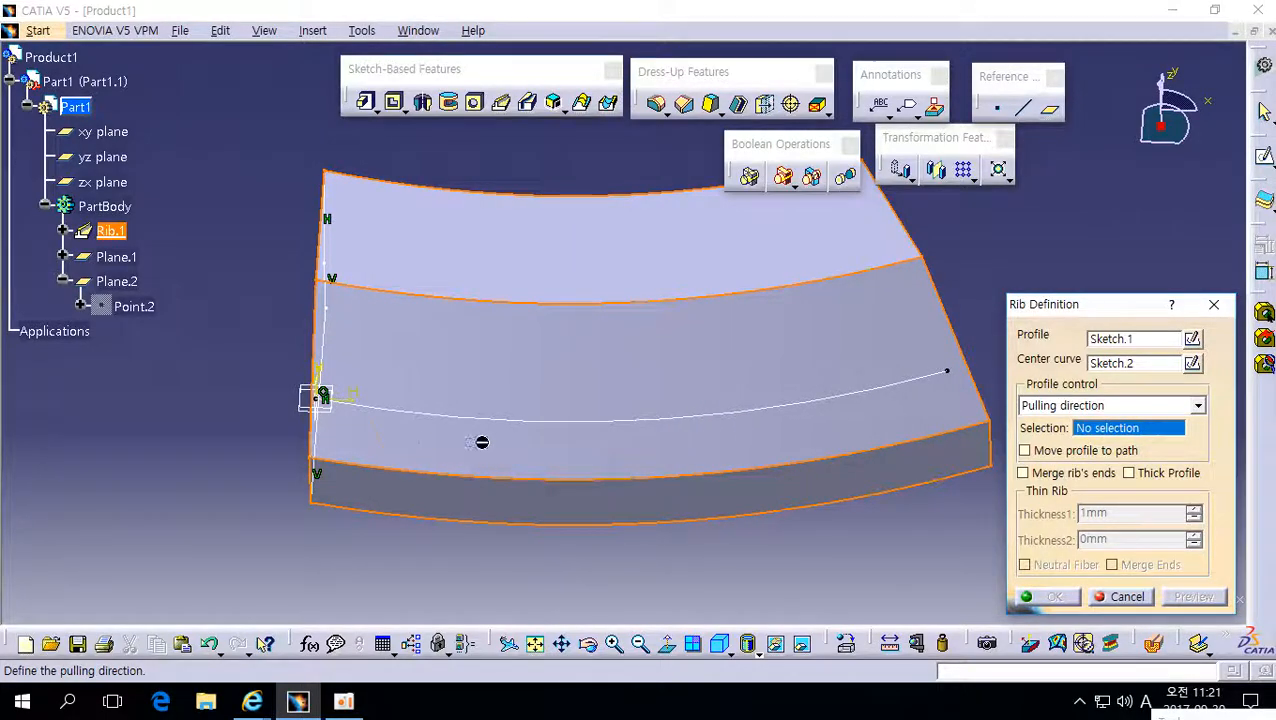
{"action": "middle_click_drag", "start_coordinate": [482, 442], "coordinate": [748, 296]}
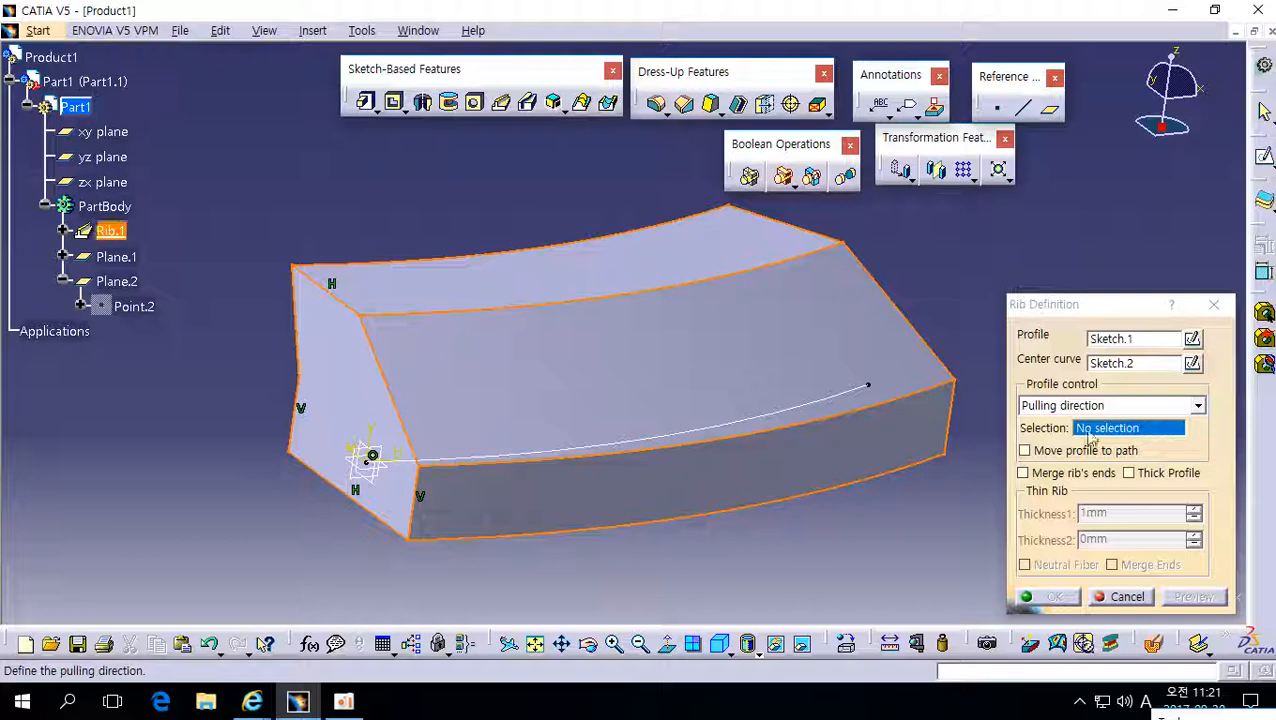
{"action": "left_click", "coordinate": [382, 453]}
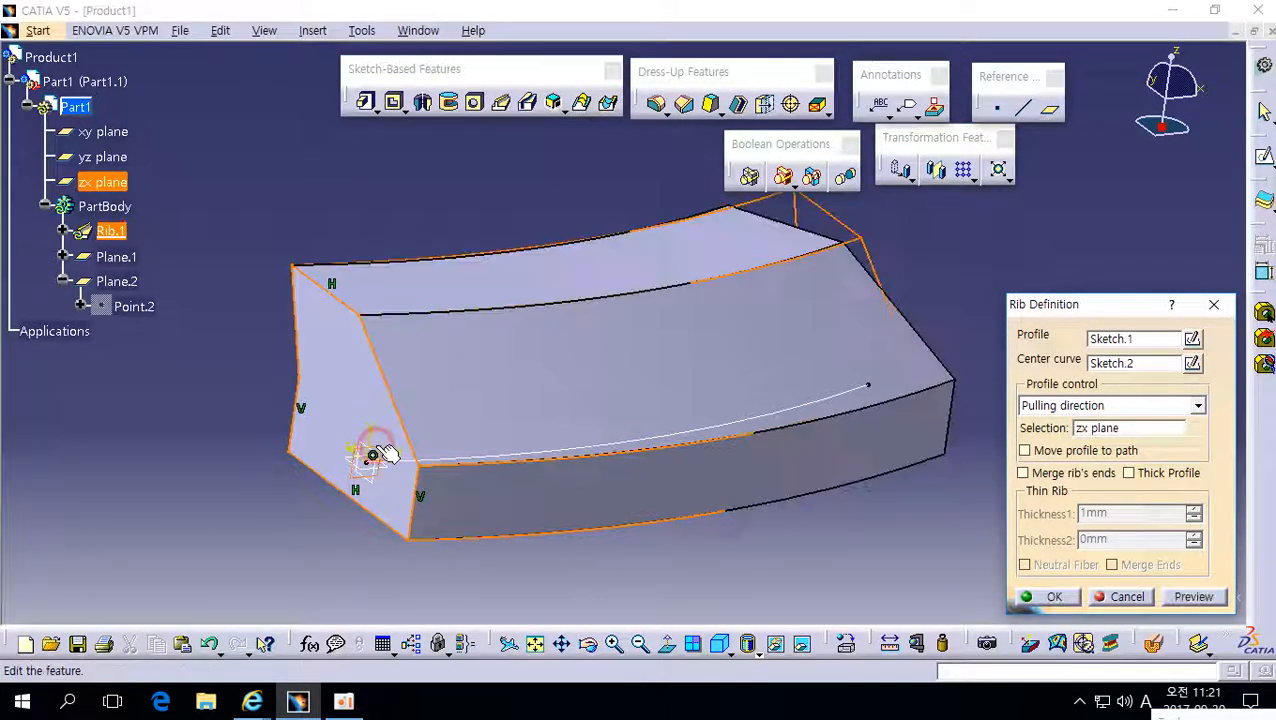
{"action": "middle_click_drag", "start_coordinate": [792, 438], "coordinate": [675, 533]}
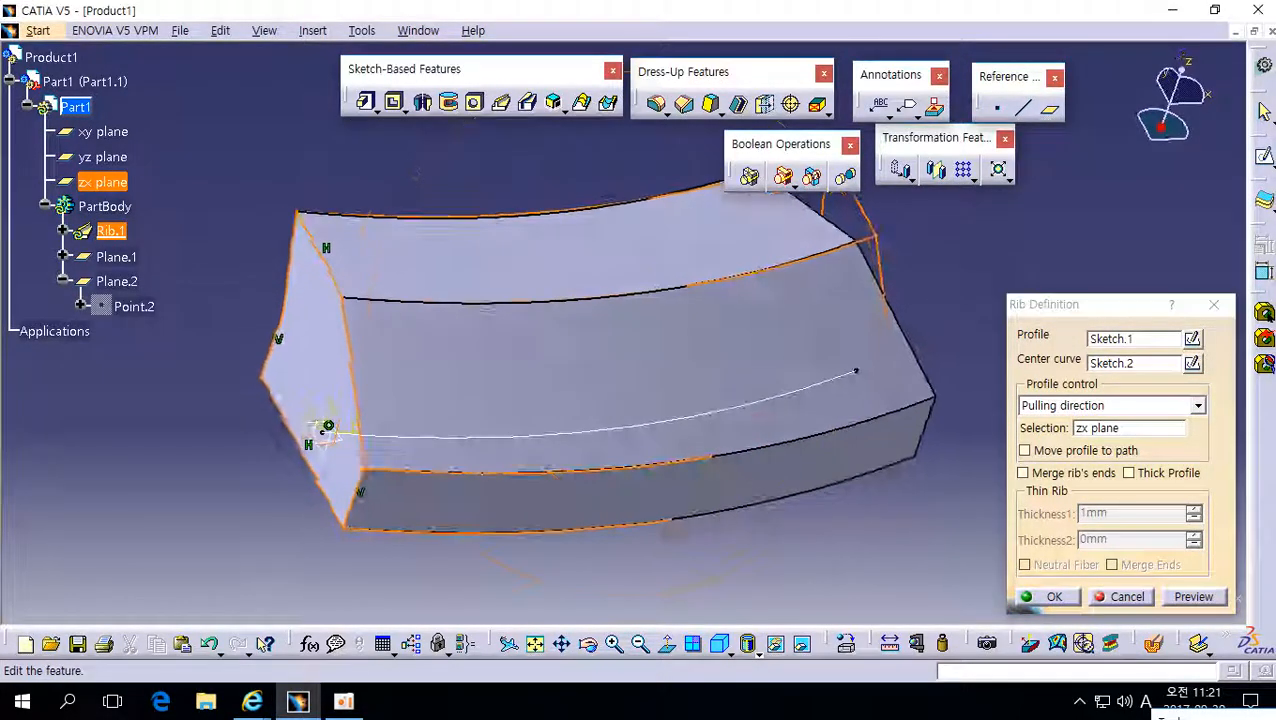
{"action": "left_click", "coordinate": [1055, 598]}
- Switch the rib's profile control back to Keep angle to compare its preview with the swept body
{"action": "middle_click_drag", "start_coordinate": [765, 367], "coordinate": [860, 476]}
{"action": "double_click", "coordinate": [700, 397]}
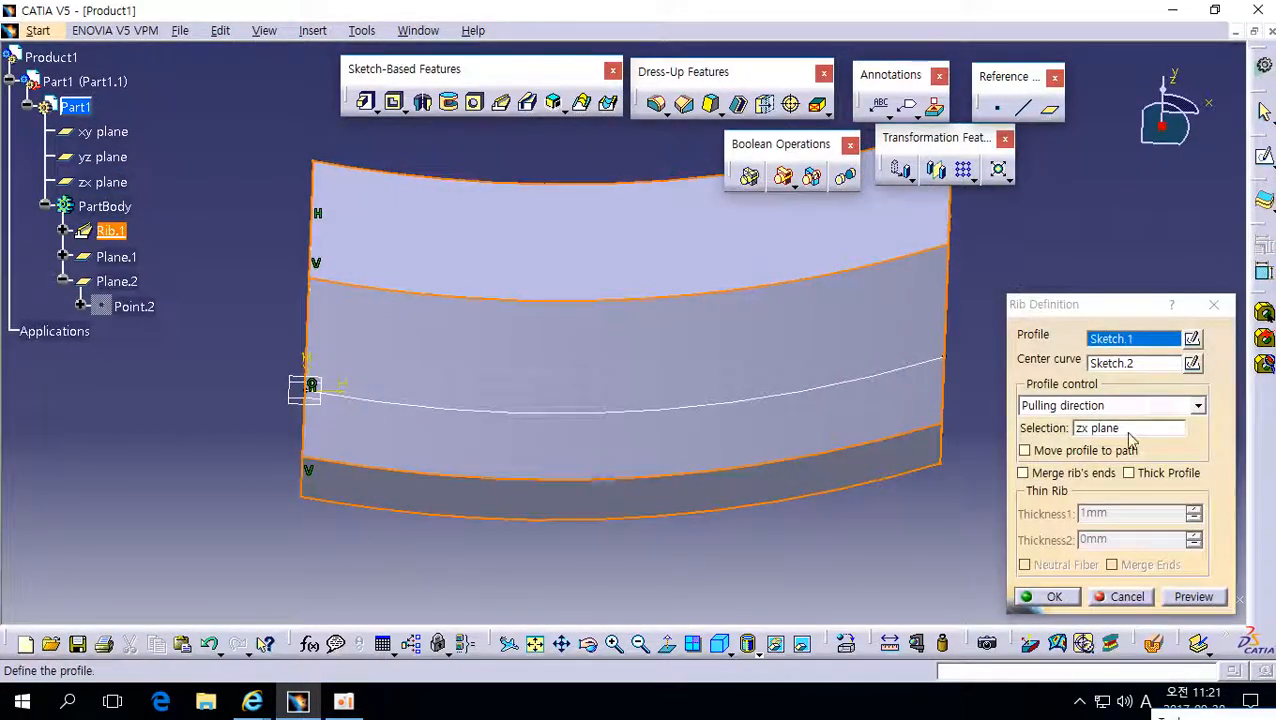
{"action": "left_click", "coordinate": [1040, 405]}
{"action": "left_click", "coordinate": [1106, 424]}
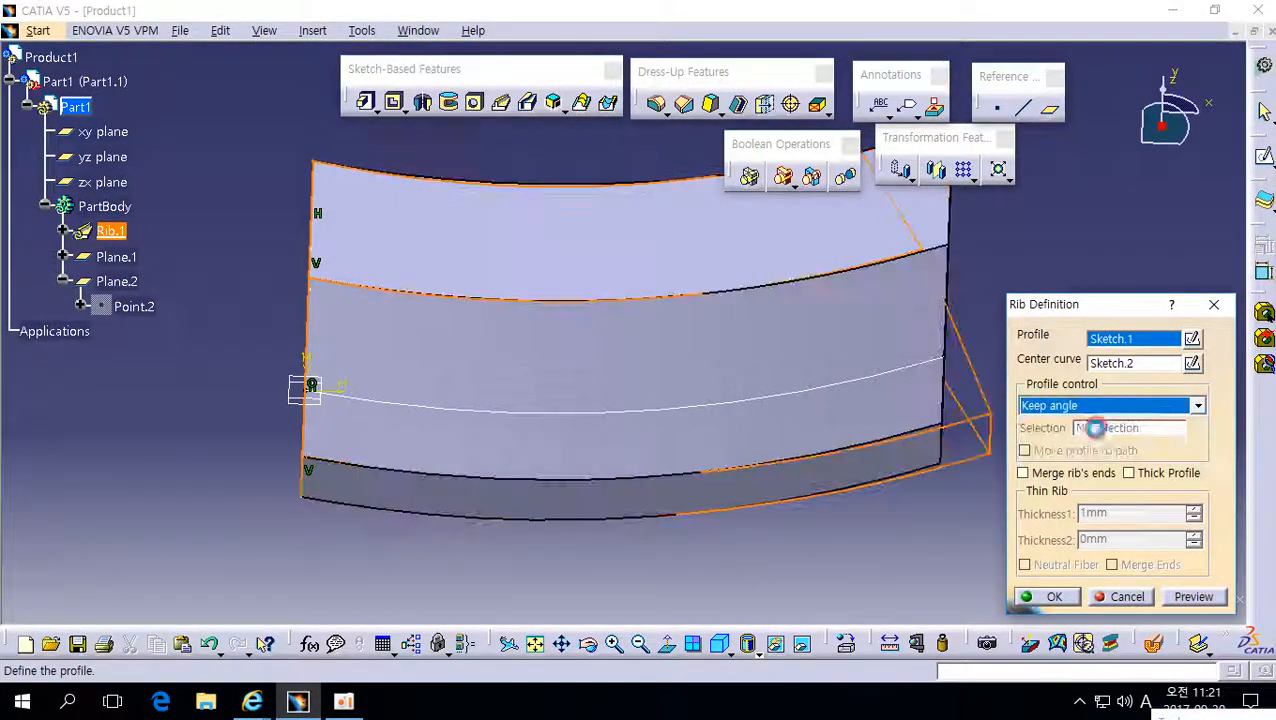
- Try Pulling direction with the yz plane for the rib and cancel the edit
{"action": "left_click", "coordinate": [1110, 405]}
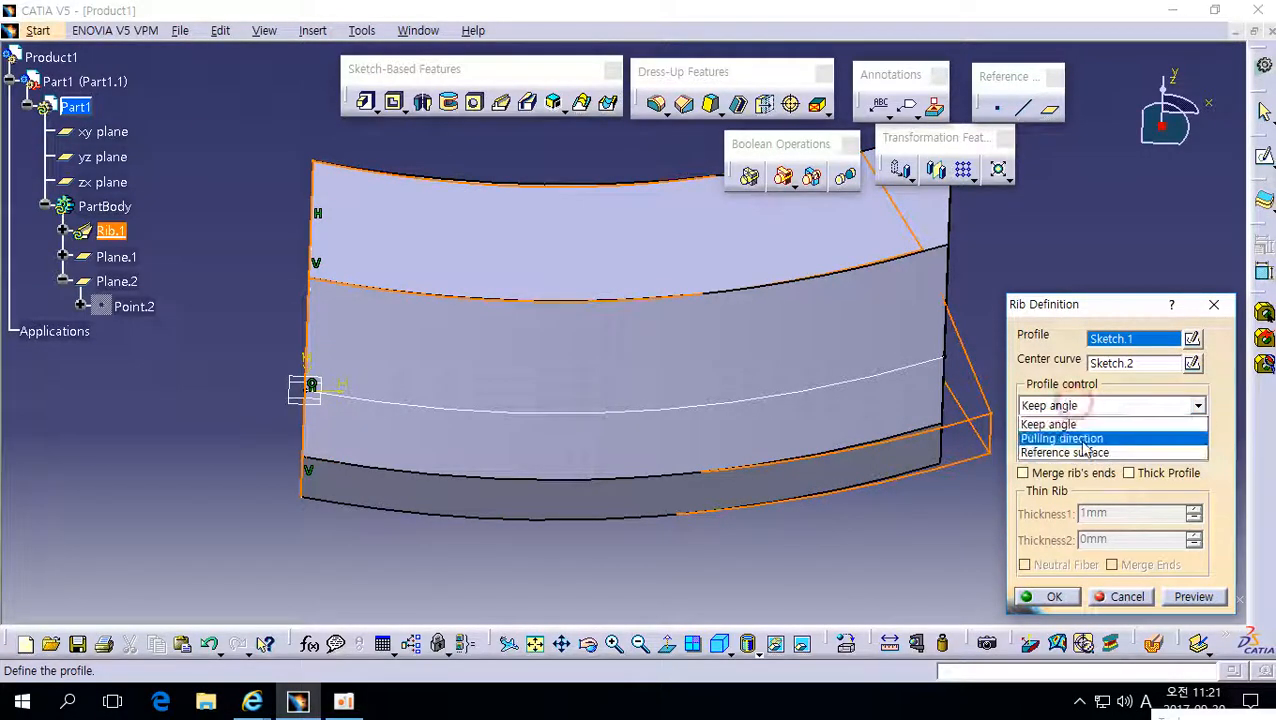
{"action": "left_click", "coordinate": [1060, 437]}
{"action": "middle_click_drag", "start_coordinate": [360, 442], "coordinate": [410, 458]}
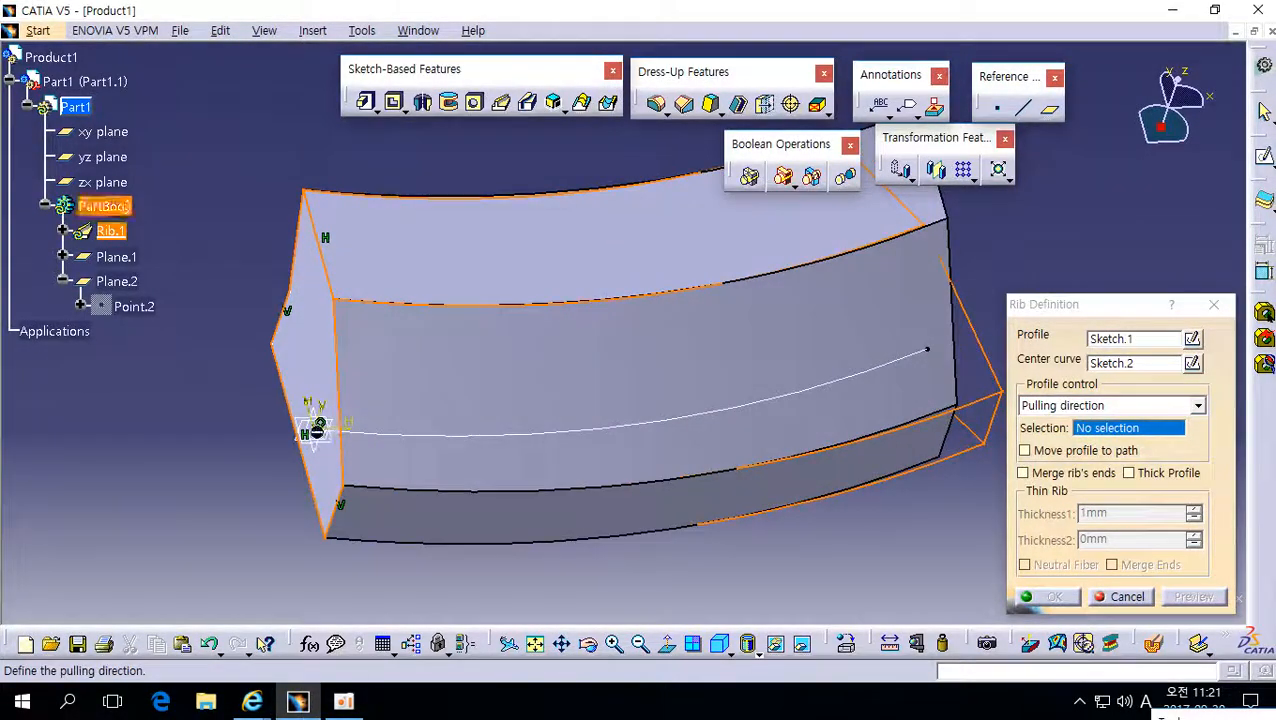
{"action": "left_click", "coordinate": [320, 452]}
{"action": "left_click", "coordinate": [766, 396]}
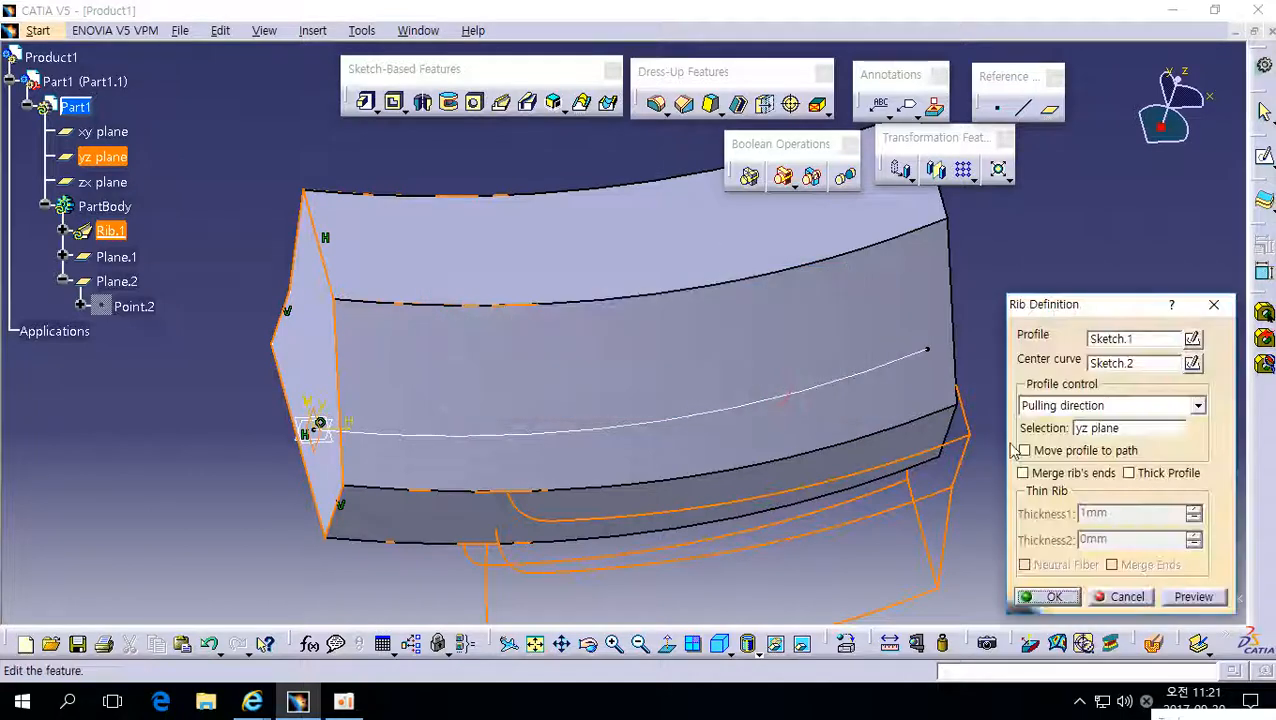
{"action": "left_click", "coordinate": [330, 452]}
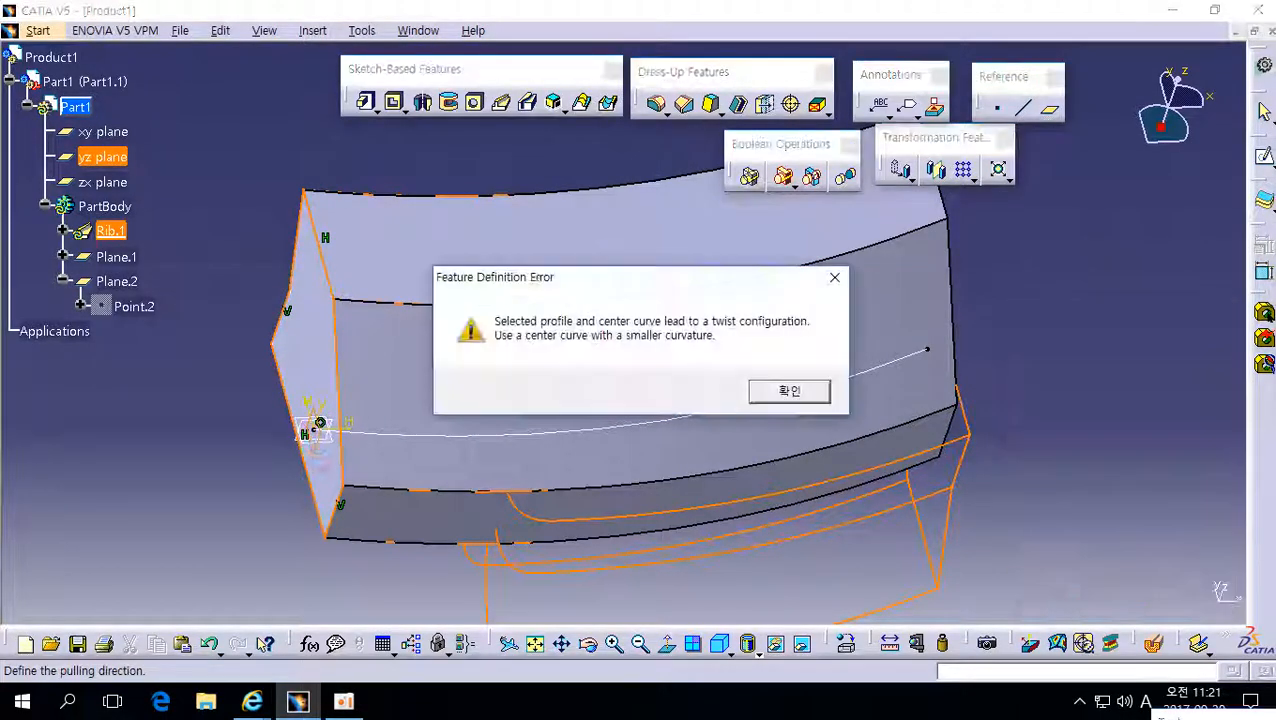
{"action": "left_click", "coordinate": [790, 393]}
{"action": "left_click", "coordinate": [1125, 597]}
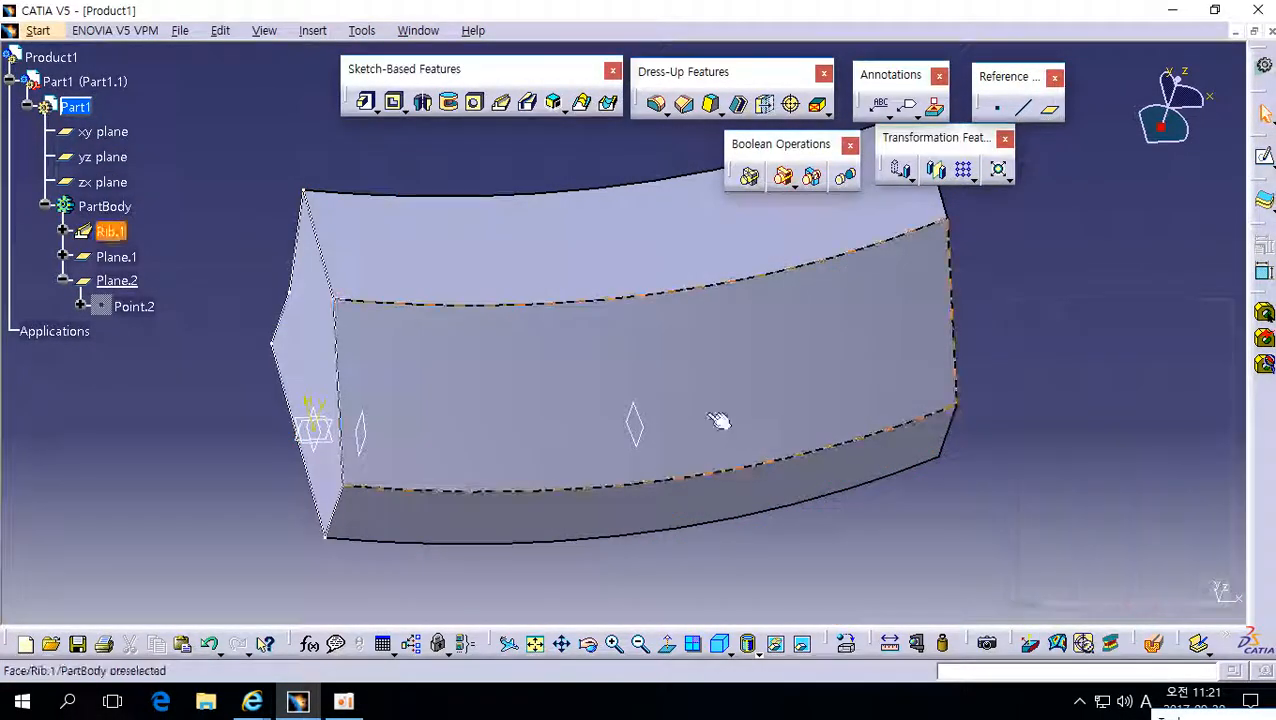
- Reopen the rib's definition and examine the zx plane pulling direction and both end faces from several angles
{"action": "left_click", "coordinate": [1145, 428]}
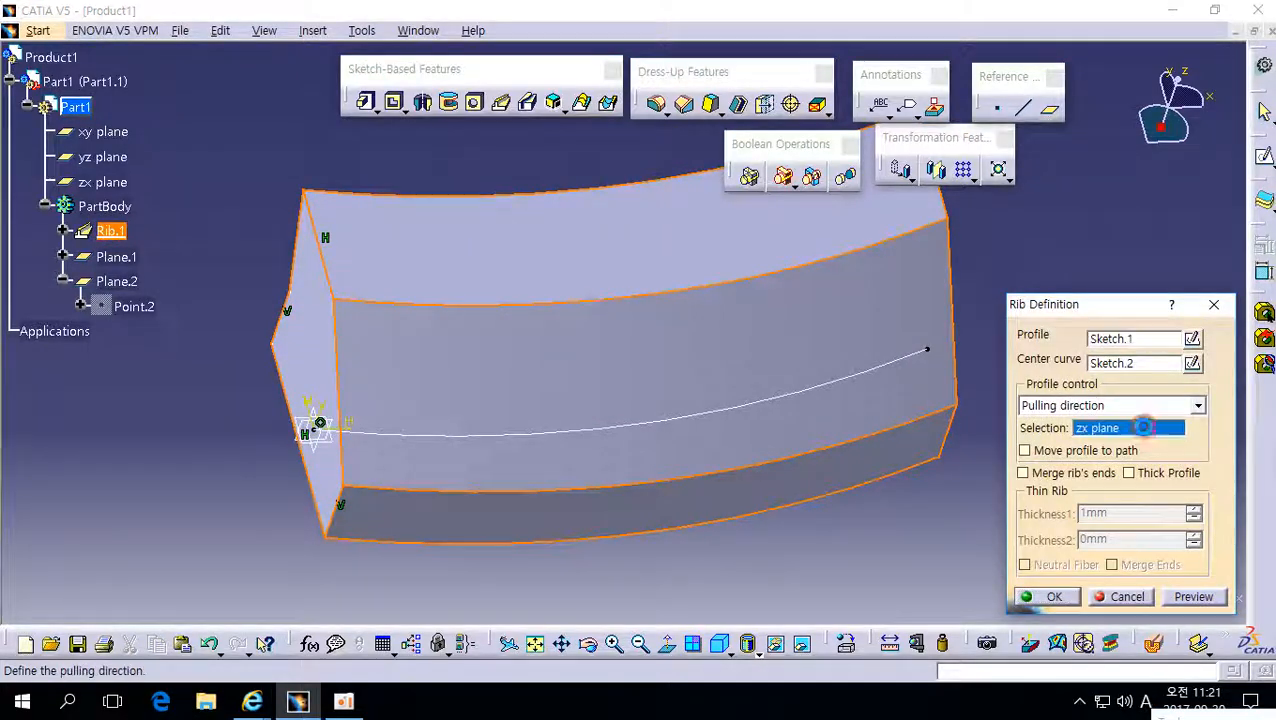
{"action": "middle_click_drag", "start_coordinate": [726, 433], "coordinate": [684, 436]}
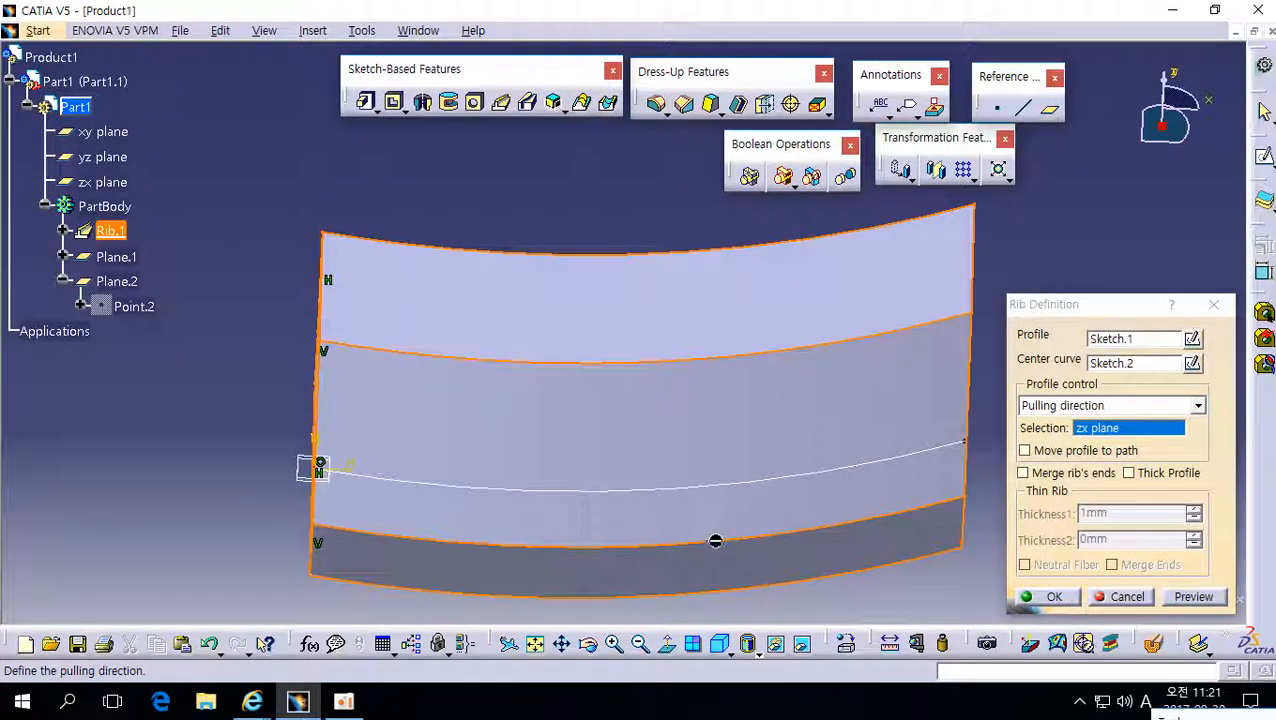
{"action": "middle_click_drag", "start_coordinate": [554, 563], "coordinate": [627, 564]}
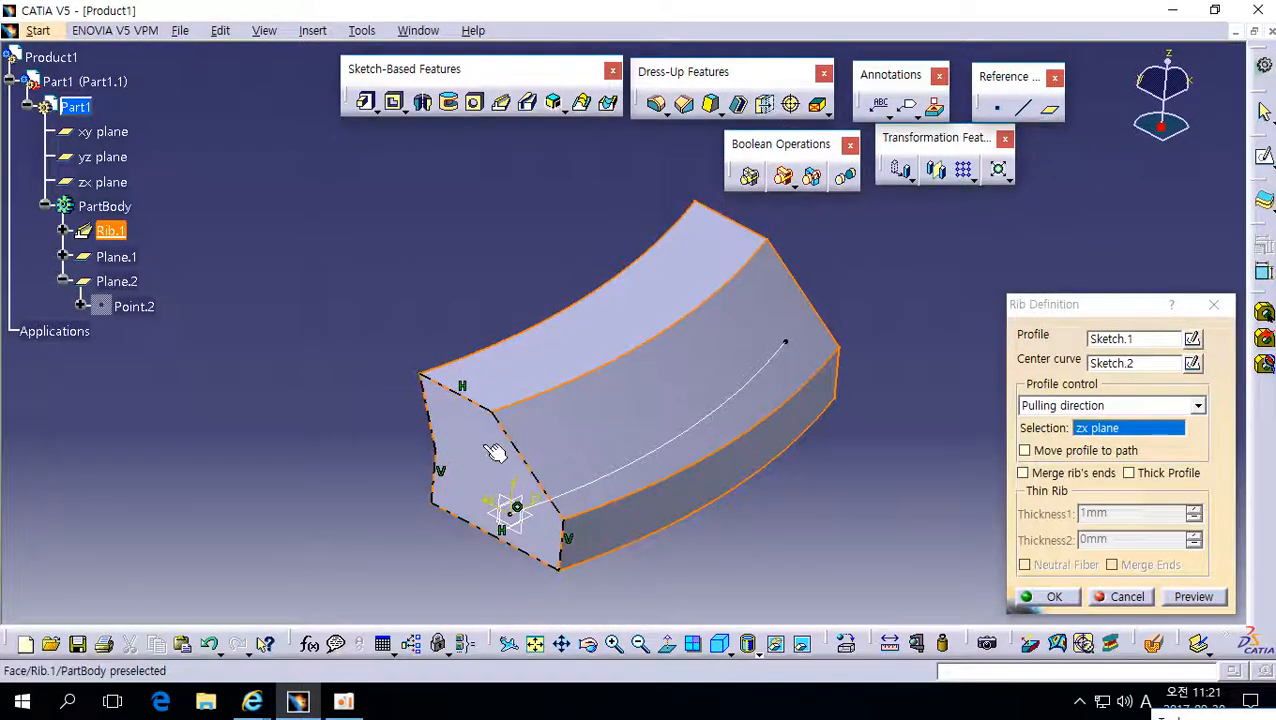
{"action": "middle_click_drag", "start_coordinate": [497, 455], "coordinate": [672, 535]}
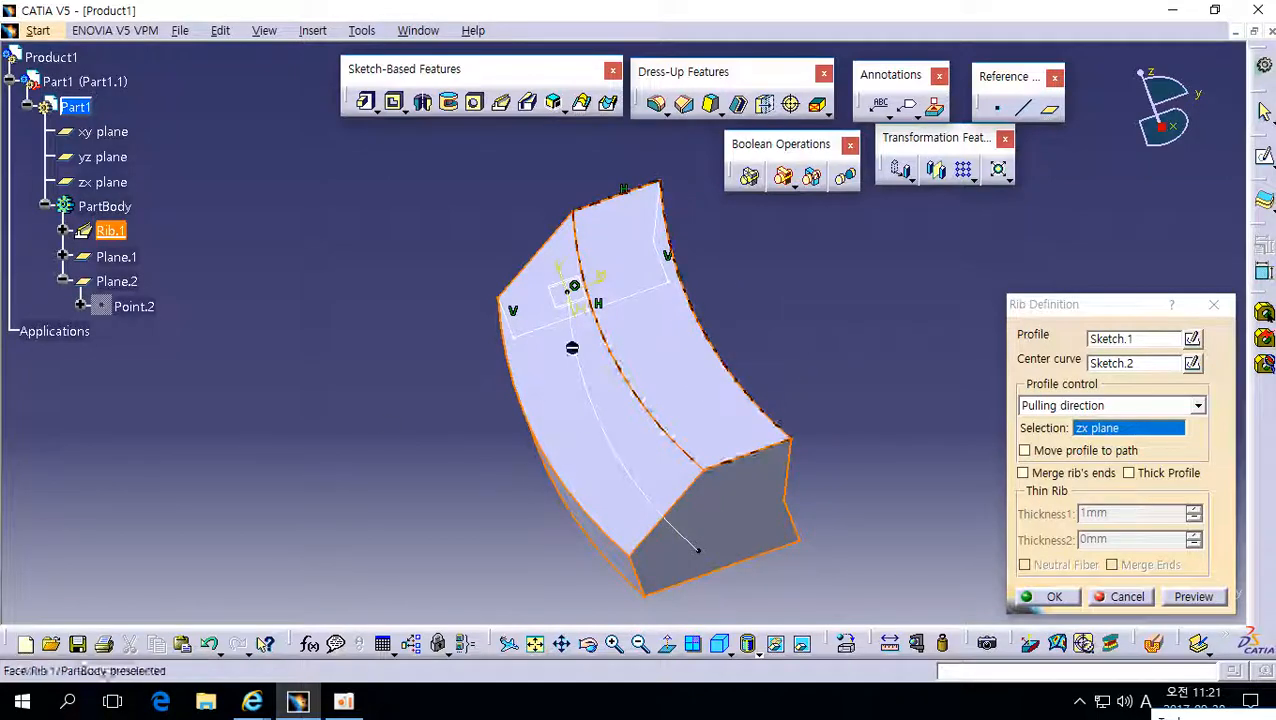
{"action": "middle_click_drag", "start_coordinate": [587, 464], "coordinate": [738, 413]}
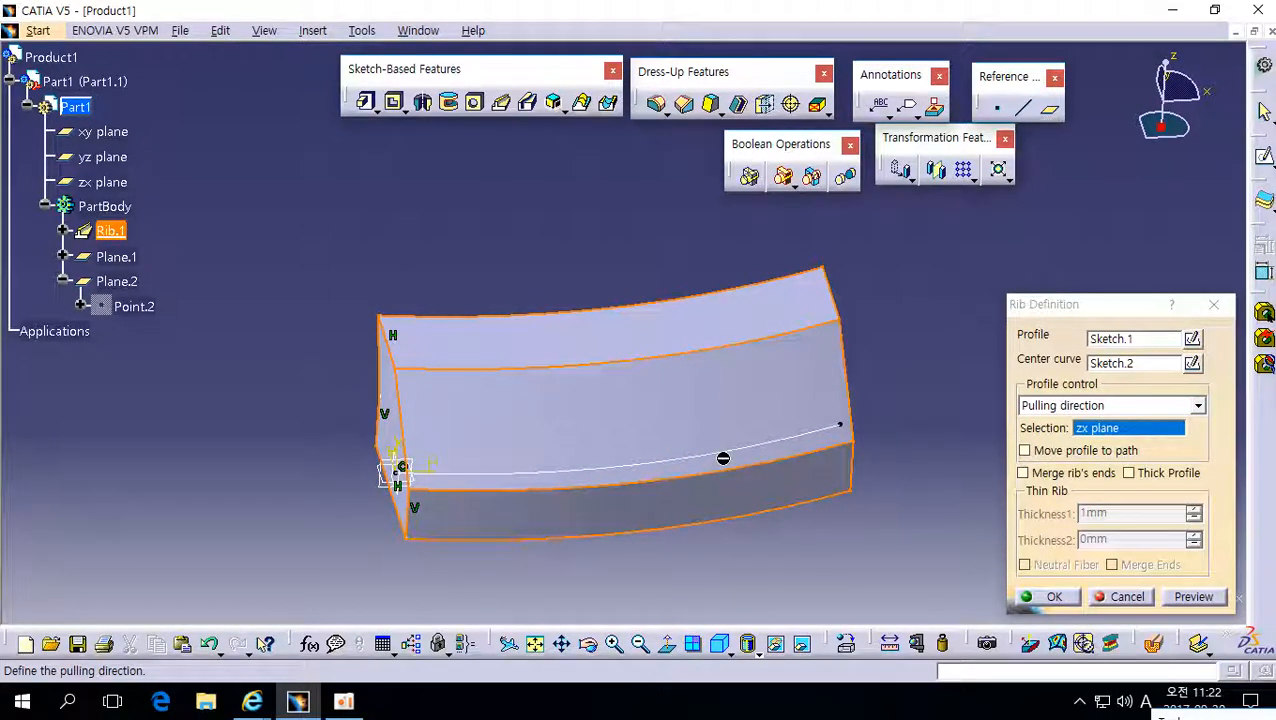
- Switch the rib's profile control between Keep angle and Pulling direction to compare the two options
{"action": "left_click", "coordinate": [1088, 407]}
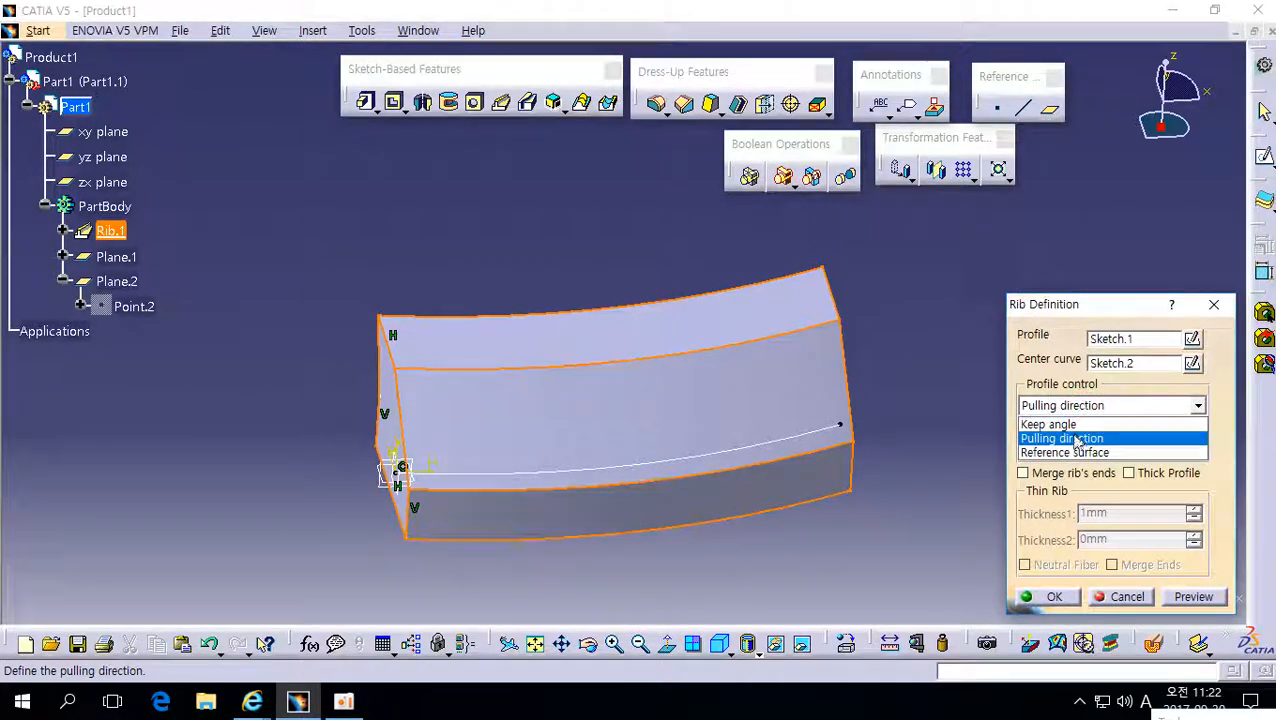
{"action": "left_click", "coordinate": [1077, 437]}
{"action": "left_click", "coordinate": [1157, 416]}
{"action": "left_click", "coordinate": [1098, 421]}
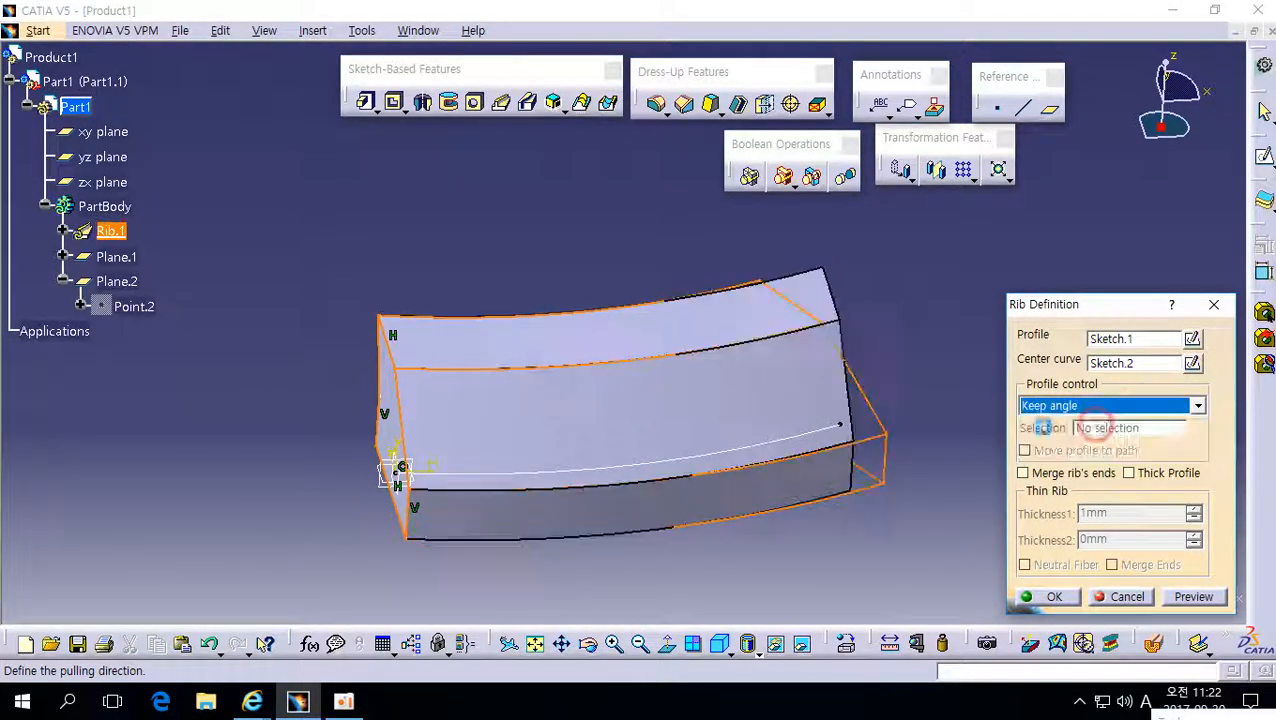
{"action": "left_click", "coordinate": [1073, 408]}
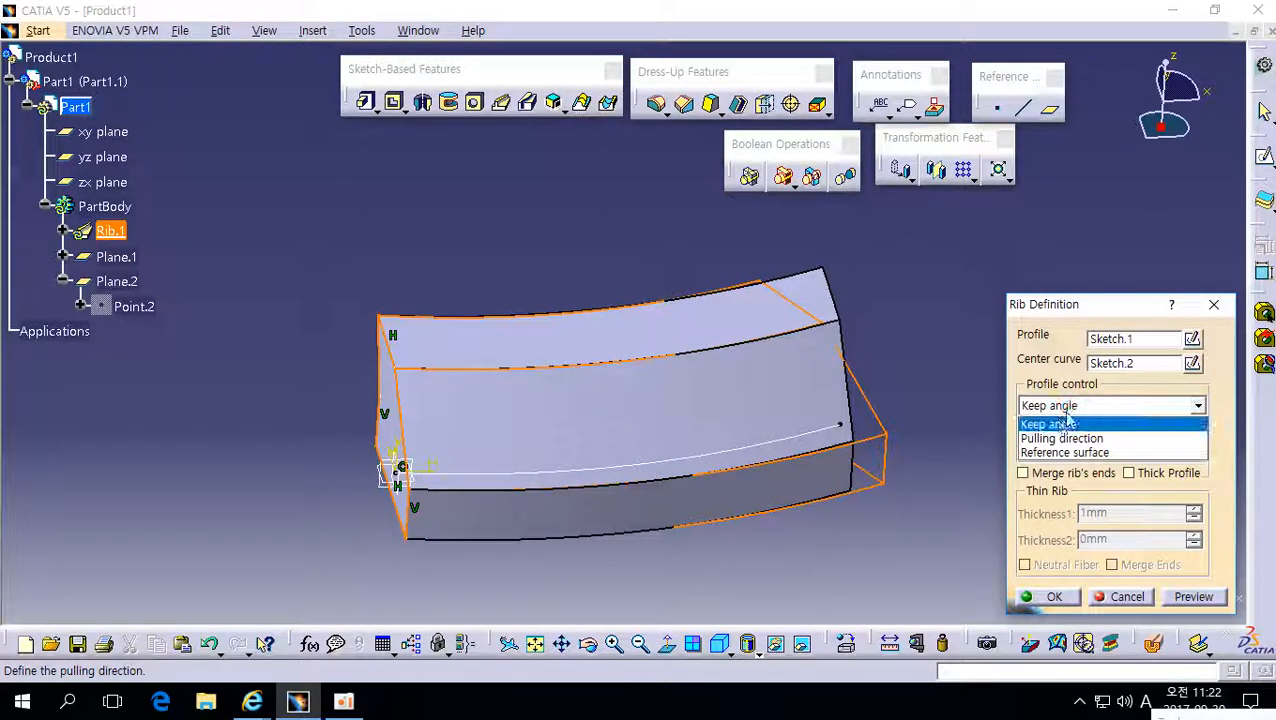
{"action": "left_click", "coordinate": [1050, 424]}
{"action": "left_click", "coordinate": [1062, 405]}
{"action": "left_click", "coordinate": [1060, 442]}
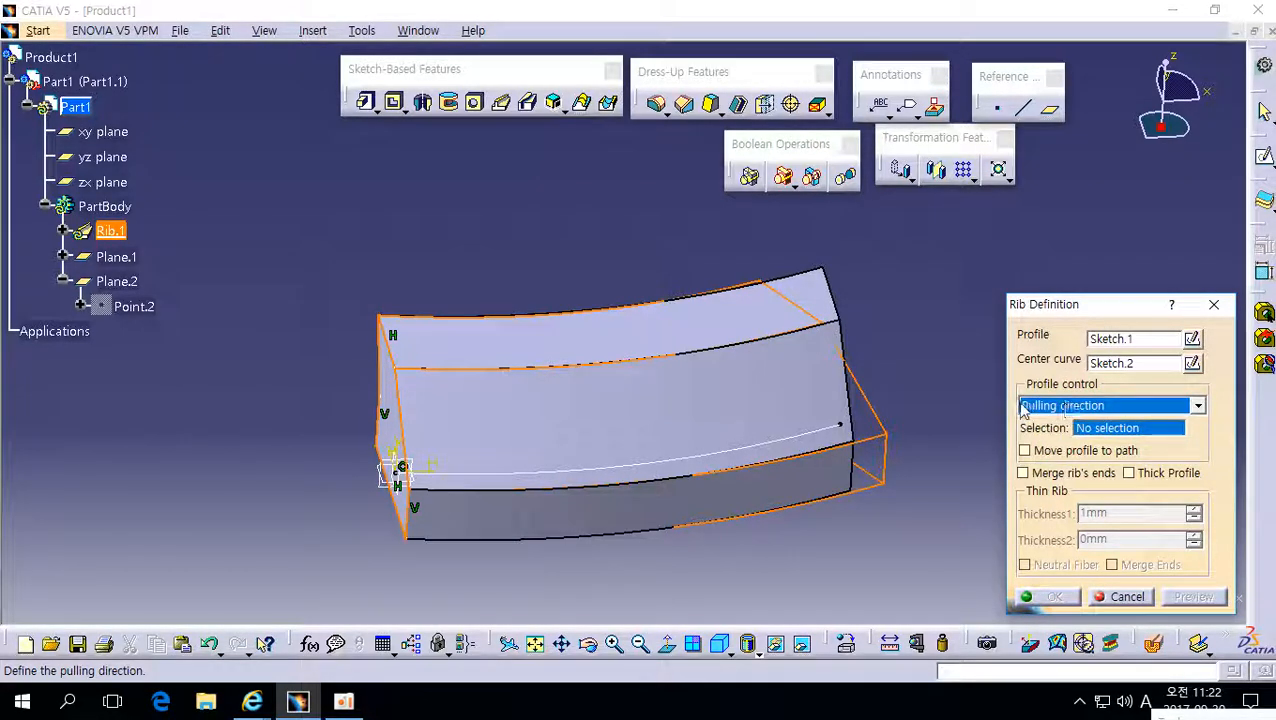
- Try the Reference surface profile control on the rib without choosing a surface, and cancel the edit
{"action": "left_click", "coordinate": [1087, 408]}
{"action": "left_click", "coordinate": [1083, 452]}
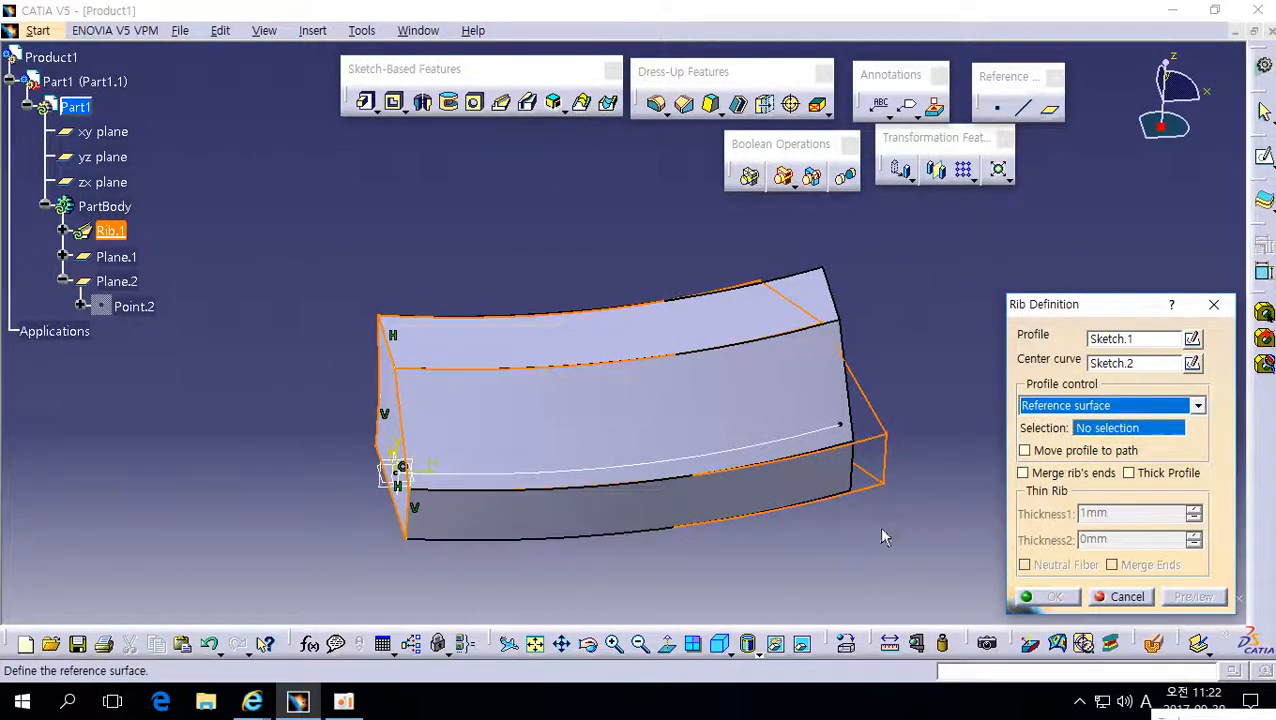
{"action": "mouse_move", "coordinate": [881, 529]}
{"action": "middle_mouse_down"}
{"action": "mouse_move", "coordinate": [854, 535]}
{"action": "mouse_move", "coordinate": [868, 527]}
{"action": "middle_mouse_up"}
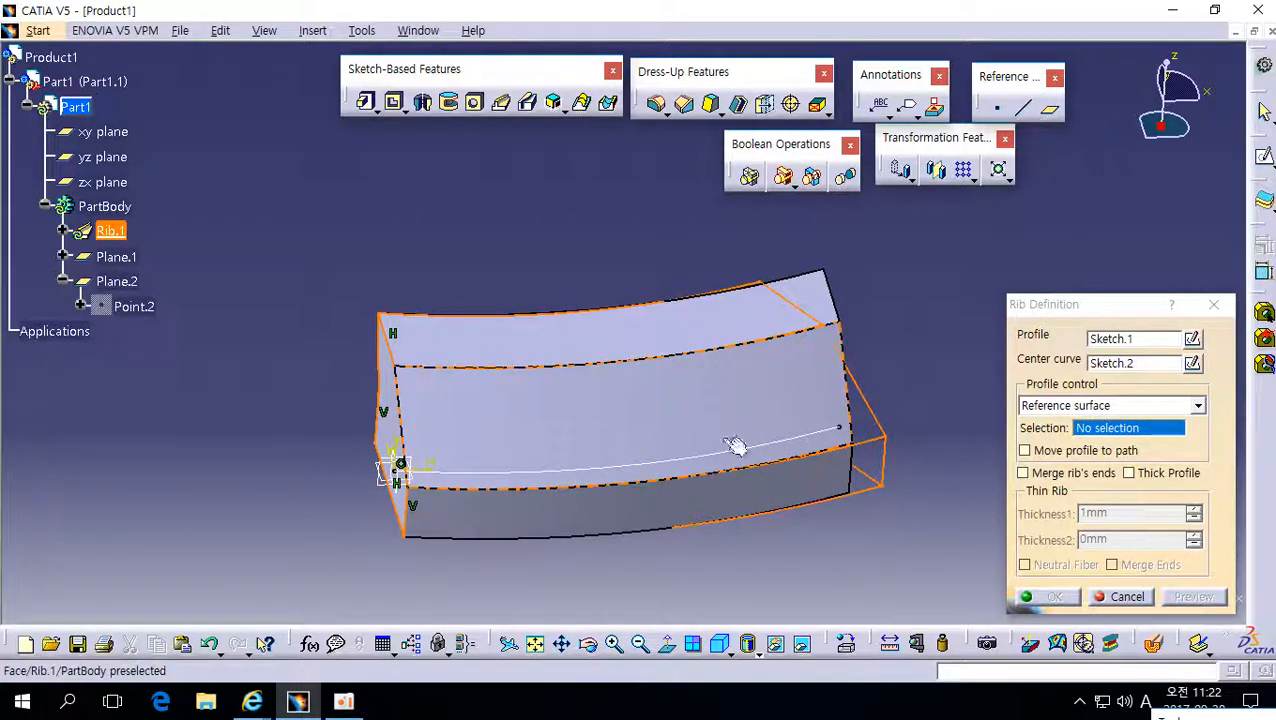
{"action": "middle_click_drag", "start_coordinate": [519, 478], "coordinate": [655, 472]}
{"action": "left_click", "coordinate": [1124, 596]}
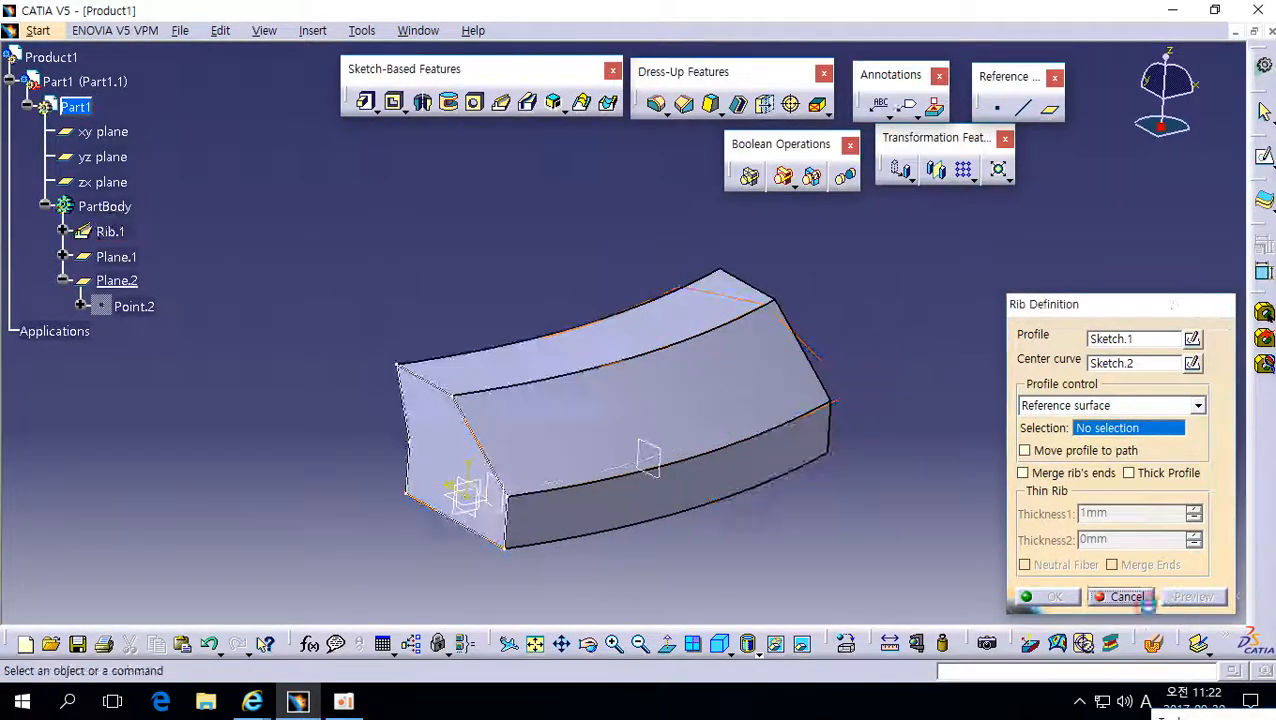
- Open the rib's profile sketch and delete the entire closed profile
{"action": "double_click", "coordinate": [476, 435]}
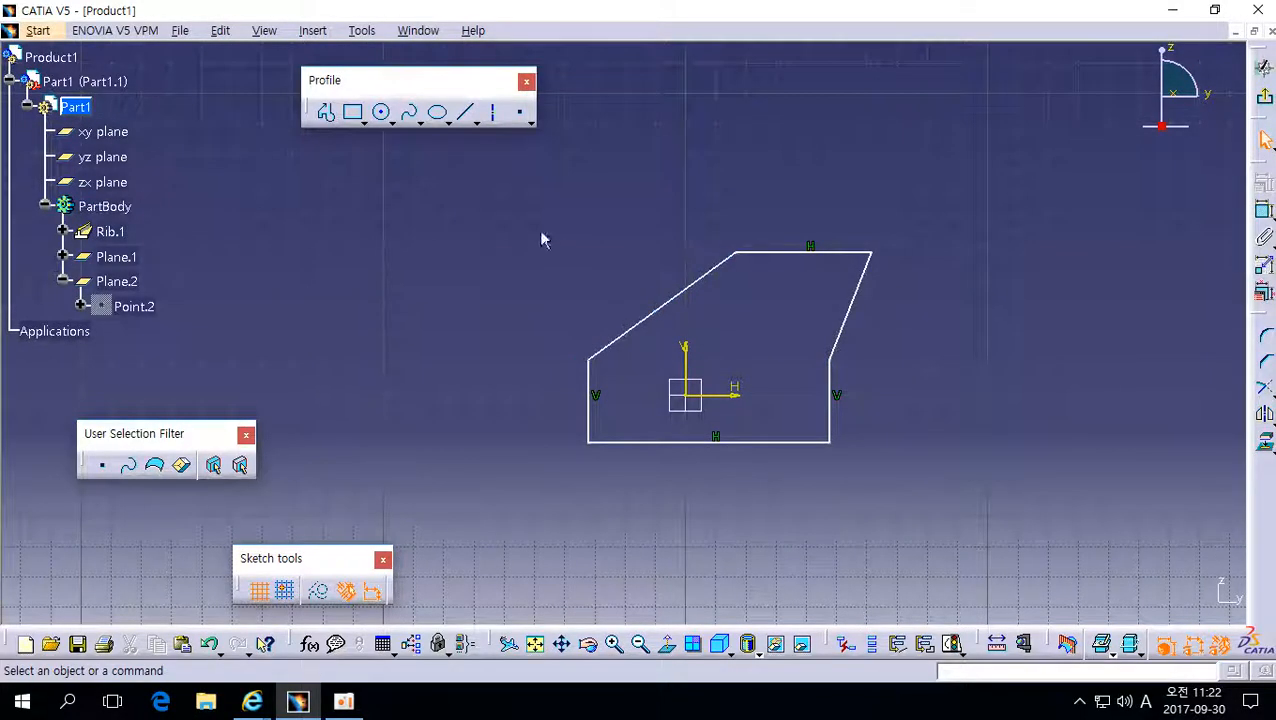
{"action": "mouse_move", "coordinate": [497, 192]}
{"action": "left_mouse_down"}
{"action": "mouse_move", "coordinate": [558, 253]}
{"action": "mouse_move", "coordinate": [946, 534]}
{"action": "left_mouse_up"}
{"action": "key", "text": "Delete"}
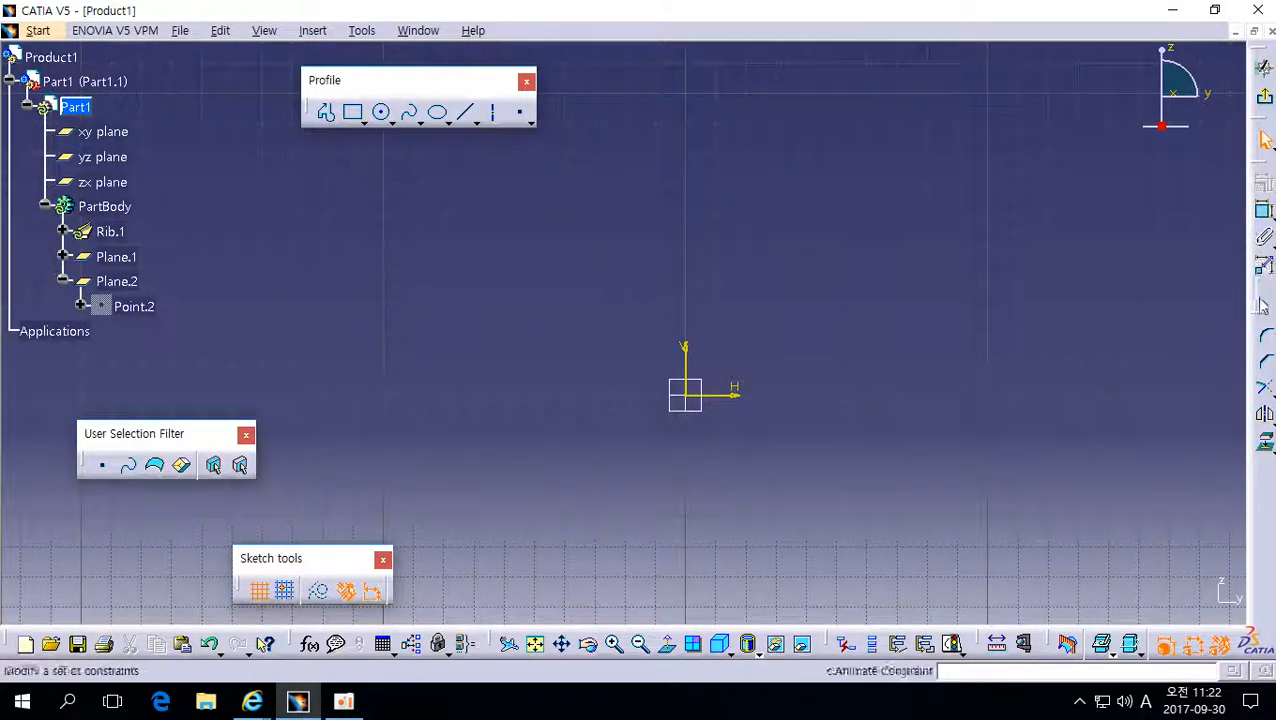
- Sketch an open profile of five connected line segments arching over the origin, and exit the sketch
{"action": "left_click", "coordinate": [327, 115]}
{"action": "left_click", "coordinate": [583, 418]}
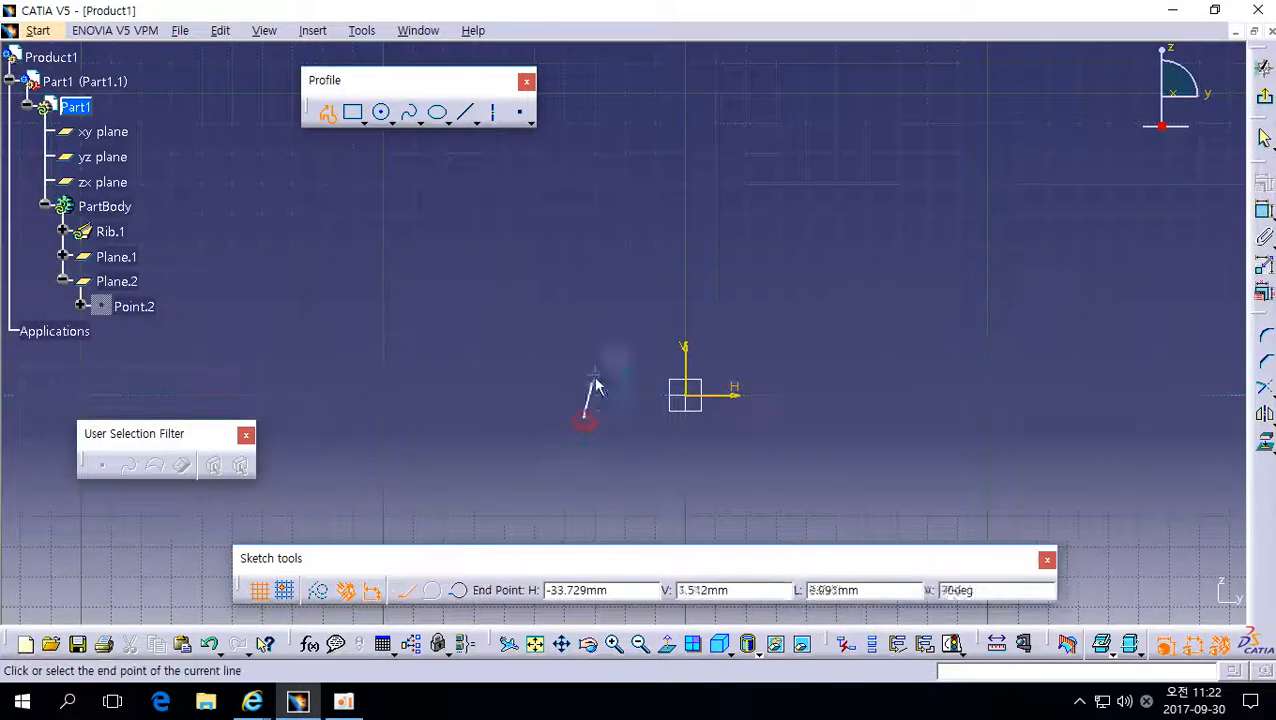
{"action": "left_click", "coordinate": [620, 265]}
{"action": "left_click", "coordinate": [741, 235]}
{"action": "left_click", "coordinate": [827, 291]}
{"action": "left_click", "coordinate": [843, 379]}
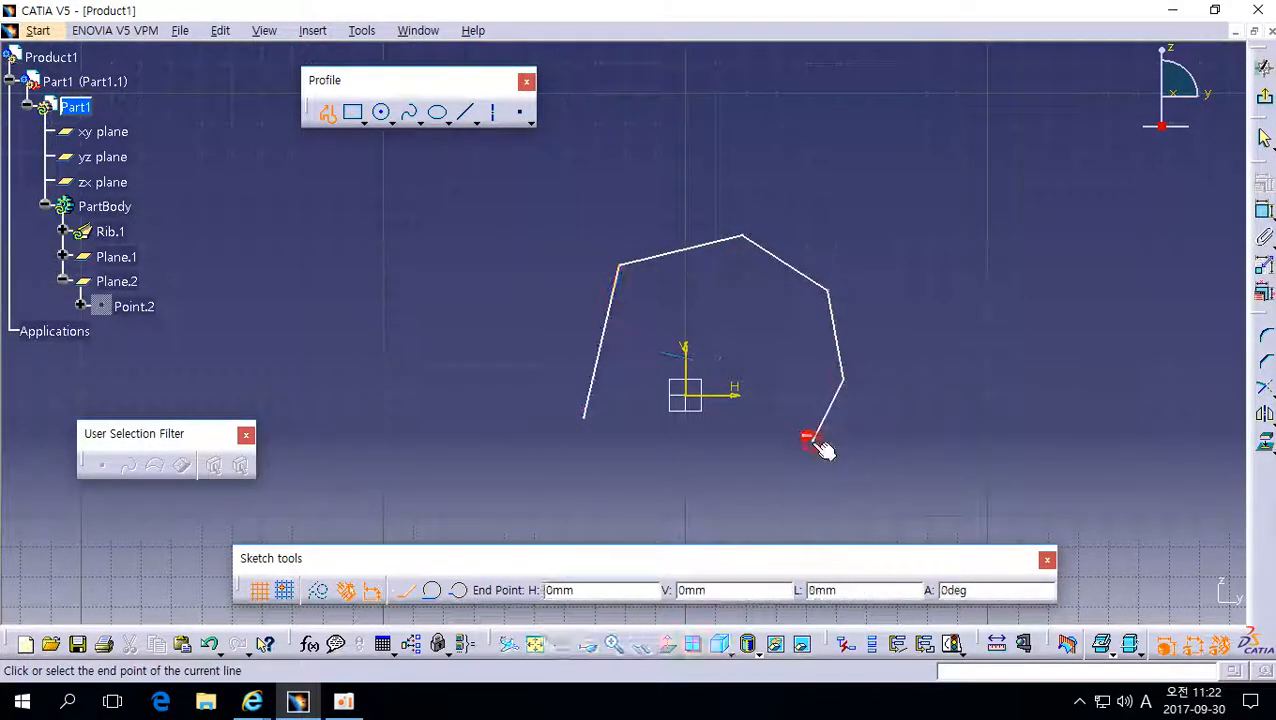
{"action": "double_click", "coordinate": [812, 441]}
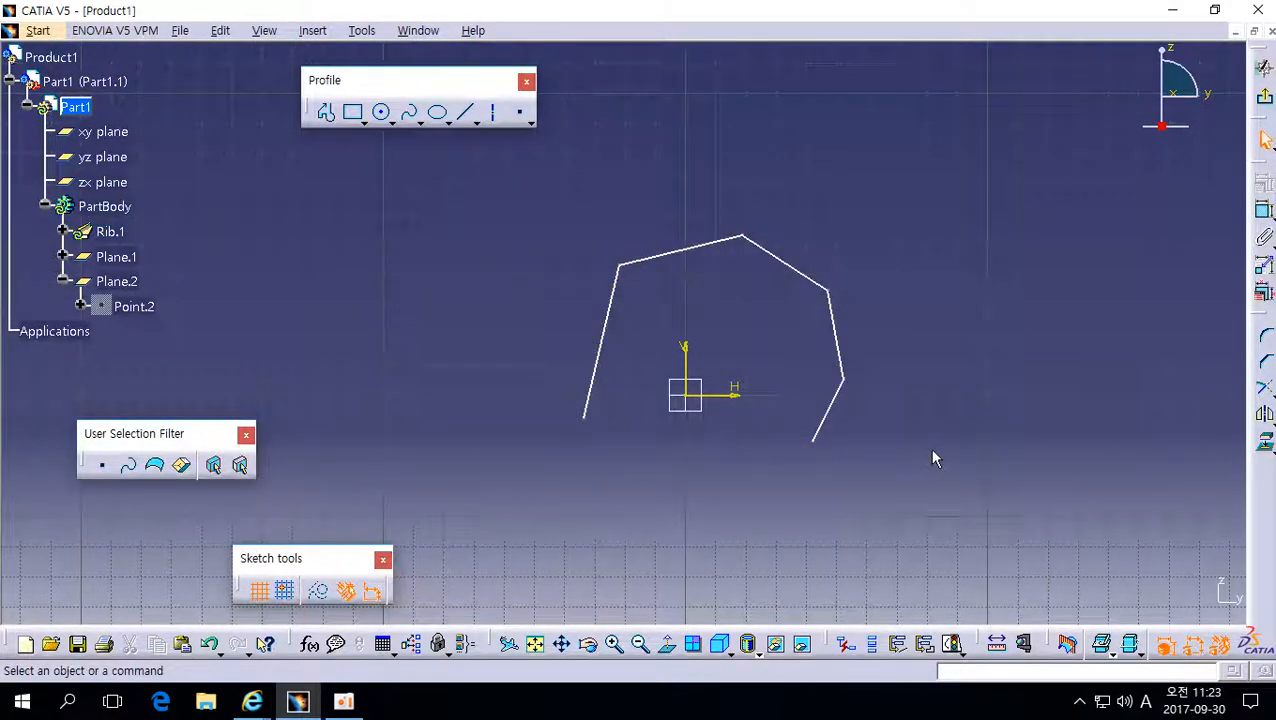
{"action": "left_click", "coordinate": [1264, 62]}
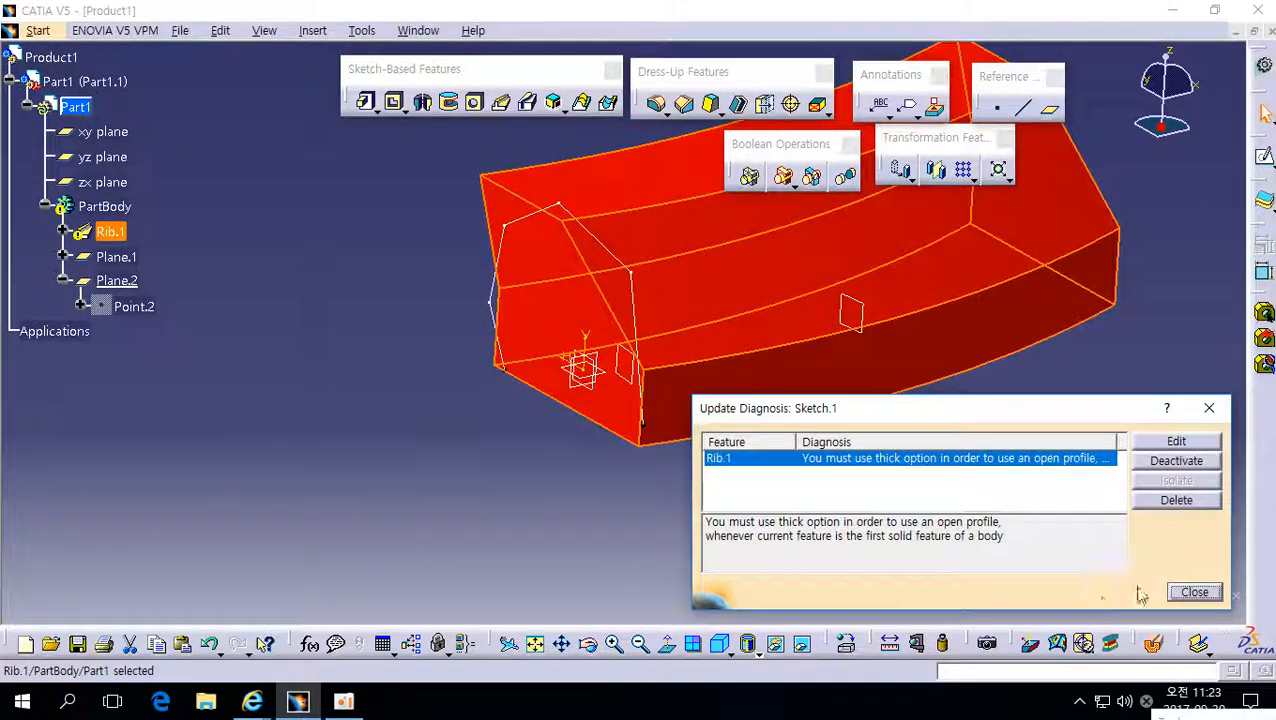
{"action": "left_click", "coordinate": [1208, 590]}
- Turn on the rib's Thick Profile option with Thickness1 at 3 mm and Thickness2 at 2 mm, and apply the edit
{"action": "double_click", "coordinate": [678, 297]}
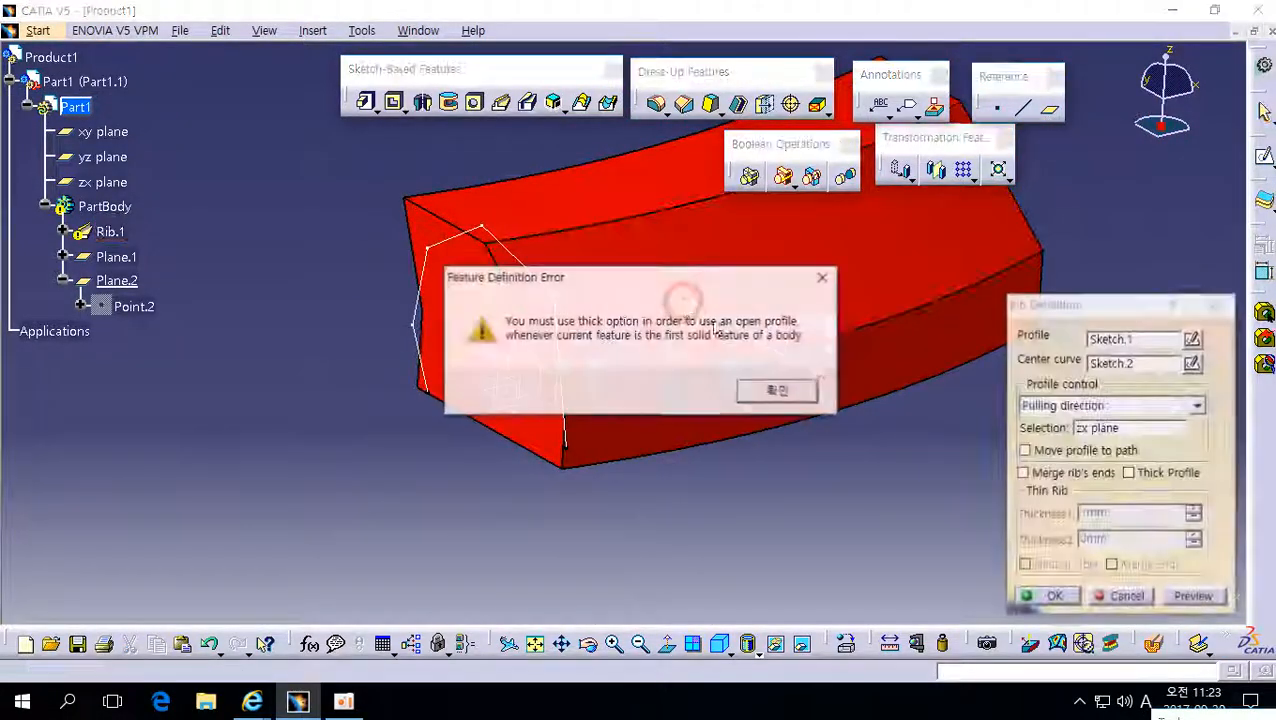
{"action": "key", "text": "Return"}
{"action": "left_click", "coordinate": [1152, 474]}
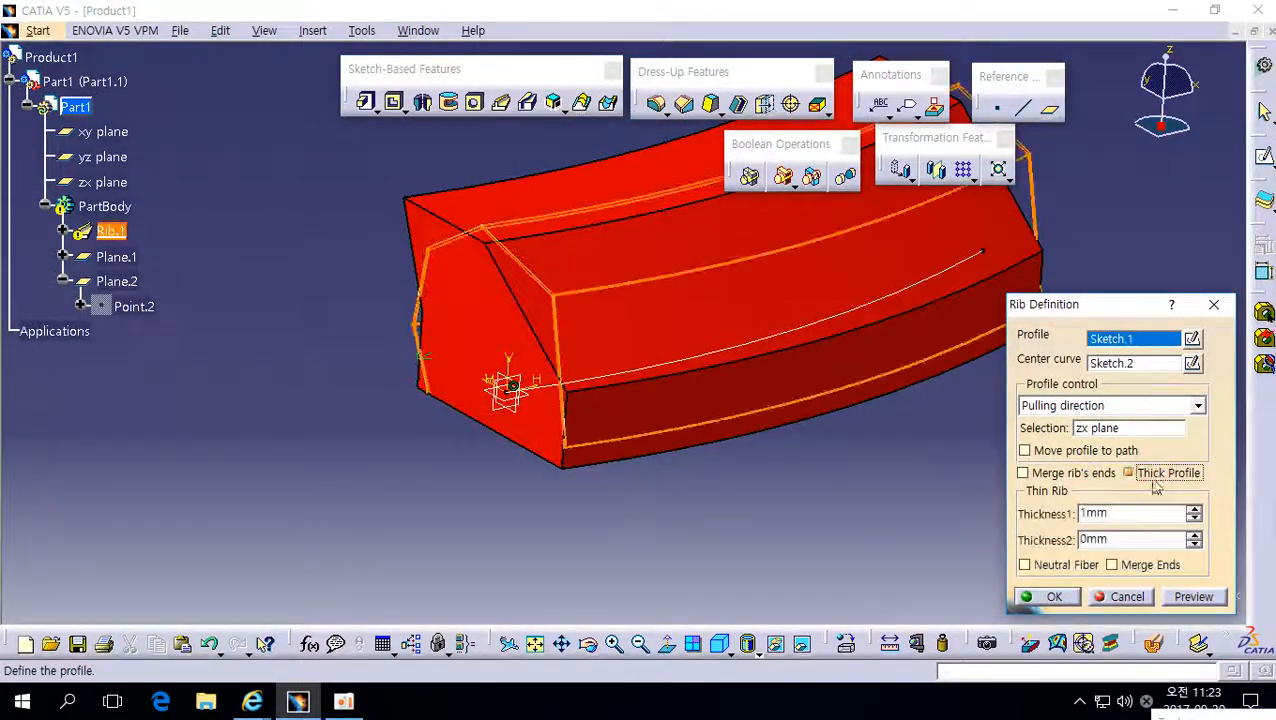
{"action": "double_click", "coordinate": [1130, 511]}
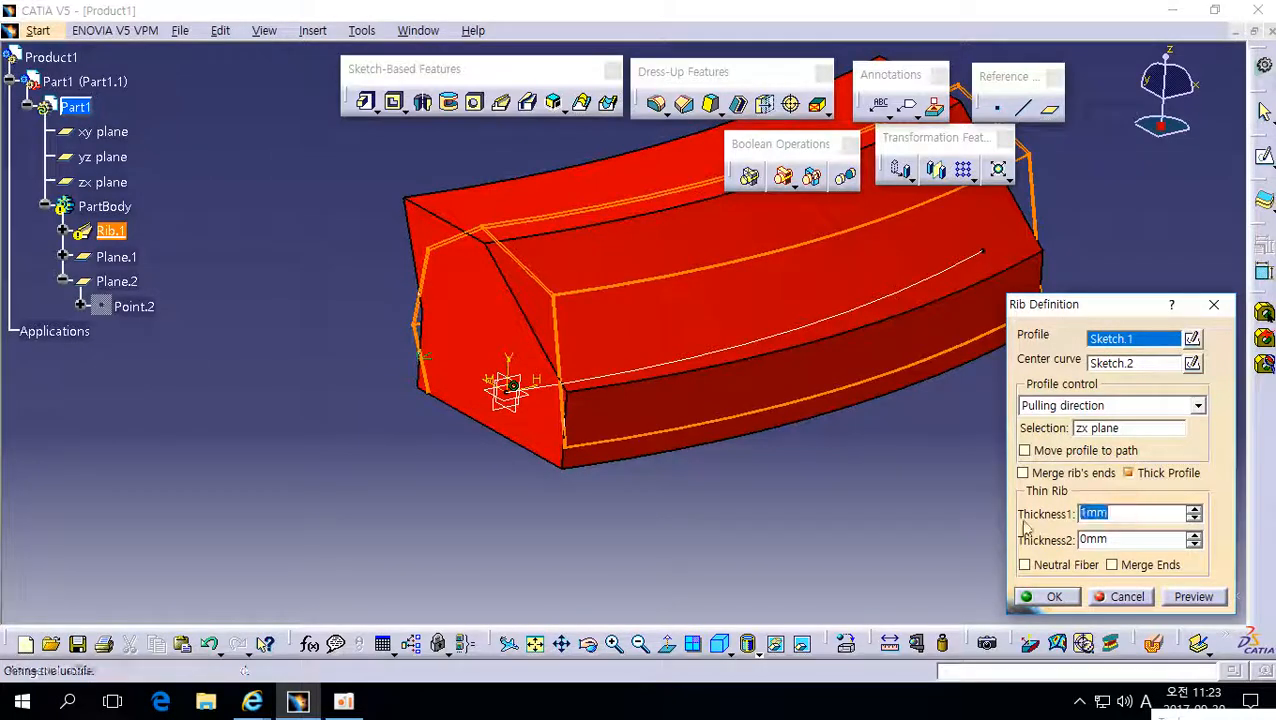
{"action": "type", "text": "3"}
{"action": "left_click", "coordinate": [1121, 540]}
{"action": "type", "text": "2"}
{"action": "left_click", "coordinate": [1193, 596]}
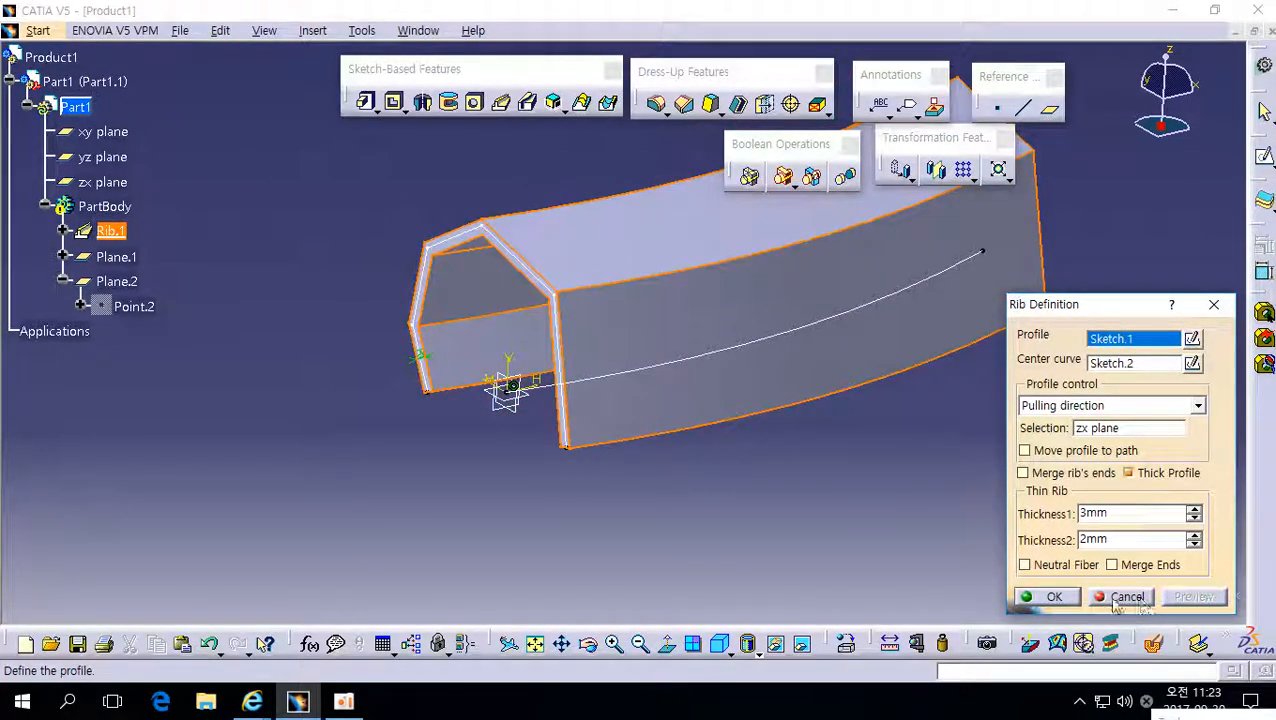
{"action": "left_click", "coordinate": [1050, 597]}
{"action": "mouse_move", "coordinate": [520, 300]}
{"action": "middle_mouse_down"}
{"action": "mouse_move", "coordinate": [476, 279]}
{"action": "mouse_move", "coordinate": [649, 293]}
{"action": "middle_mouse_up"}
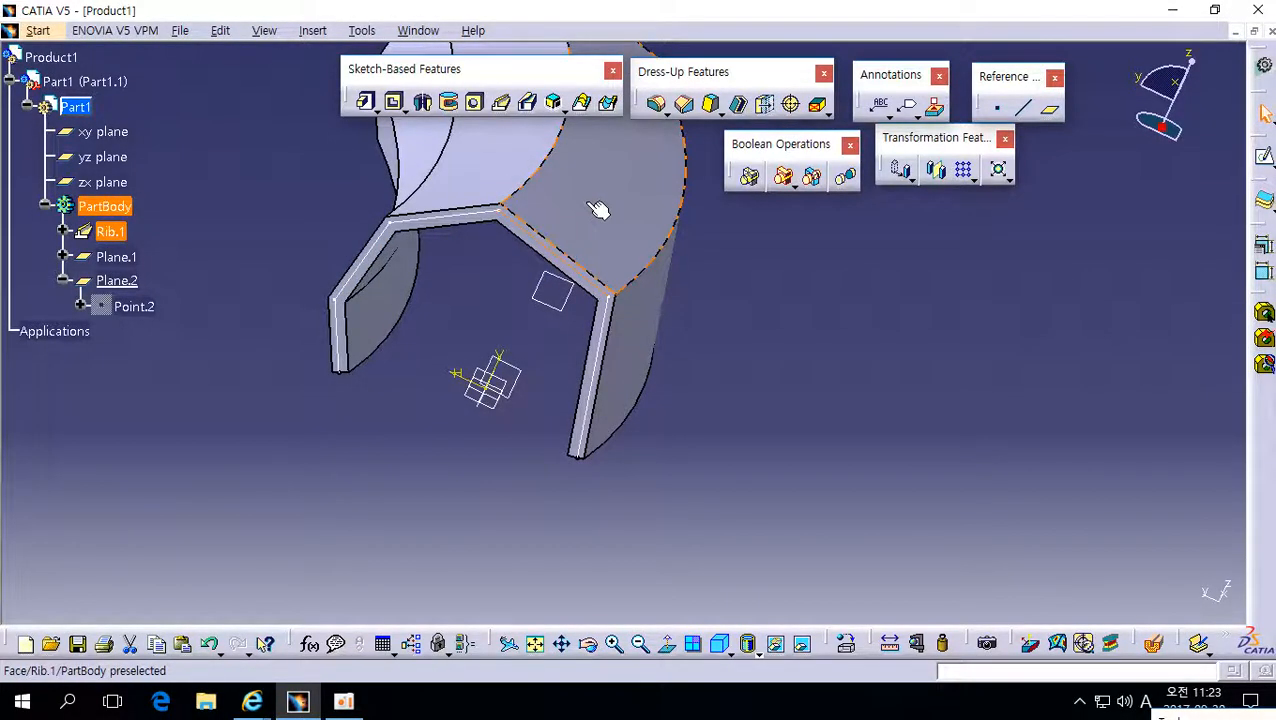
{"action": "middle_click_drag", "start_coordinate": [601, 208], "coordinate": [649, 343]}
{"action": "middle_click_drag", "start_coordinate": [737, 333], "coordinate": [977, 456]}
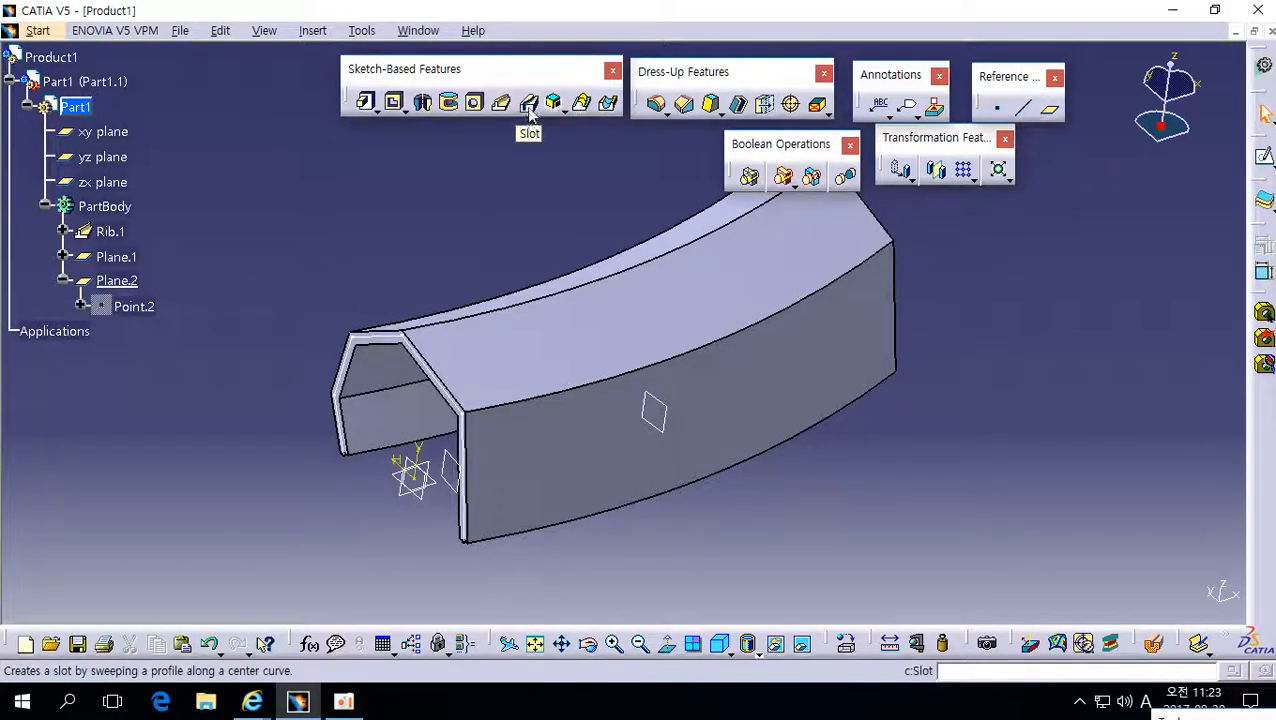
- Sketch a circle on the yz plane crossing the rib's upper corner, enlarge it, and exit the sketch
{"action": "left_click", "coordinate": [422, 506]}
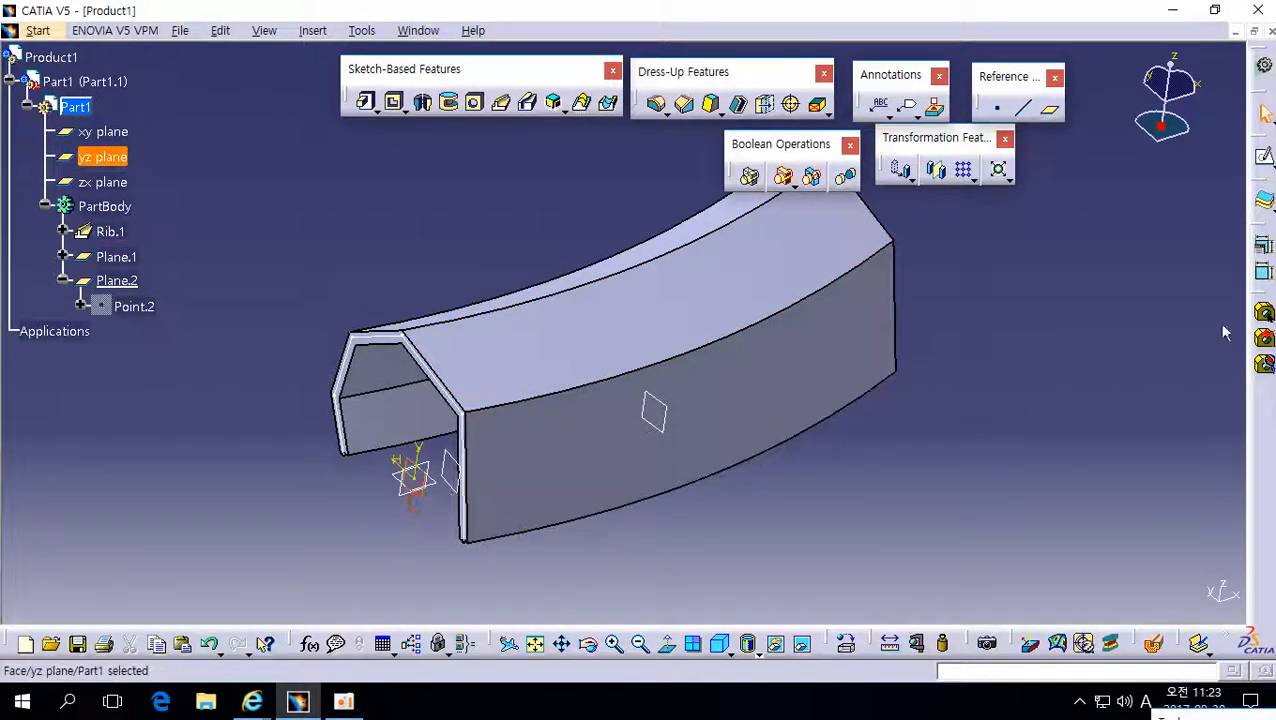
{"action": "left_click", "coordinate": [1264, 156]}
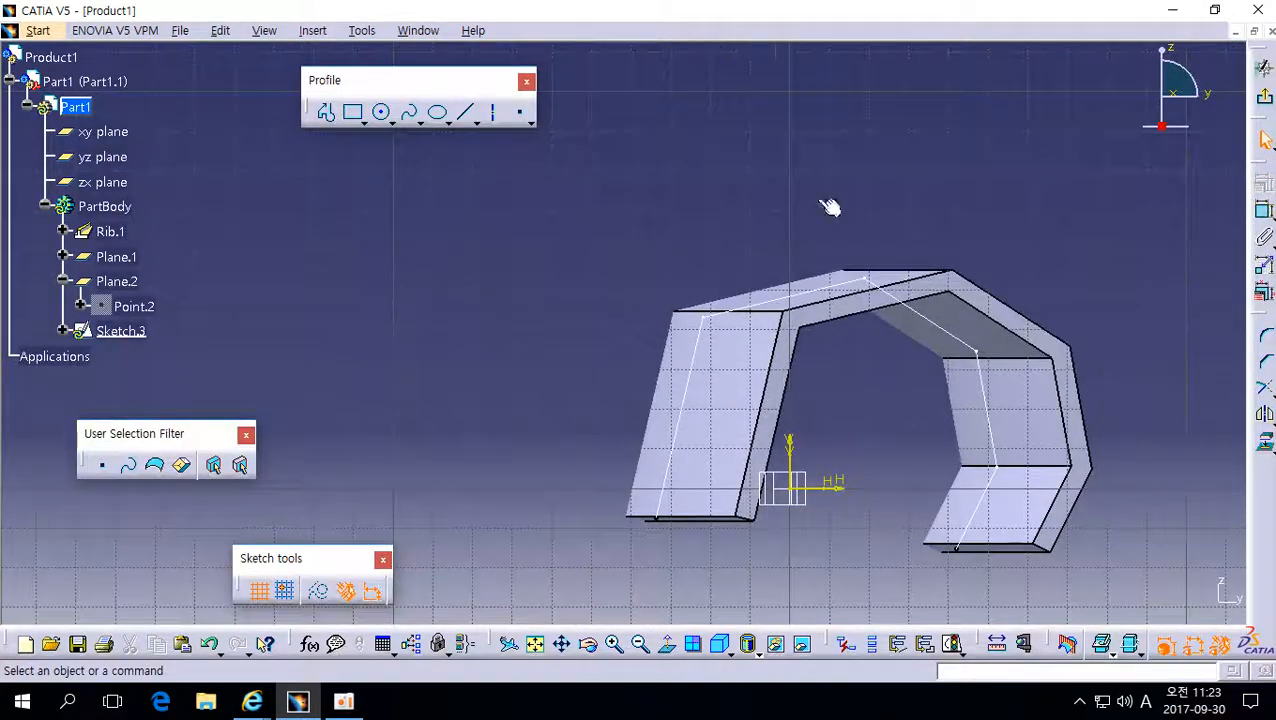
{"action": "left_click", "coordinate": [380, 112]}
{"action": "left_click", "coordinate": [677, 355]}
{"action": "left_click", "coordinate": [728, 362]}
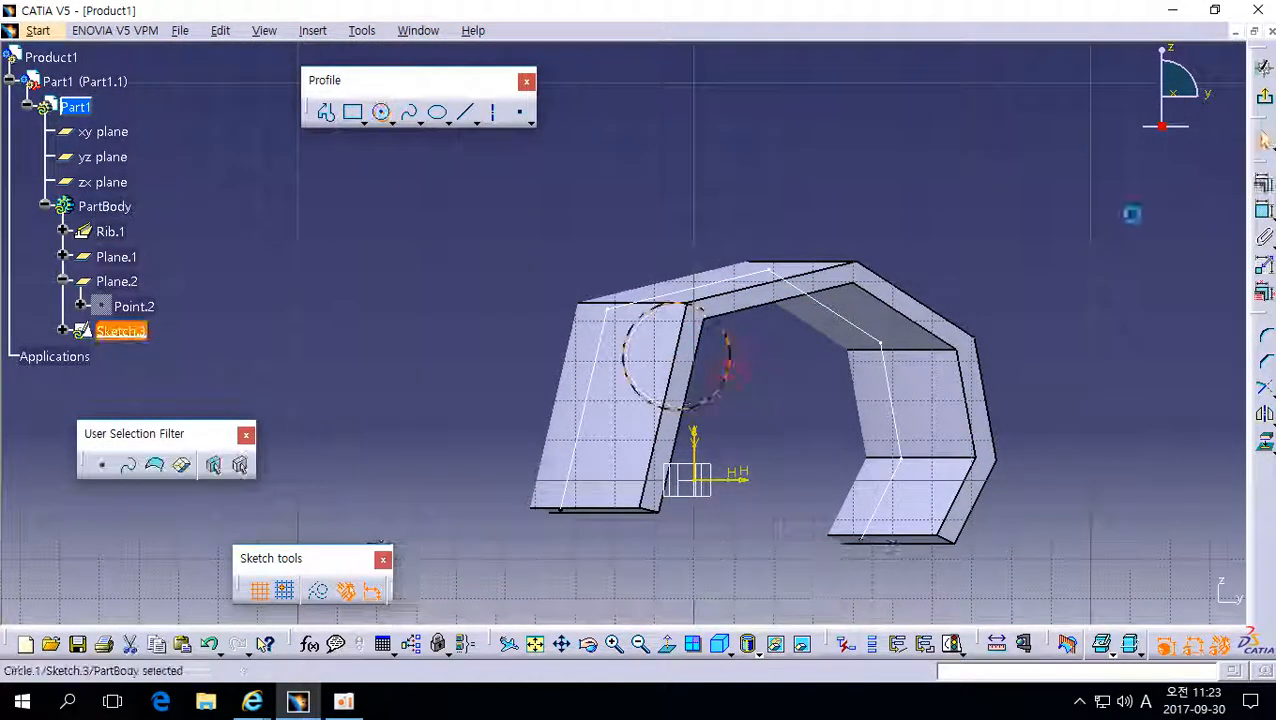
{"action": "left_click", "coordinate": [1264, 95]}
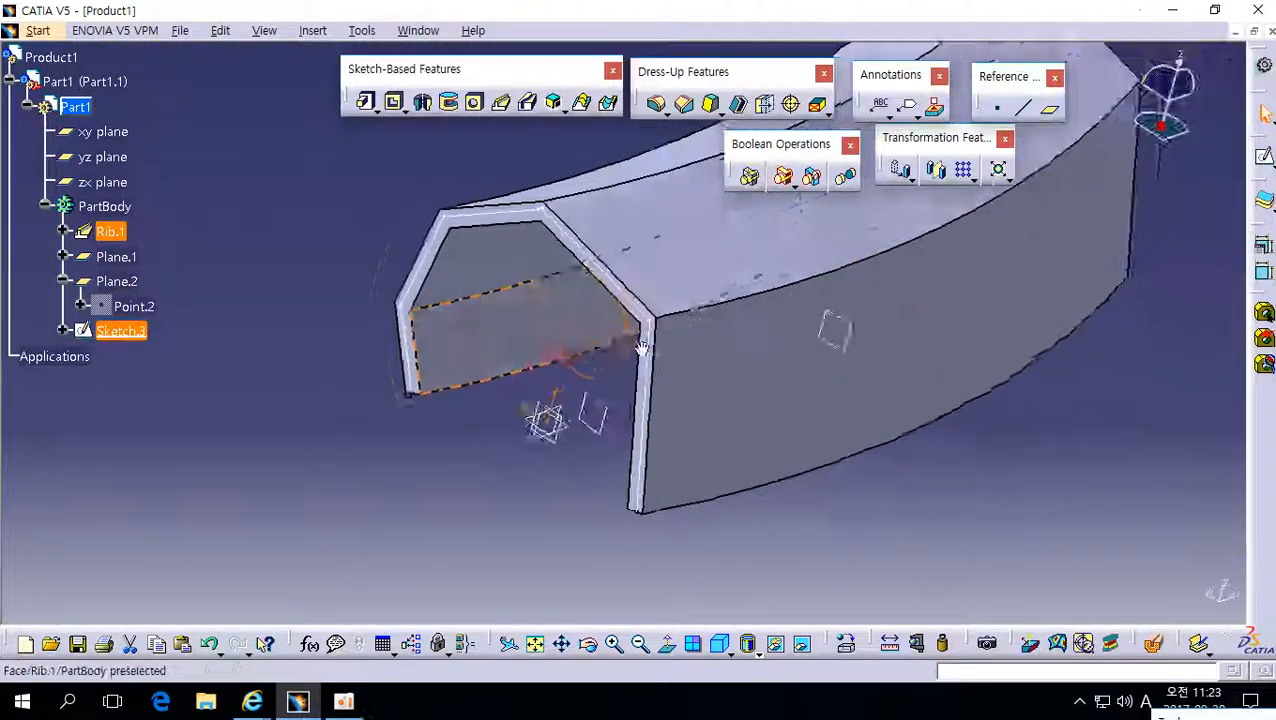
{"action": "double_click", "coordinate": [628, 322]}
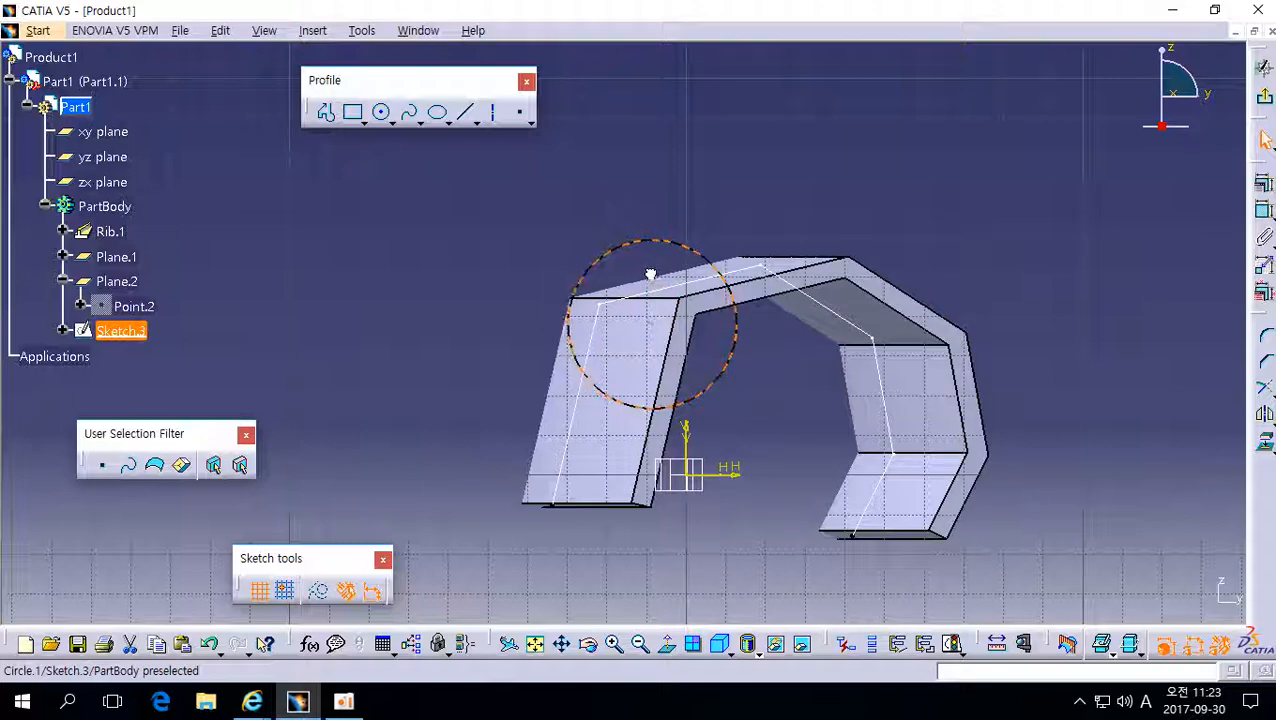
{"action": "left_click", "coordinate": [1264, 95]}
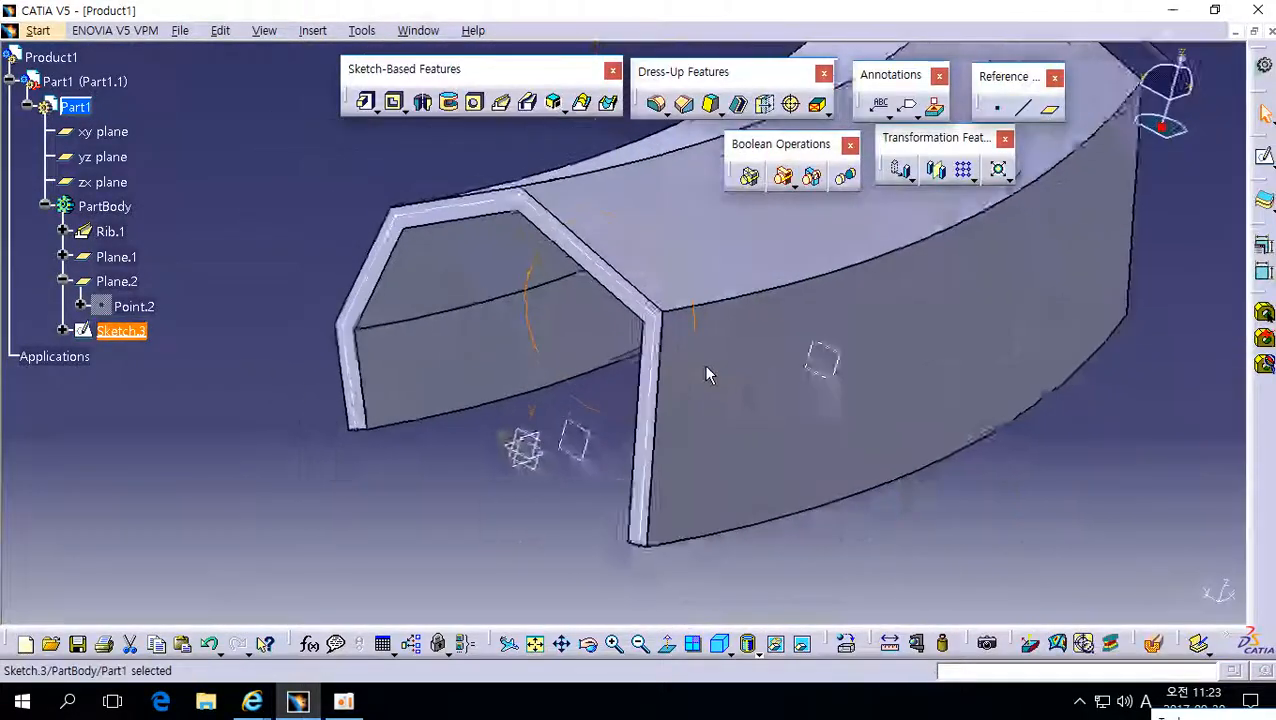
- Cut a slot through the rib by sweeping the circle sketch along the rib's center curve, Sketch.2, with Keep angle control
{"action": "left_click", "coordinate": [527, 102]}
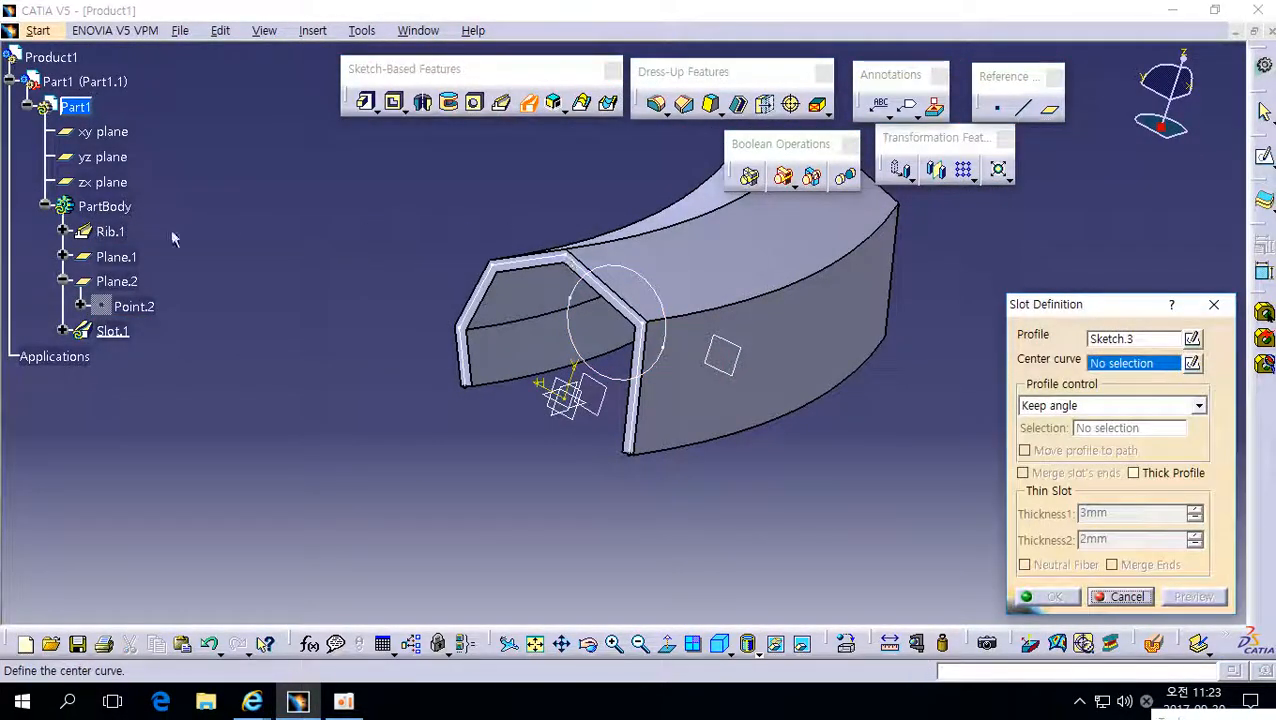
{"action": "left_click", "coordinate": [62, 231]}
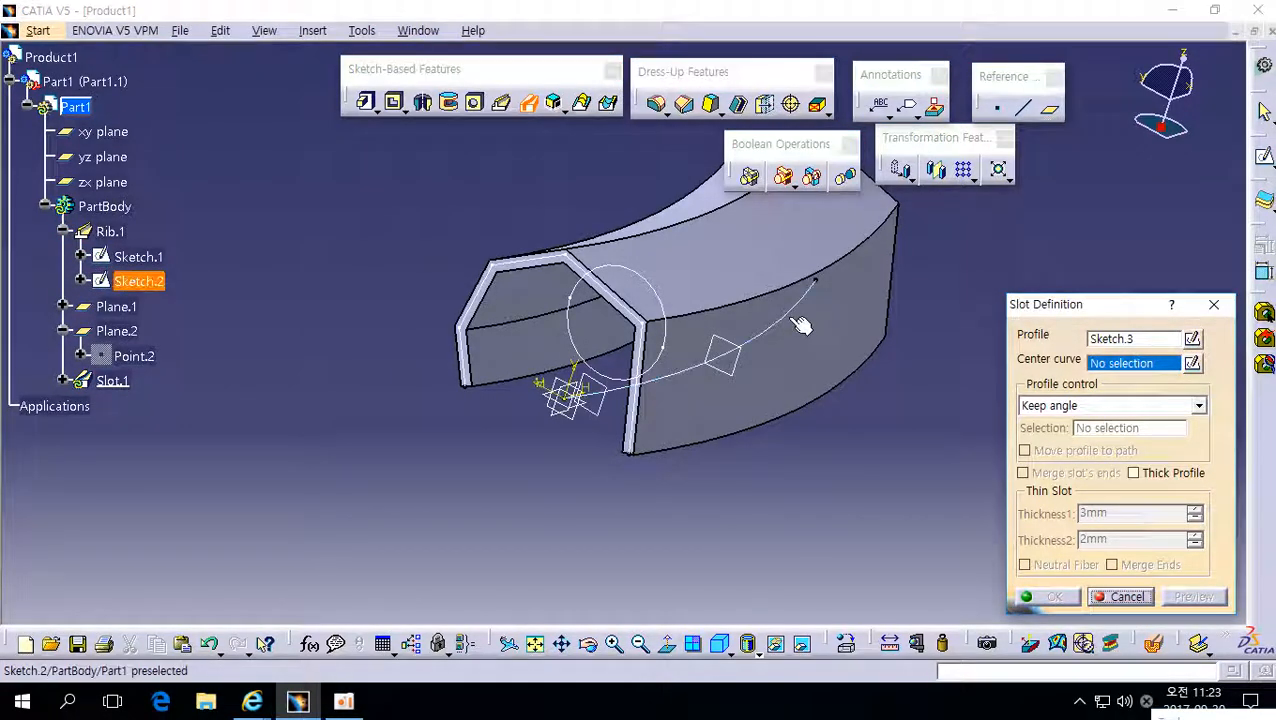
{"action": "left_click", "coordinate": [787, 312]}
{"action": "middle_click_drag", "start_coordinate": [866, 410], "coordinate": [598, 333]}
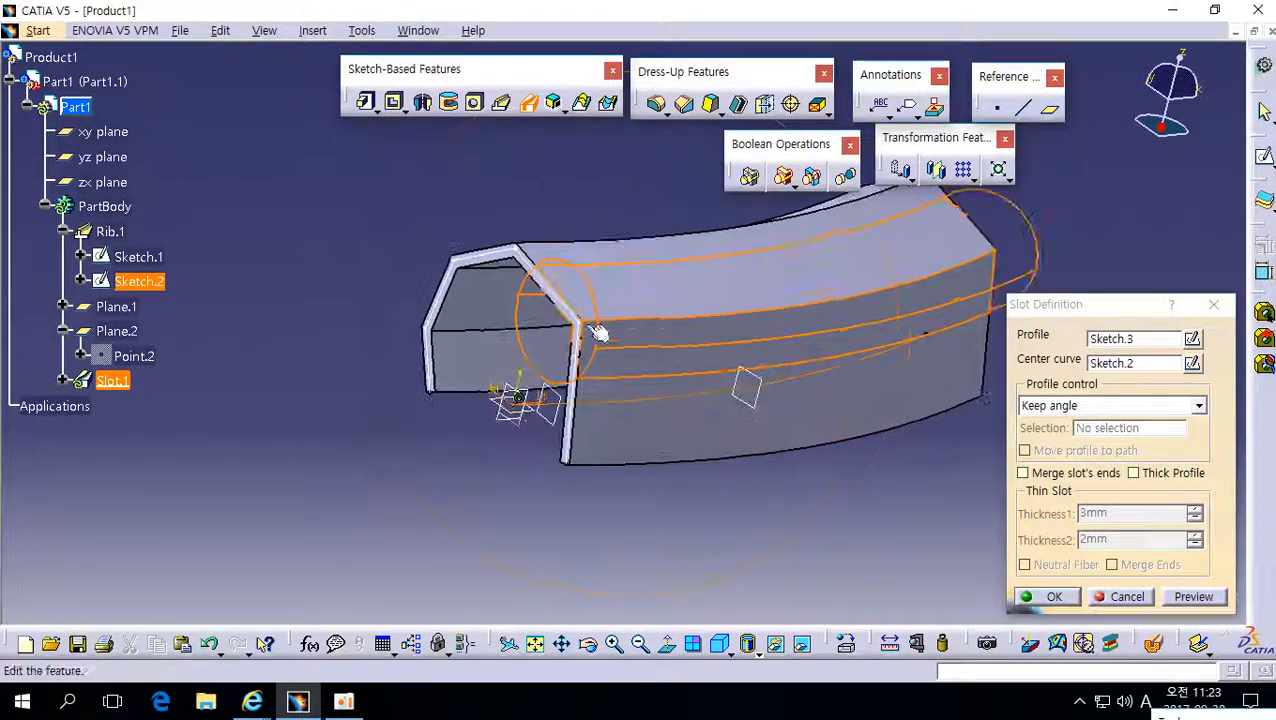
{"action": "left_click", "coordinate": [1069, 598]}
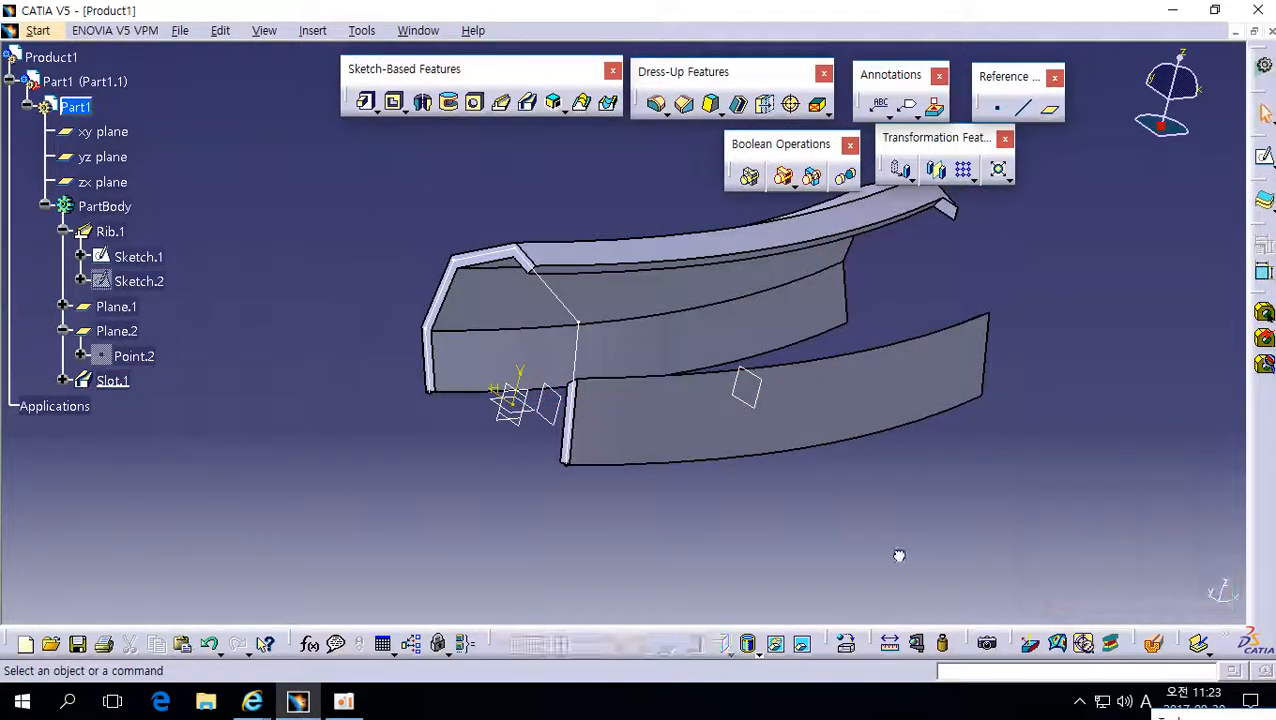
{"action": "middle_click_drag", "start_coordinate": [955, 214], "coordinate": [752, 430]}
{"action": "mouse_move", "coordinate": [418, 343]}
{"action": "middle_mouse_down"}
{"action": "mouse_move", "coordinate": [703, 421]}
{"action": "mouse_move", "coordinate": [530, 365]}
{"action": "mouse_move", "coordinate": [676, 366]}
{"action": "mouse_move", "coordinate": [570, 379]}
{"action": "mouse_move", "coordinate": [760, 407]}
{"action": "mouse_move", "coordinate": [664, 333]}
{"action": "mouse_move", "coordinate": [567, 341]}
{"action": "middle_mouse_up"}
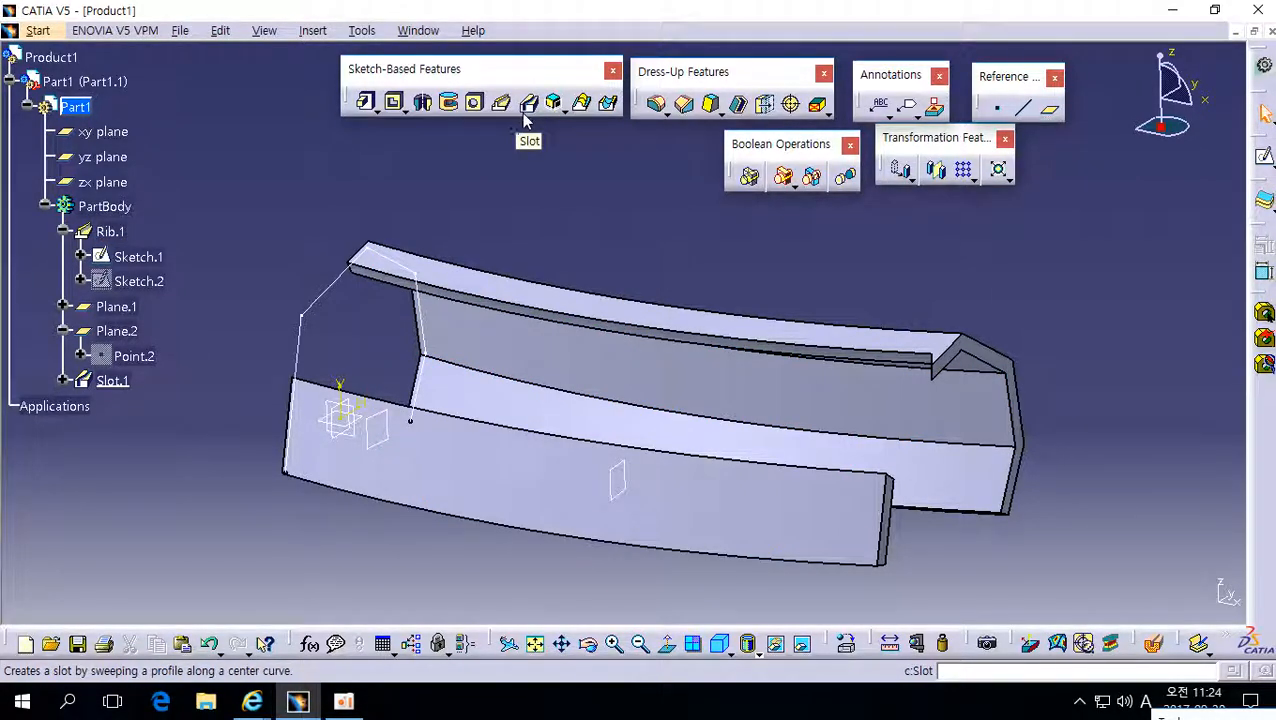
{"action": "left_click", "coordinate": [525, 114]}
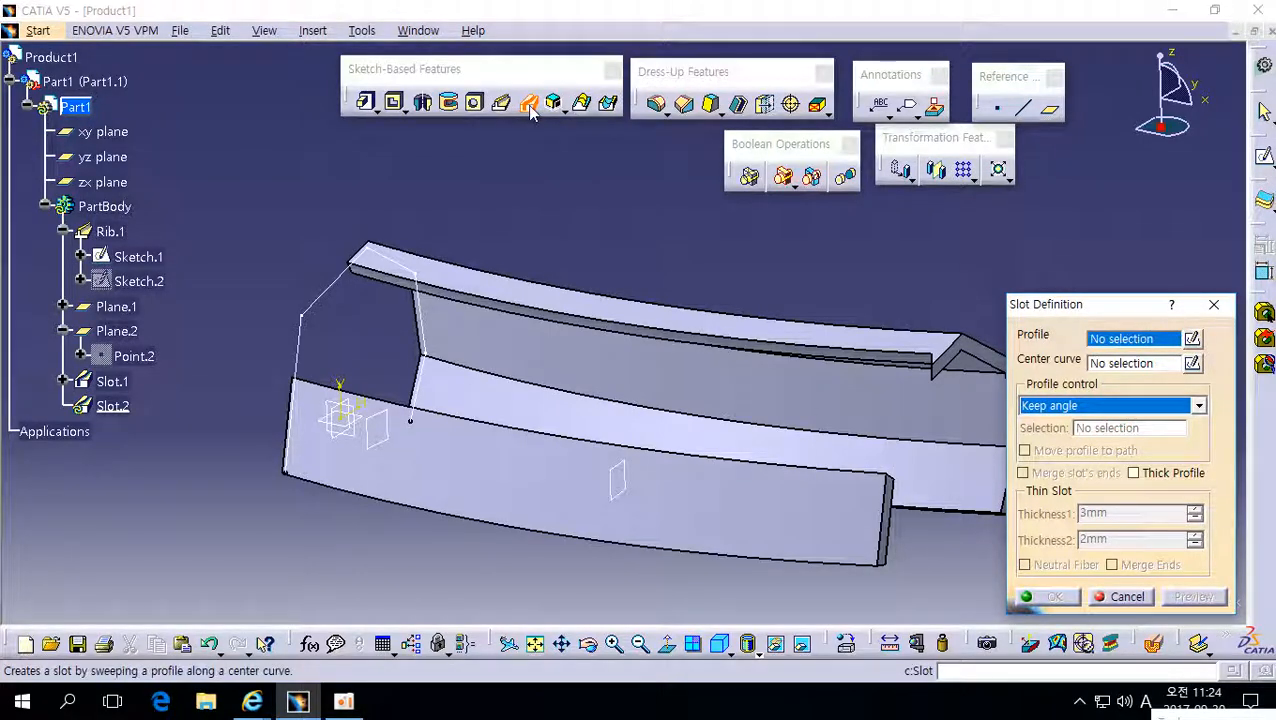
{"action": "left_click", "coordinate": [1127, 597]}
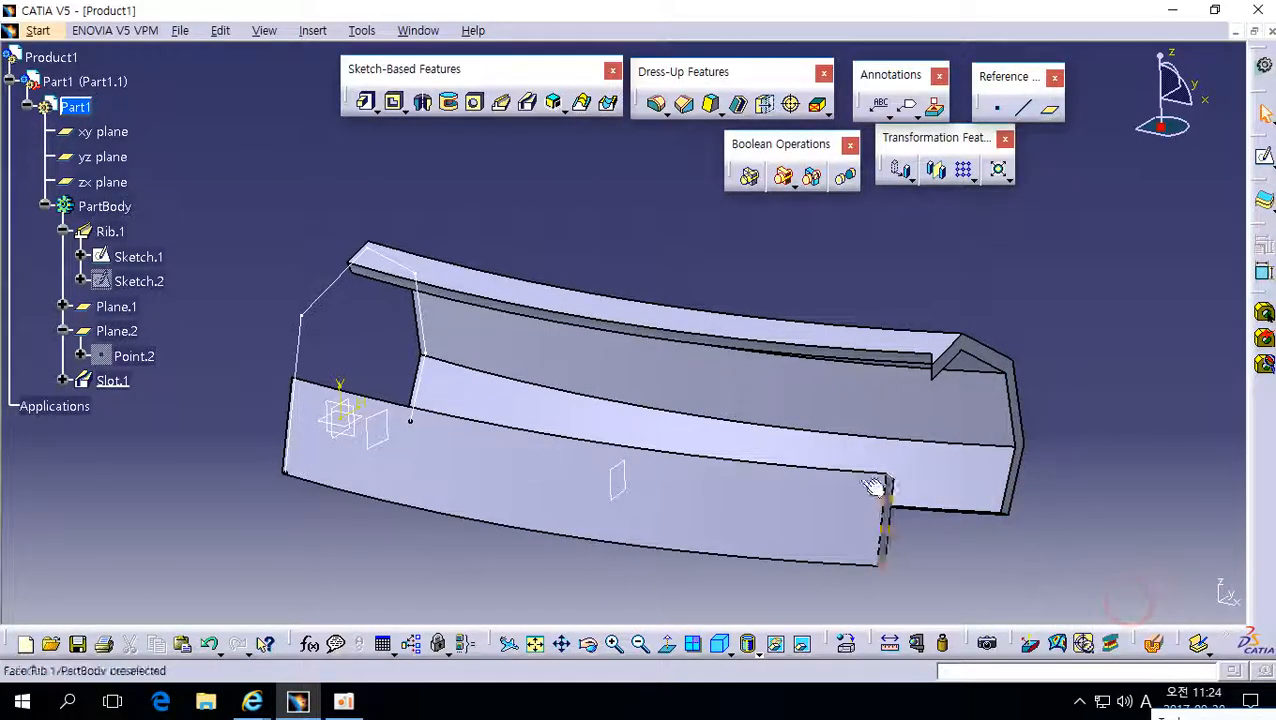
{"action": "mouse_move", "coordinate": [877, 484]}
{"action": "middle_mouse_down"}
{"action": "mouse_move", "coordinate": [638, 365]}
{"action": "mouse_move", "coordinate": [340, 288]}
{"action": "middle_mouse_up"}
- Delete the rib, both reference planes and the slot from PartBody, including their aggregated elements
{"action": "left_click", "coordinate": [121, 232]}
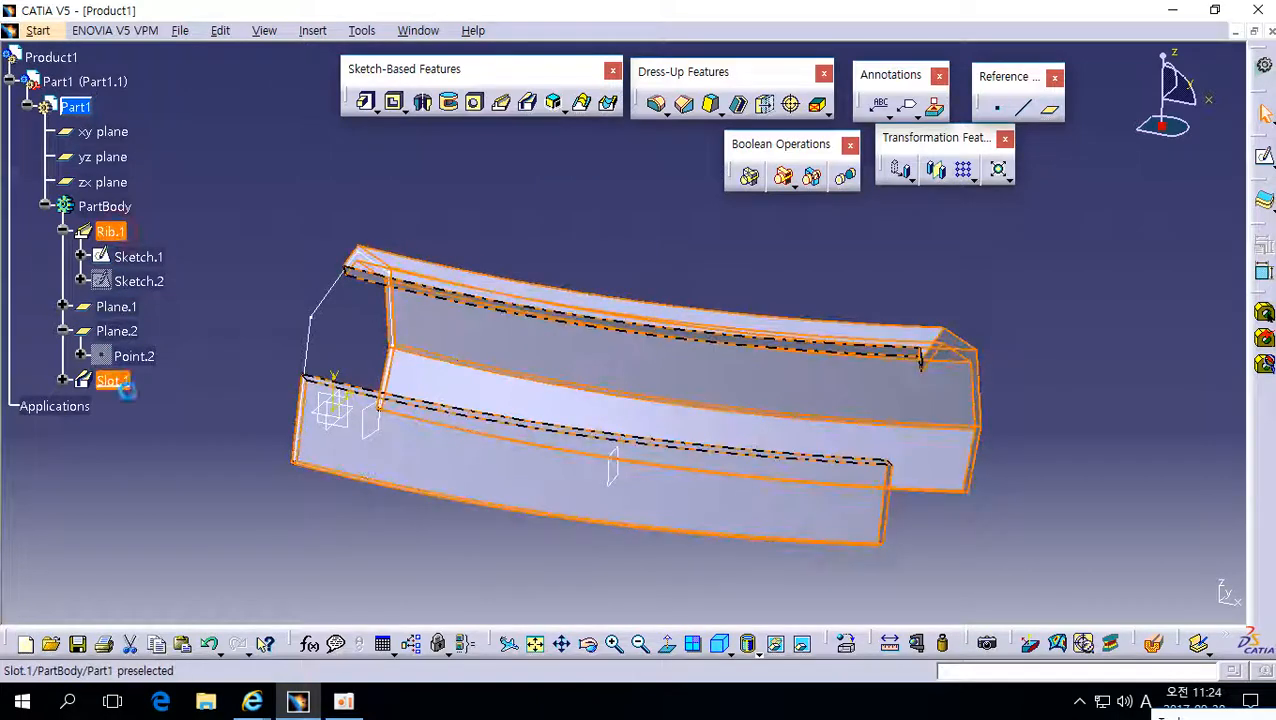
{"action": "left_click", "coordinate": [120, 380], "text": "shift"}
{"action": "right_click", "coordinate": [119, 385]}
{"action": "left_click", "coordinate": [160, 268]}
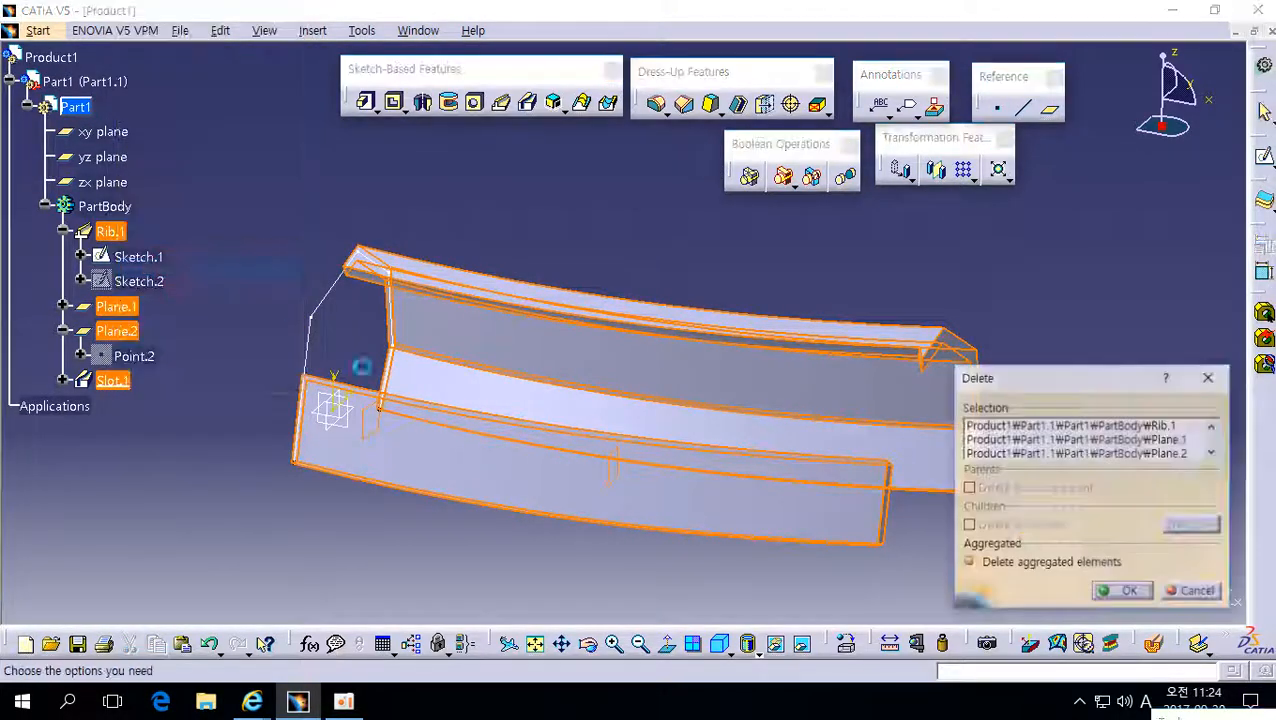
{"action": "left_click", "coordinate": [1125, 592]}
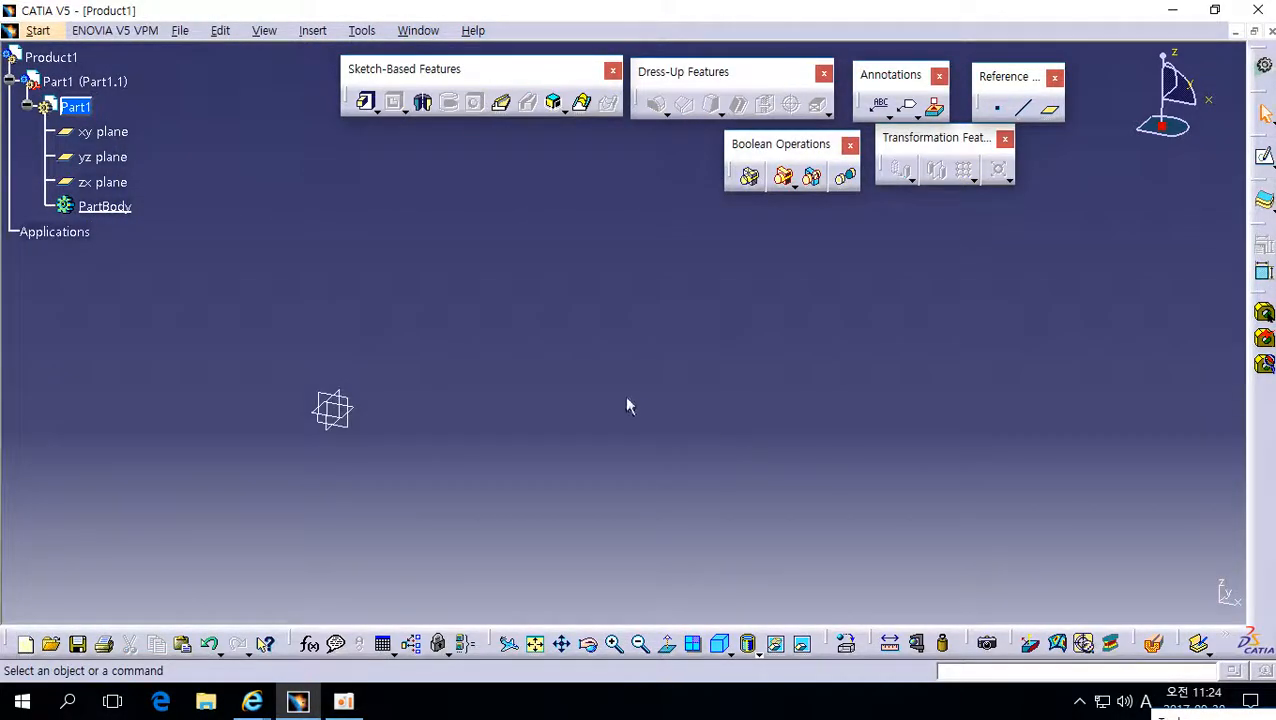
{"action": "left_click", "coordinate": [788, 182]}
{"action": "scroll", "coordinate": [621, 322], "scroll_direction": "up", "scroll_amount": 1}
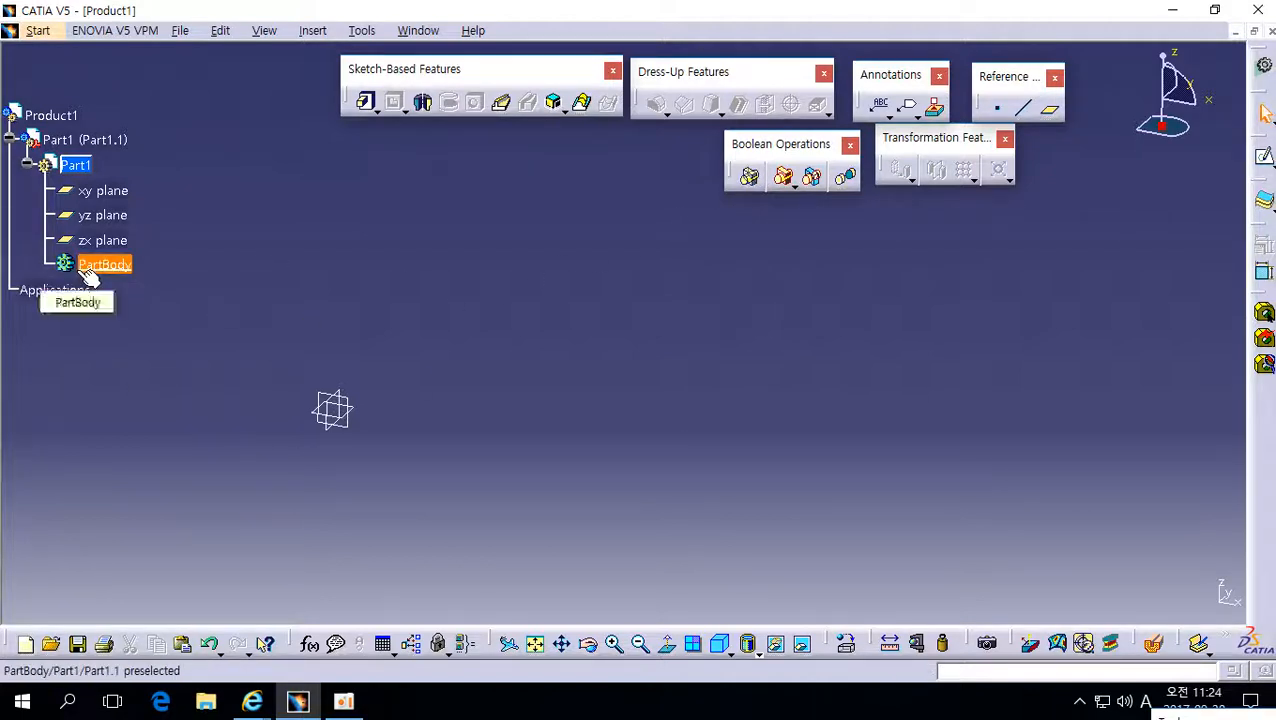
{"action": "middle_click_drag", "start_coordinate": [420, 440], "coordinate": [588, 401]}
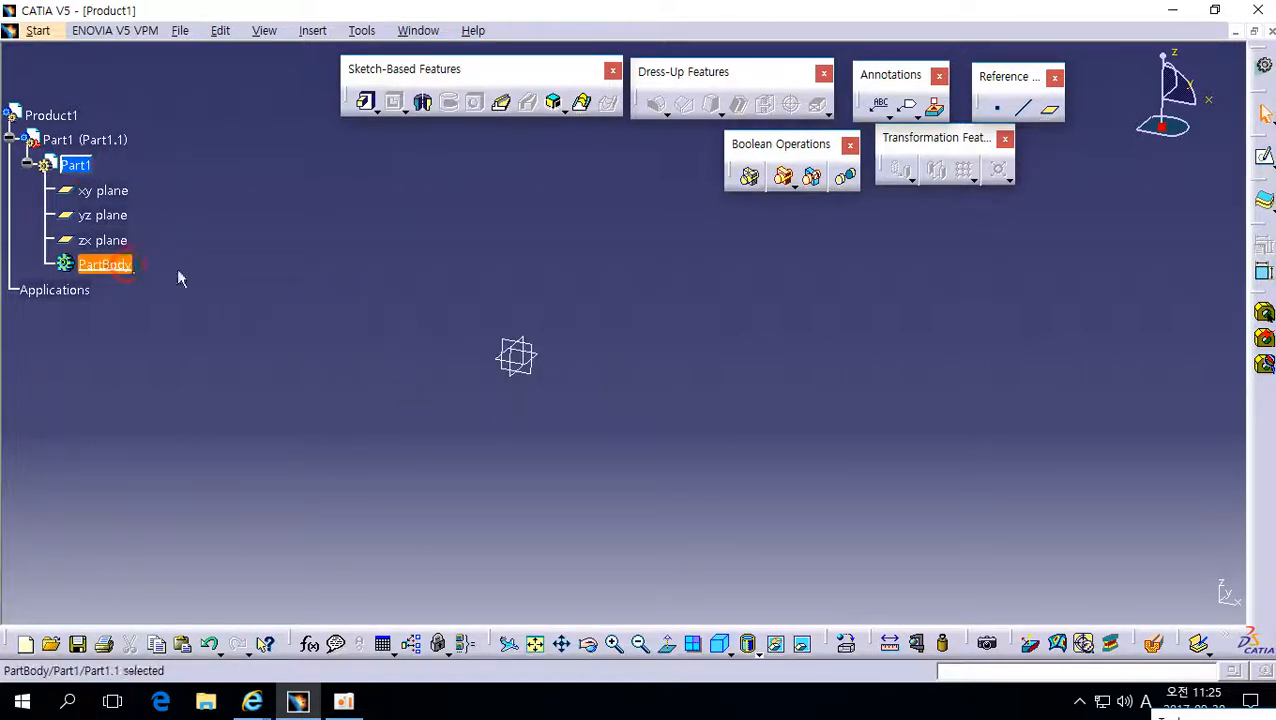
{"action": "left_click", "coordinate": [131, 271]}
{"action": "left_click", "coordinate": [420, 314]}
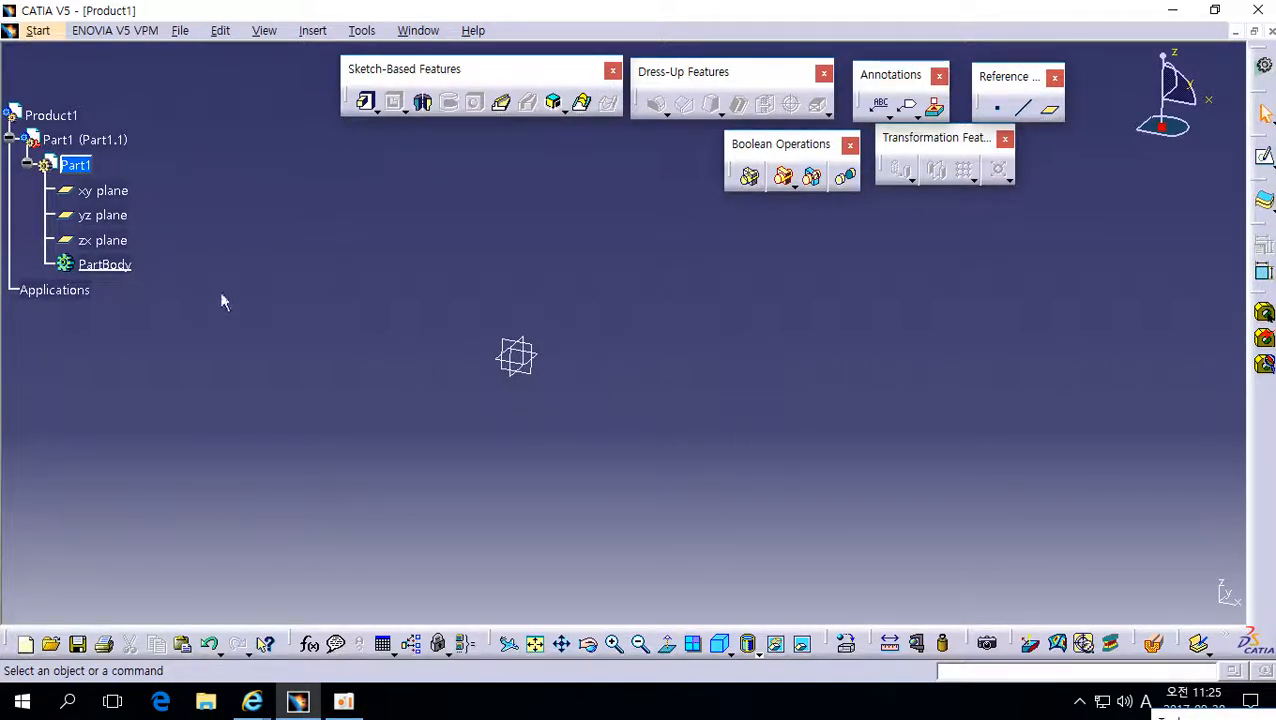
- Insert two new bodies into Part1
{"action": "left_click", "coordinate": [312, 30]}
{"action": "left_click", "coordinate": [330, 76]}
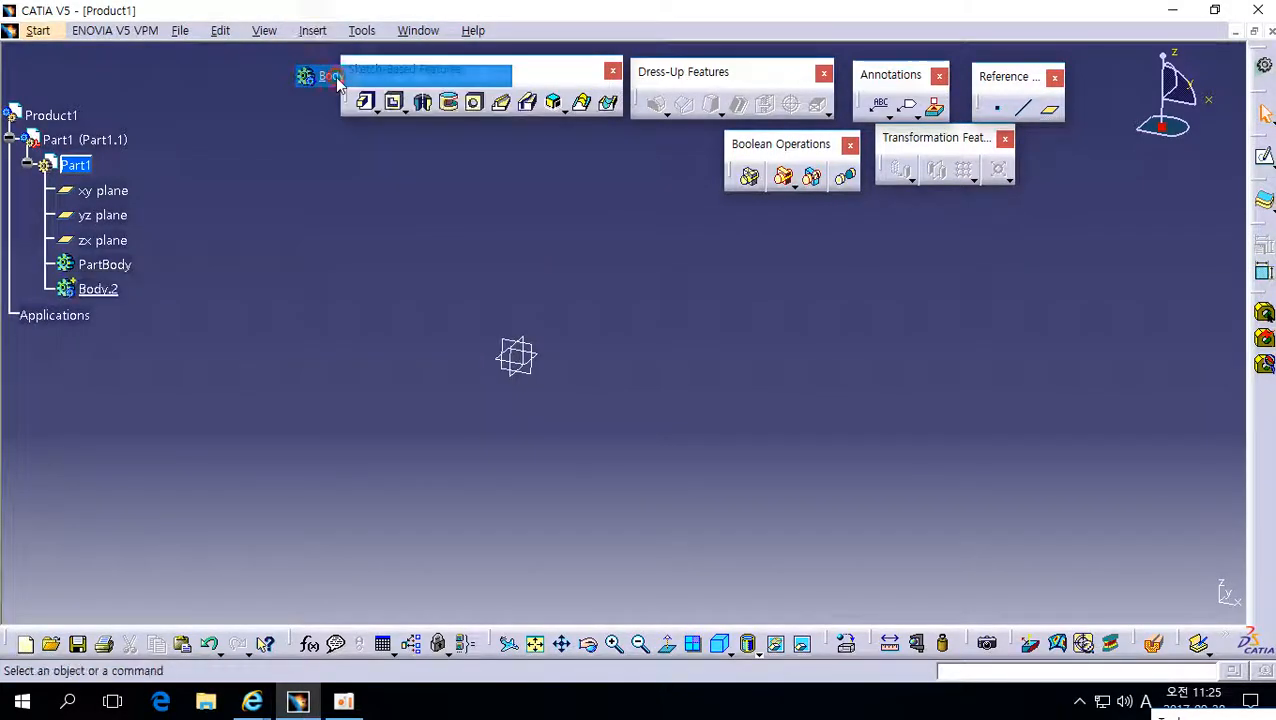
{"action": "left_click", "coordinate": [312, 30]}
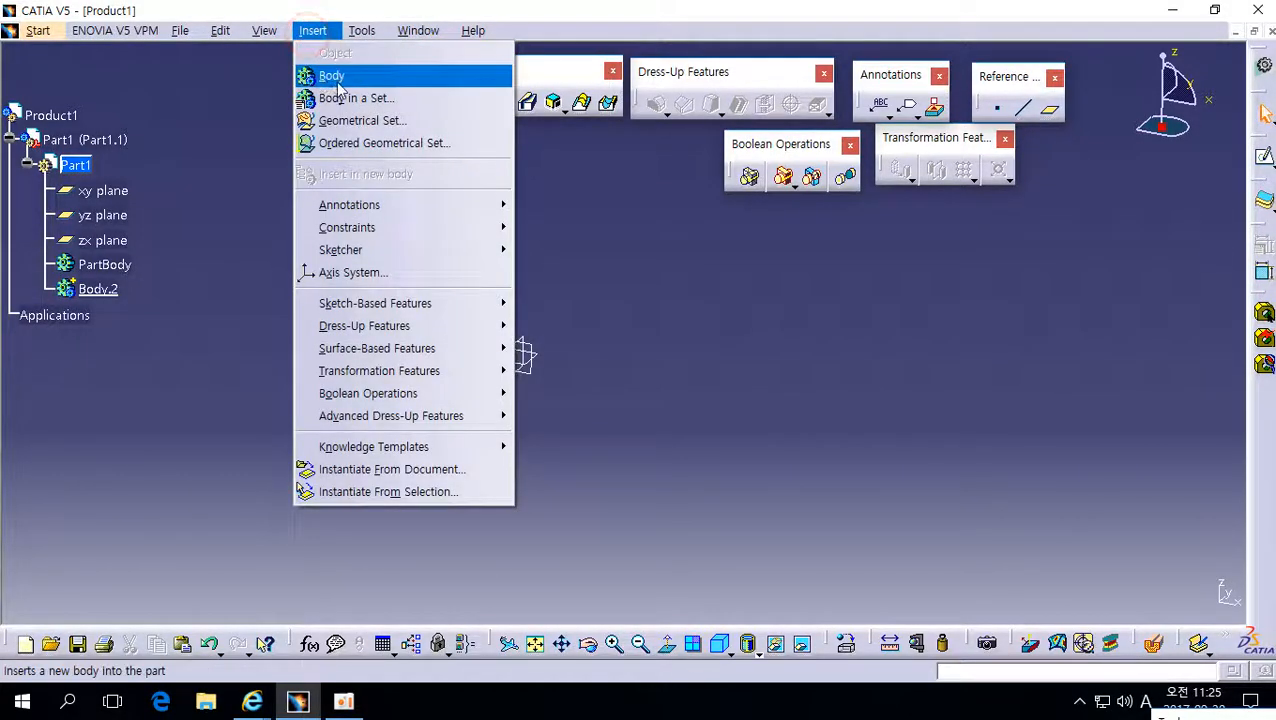
{"action": "left_click", "coordinate": [328, 76]}
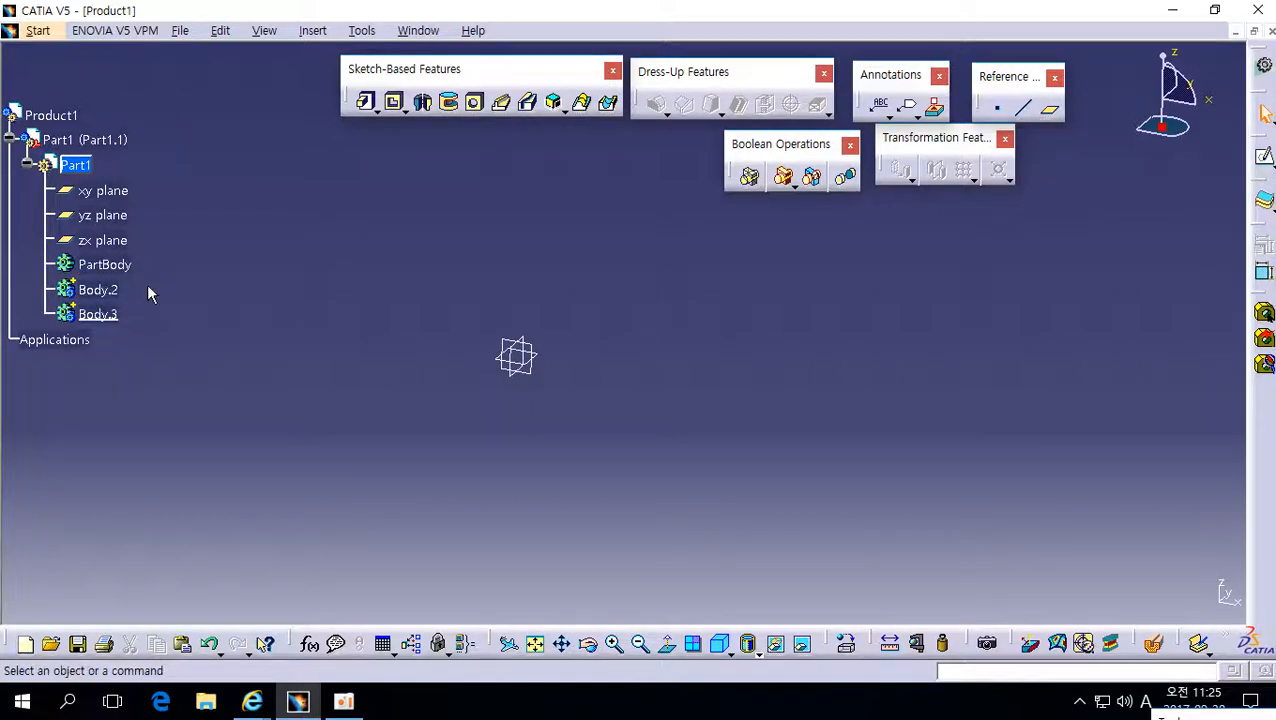
- Switch the in-work object between Body.2 and Body.3, leaving Body.2 as the active body
{"action": "right_click", "coordinate": [110, 293]}
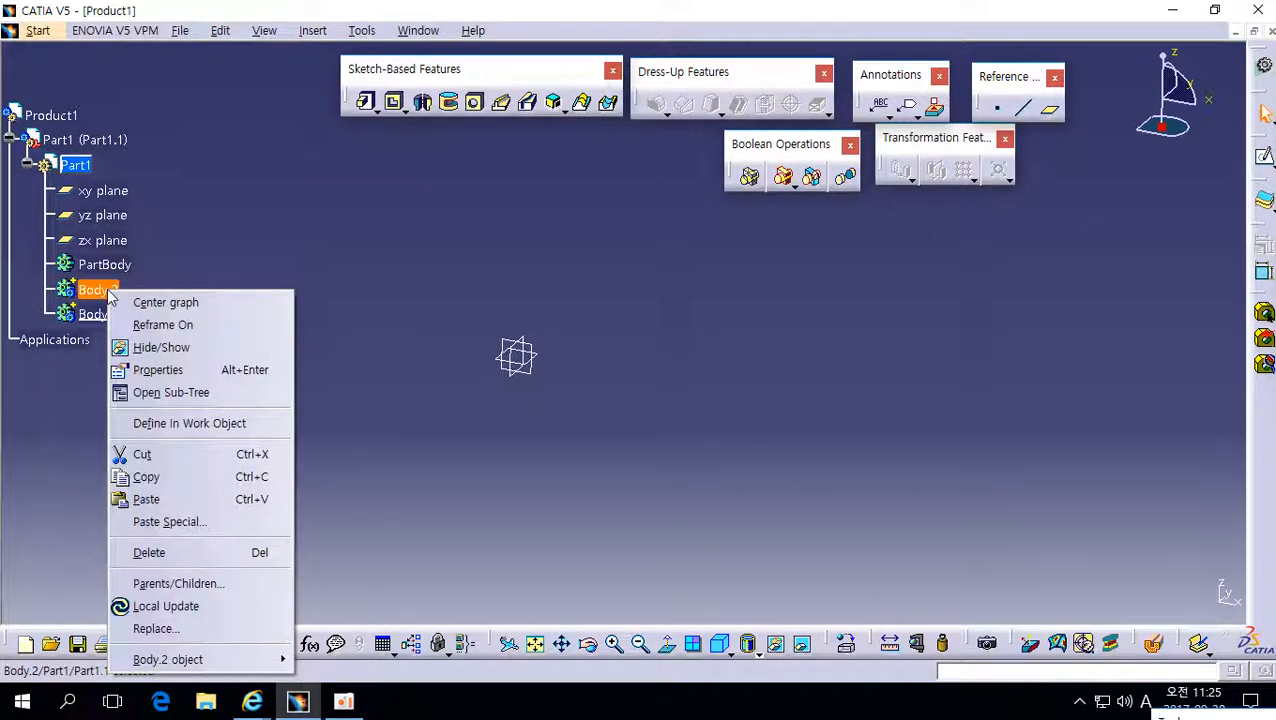
{"action": "left_click", "coordinate": [148, 423]}
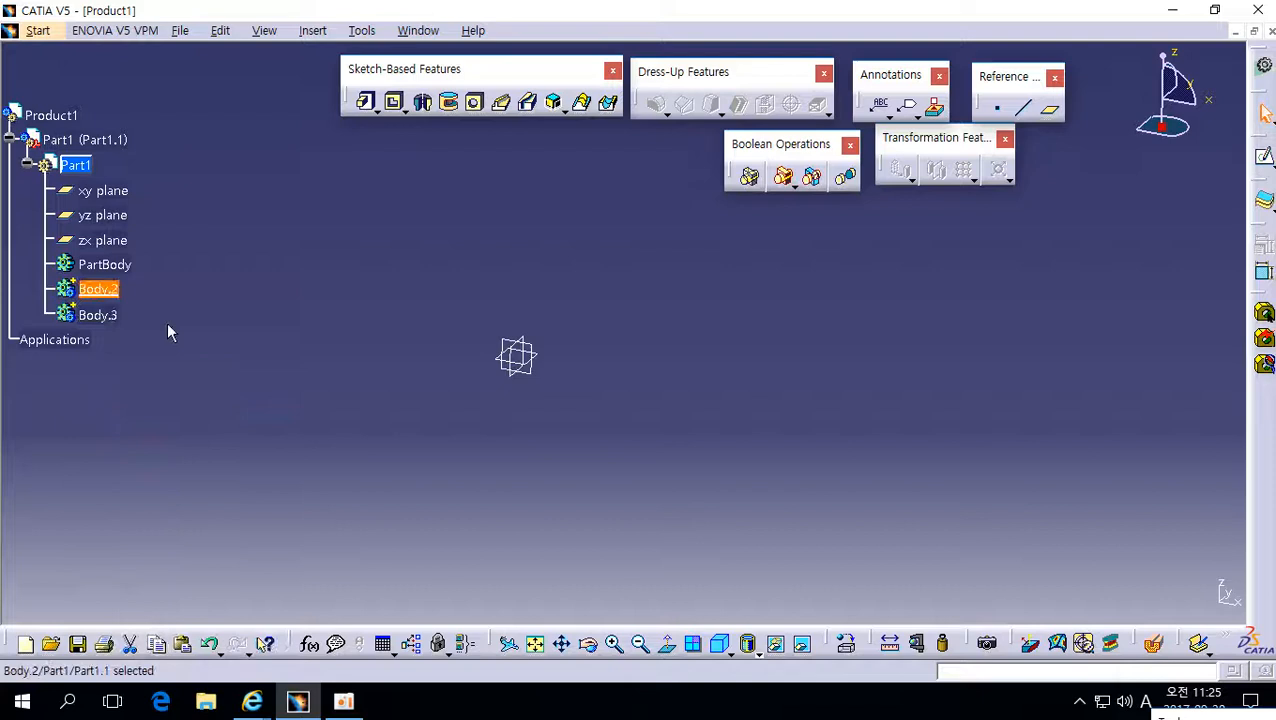
{"action": "right_click", "coordinate": [110, 316]}
{"action": "left_click", "coordinate": [170, 430]}
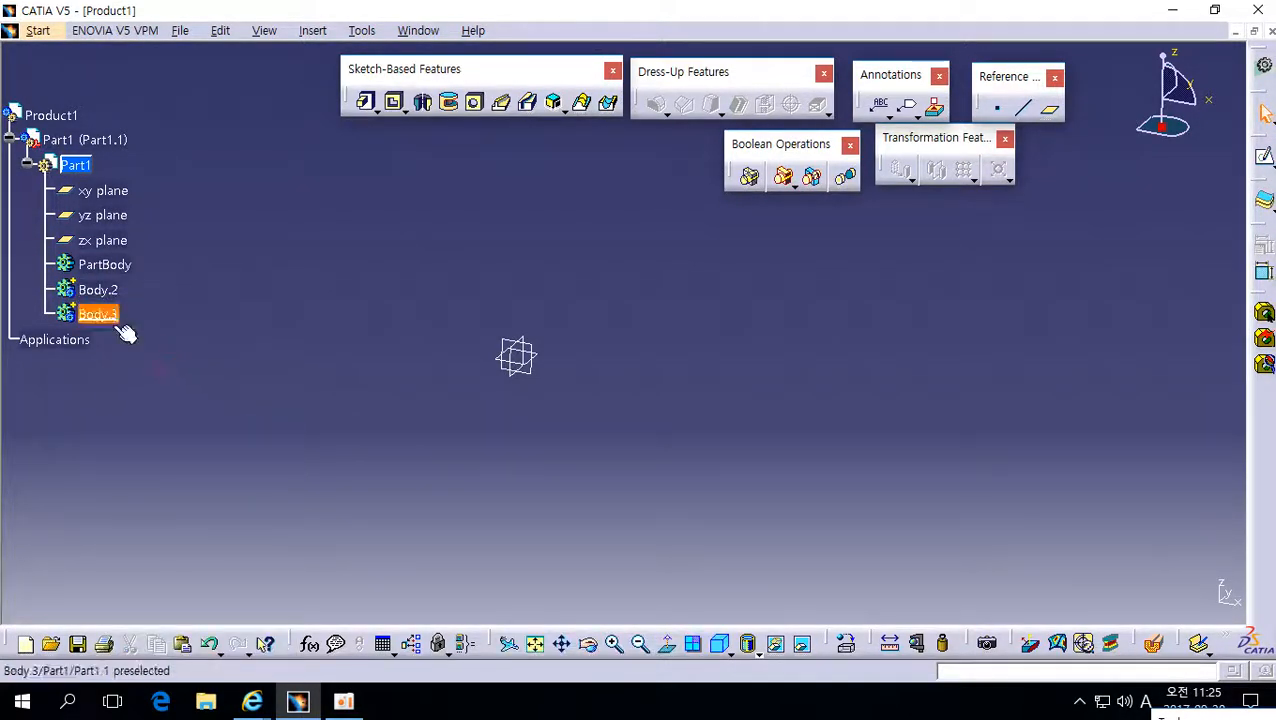
{"action": "right_click", "coordinate": [127, 292]}
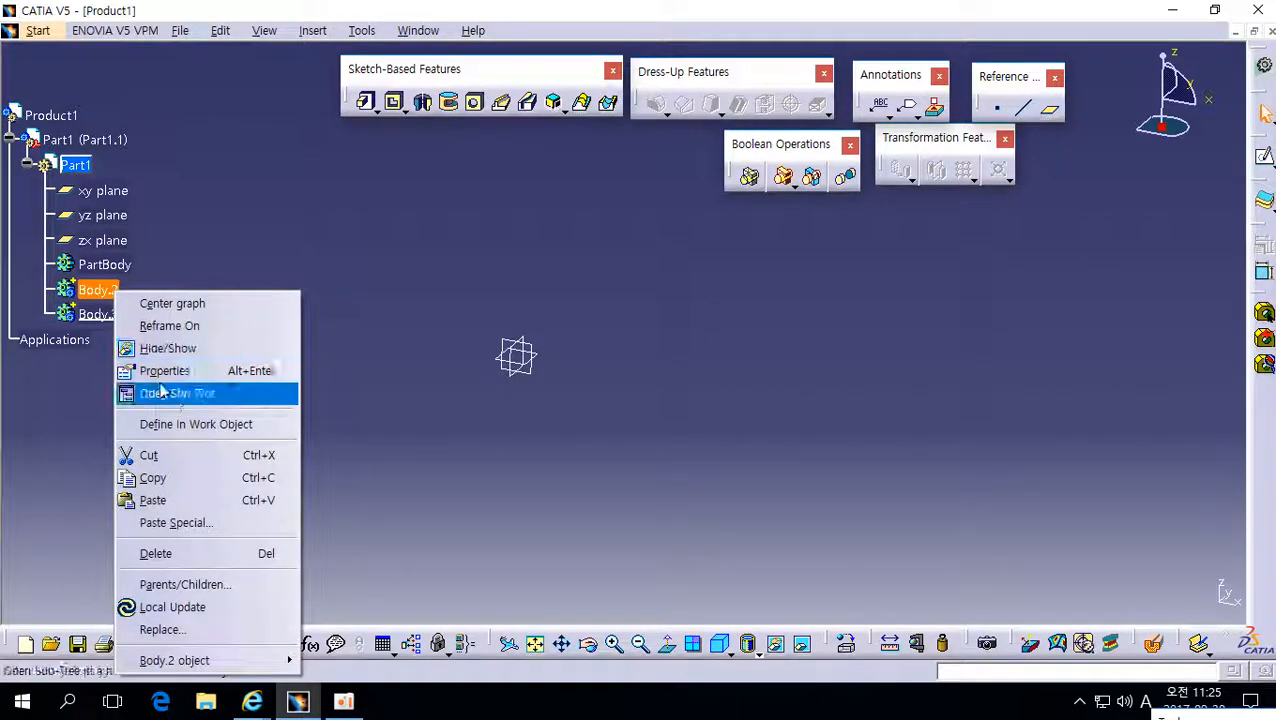
{"action": "left_click", "coordinate": [170, 424]}
- Sketch a rectangle around the origin on the zx plane in Body.2 and pad it 79 mm
{"action": "left_click", "coordinate": [540, 378]}
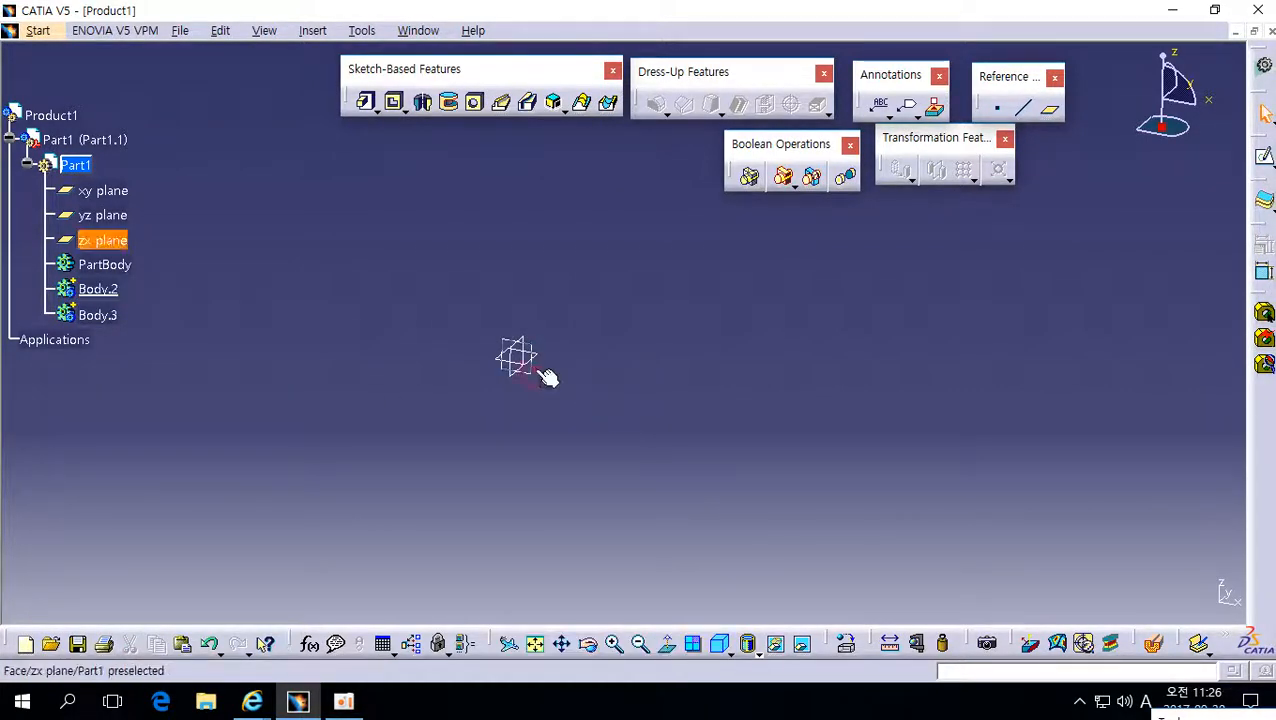
{"action": "left_click", "coordinate": [1264, 155]}
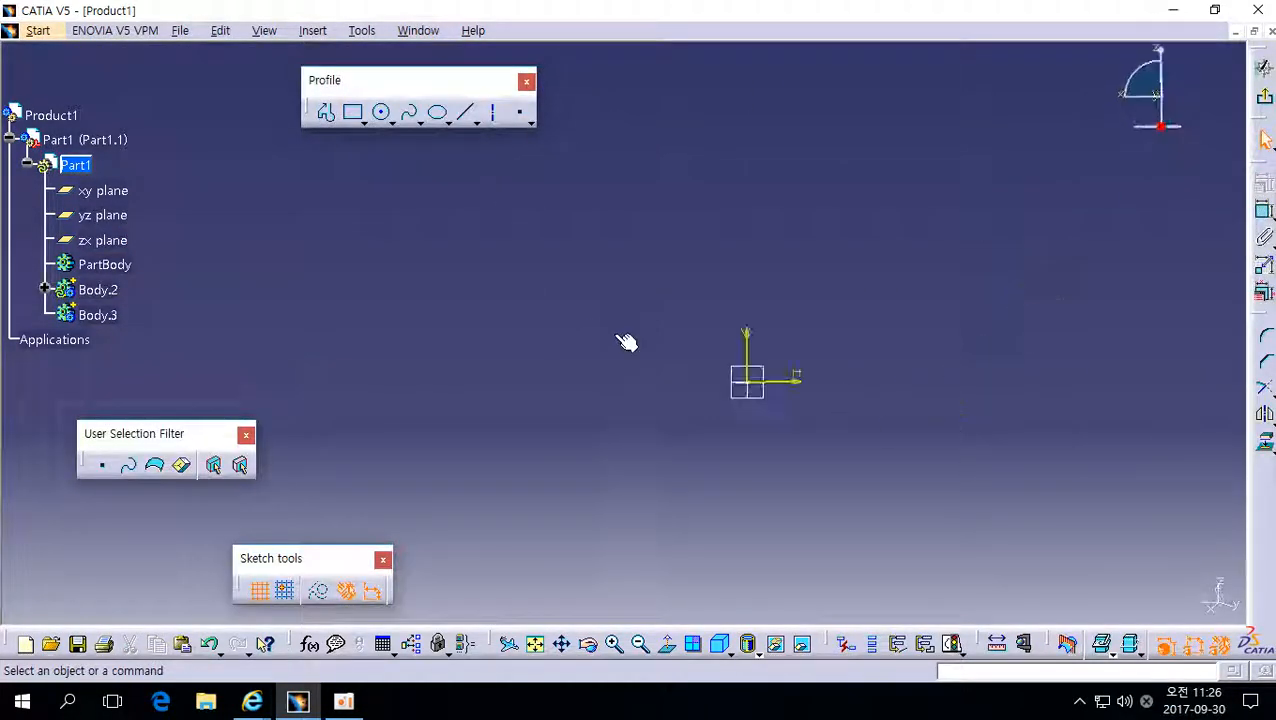
{"action": "left_click", "coordinate": [352, 112]}
{"action": "left_click", "coordinate": [612, 273]}
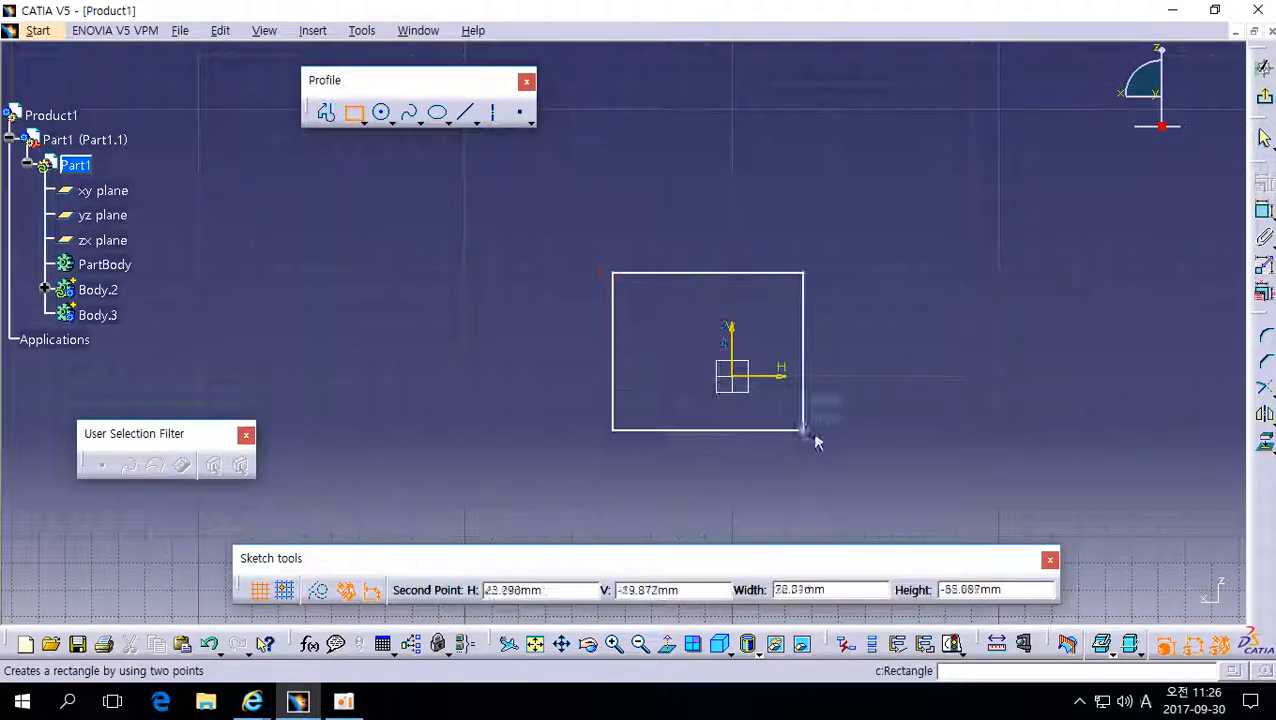
{"action": "left_click", "coordinate": [881, 447]}
{"action": "left_click", "coordinate": [1265, 98]}
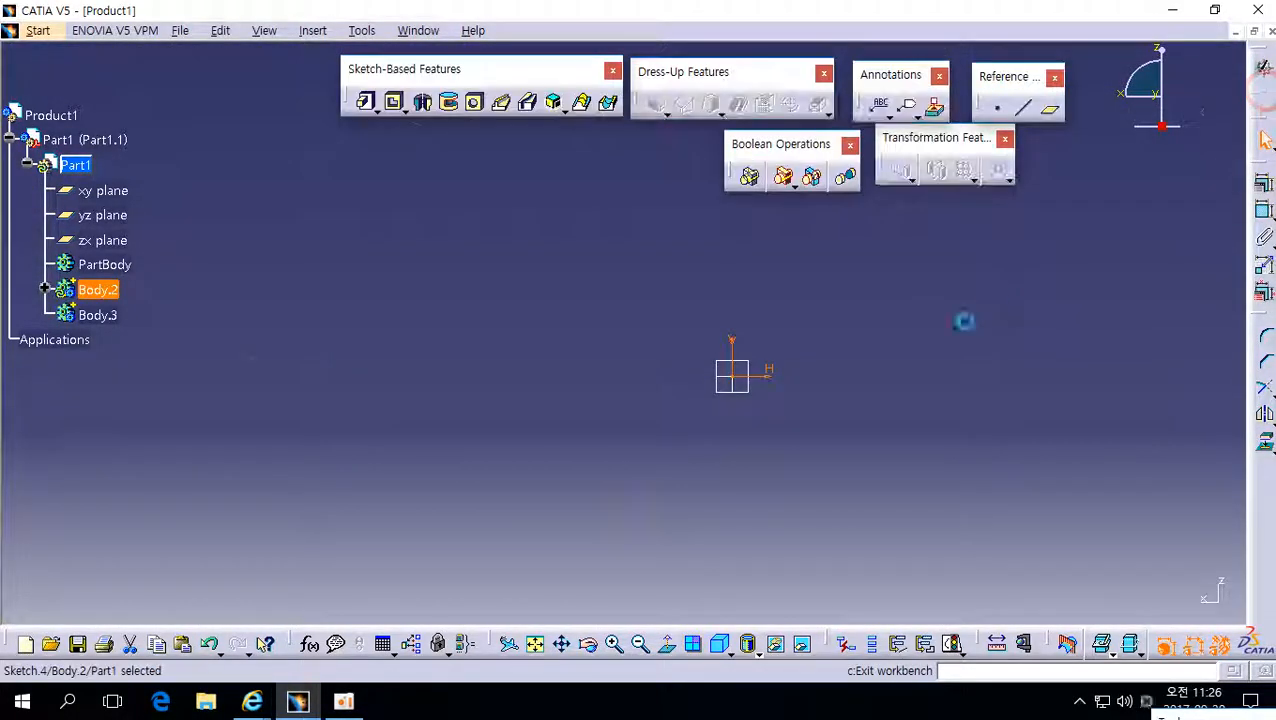
{"action": "left_click", "coordinate": [367, 104]}
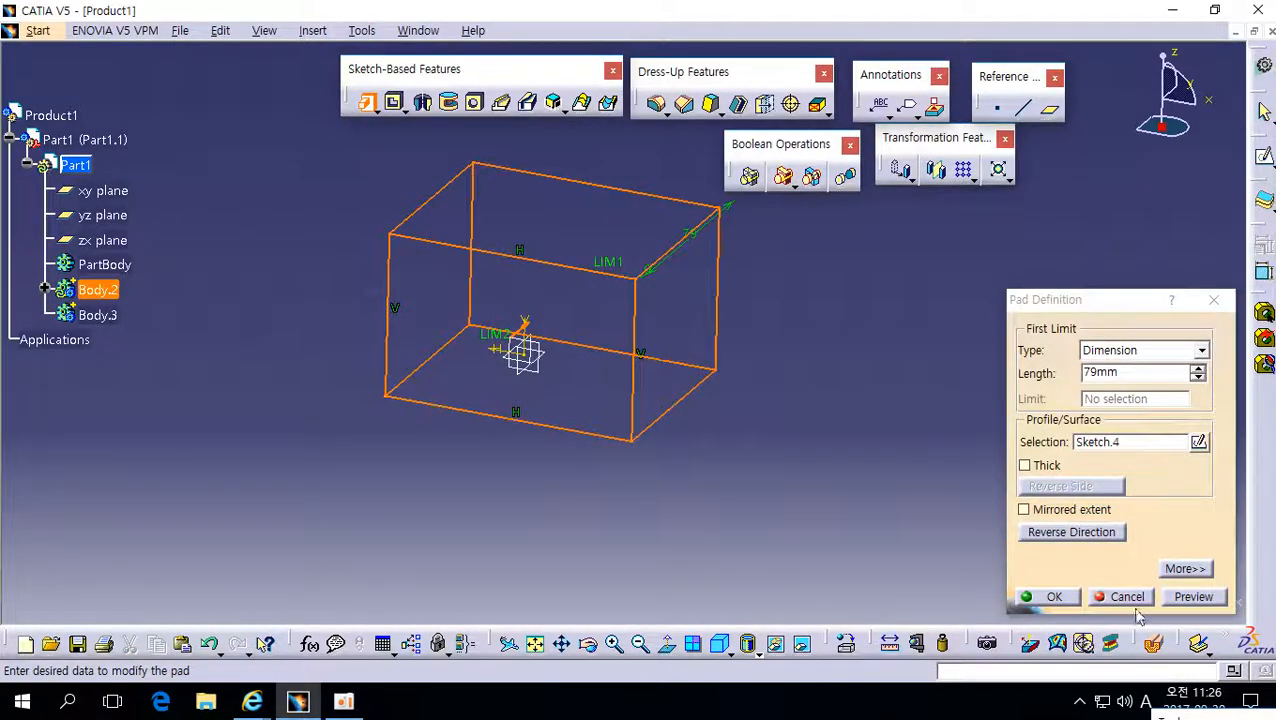
{"action": "left_click", "coordinate": [1045, 596]}
- Define Body.3 as the in-work object
{"action": "right_click", "coordinate": [90, 314]}
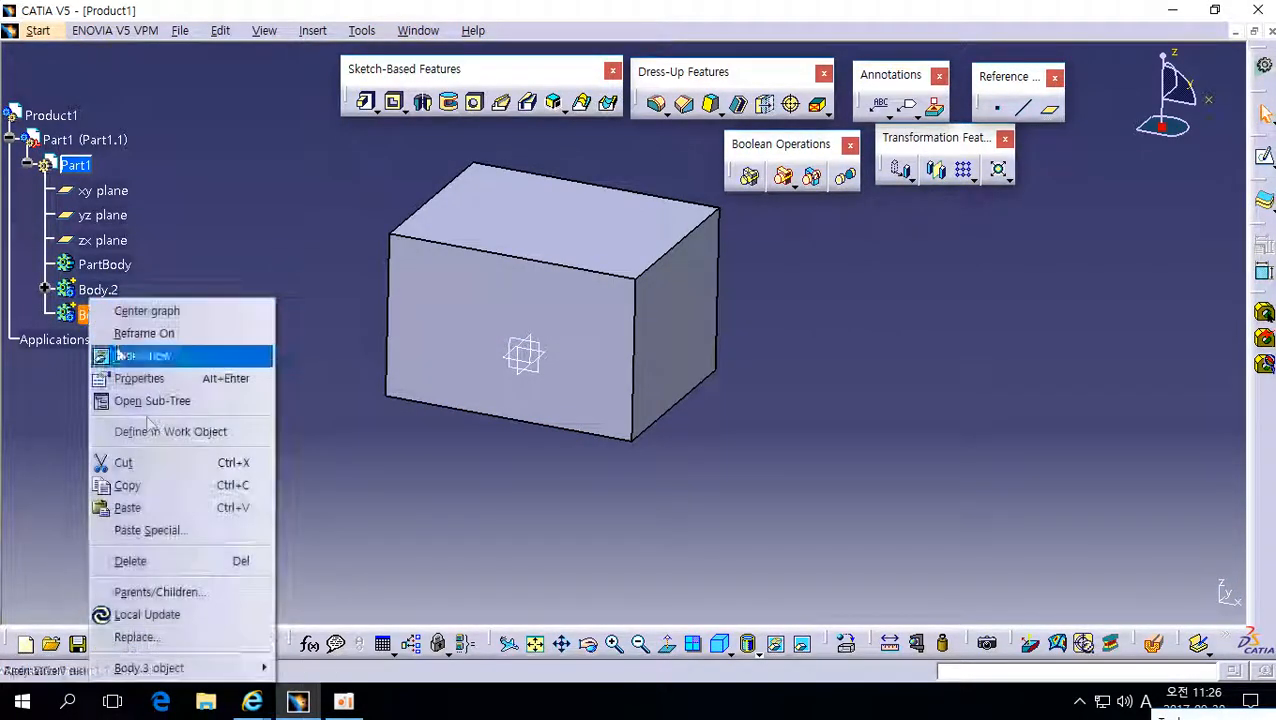
{"action": "left_click", "coordinate": [143, 433]}
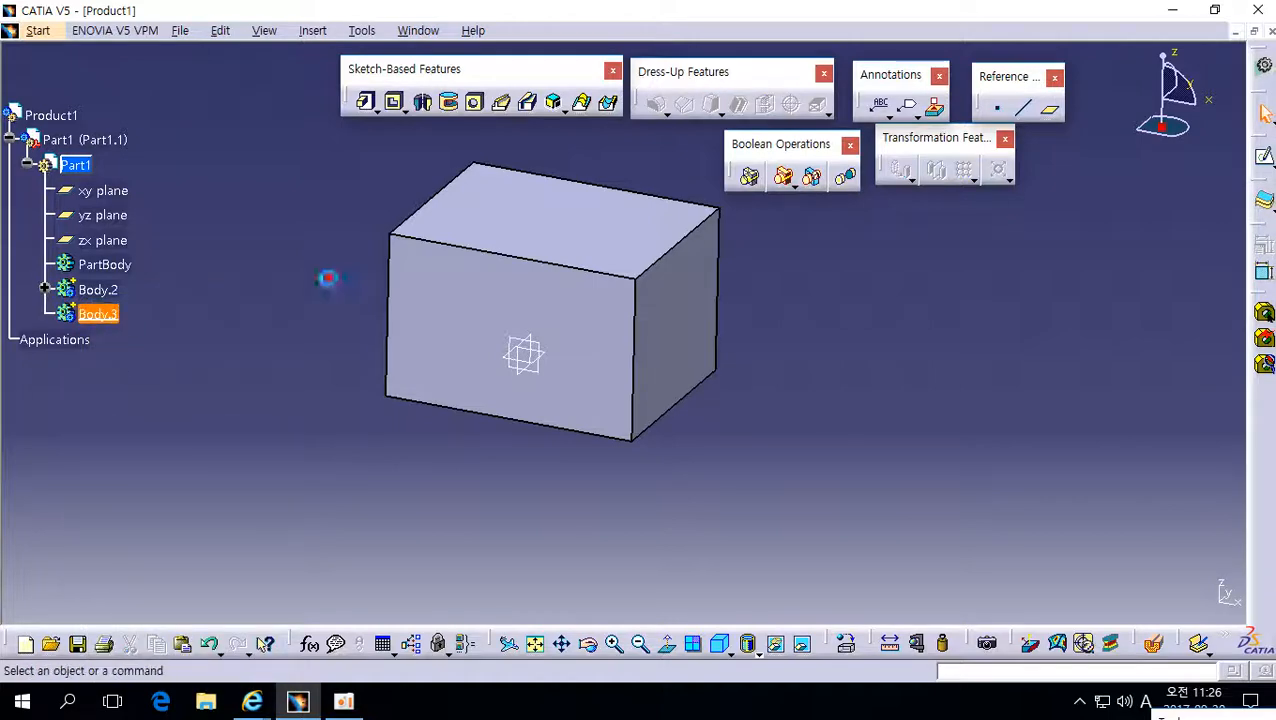
{"action": "left_click", "coordinate": [363, 104]}
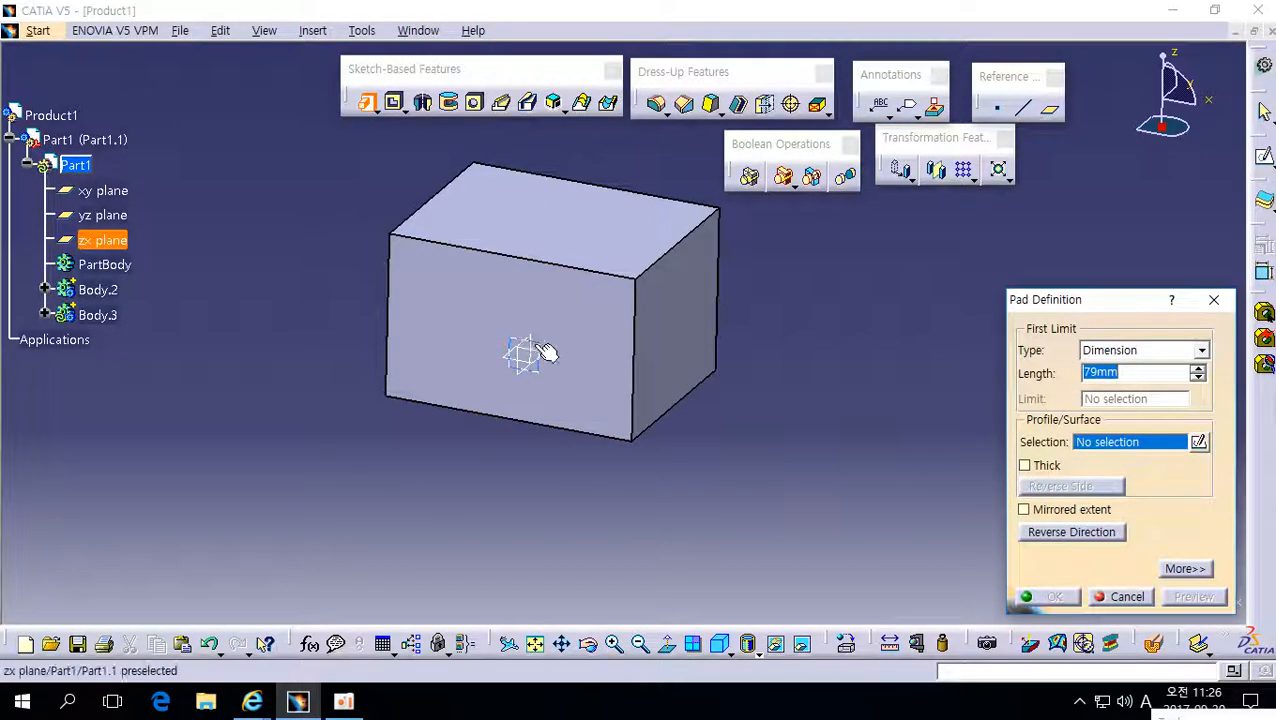
{"action": "left_click", "coordinate": [1122, 597]}
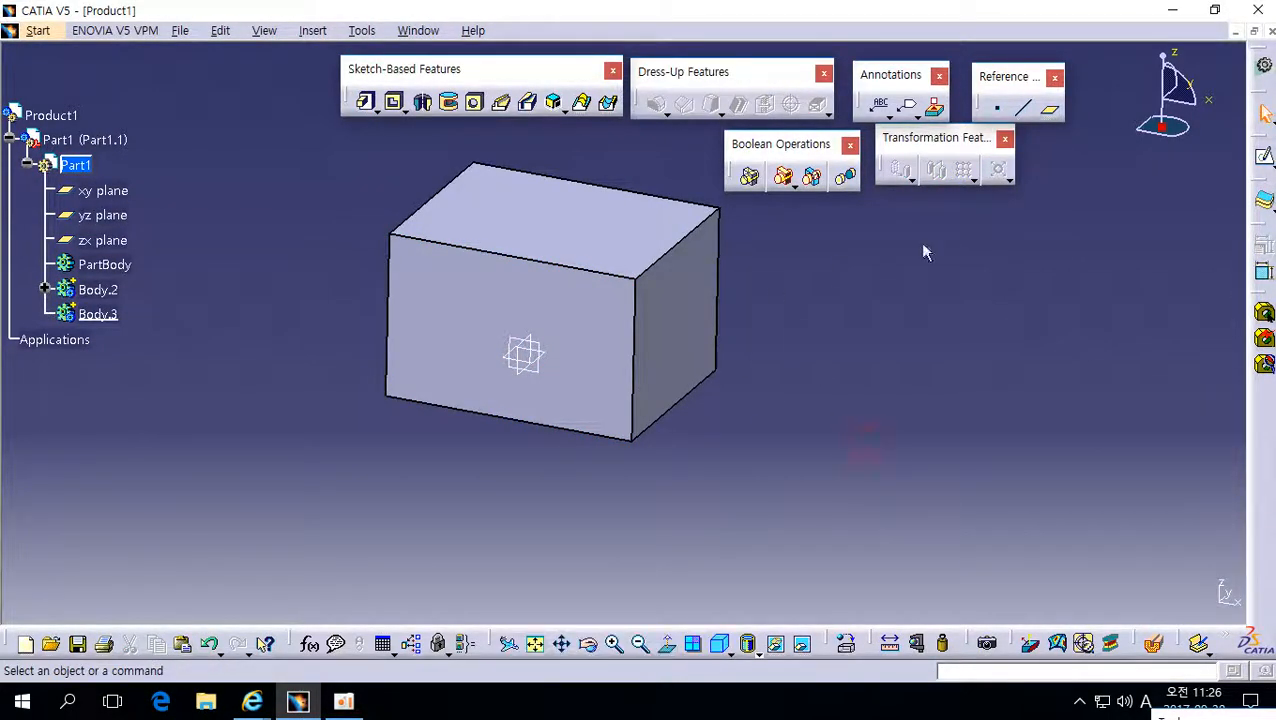
- Sketch a rectangle about 79 mm wide and 83 mm high on the zx plane, overlapping the lower-left corner of the Body.2 block
{"action": "left_click", "coordinate": [1263, 156]}
{"action": "left_click", "coordinate": [527, 365]}
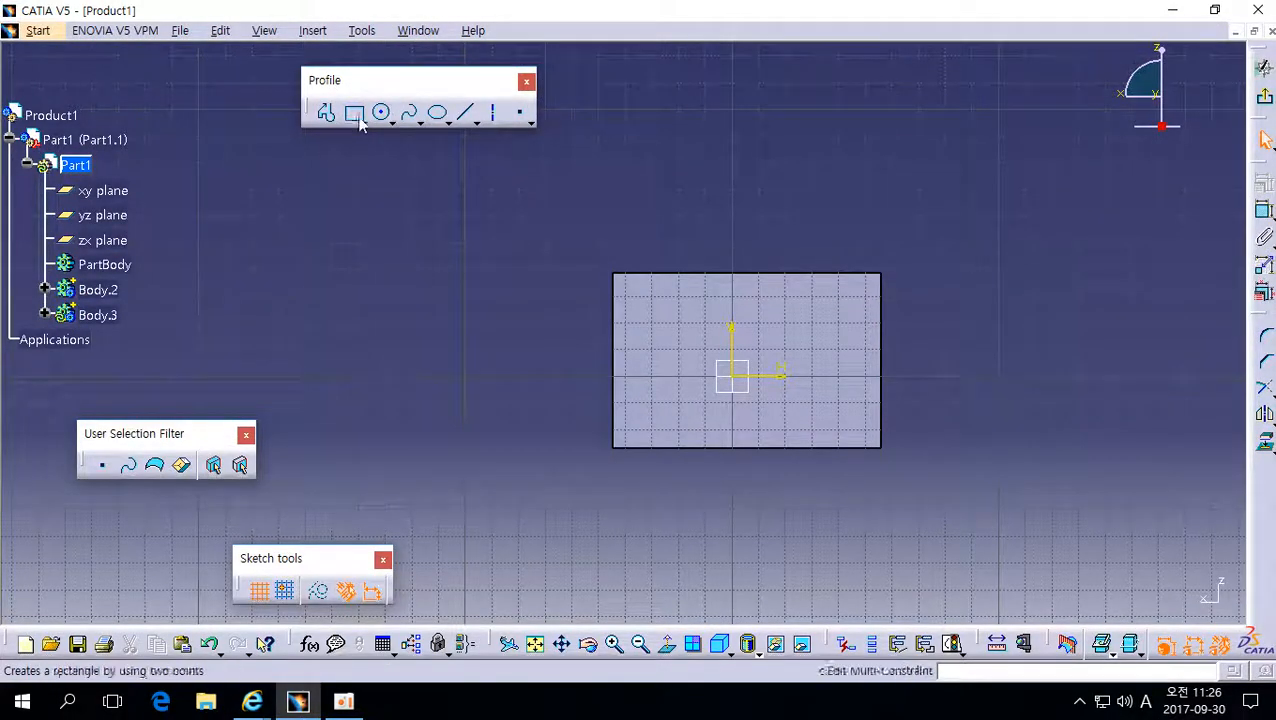
{"action": "left_click", "coordinate": [355, 113]}
{"action": "mouse_move", "coordinate": [436, 199]}
{"action": "middle_mouse_down"}
{"action": "mouse_move", "coordinate": [584, 345]}
{"action": "mouse_move", "coordinate": [546, 388]}
{"action": "mouse_move", "coordinate": [503, 333]}
{"action": "mouse_move", "coordinate": [635, 413]}
{"action": "mouse_move", "coordinate": [478, 265]}
{"action": "mouse_move", "coordinate": [598, 353]}
{"action": "middle_mouse_up"}
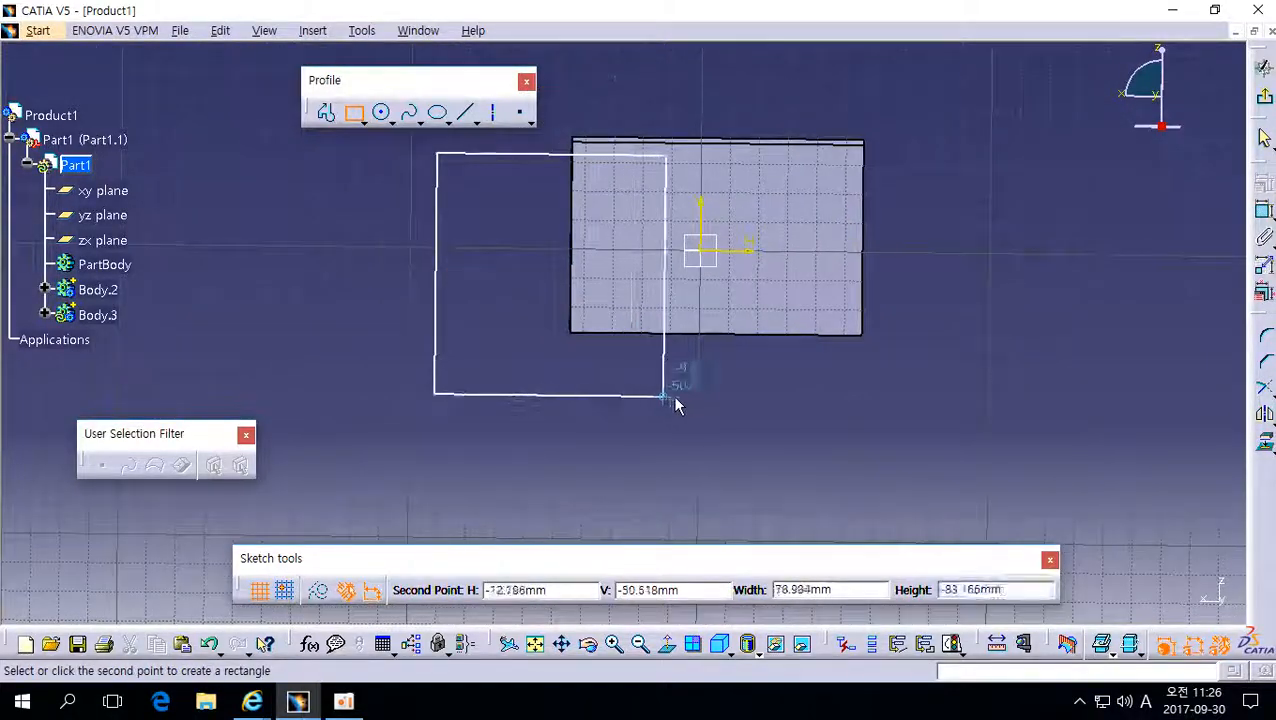
{"action": "left_click", "coordinate": [675, 397]}
{"action": "left_click", "coordinate": [1267, 104]}
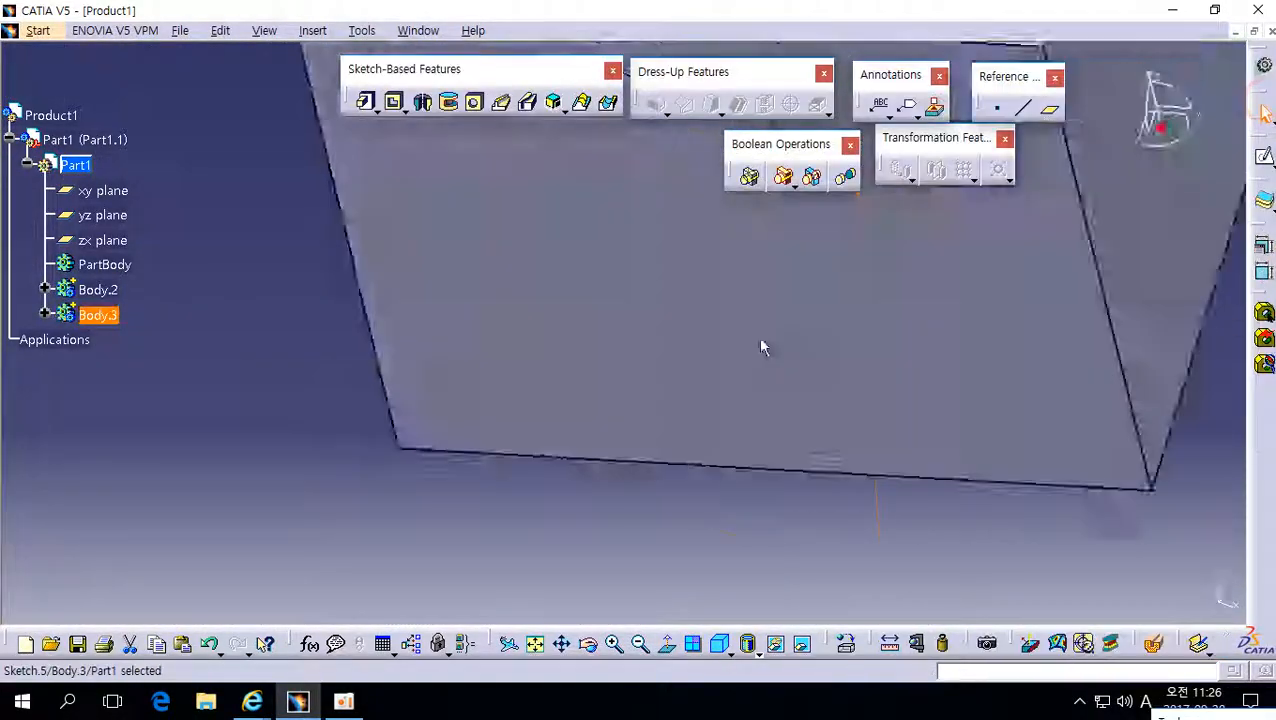
- Pad the Body.3 rectangle with a 21 mm first limit and extend the second limit out in front of the Body.2 block
{"action": "mouse_move", "coordinate": [759, 338]}
{"action": "middle_mouse_down"}
{"action": "mouse_move", "coordinate": [684, 379]}
{"action": "mouse_move", "coordinate": [485, 439]}
{"action": "middle_mouse_up"}
{"action": "left_click", "coordinate": [367, 103]}
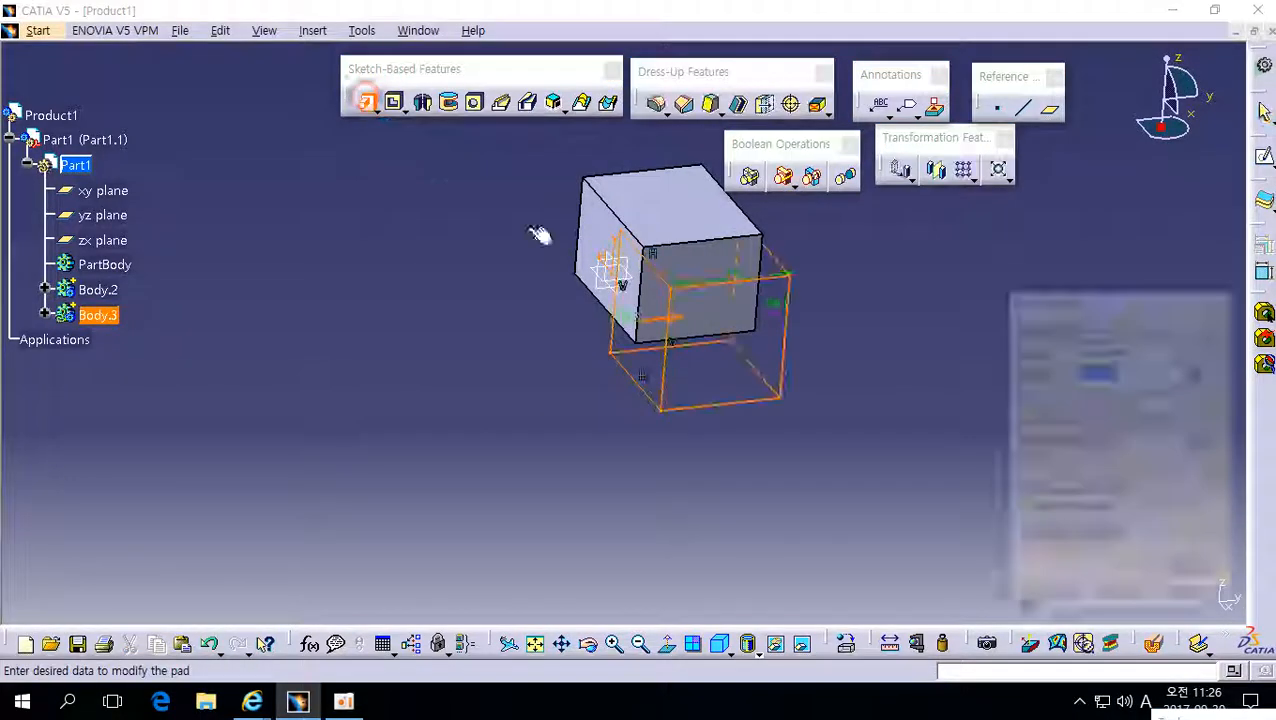
{"action": "left_click_drag", "start_coordinate": [771, 308], "coordinate": [712, 317]}
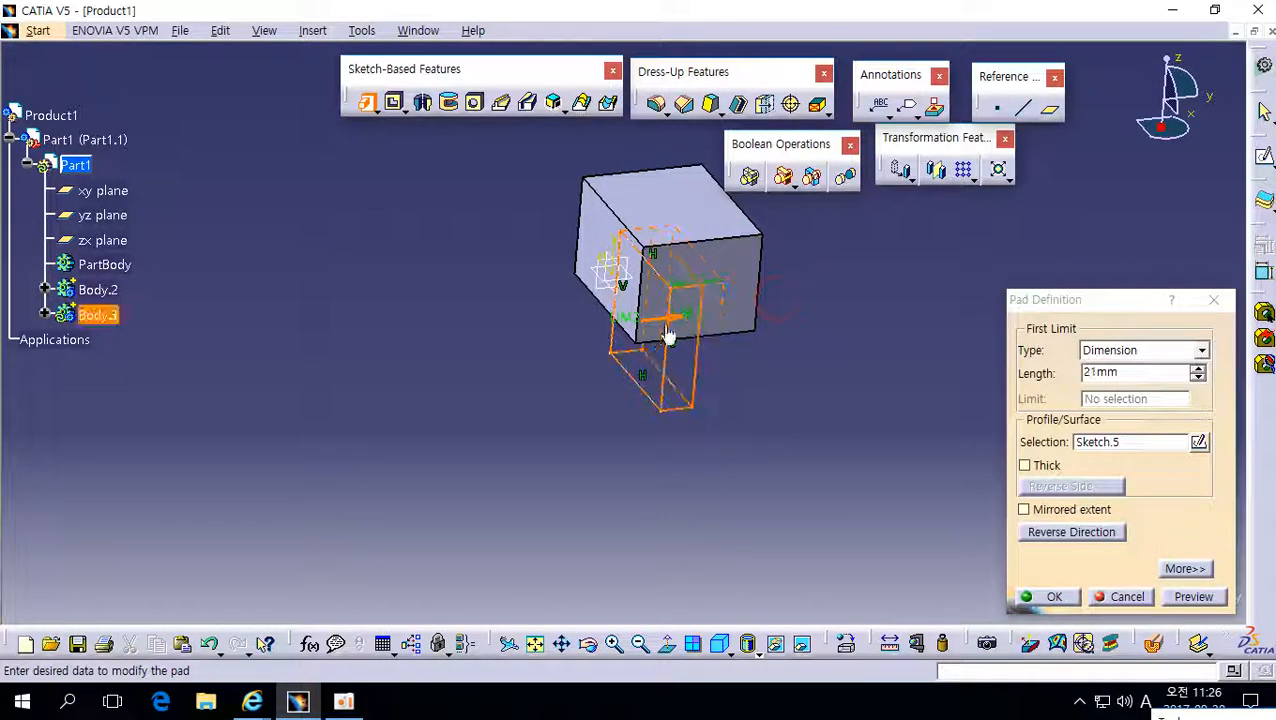
{"action": "left_click_drag", "start_coordinate": [625, 322], "coordinate": [540, 325]}
{"action": "left_click", "coordinate": [1054, 598]}
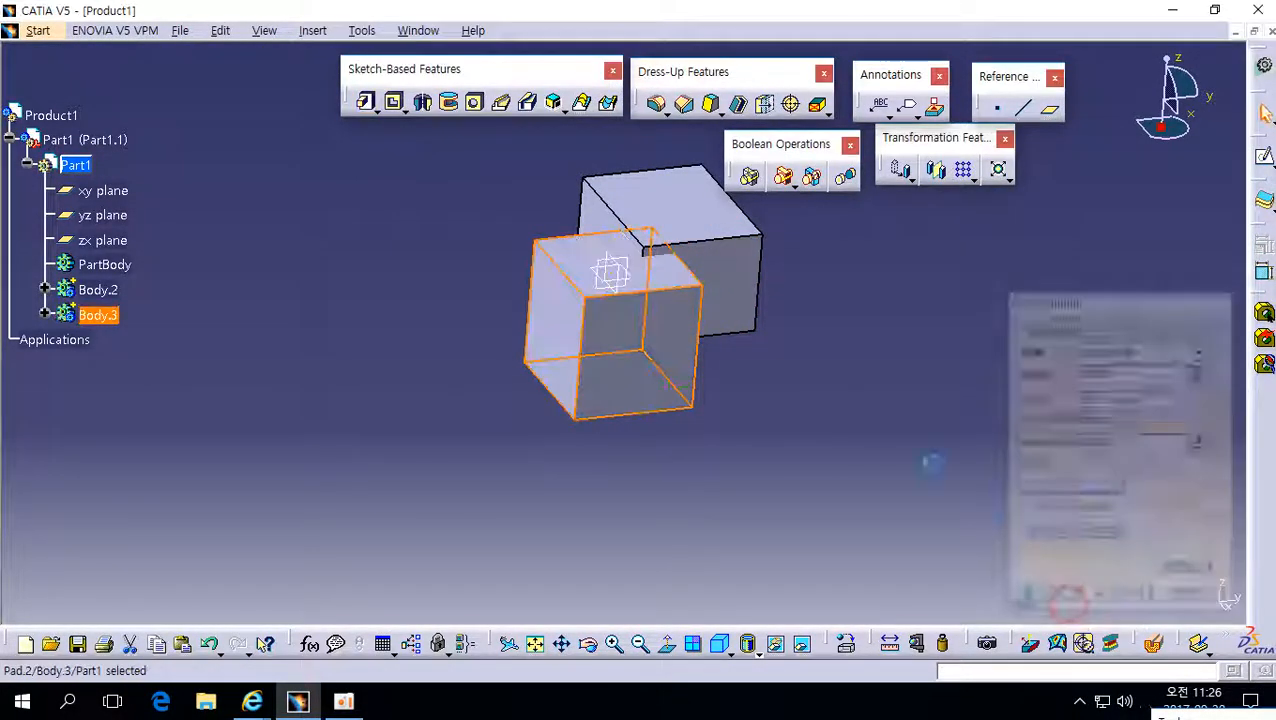
{"action": "left_click", "coordinate": [930, 463]}
- Examine the region where the Body.2 and Body.3 blocks overlap and the edges along which their faces meet
{"action": "middle_click_drag", "start_coordinate": [786, 374], "coordinate": [656, 304]}
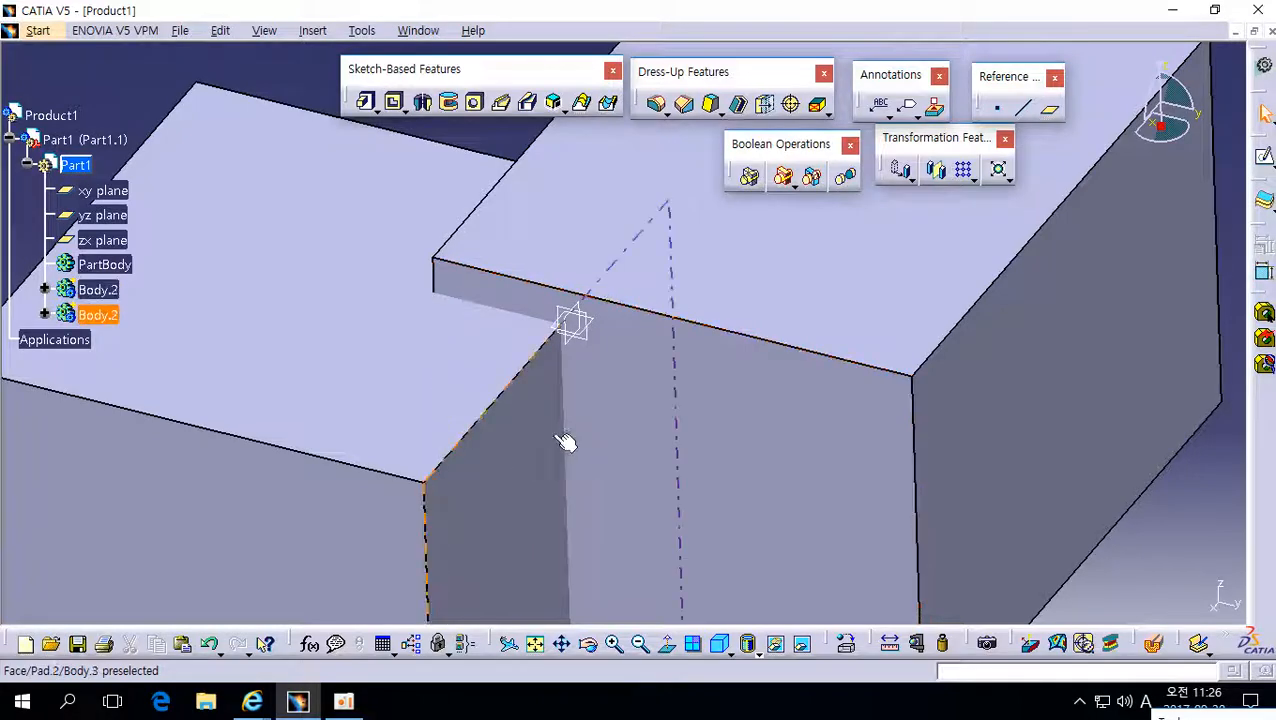
{"action": "middle_click_drag", "start_coordinate": [621, 436], "coordinate": [591, 400]}
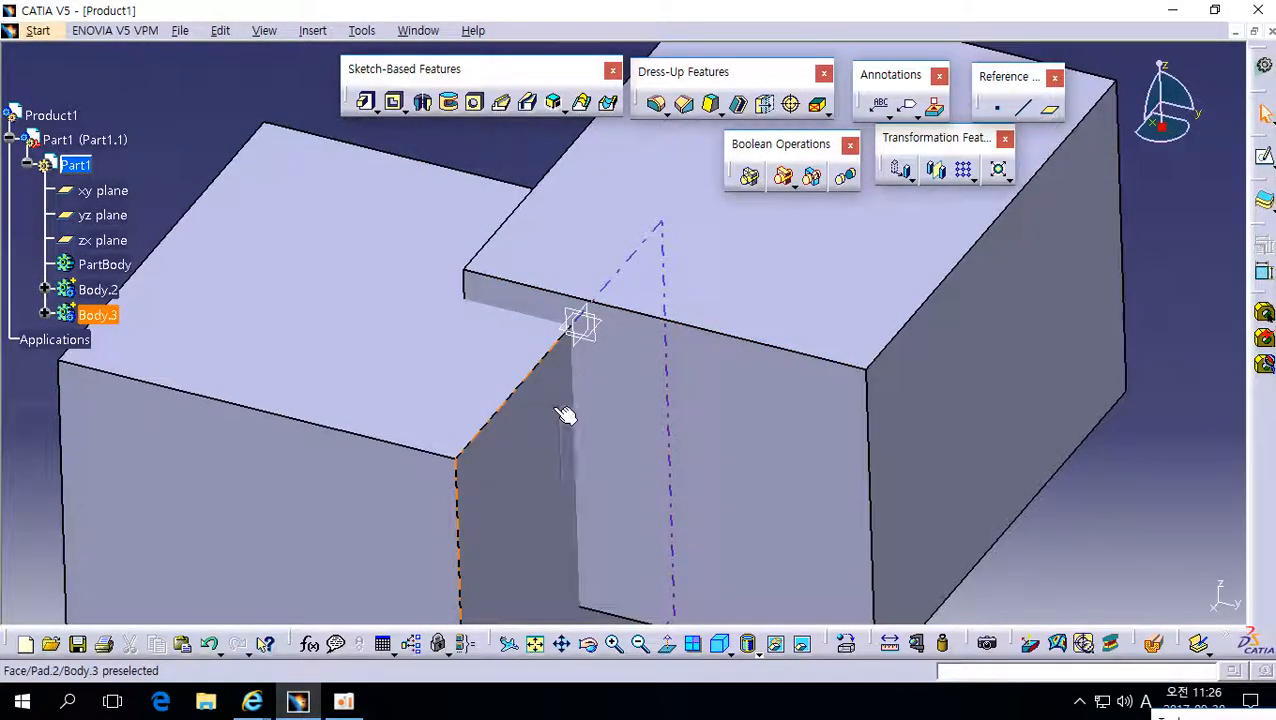
{"action": "middle_click_drag", "start_coordinate": [672, 370], "coordinate": [678, 327]}
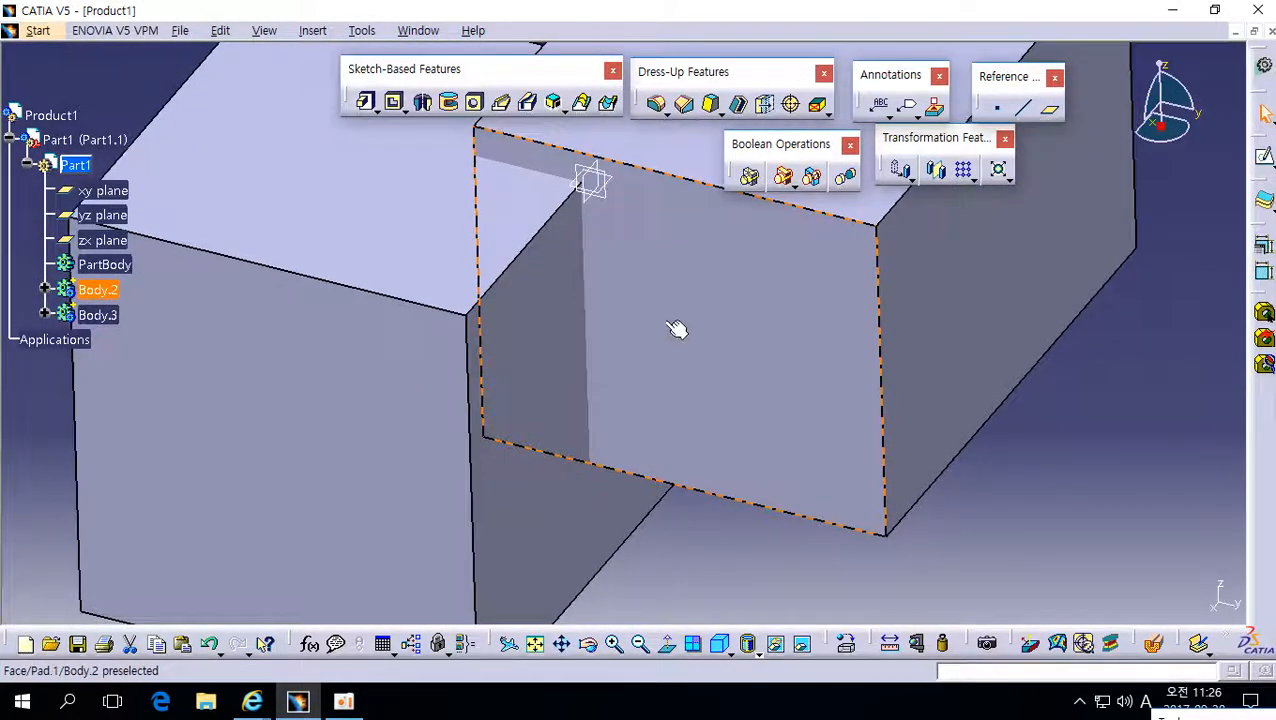
{"action": "middle_click_drag", "start_coordinate": [525, 412], "coordinate": [527, 418]}
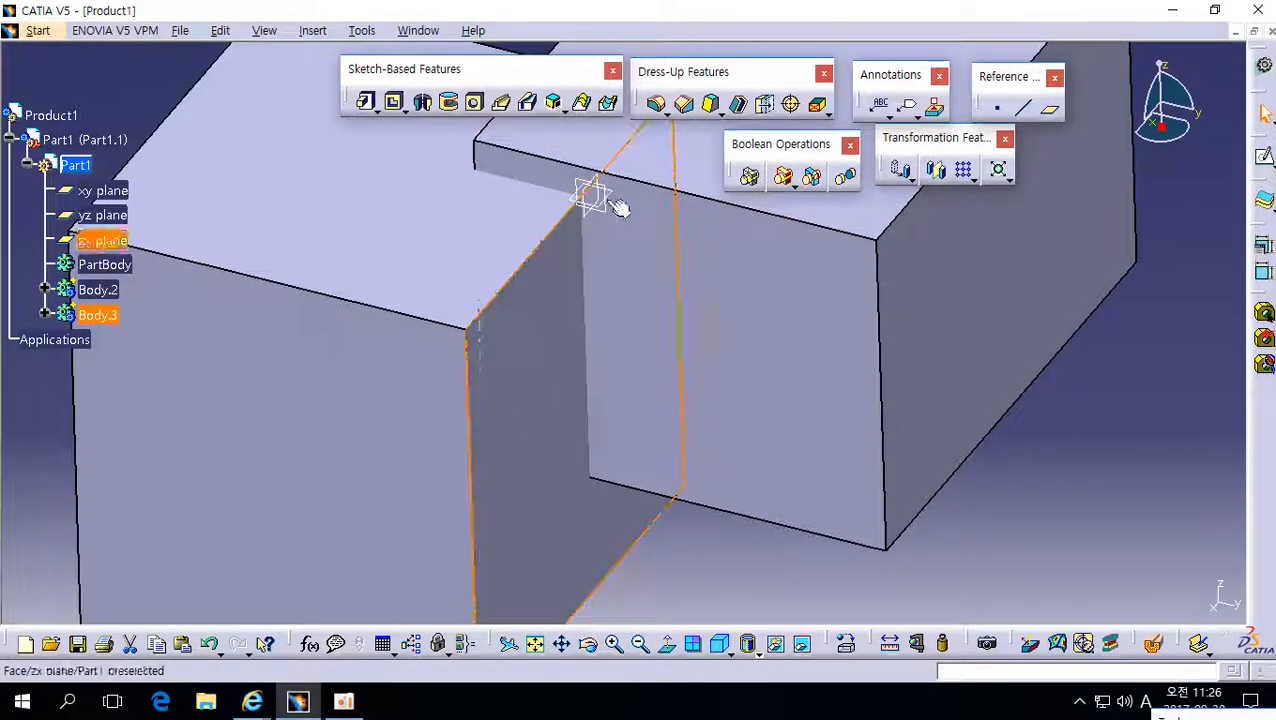
{"action": "left_click", "coordinate": [532, 576]}
{"action": "middle_click_drag", "start_coordinate": [464, 362], "coordinate": [485, 450]}
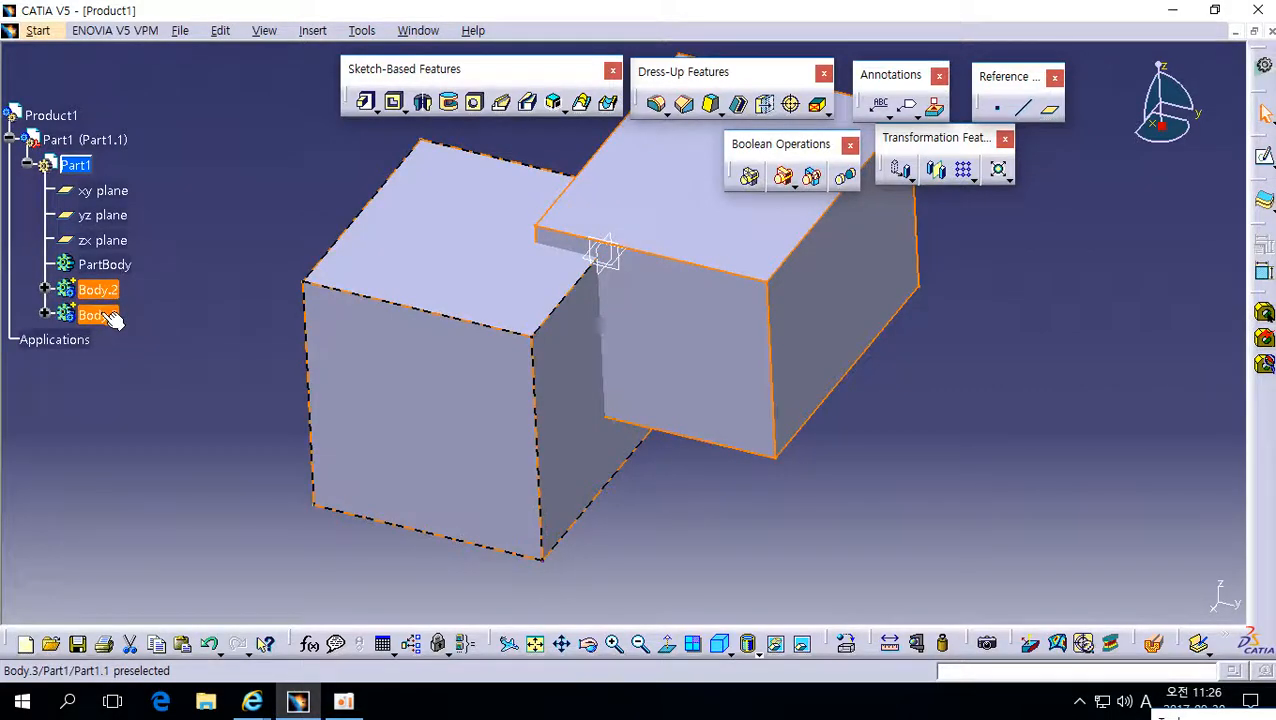
{"action": "left_click", "coordinate": [112, 316]}
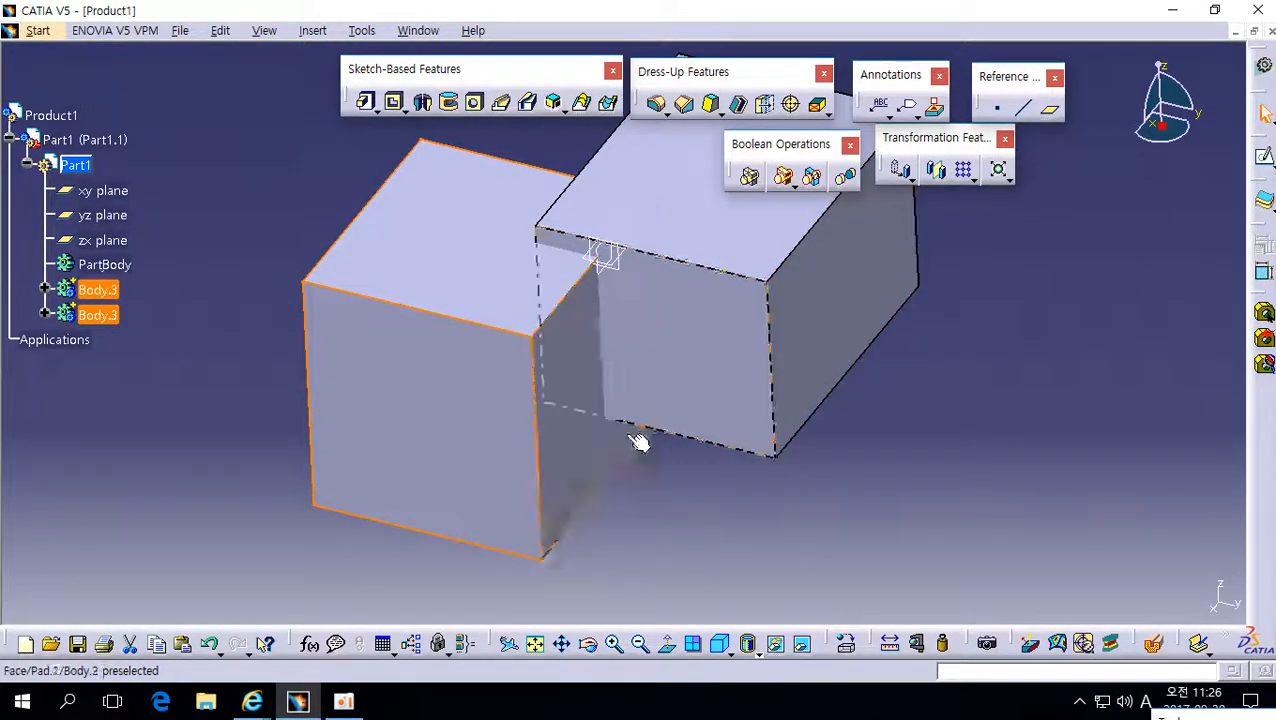
{"action": "left_click", "coordinate": [668, 458]}
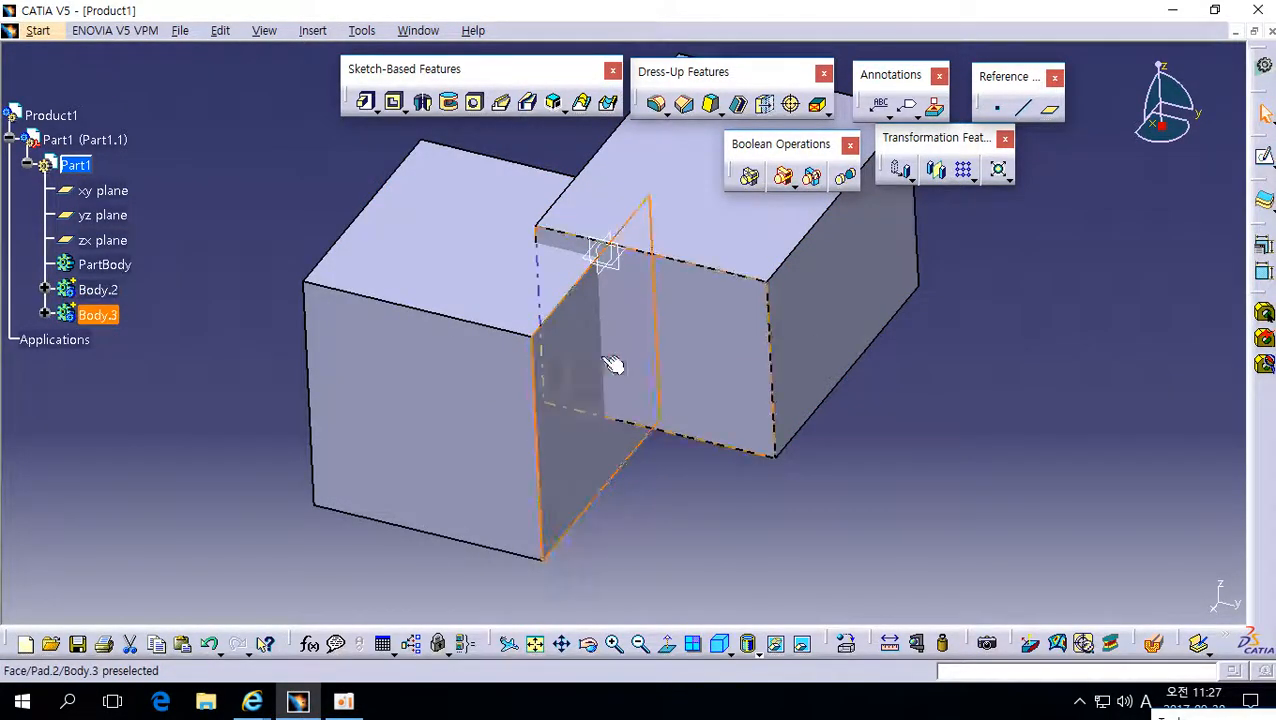
{"action": "left_click", "coordinate": [571, 372]}
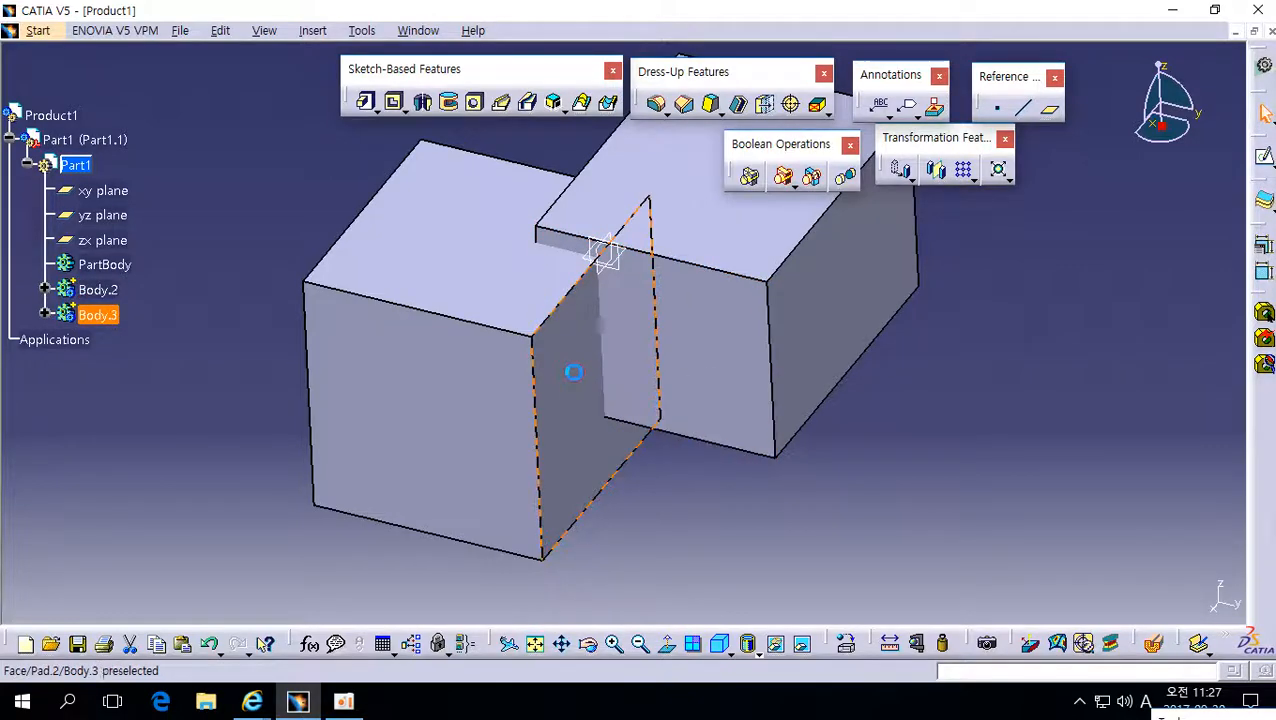
{"action": "left_click", "coordinate": [727, 343]}
{"action": "left_click", "coordinate": [577, 373]}
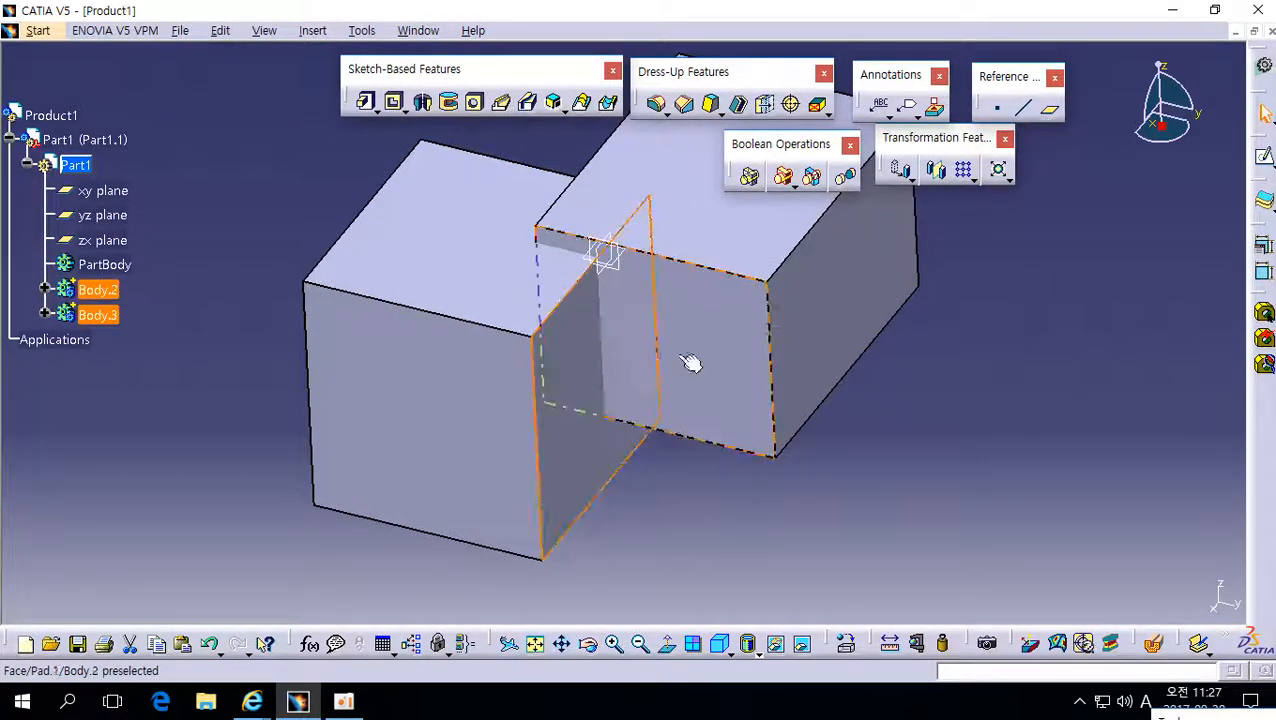
{"action": "left_click", "coordinate": [688, 360]}
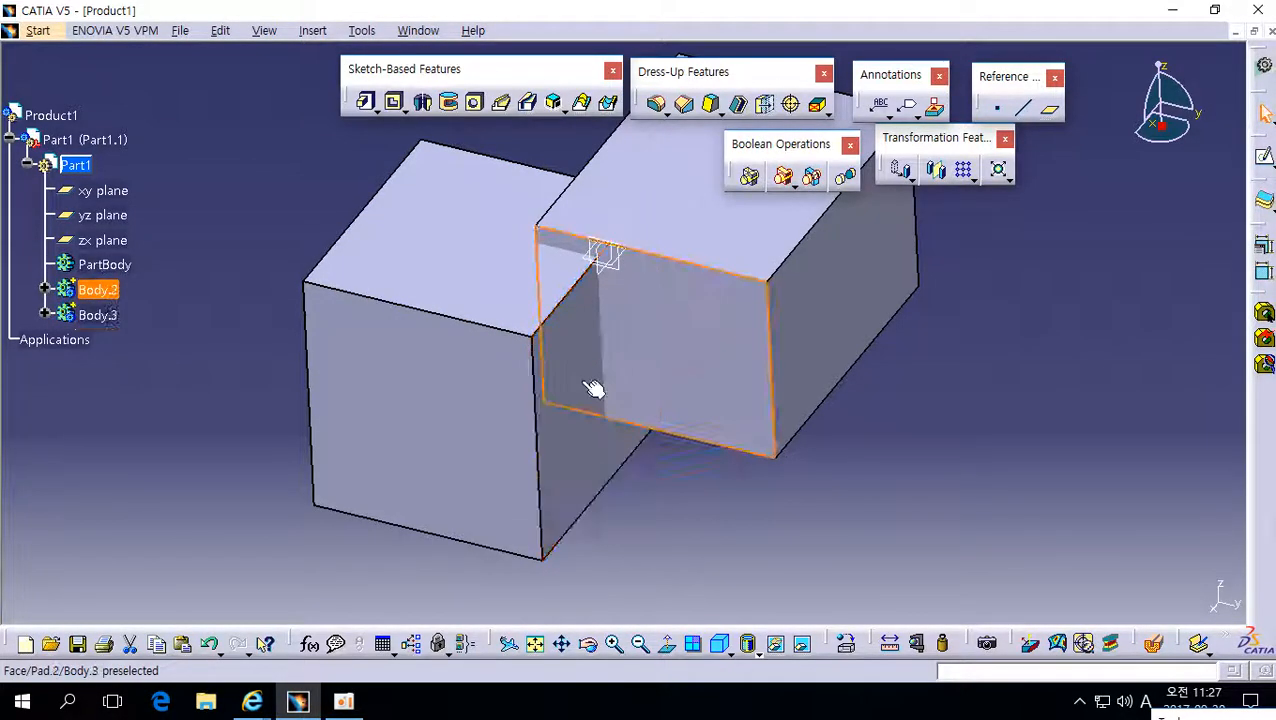
- Define Body.2 as the in-work object and assemble Body.3 to it
{"action": "right_click", "coordinate": [120, 297]}
{"action": "left_click", "coordinate": [190, 501]}
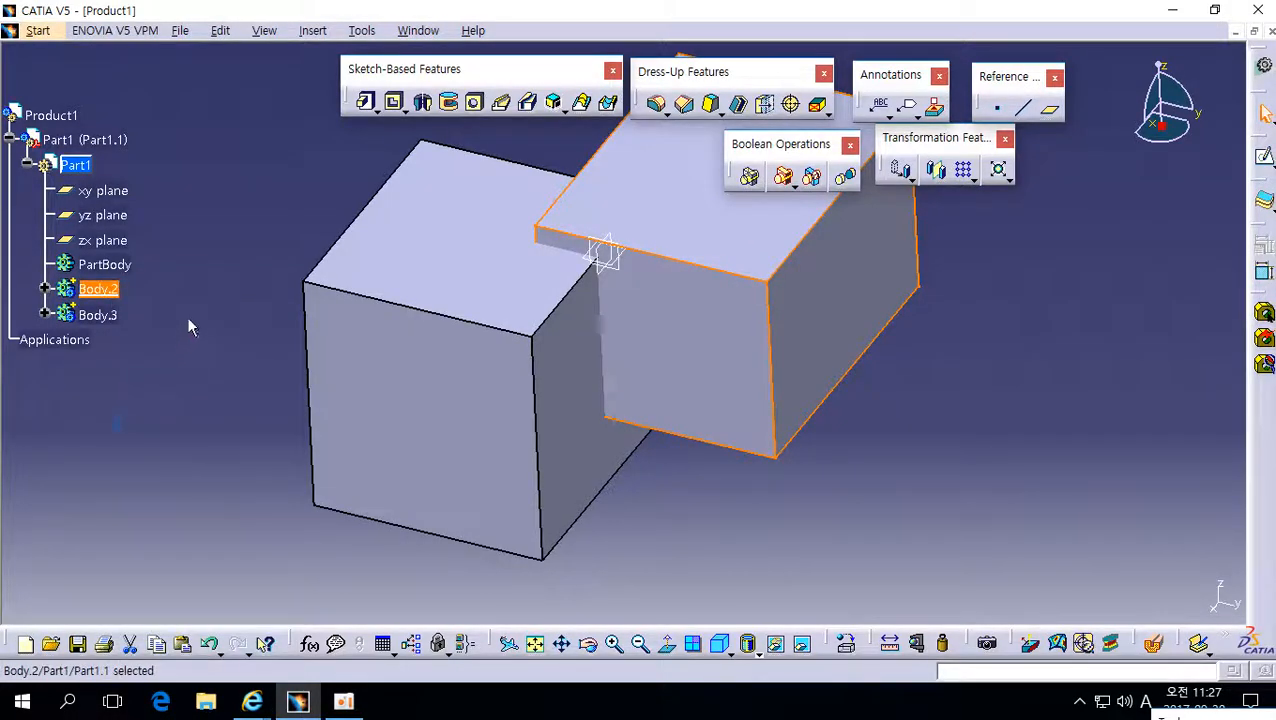
{"action": "right_click", "coordinate": [114, 318]}
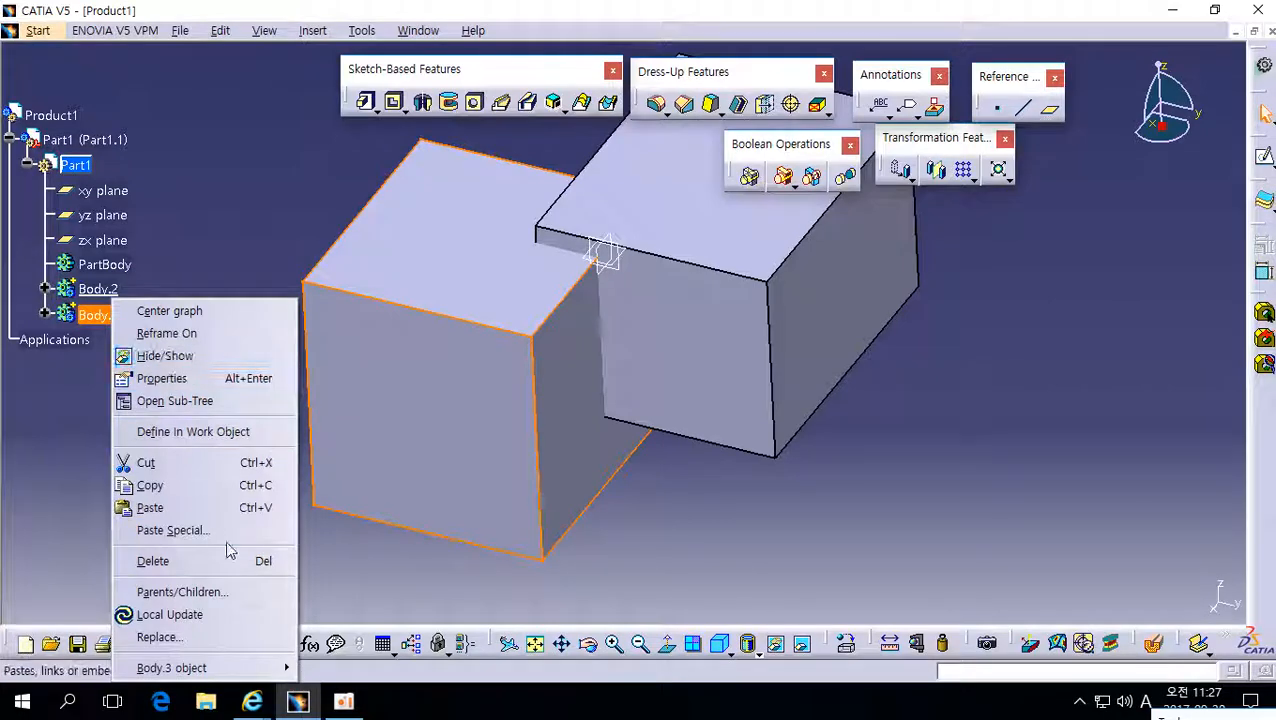
{"action": "mouse_move", "coordinate": [222, 668]}
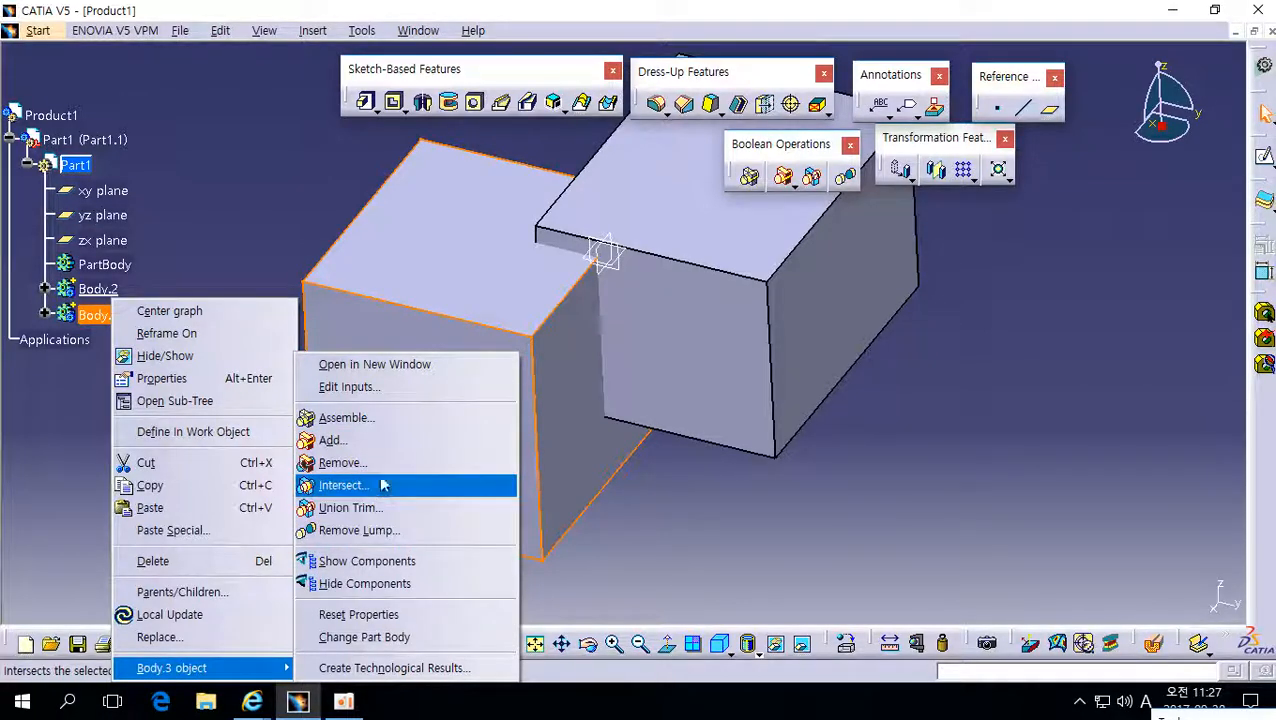
{"action": "left_click", "coordinate": [352, 417]}
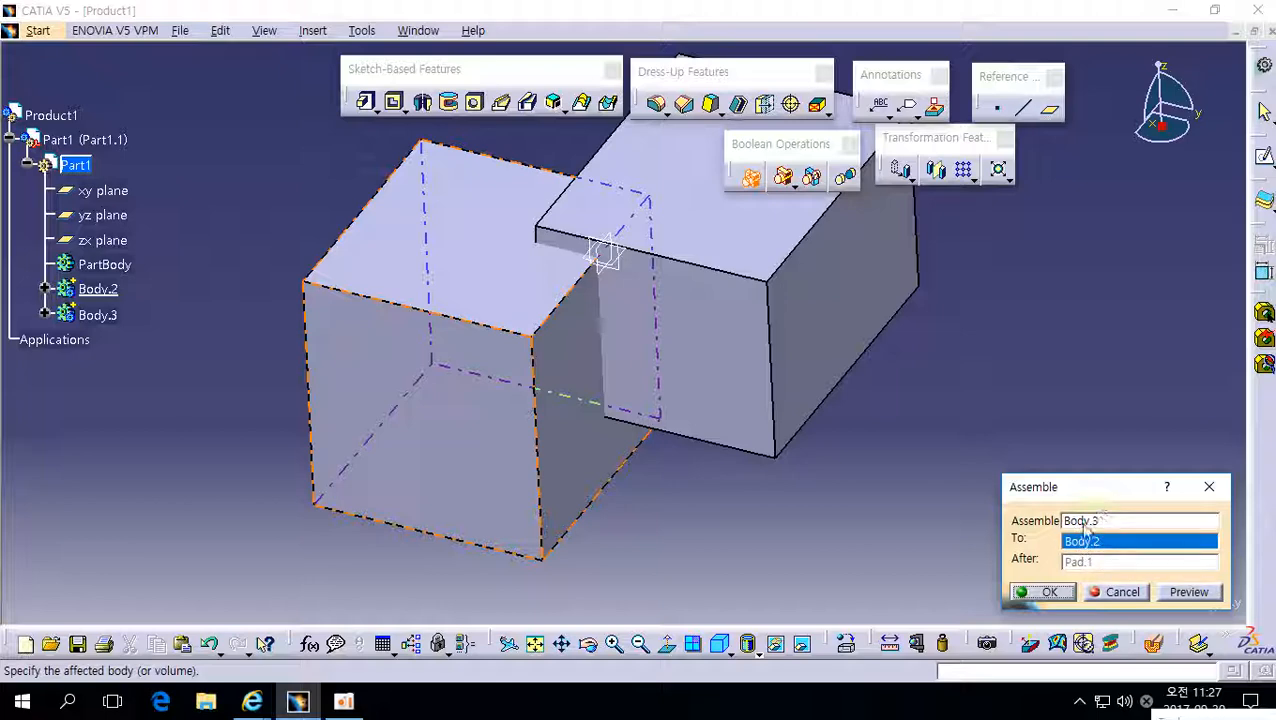
{"action": "left_click", "coordinate": [1046, 593]}
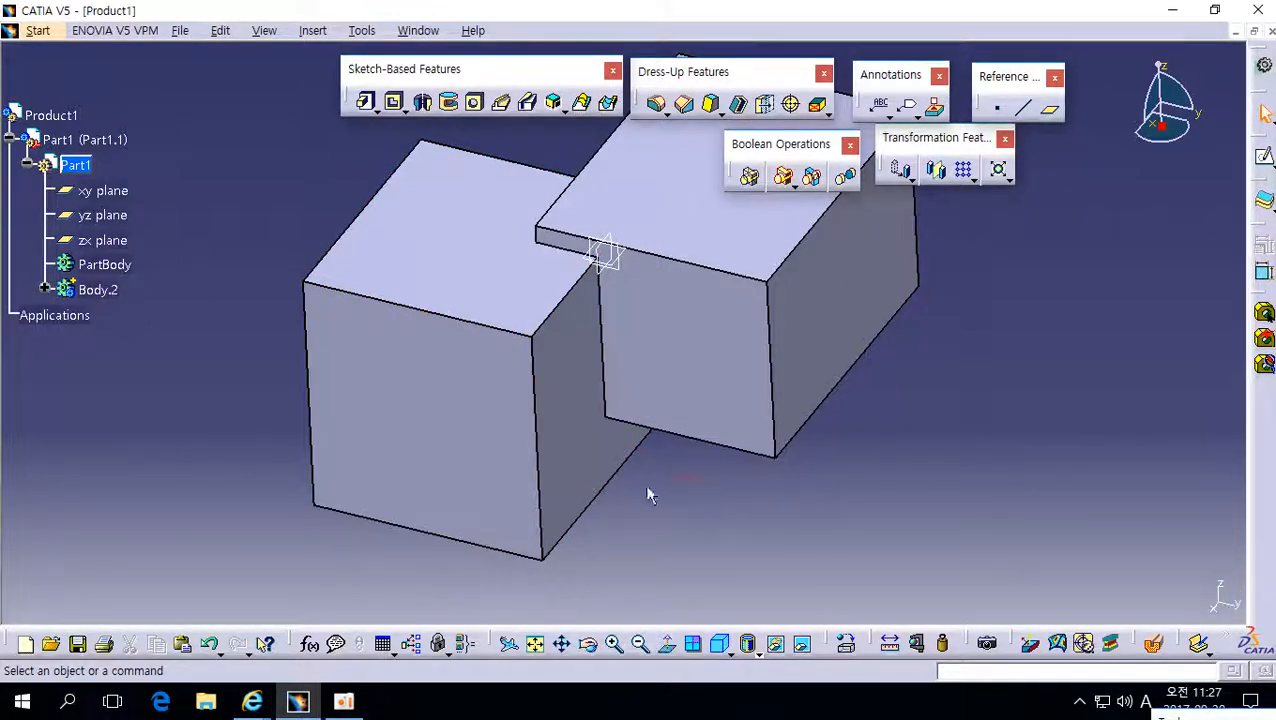
- Expand Body.2 and its Assemble operation in the specification tree to view their structure
{"action": "left_click", "coordinate": [44, 289]}
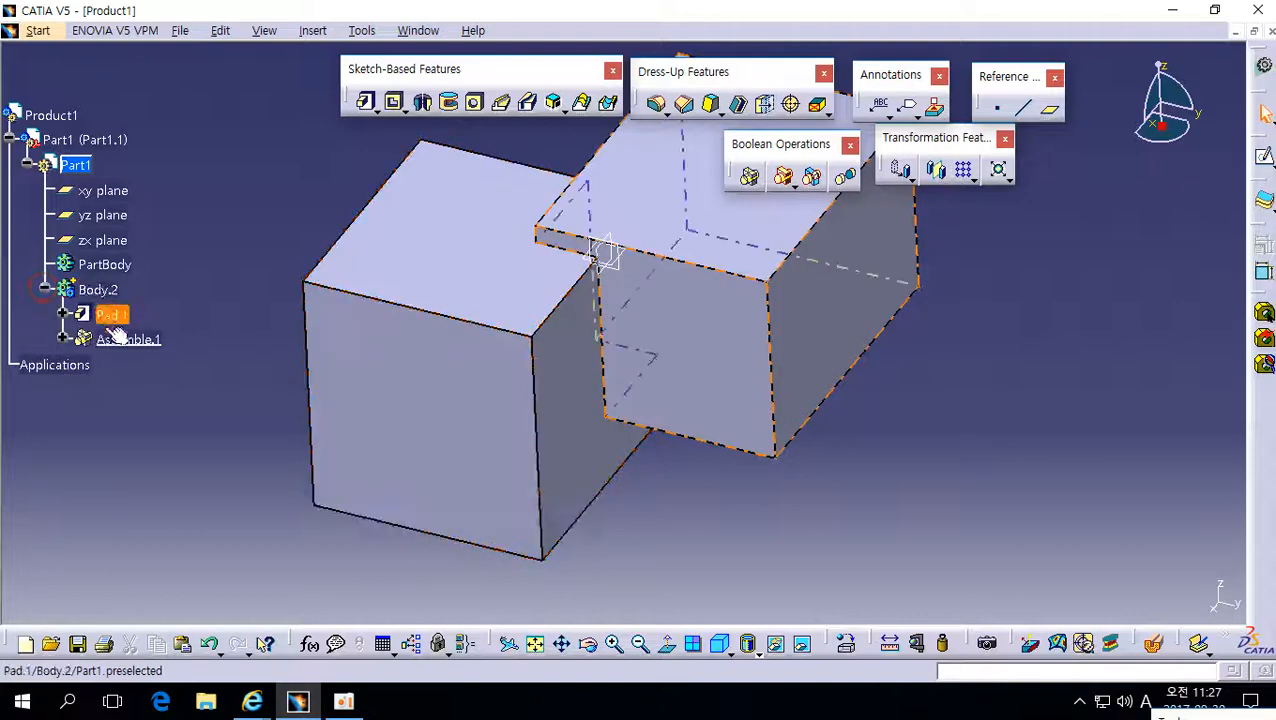
{"action": "left_click", "coordinate": [62, 339]}
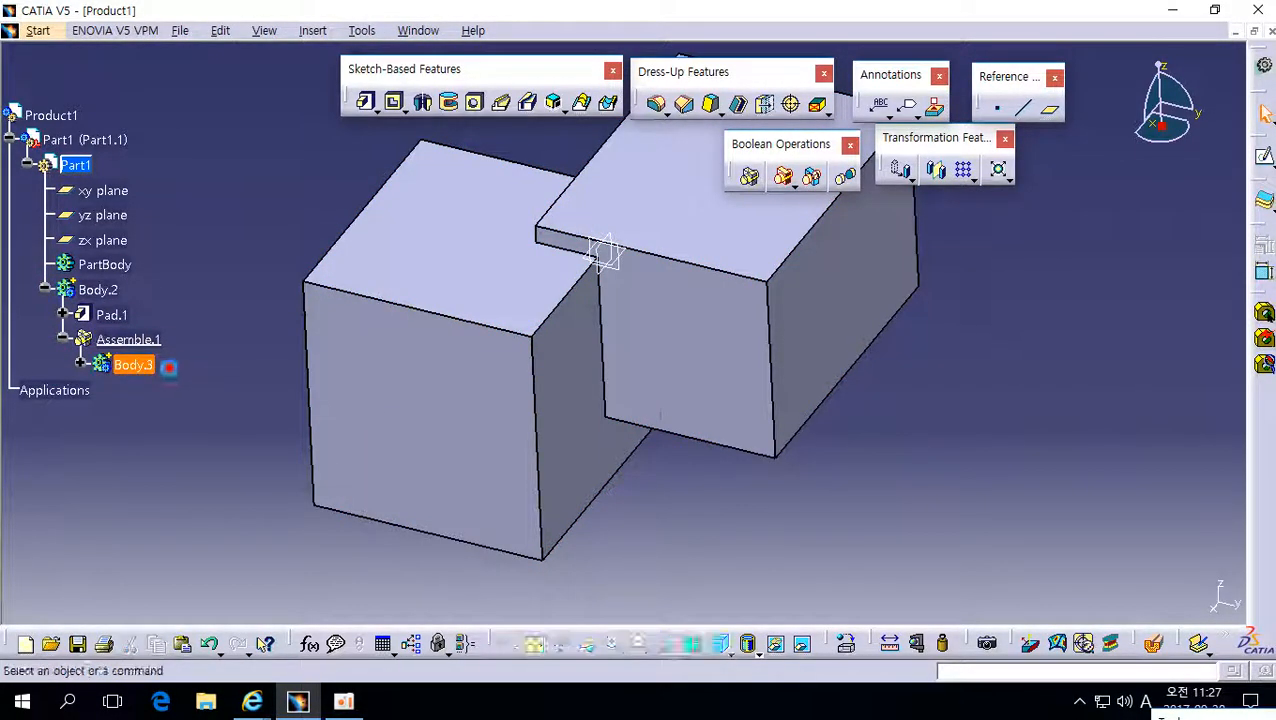
{"action": "left_click", "coordinate": [217, 280]}
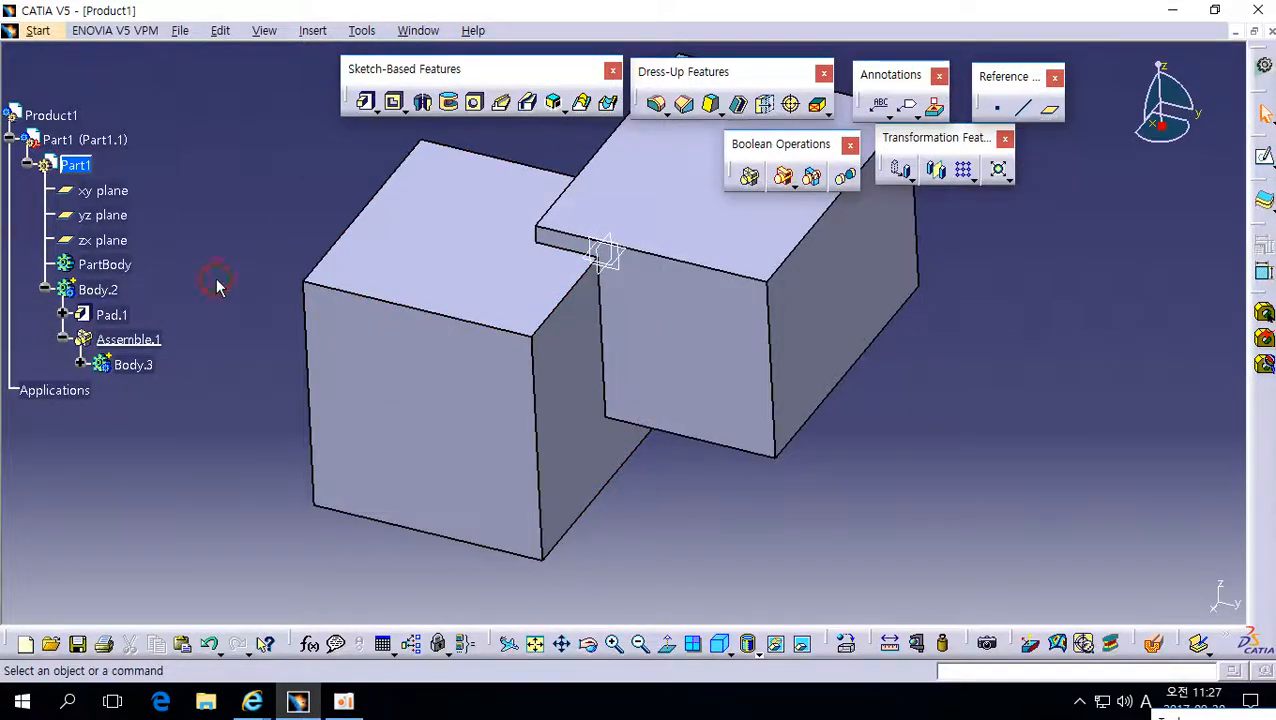
- Make Body.2 the in-work object again and view the junction of the assembled blocks
{"action": "right_click", "coordinate": [97, 289]}
{"action": "left_click", "coordinate": [150, 420]}
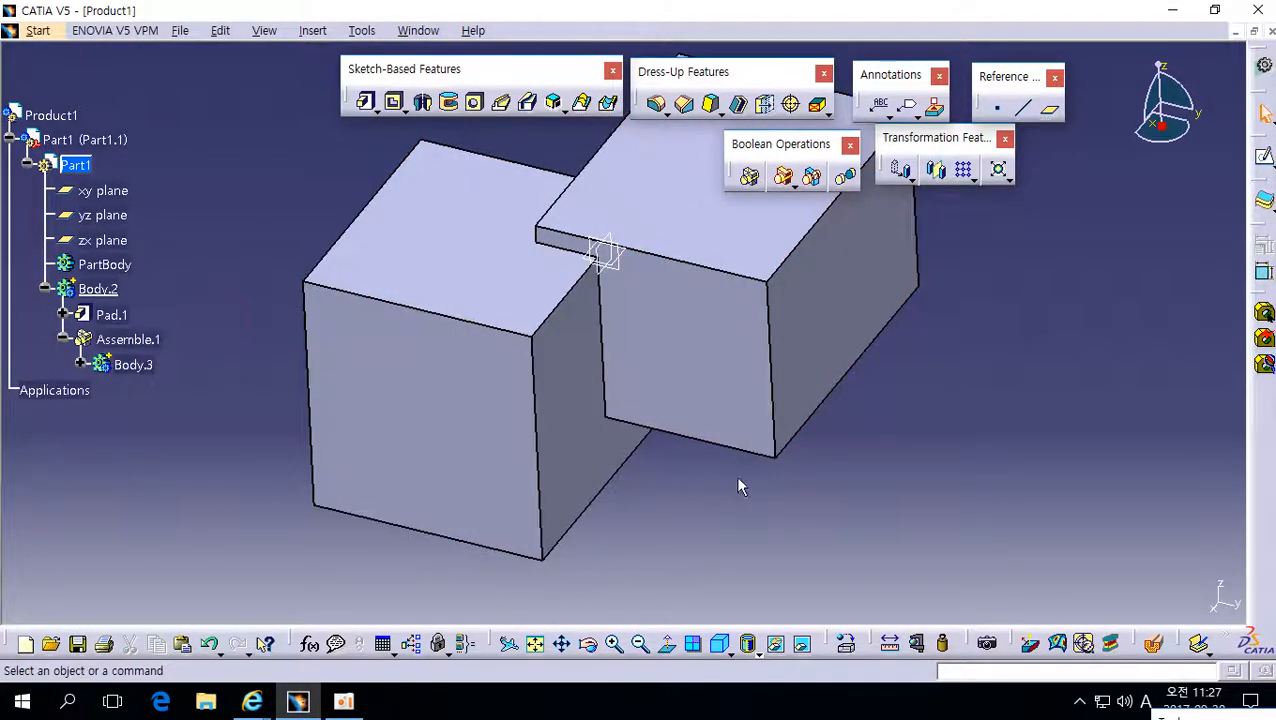
{"action": "middle_click_drag", "start_coordinate": [738, 487], "coordinate": [644, 527]}
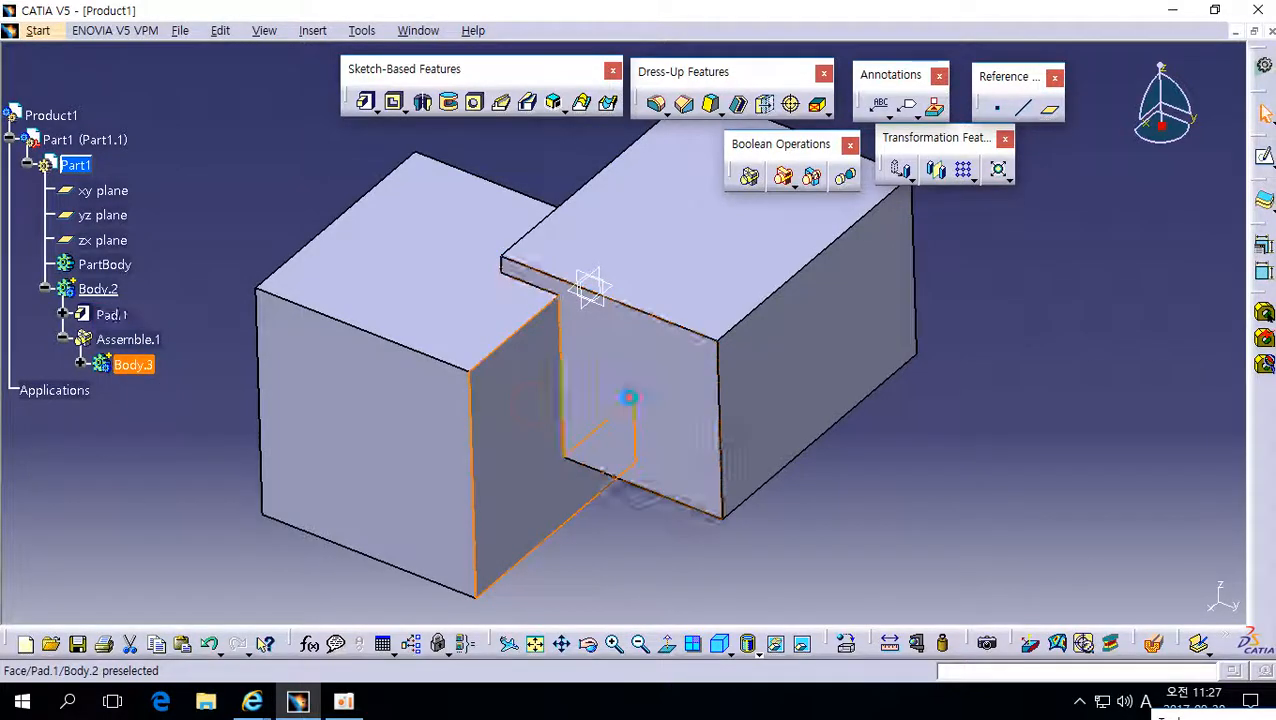
- Examine the faces and shared edges of the assembled Body.2 and Body.3 blocks where they meet
{"action": "left_click", "coordinate": [612, 393]}
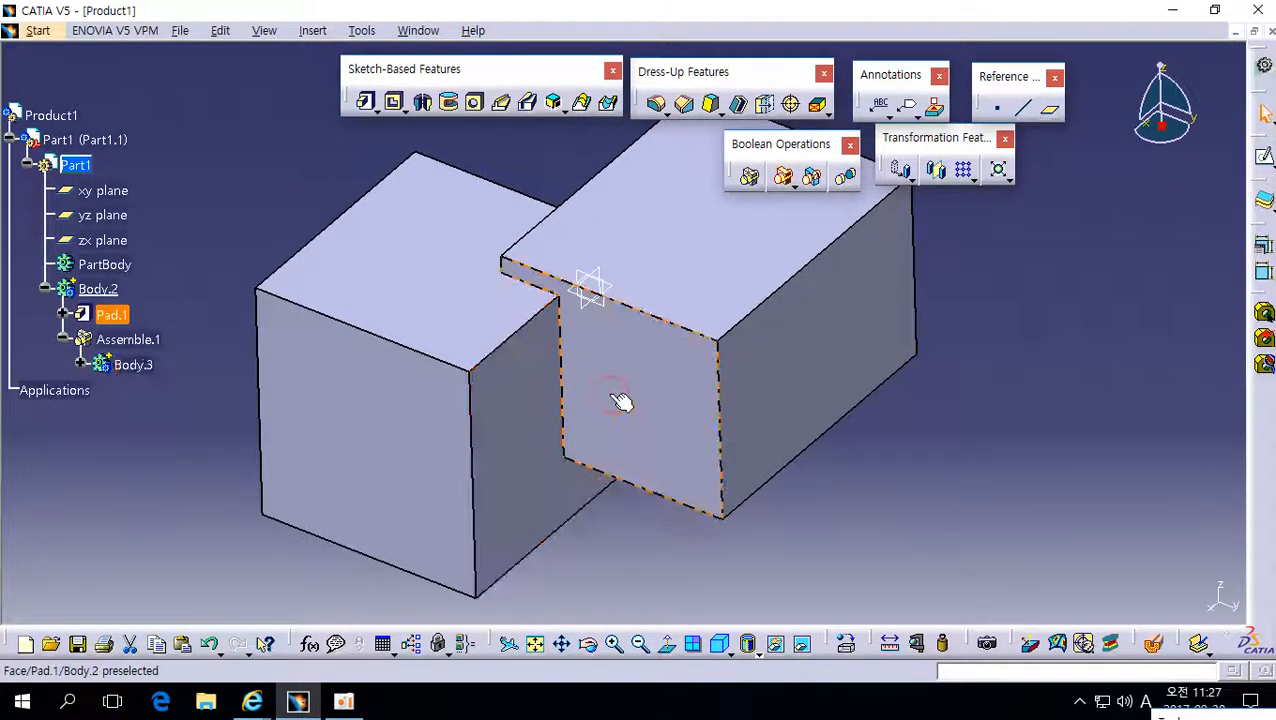
{"action": "middle_click", "coordinate": [549, 406]}
{"action": "middle_click_drag", "start_coordinate": [553, 410], "coordinate": [504, 409]}
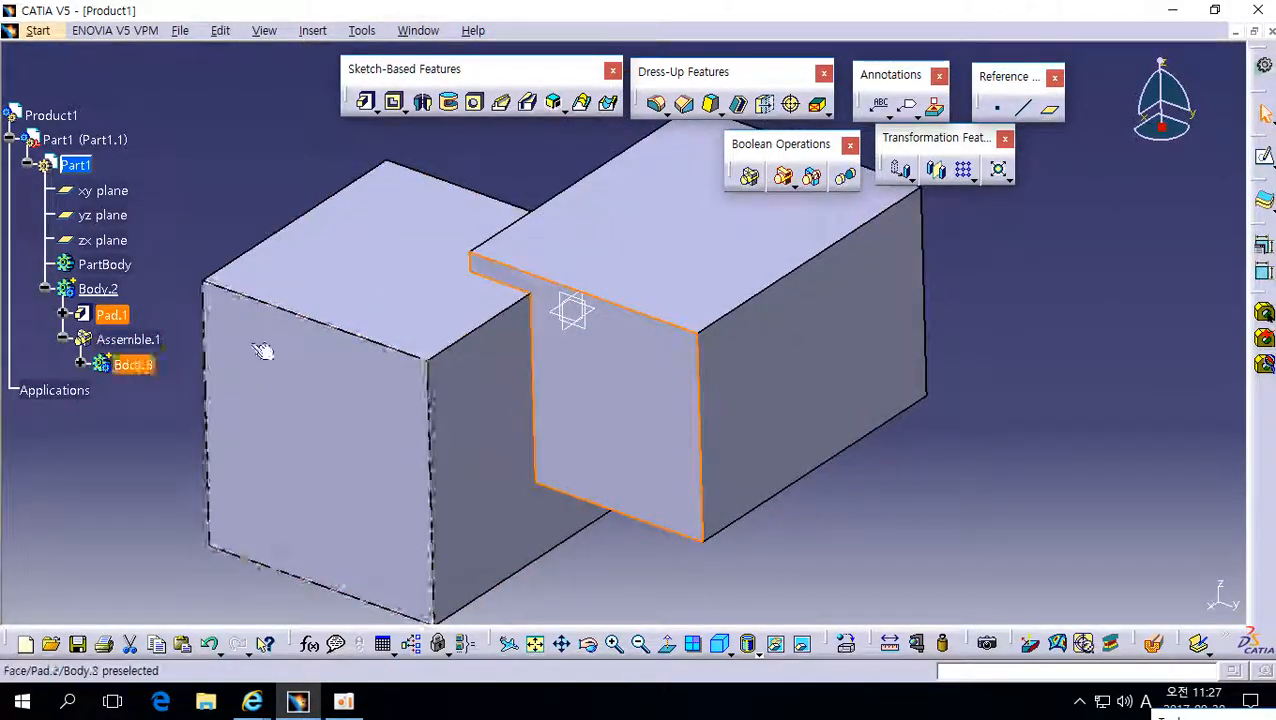
{"action": "left_click", "coordinate": [459, 373]}
{"action": "left_click", "coordinate": [101, 290]}
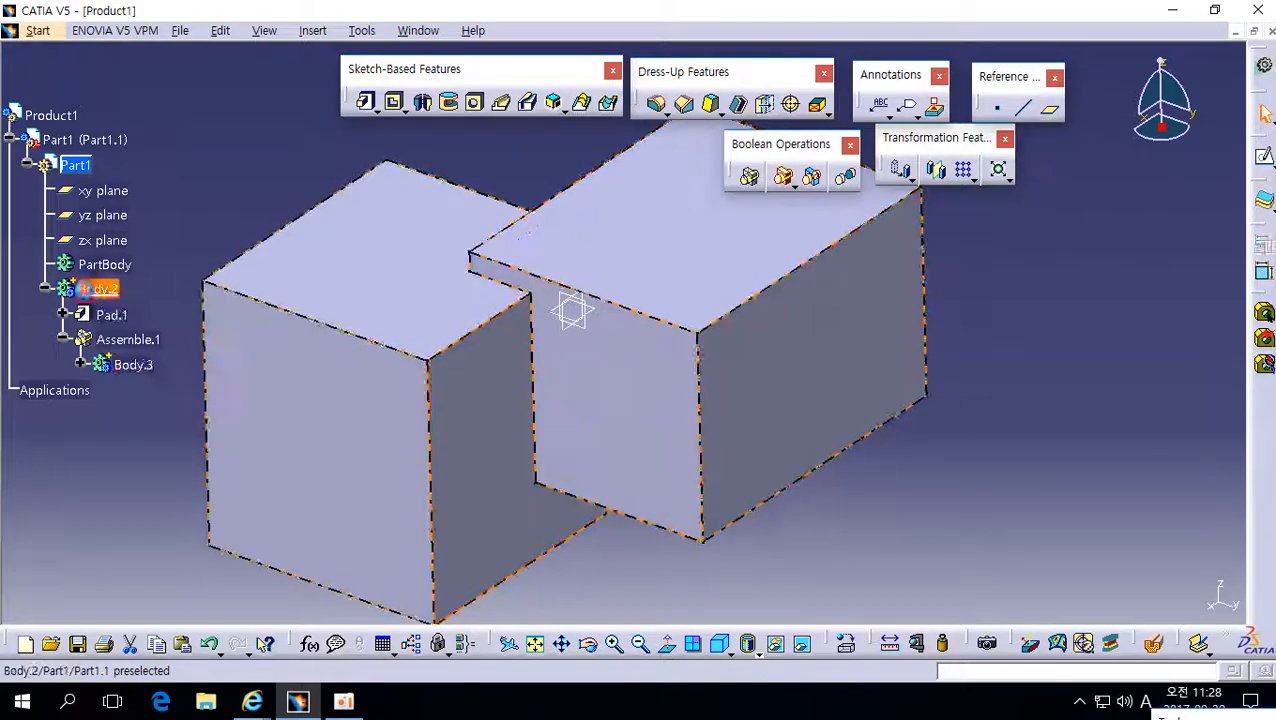
{"action": "left_click", "coordinate": [599, 415]}
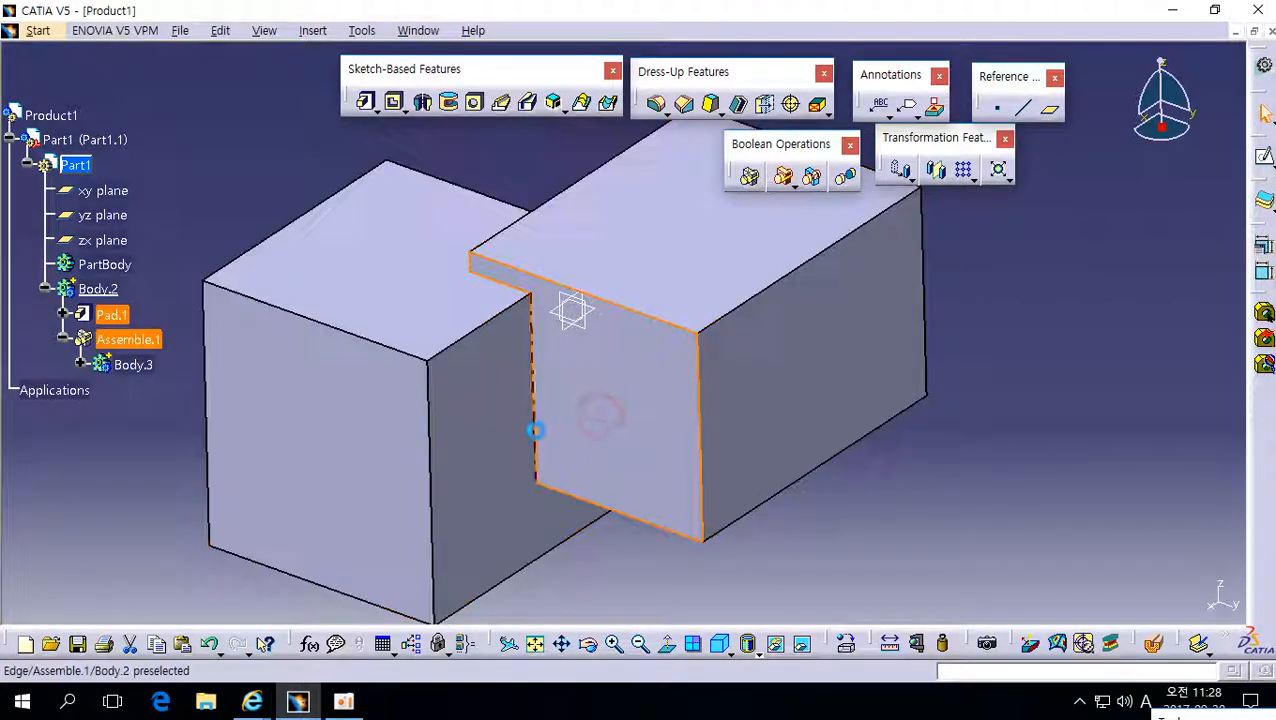
{"action": "left_click", "coordinate": [515, 431]}
{"action": "left_click", "coordinate": [567, 403]}
{"action": "left_click", "coordinate": [493, 441]}
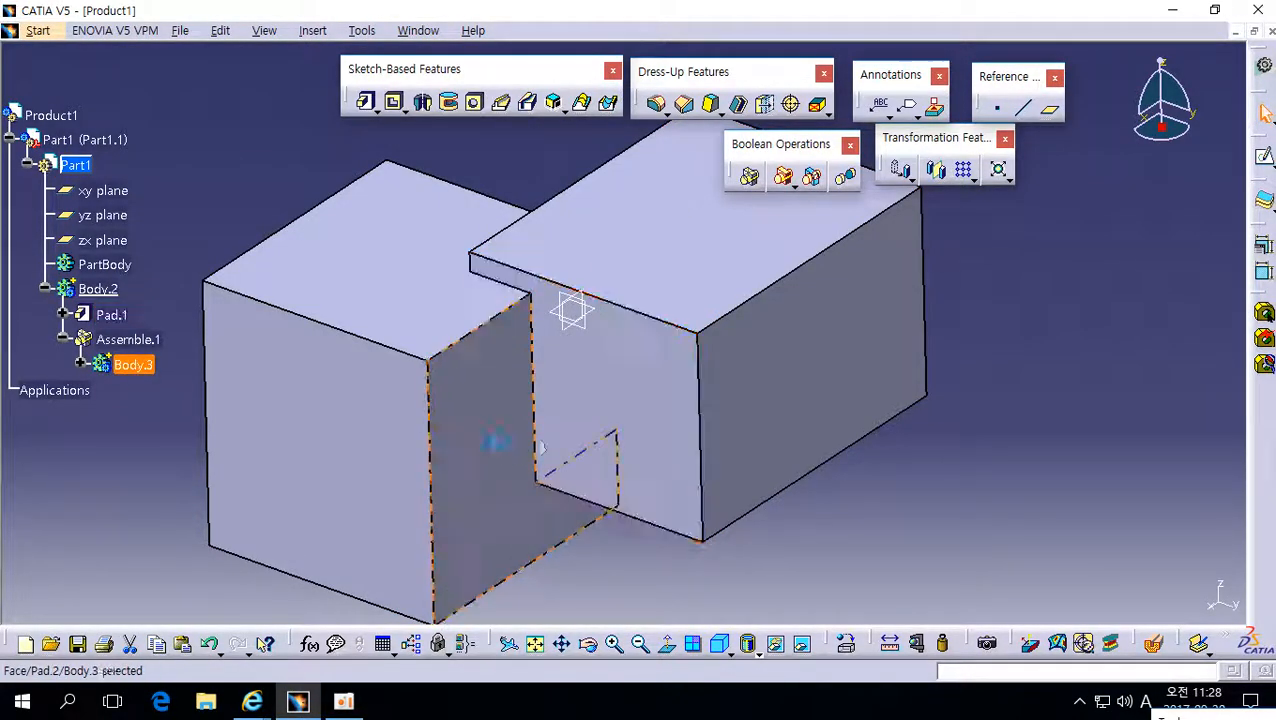
{"action": "left_click", "coordinate": [572, 504]}
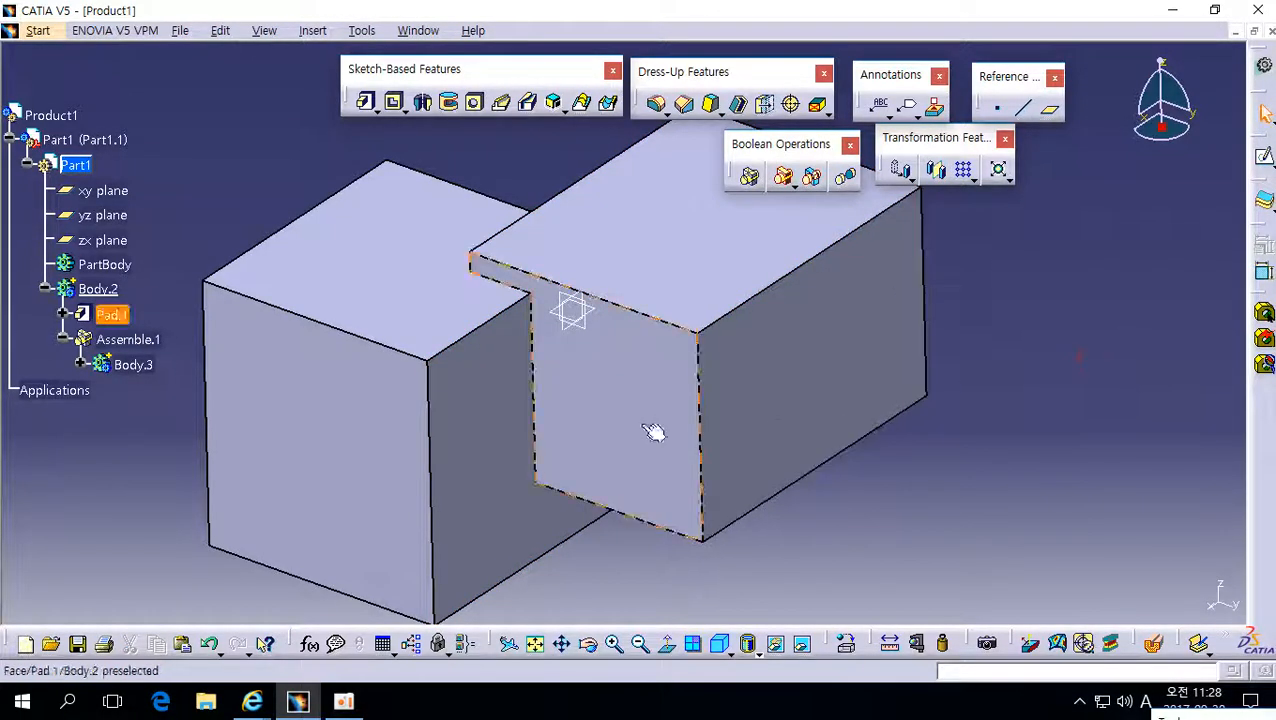
{"action": "middle_click_drag", "start_coordinate": [655, 433], "coordinate": [655, 484]}
{"action": "left_click", "coordinate": [290, 412]}
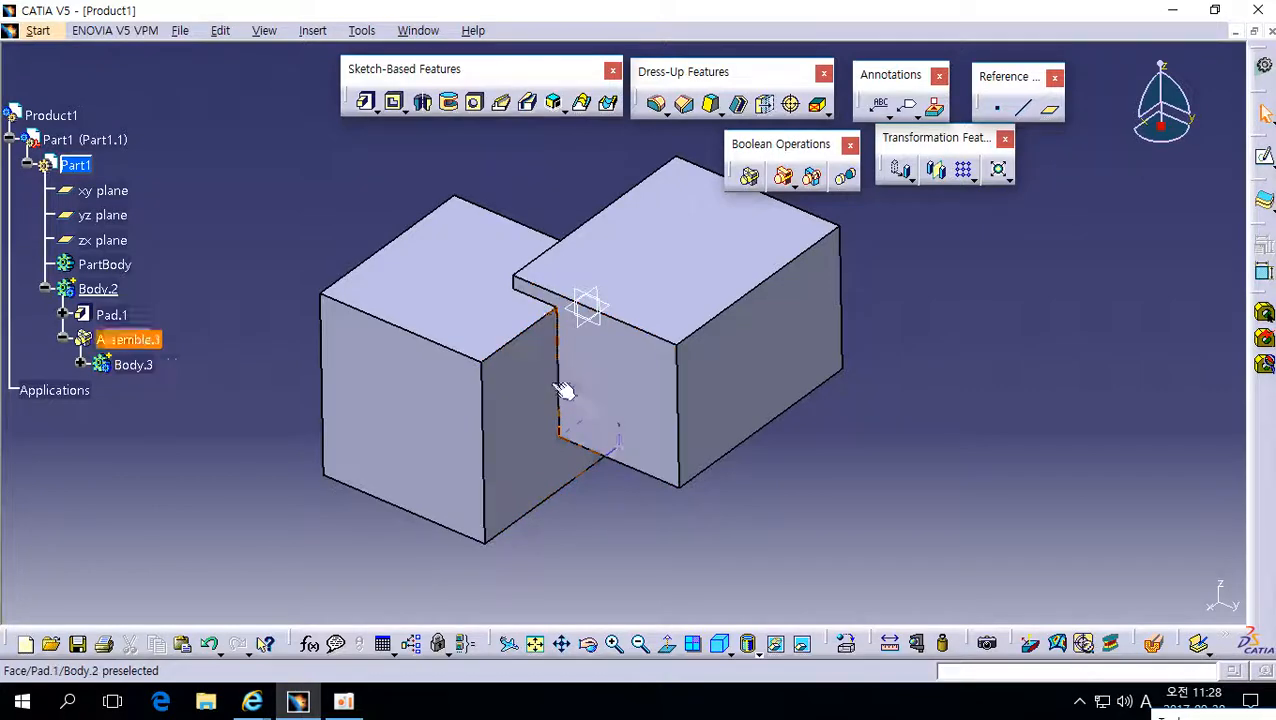
{"action": "right_click", "coordinate": [145, 340]}
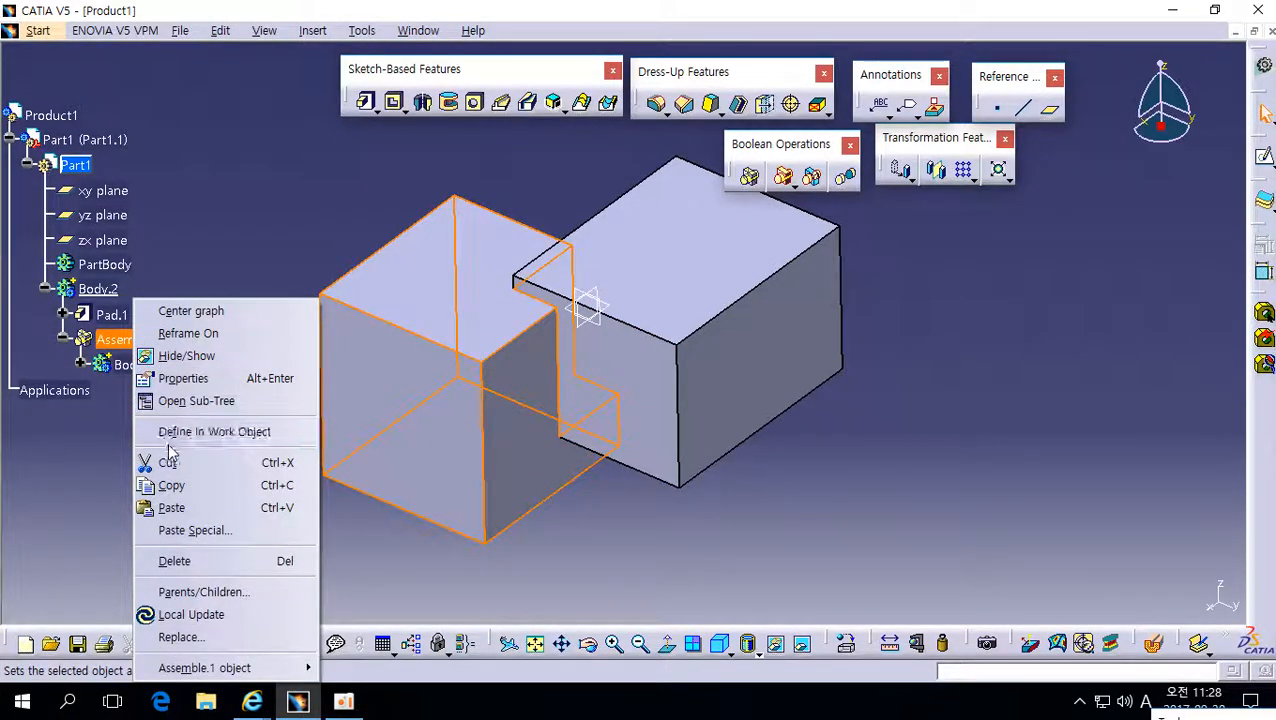
{"action": "left_click", "coordinate": [855, 369]}
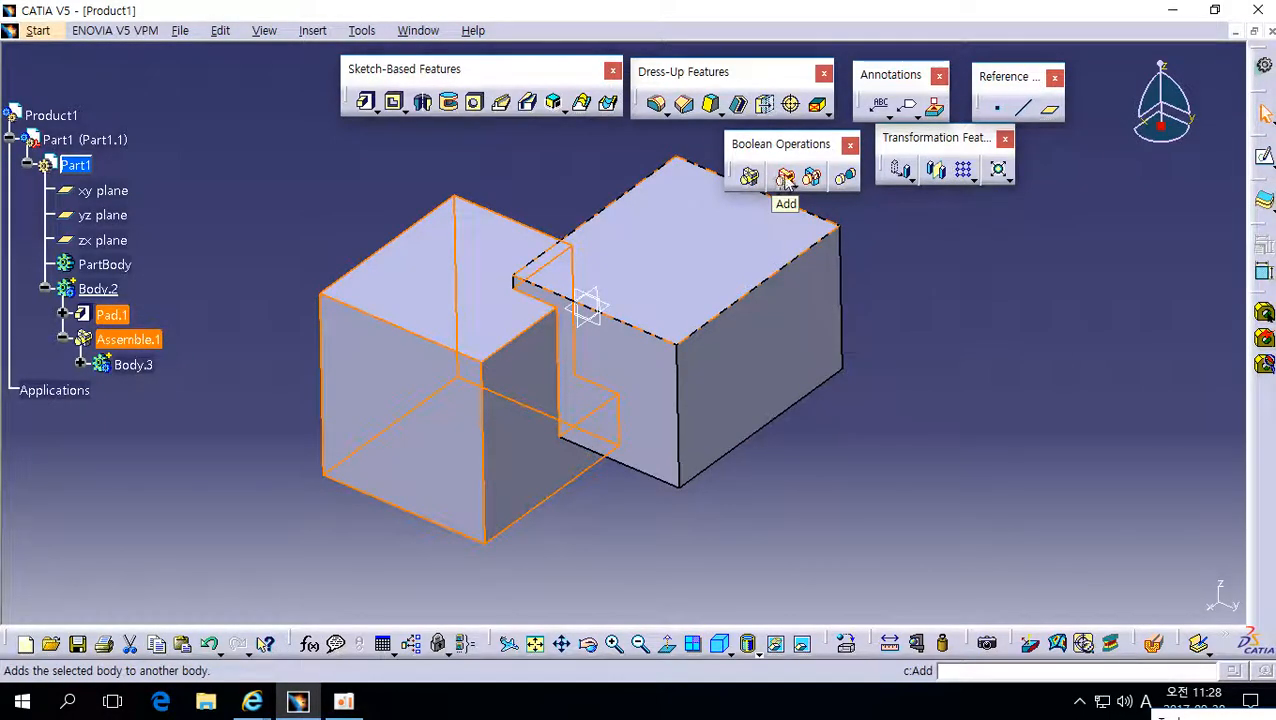
{"action": "left_click", "coordinate": [912, 273]}
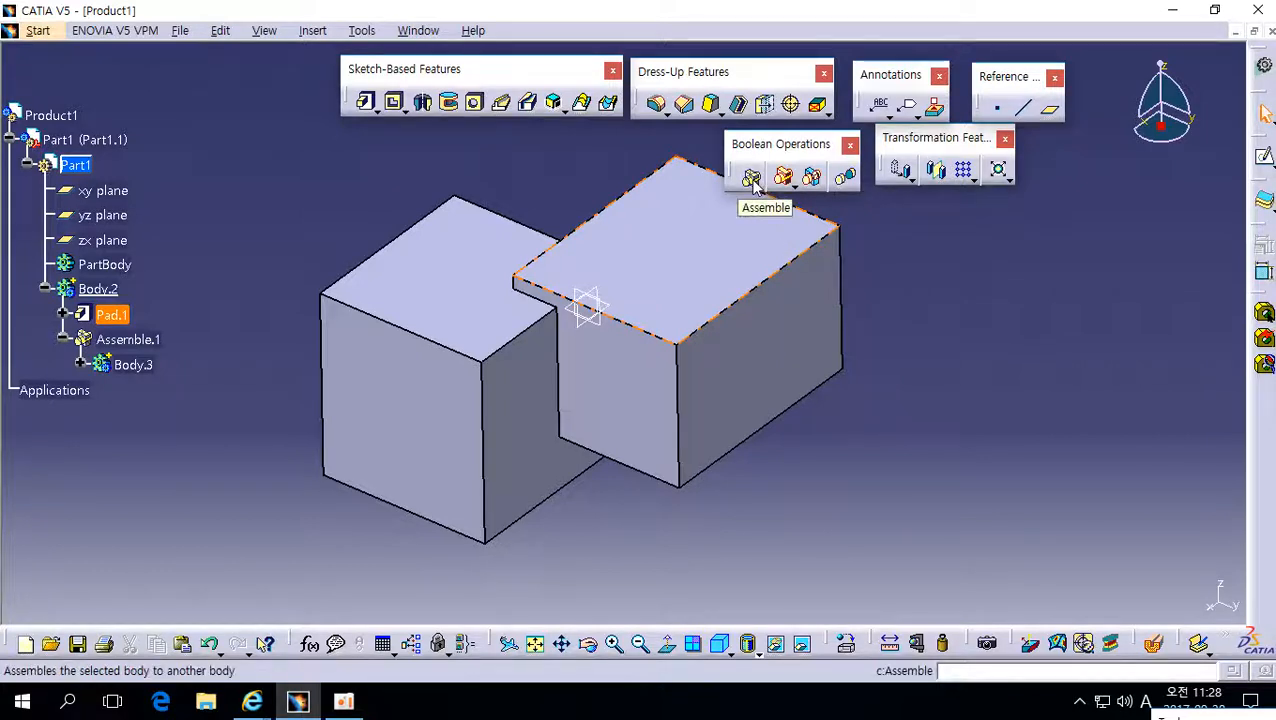
{"action": "left_click", "coordinate": [930, 397]}
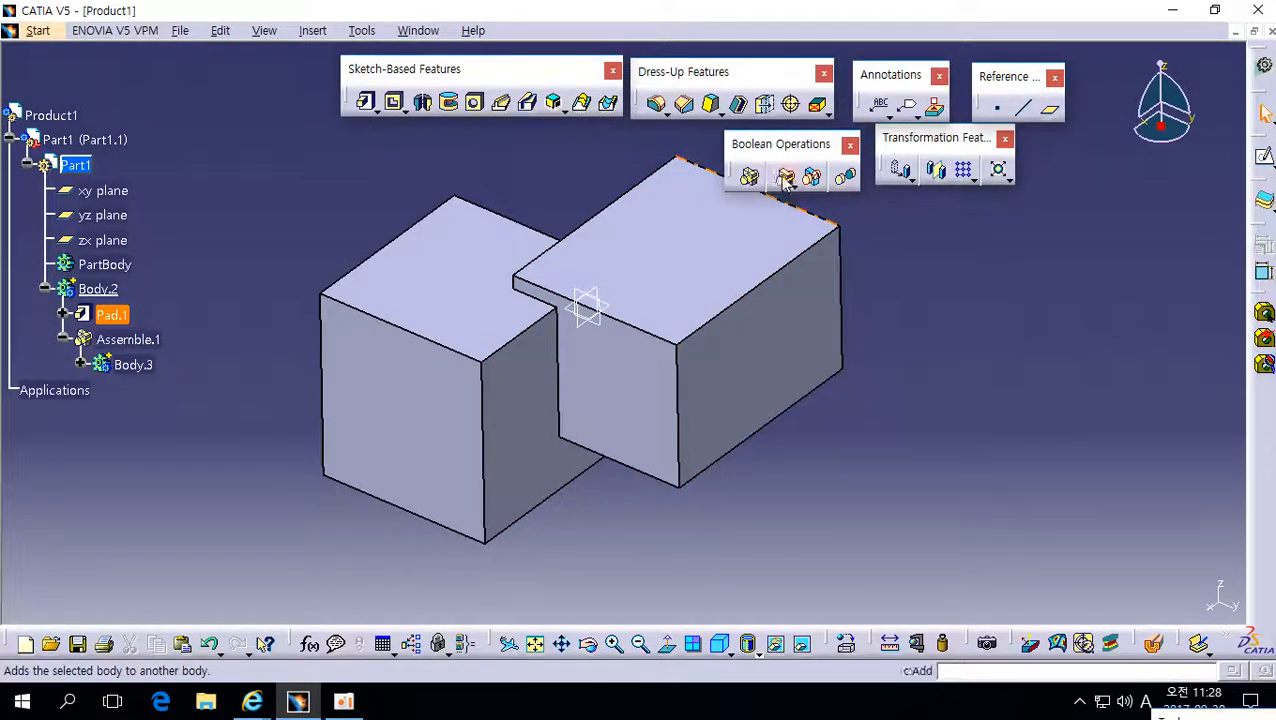
{"action": "right_click", "coordinate": [590, 384]}
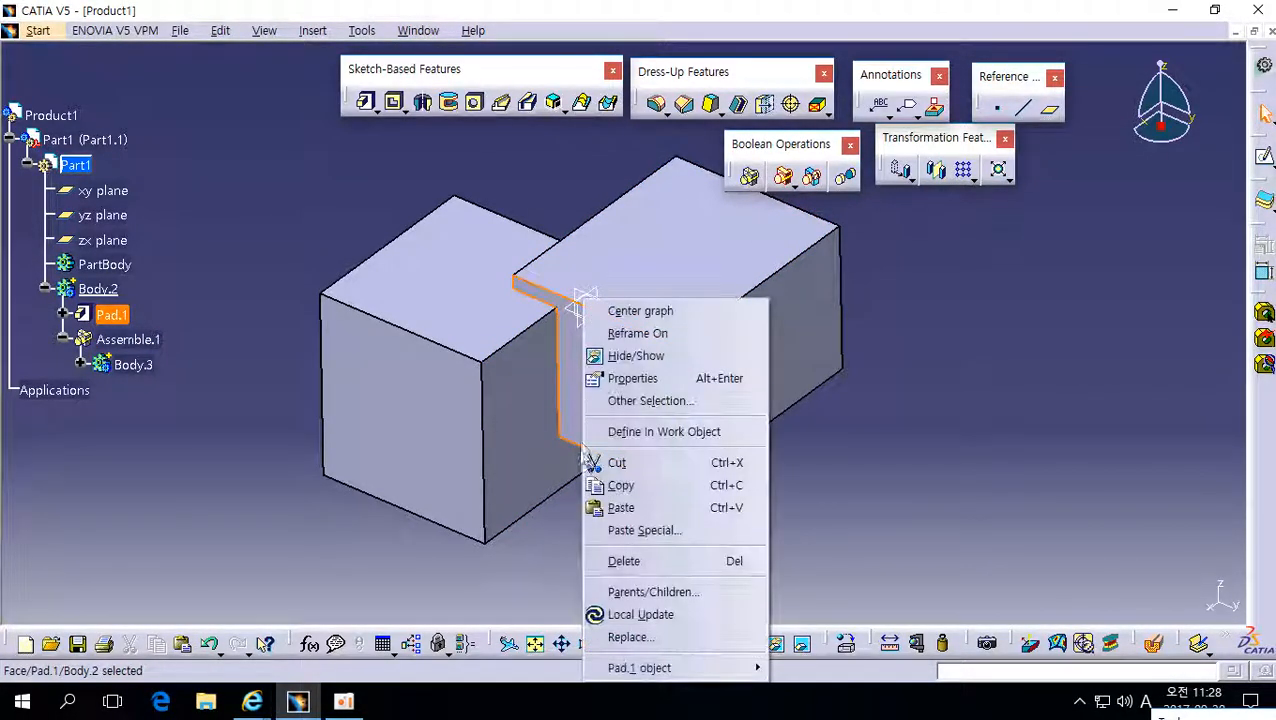
{"action": "left_click", "coordinate": [468, 556]}
{"action": "left_click", "coordinate": [570, 537]}
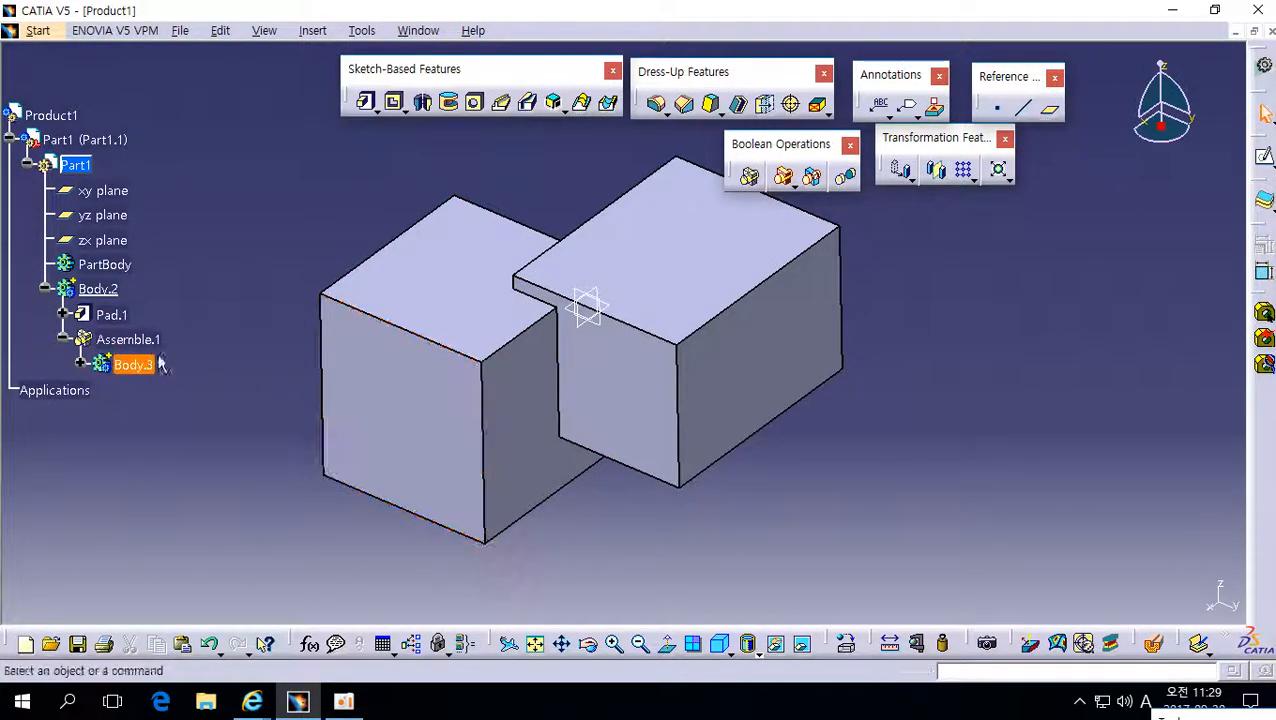
{"action": "middle_click_drag", "start_coordinate": [564, 373], "coordinate": [542, 407]}
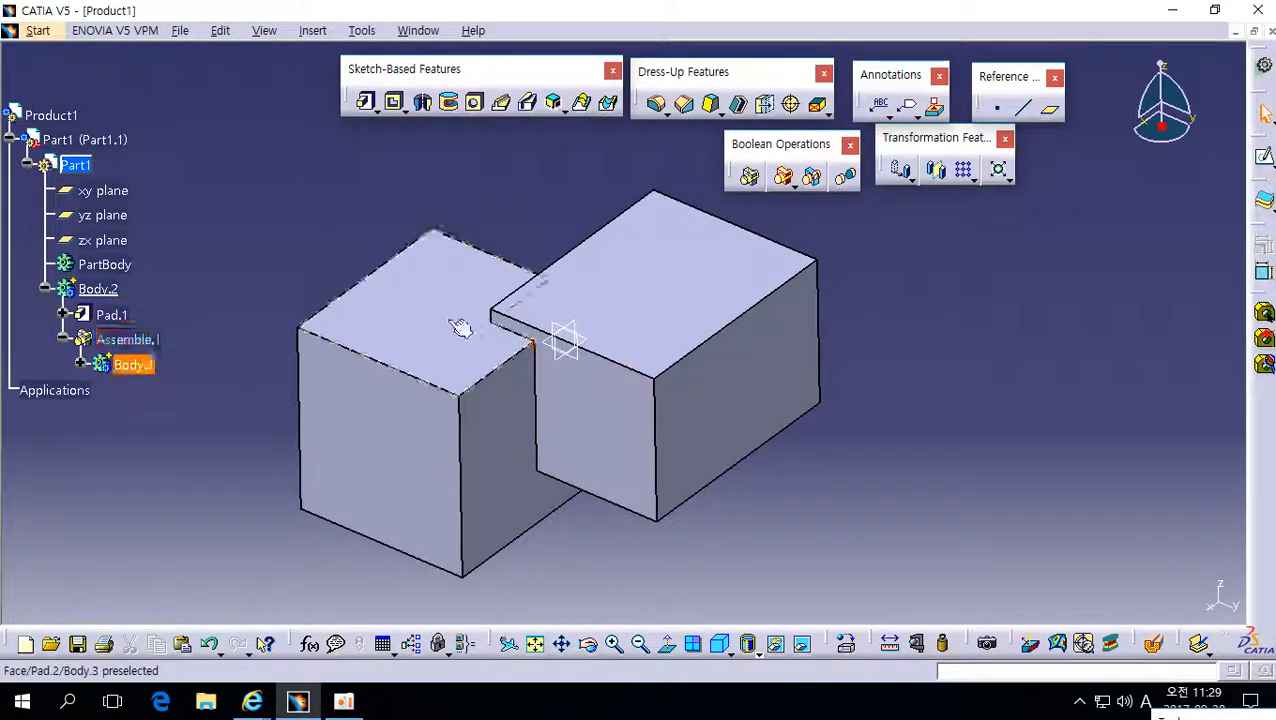
{"action": "left_click", "coordinate": [584, 433]}
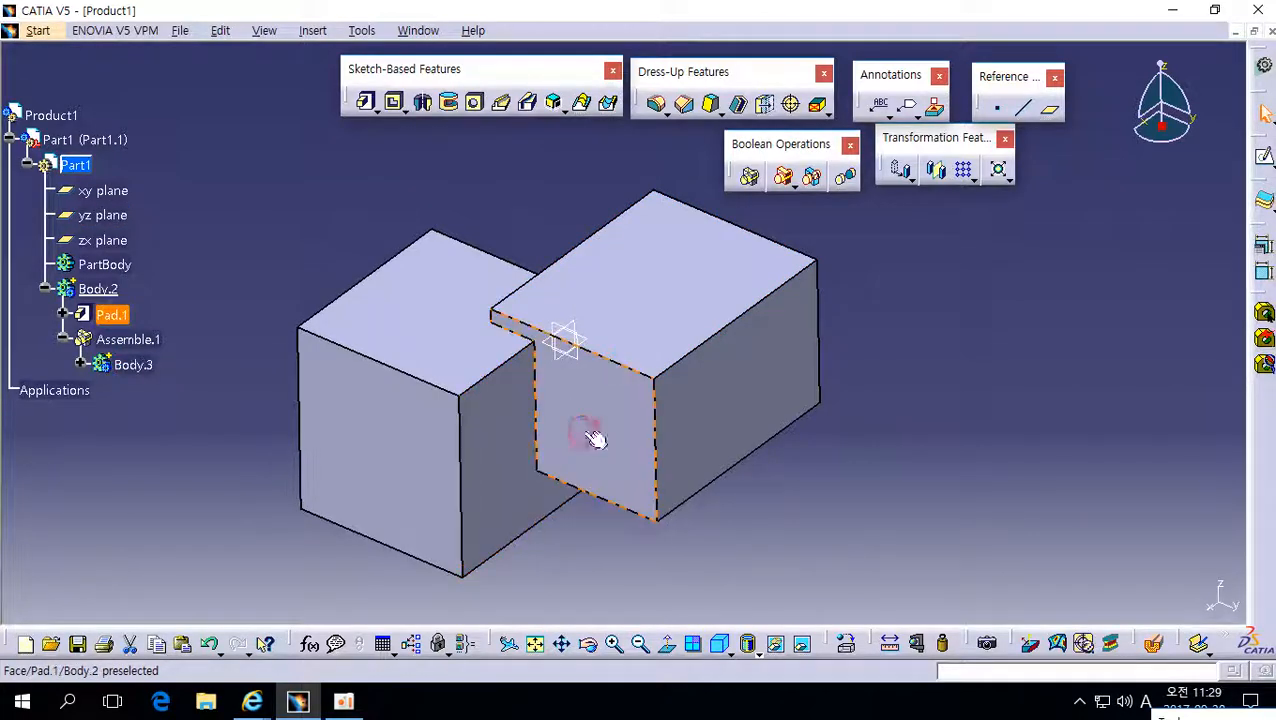
{"action": "left_click", "coordinate": [875, 233]}
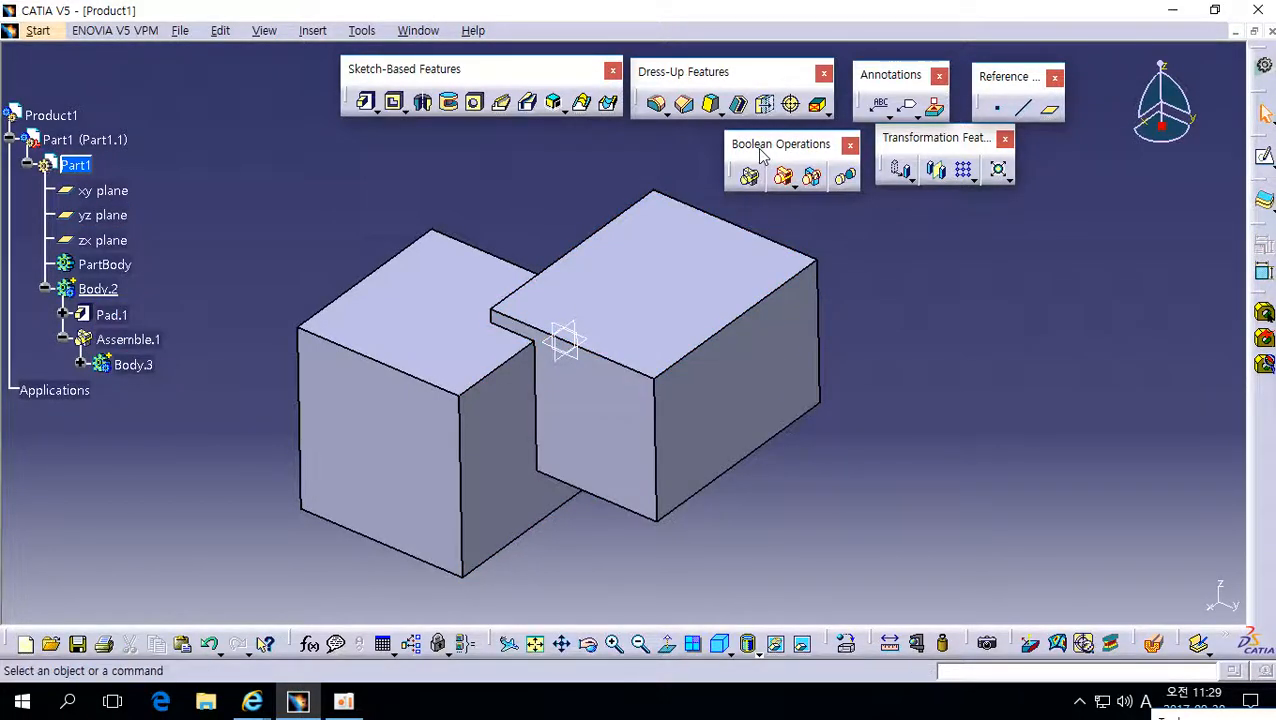
- Delete the Assemble operation from Body.2 while keeping its aggregated elements, and check both bodies in the specification tree
{"action": "right_click", "coordinate": [130, 340]}
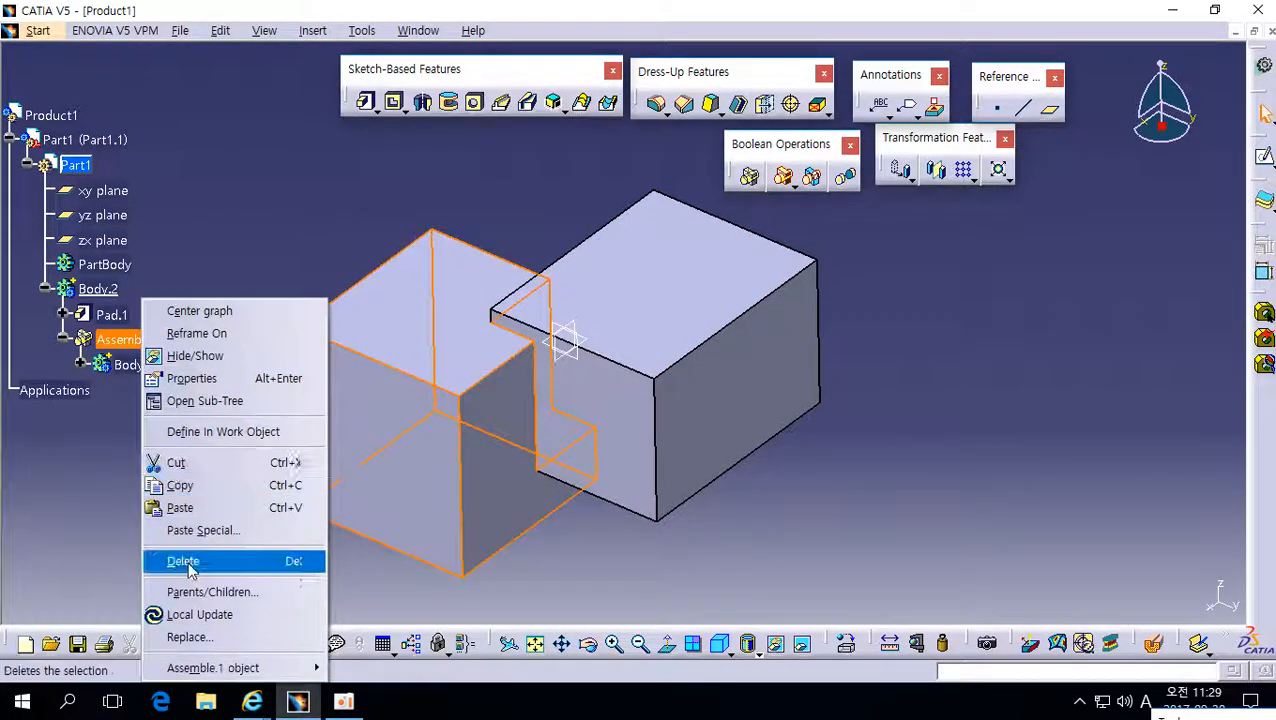
{"action": "left_click", "coordinate": [180, 560]}
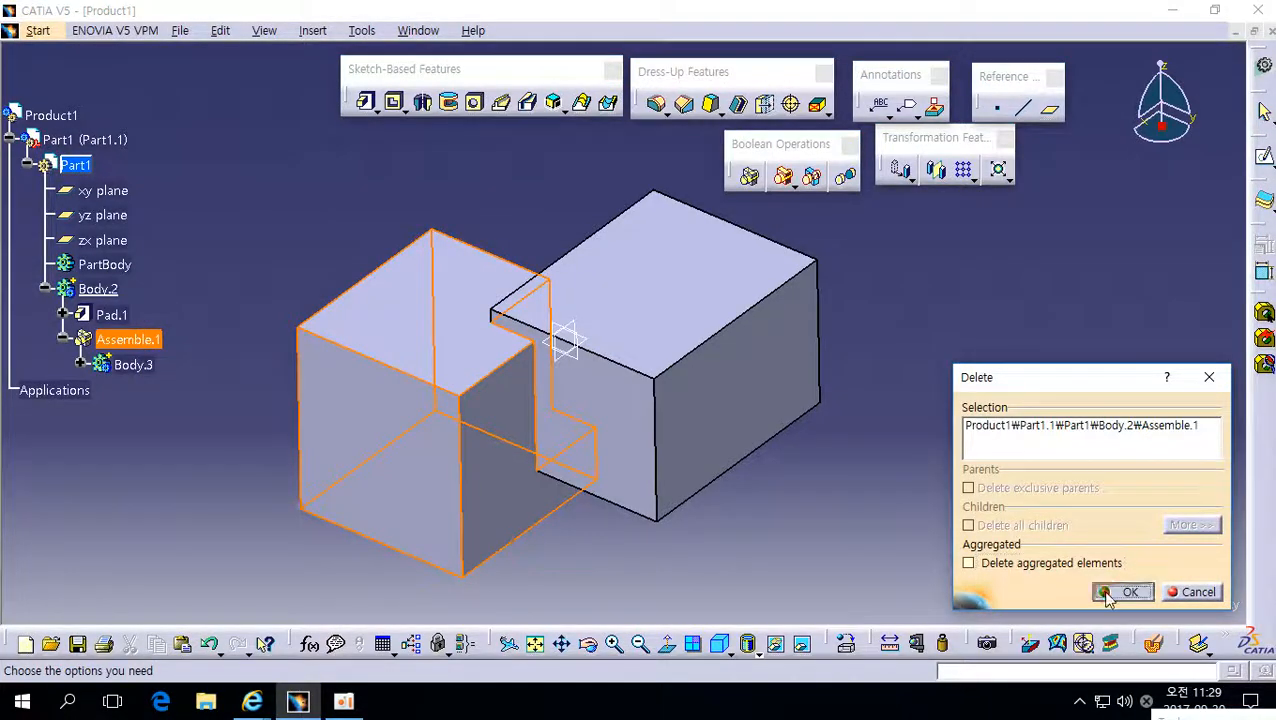
{"action": "left_click", "coordinate": [1126, 592]}
{"action": "left_click", "coordinate": [98, 289]}
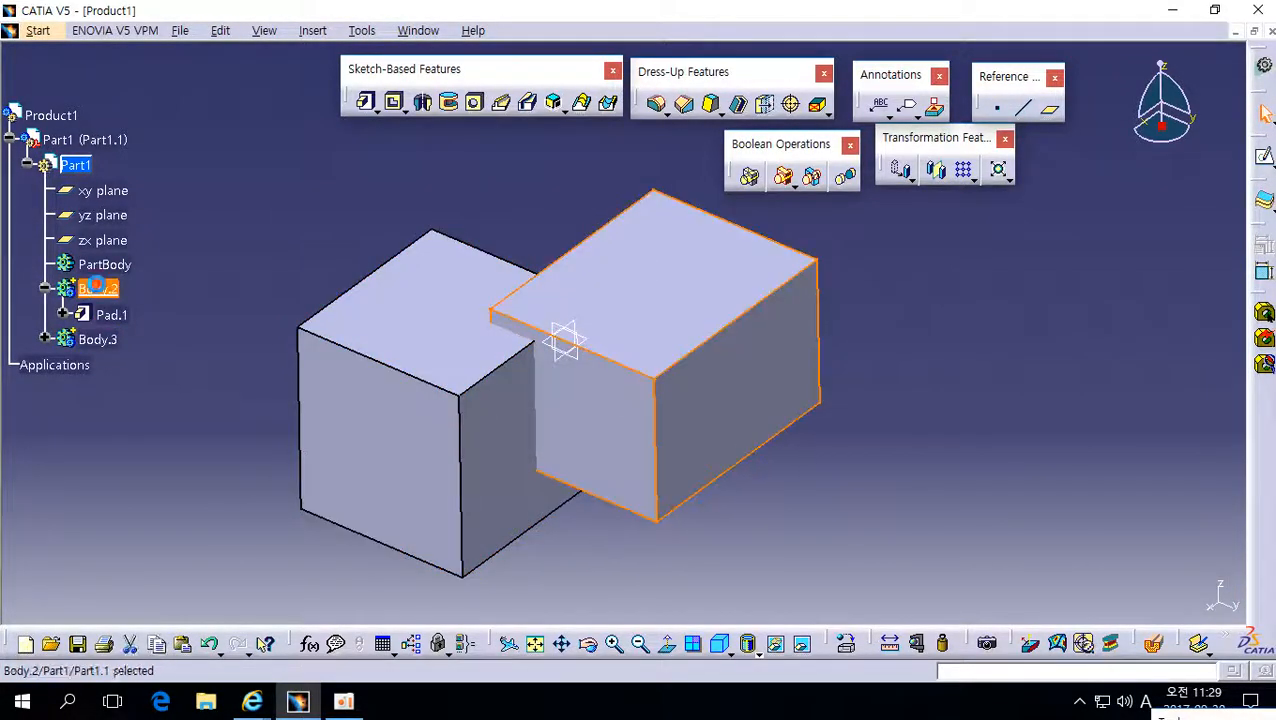
{"action": "left_click", "coordinate": [98, 340]}
{"action": "left_click", "coordinate": [176, 303]}
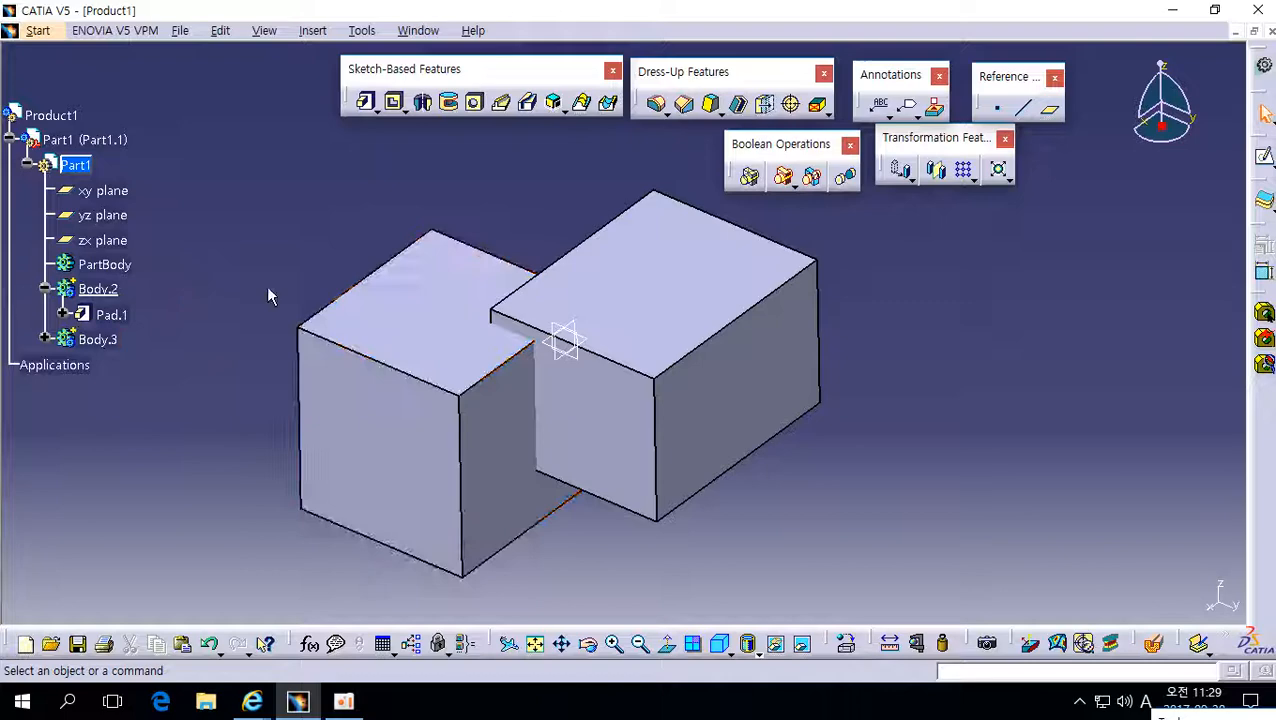
- Add Body.3 to Body.2 with the Add Boolean operation, after Pad.1
{"action": "right_click", "coordinate": [107, 340]}
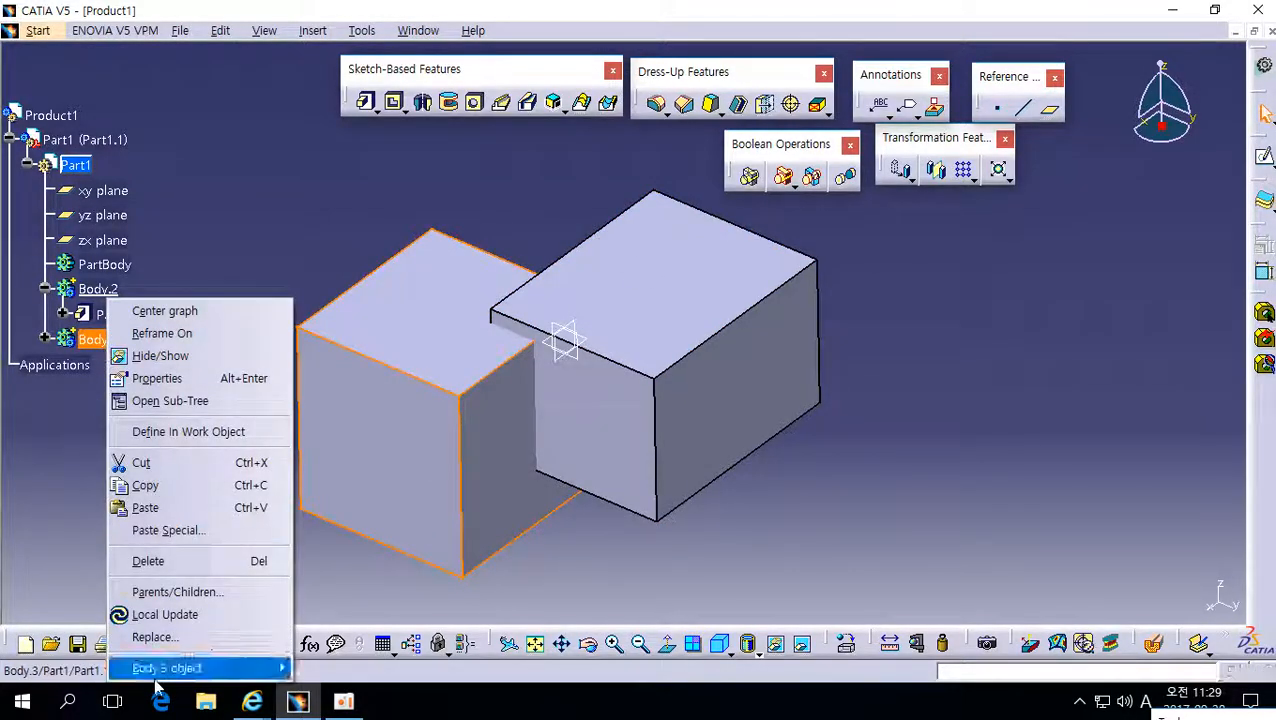
{"action": "mouse_move", "coordinate": [170, 668]}
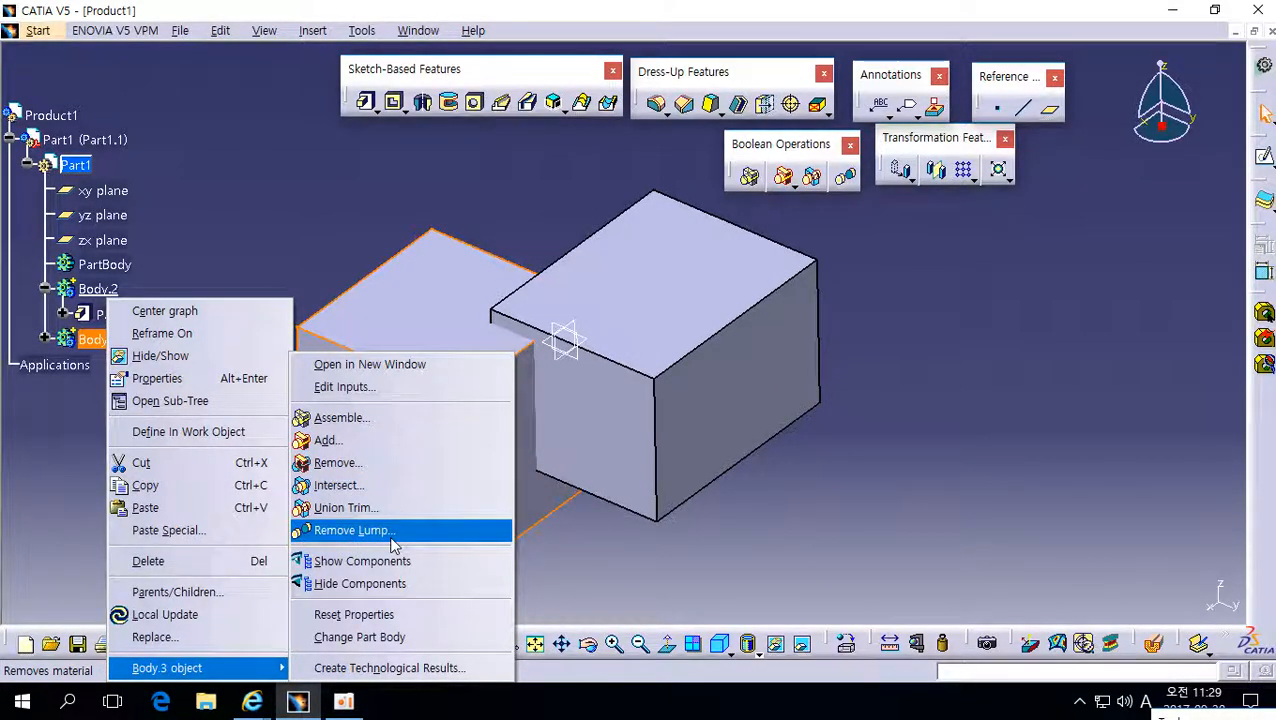
{"action": "left_click", "coordinate": [378, 440]}
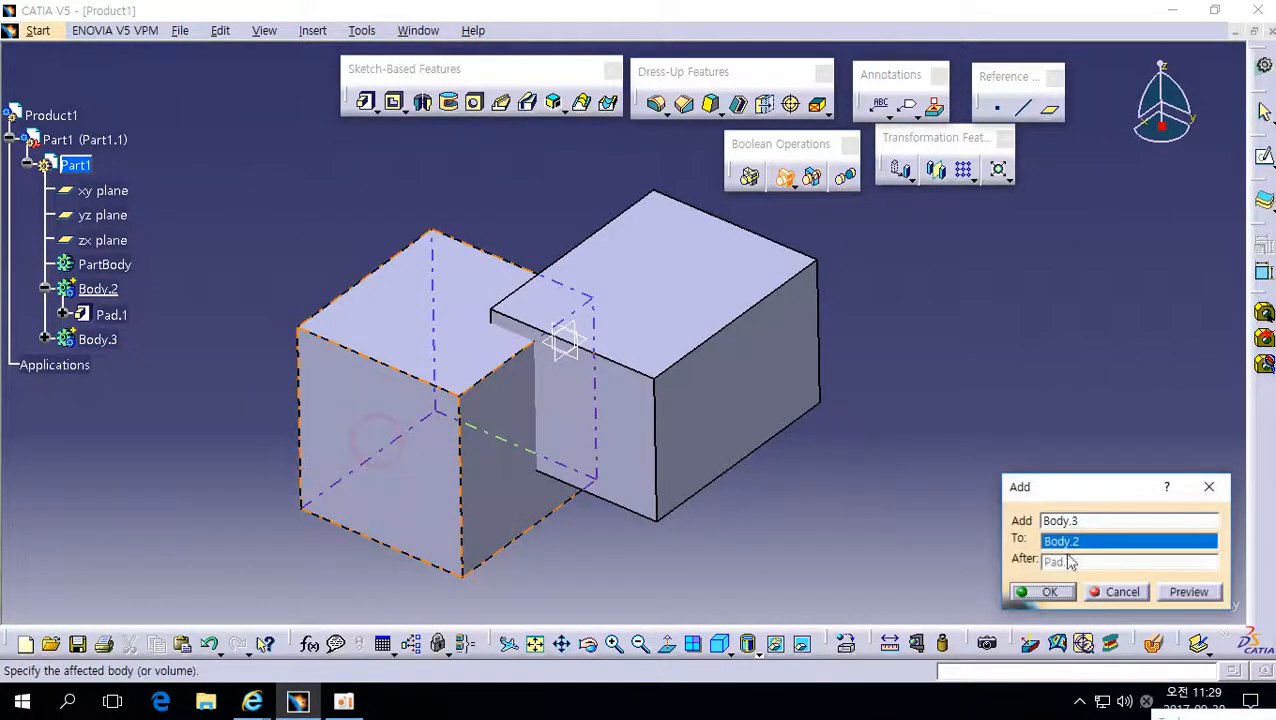
{"action": "left_click", "coordinate": [1050, 596]}
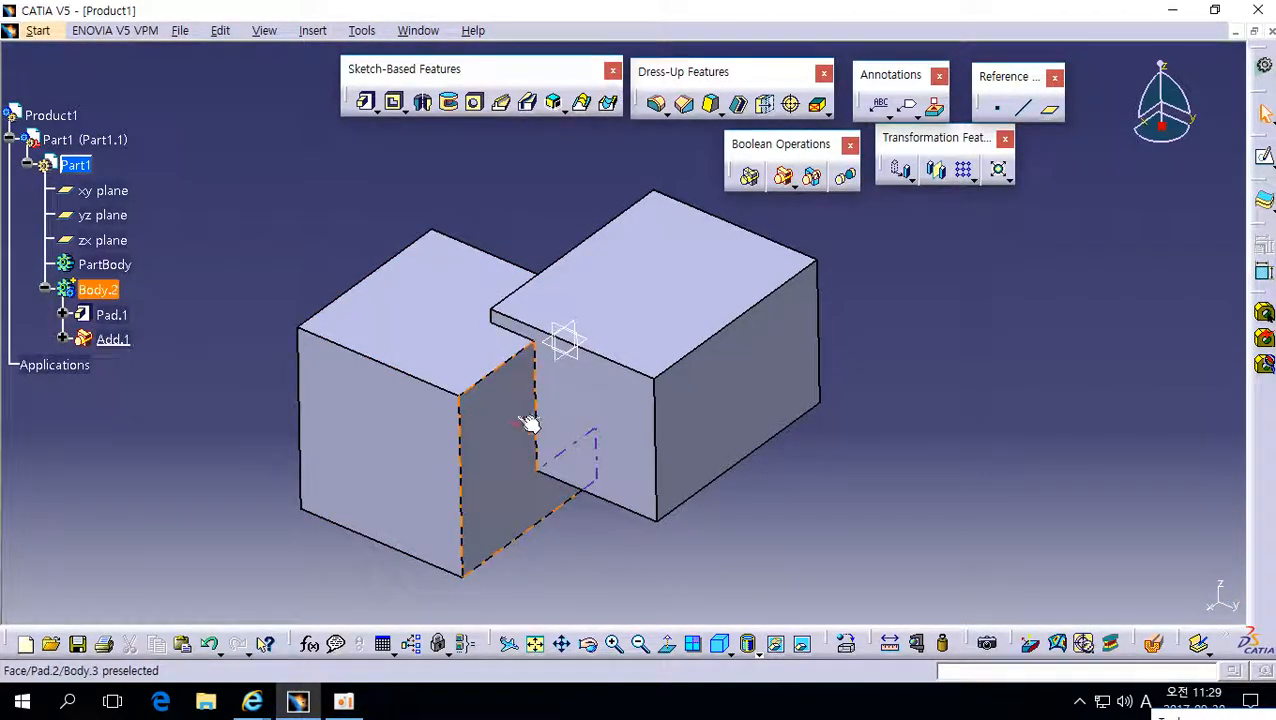
{"action": "left_click", "coordinate": [609, 418]}
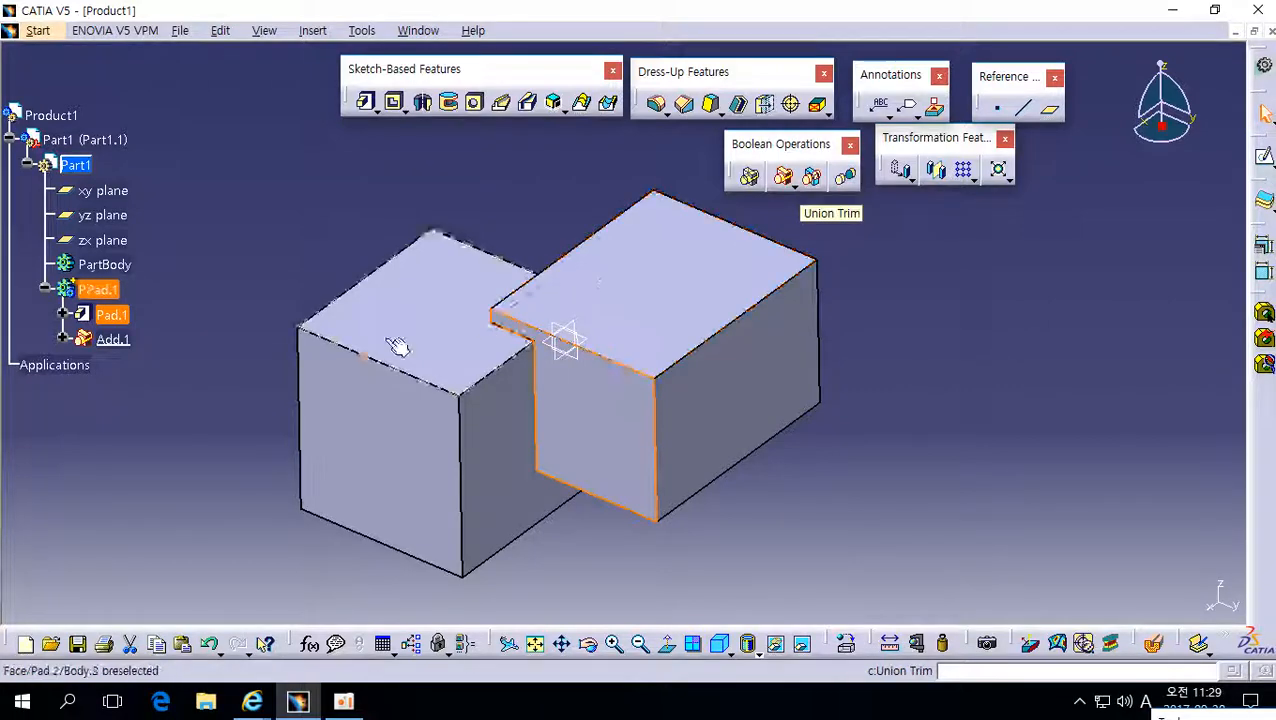
- Delete the Add operation from Body.2 with the deletion of aggregated elements turned off
{"action": "right_click", "coordinate": [120, 339]}
{"action": "left_click", "coordinate": [209, 561]}
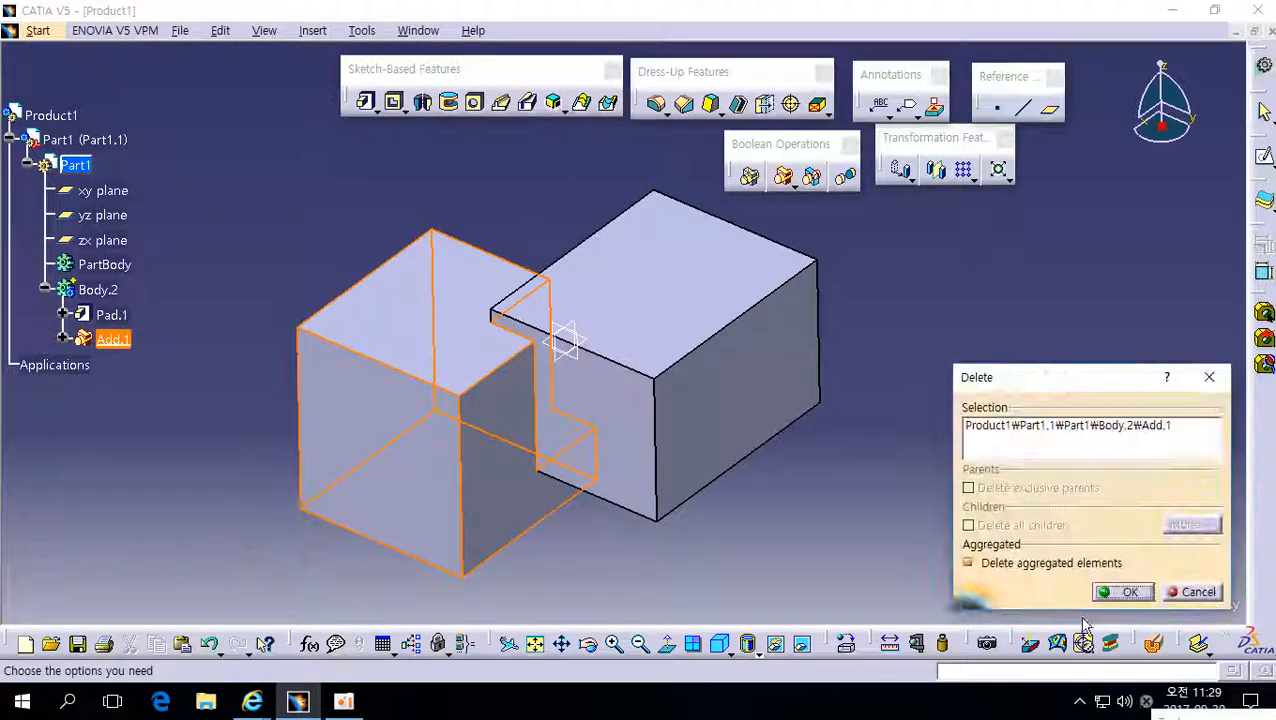
{"action": "left_click", "coordinate": [1095, 562]}
{"action": "left_click", "coordinate": [1127, 591]}
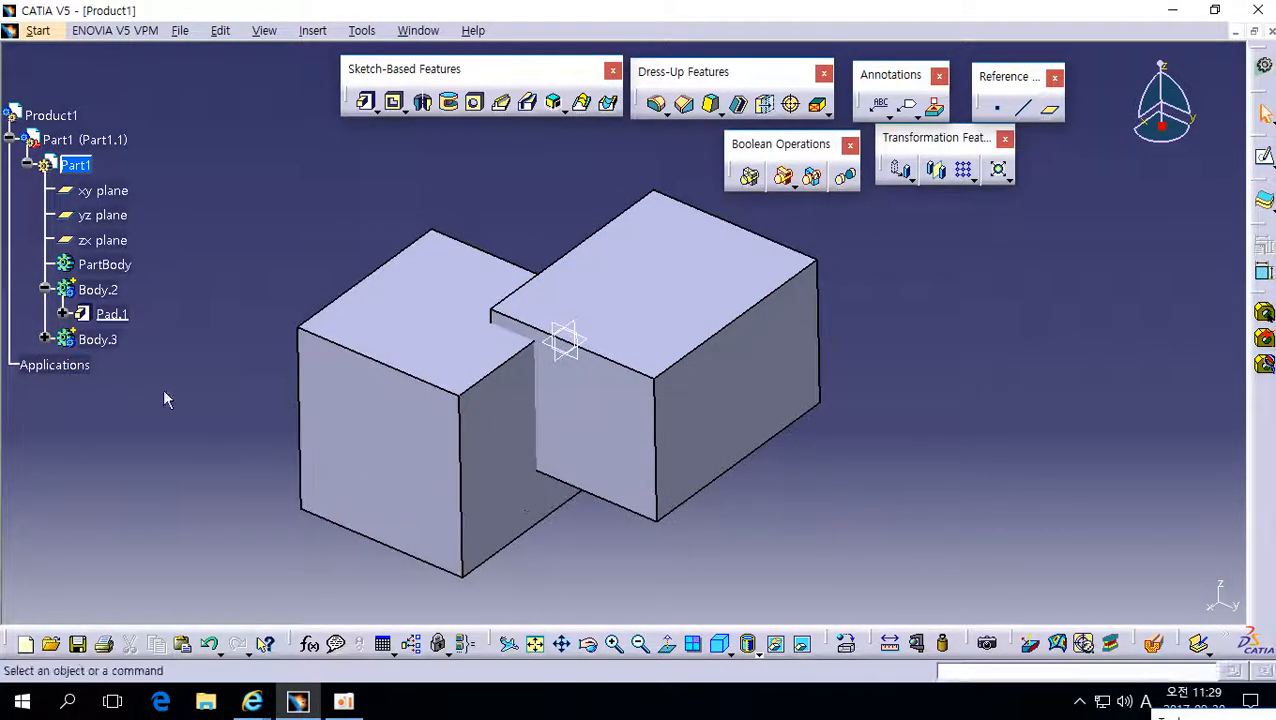
- Remove Body.3 from Body.2 with the Remove Boolean operation and inspect the cut-out from several sides
{"action": "right_click", "coordinate": [95, 339]}
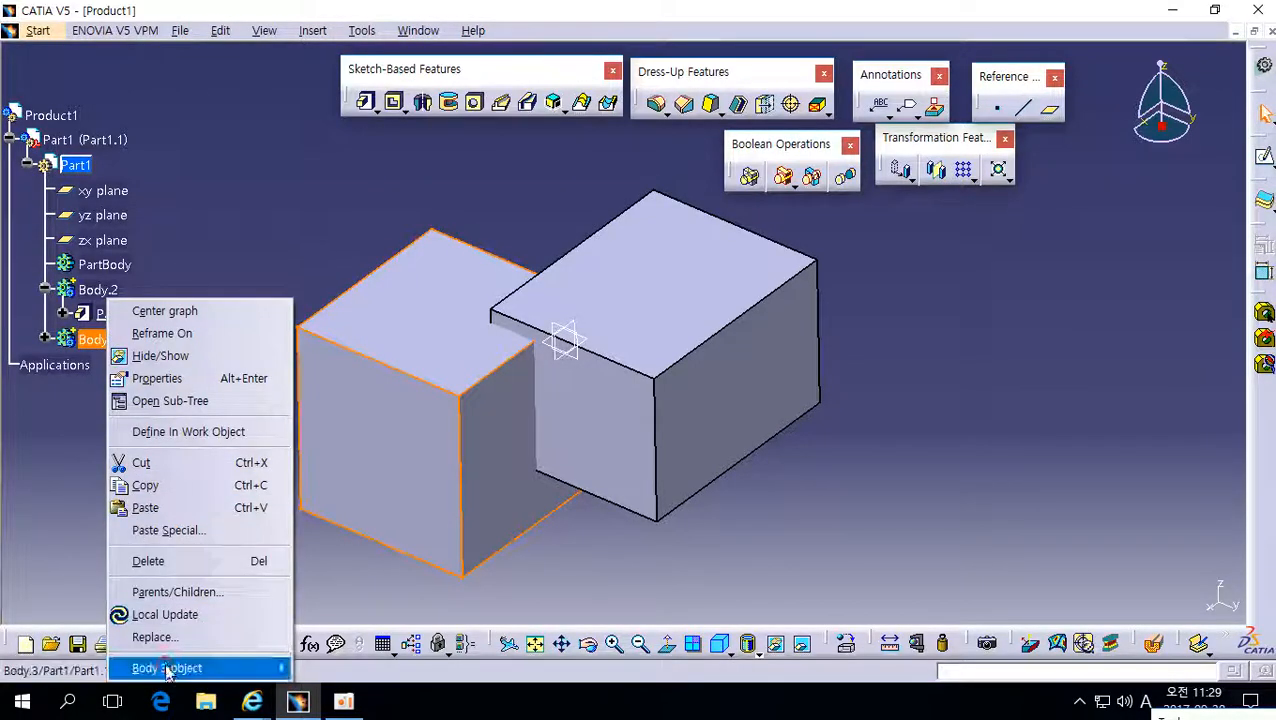
{"action": "mouse_move", "coordinate": [180, 668]}
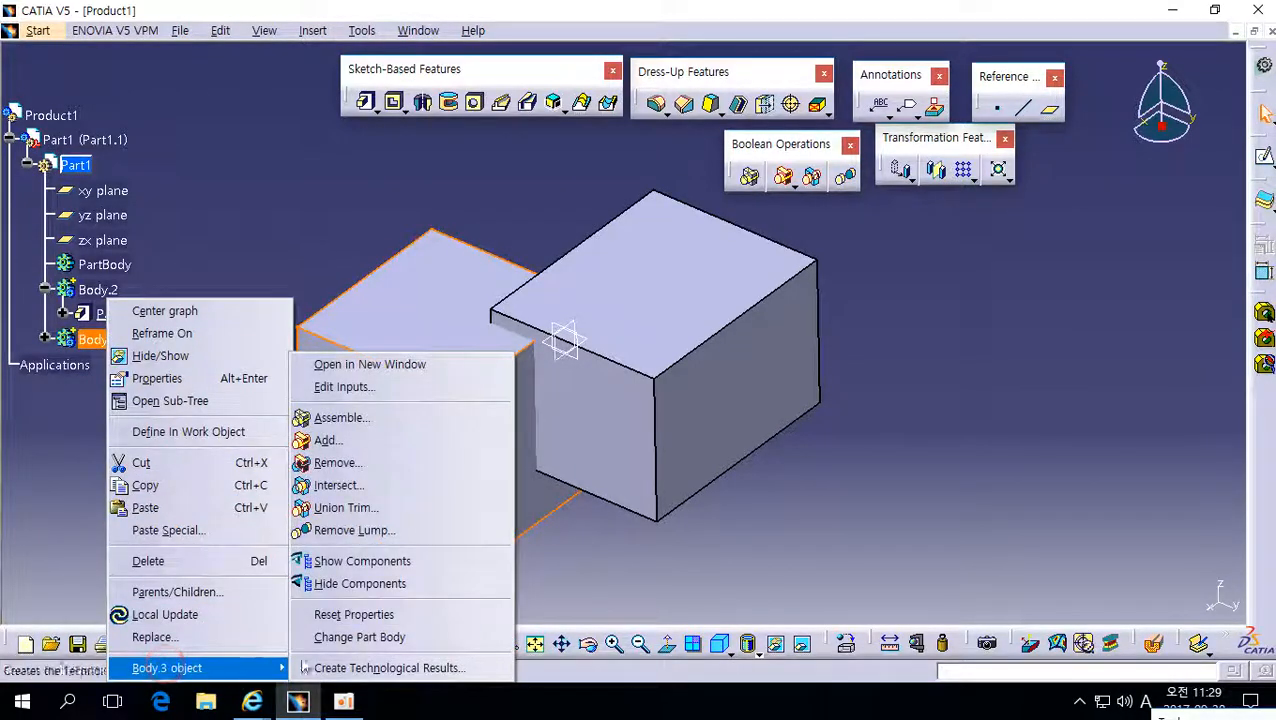
{"action": "left_click", "coordinate": [336, 463]}
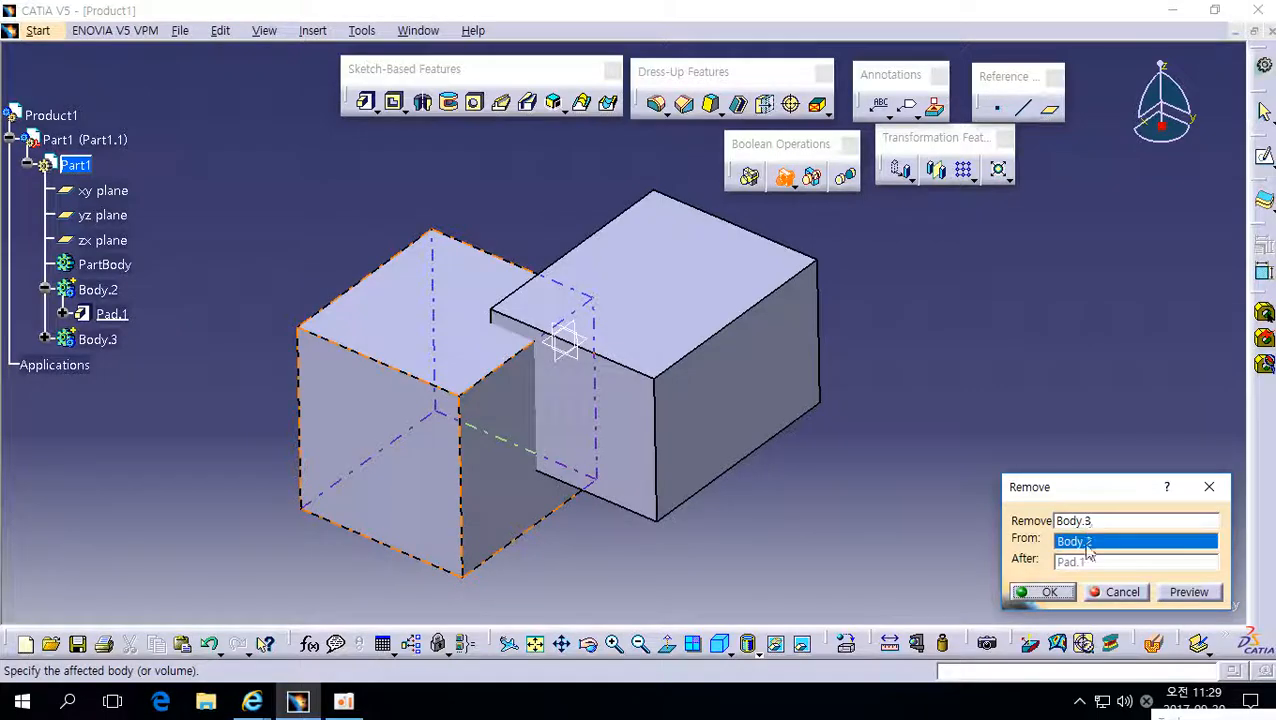
{"action": "left_click", "coordinate": [1050, 592]}
{"action": "mouse_move", "coordinate": [565, 345]}
{"action": "middle_mouse_down"}
{"action": "mouse_move", "coordinate": [792, 296]}
{"action": "mouse_move", "coordinate": [547, 341]}
{"action": "middle_mouse_up"}
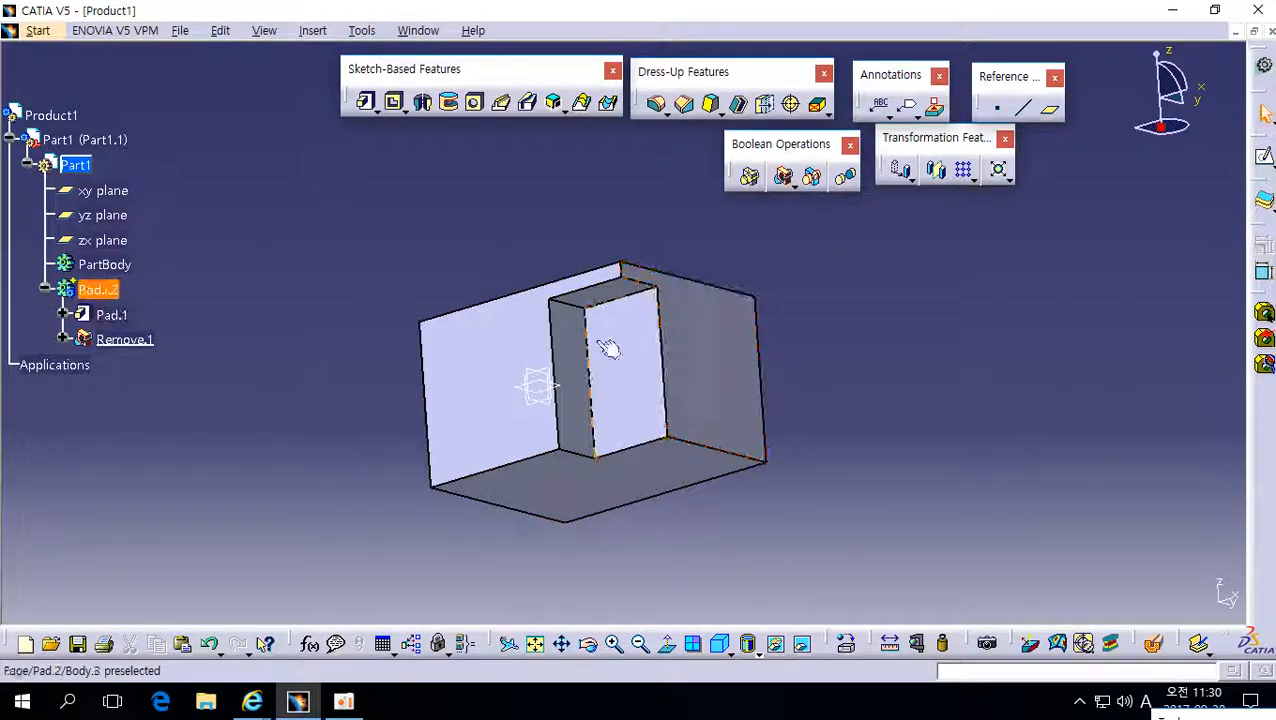
{"action": "middle_click_drag", "start_coordinate": [664, 322], "coordinate": [514, 383]}
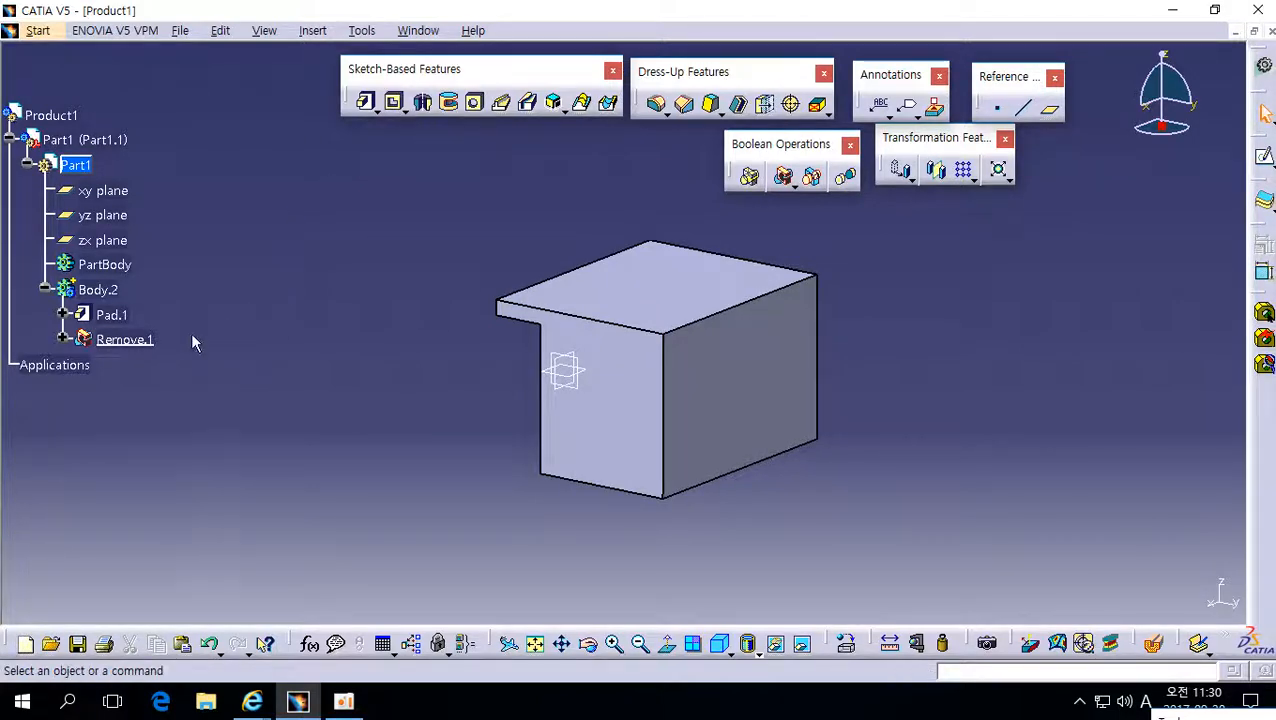
- Delete the Remove operation from Body.2 with the deletion of aggregated elements turned off
{"action": "right_click", "coordinate": [124, 340]}
{"action": "left_click", "coordinate": [167, 561]}
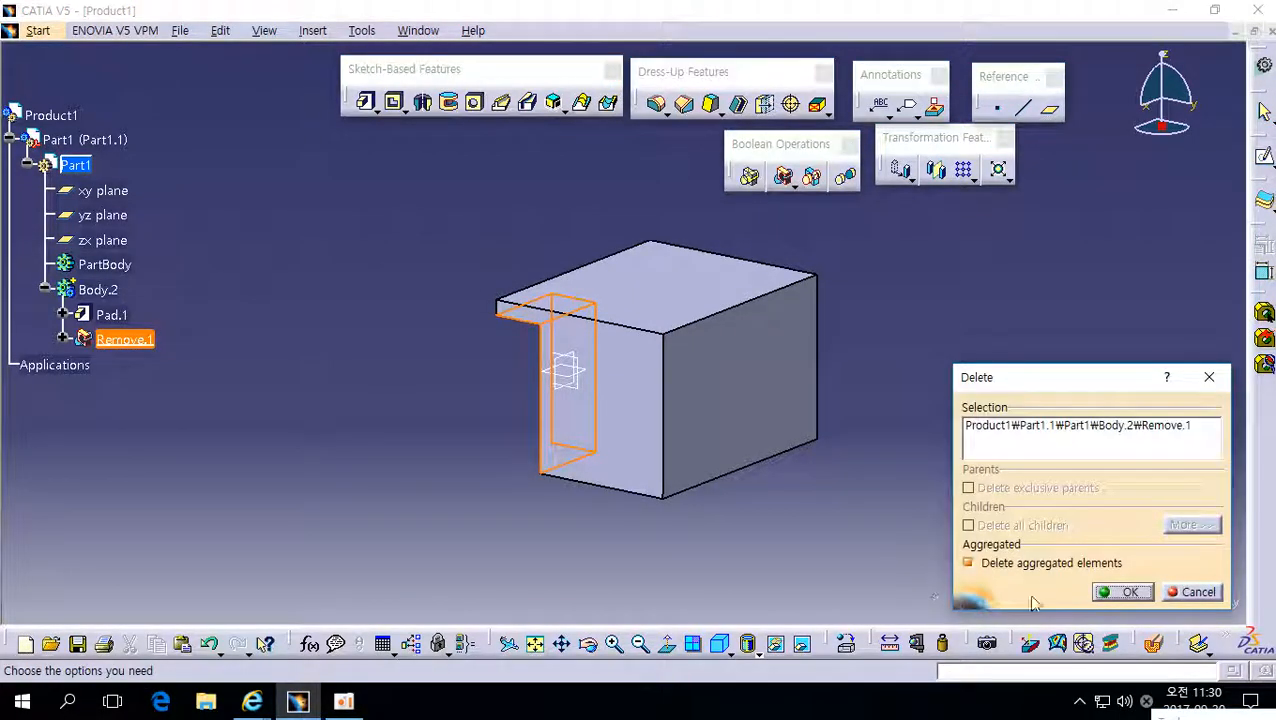
{"action": "left_click", "coordinate": [972, 558]}
{"action": "left_click", "coordinate": [1103, 598]}
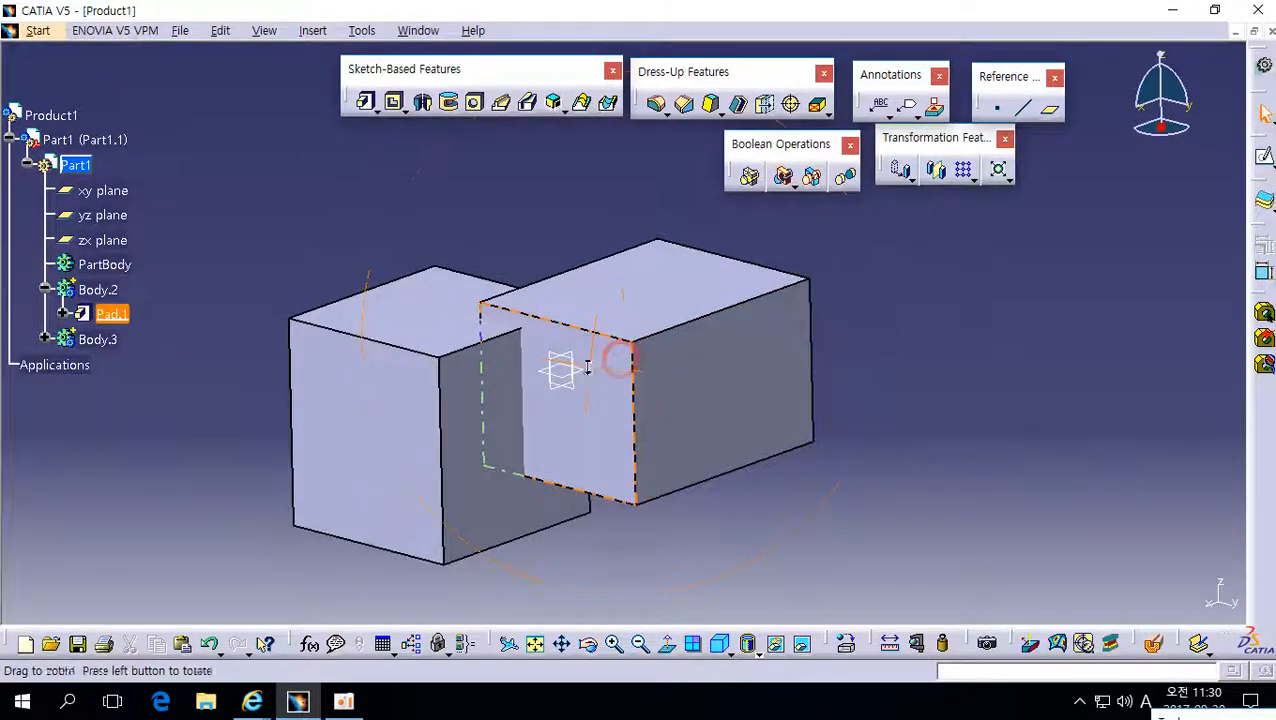
- Intersect Body.3 with Body.2 using the Intersect Boolean operation, after Pad.1
{"action": "right_click", "coordinate": [97, 339]}
{"action": "left_click", "coordinate": [192, 683]}
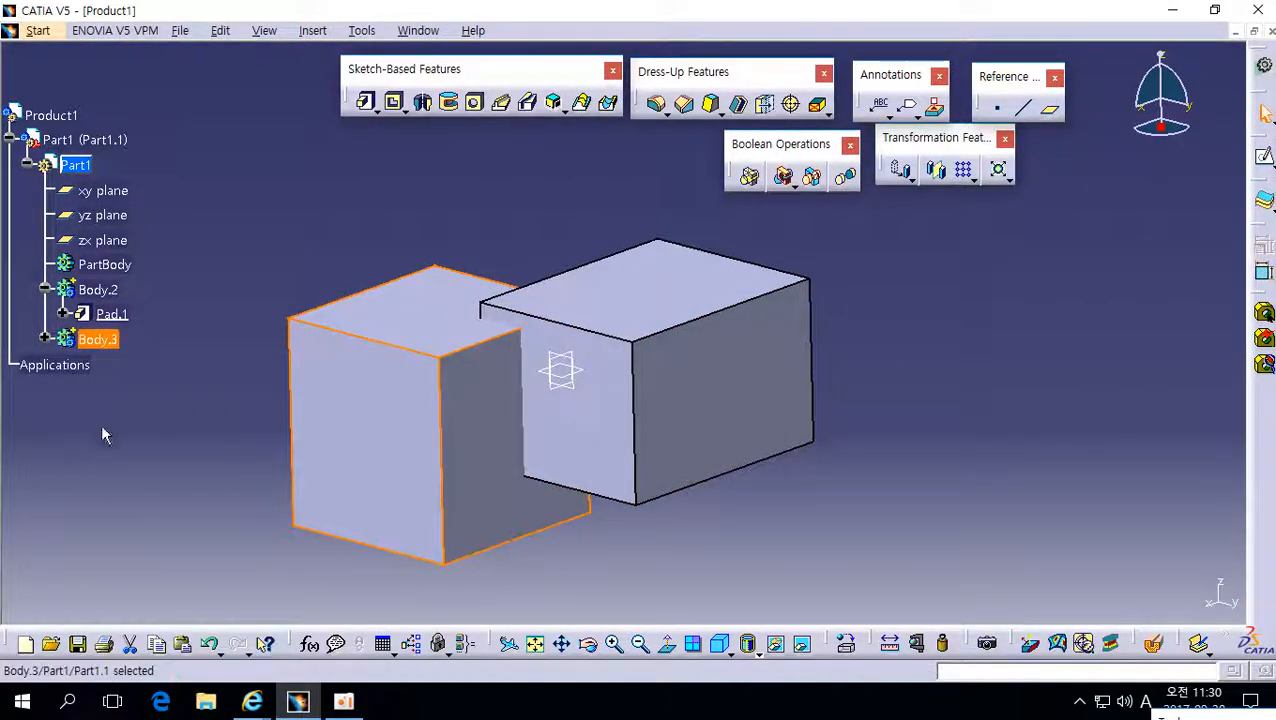
{"action": "right_click", "coordinate": [97, 340]}
{"action": "mouse_move", "coordinate": [170, 668]}
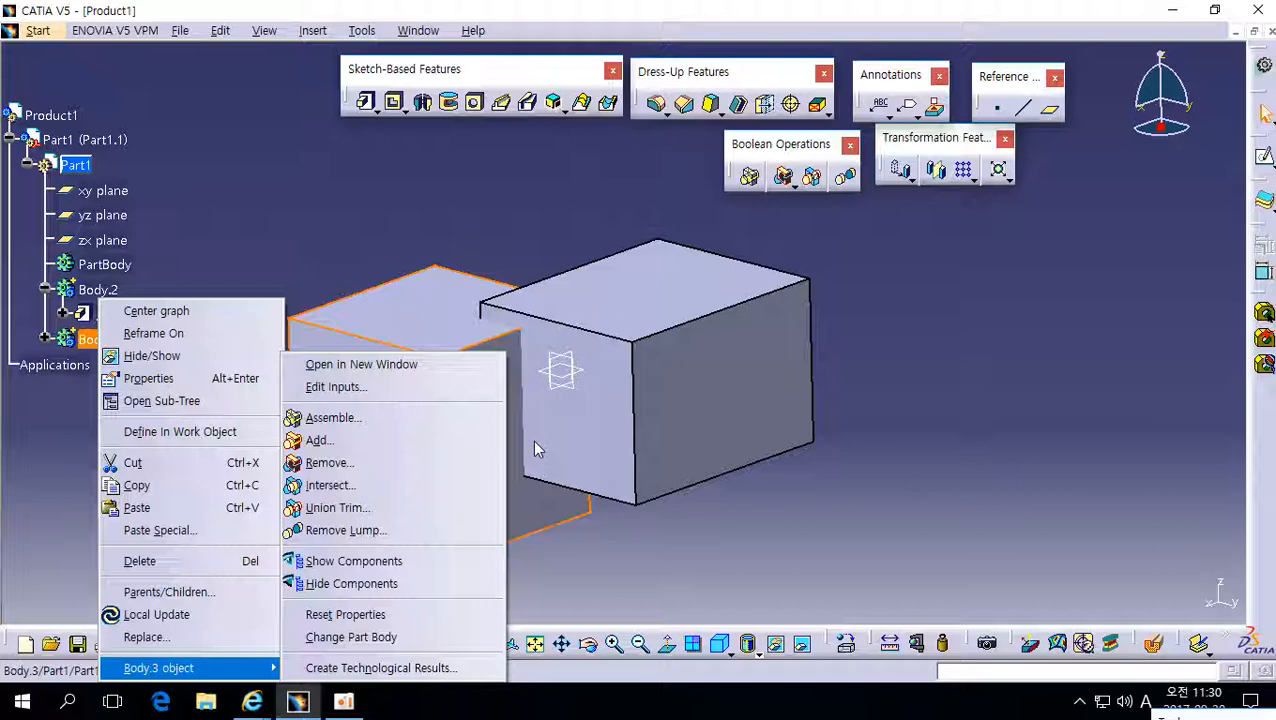
{"action": "left_click", "coordinate": [413, 485]}
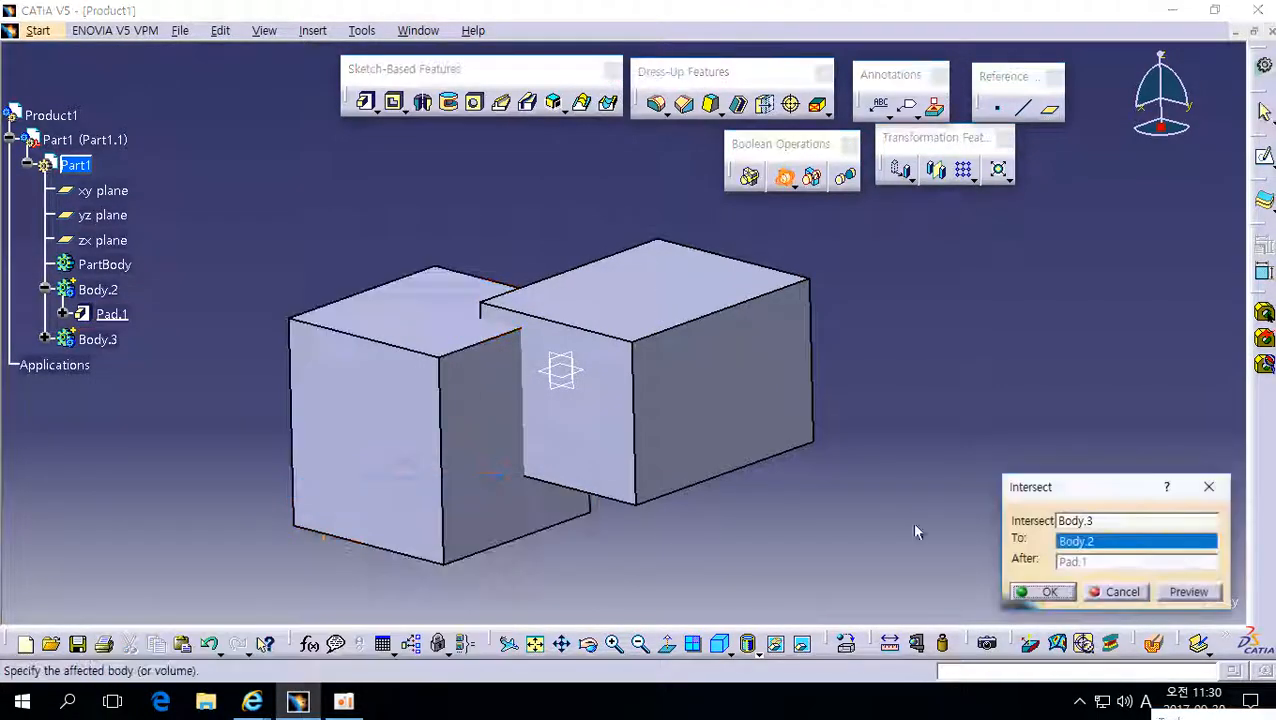
{"action": "left_click", "coordinate": [1042, 591]}
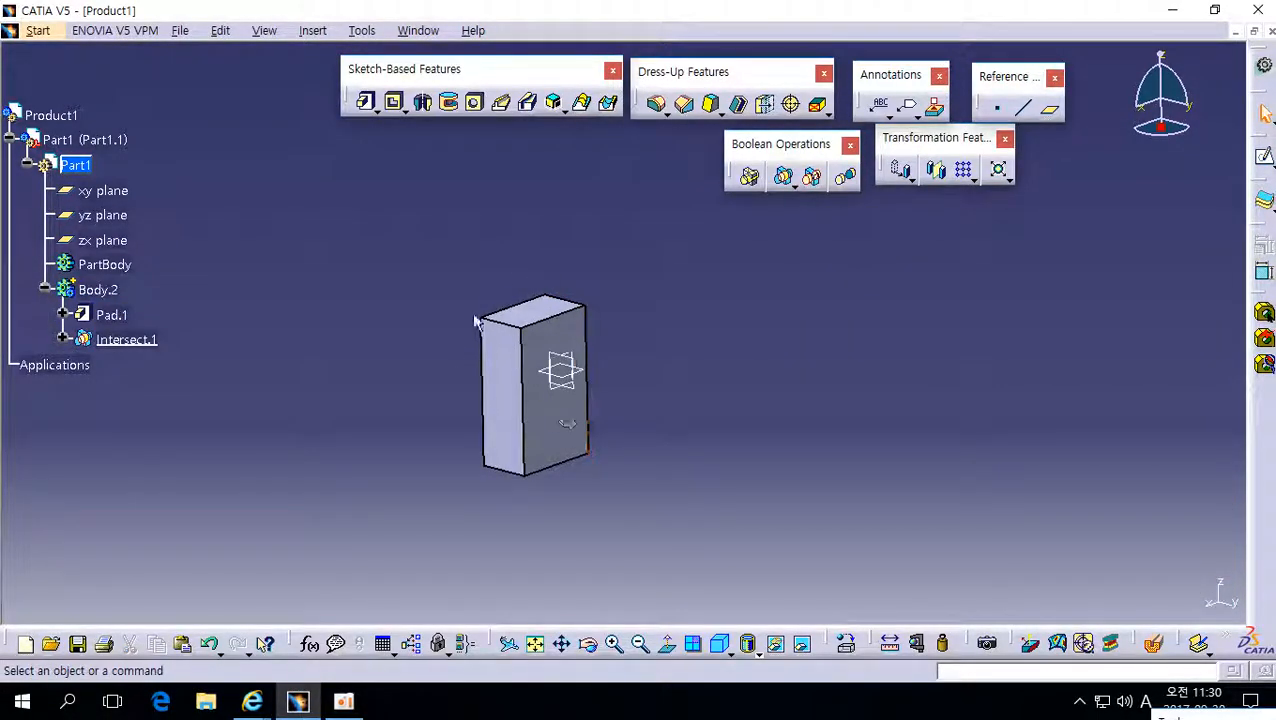
- Delete the Intersect operation from Body.2 with the deletion of aggregated elements turned off
{"action": "right_click", "coordinate": [150, 340]}
{"action": "left_click", "coordinate": [185, 561]}
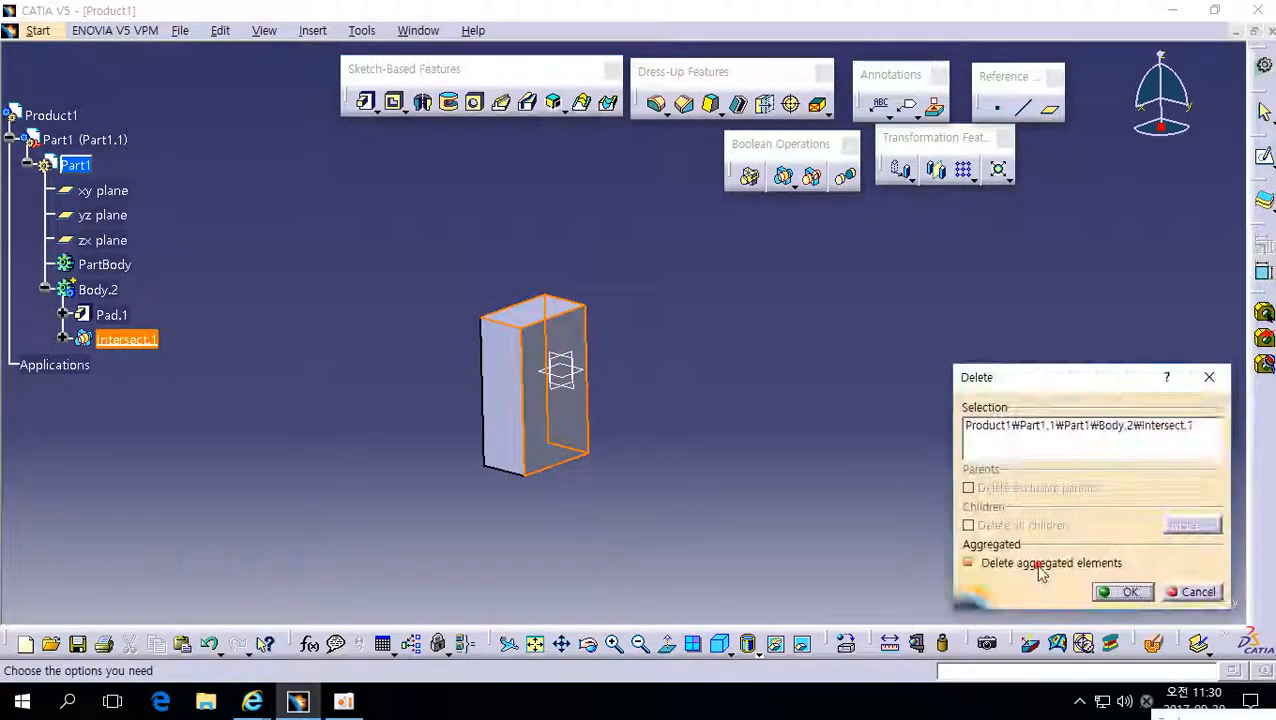
{"action": "left_click", "coordinate": [1122, 591]}
- Define Body.3 as the work object and sketch a circle on the zx plane within the overlap of the two blocks
{"action": "right_click", "coordinate": [90, 340]}
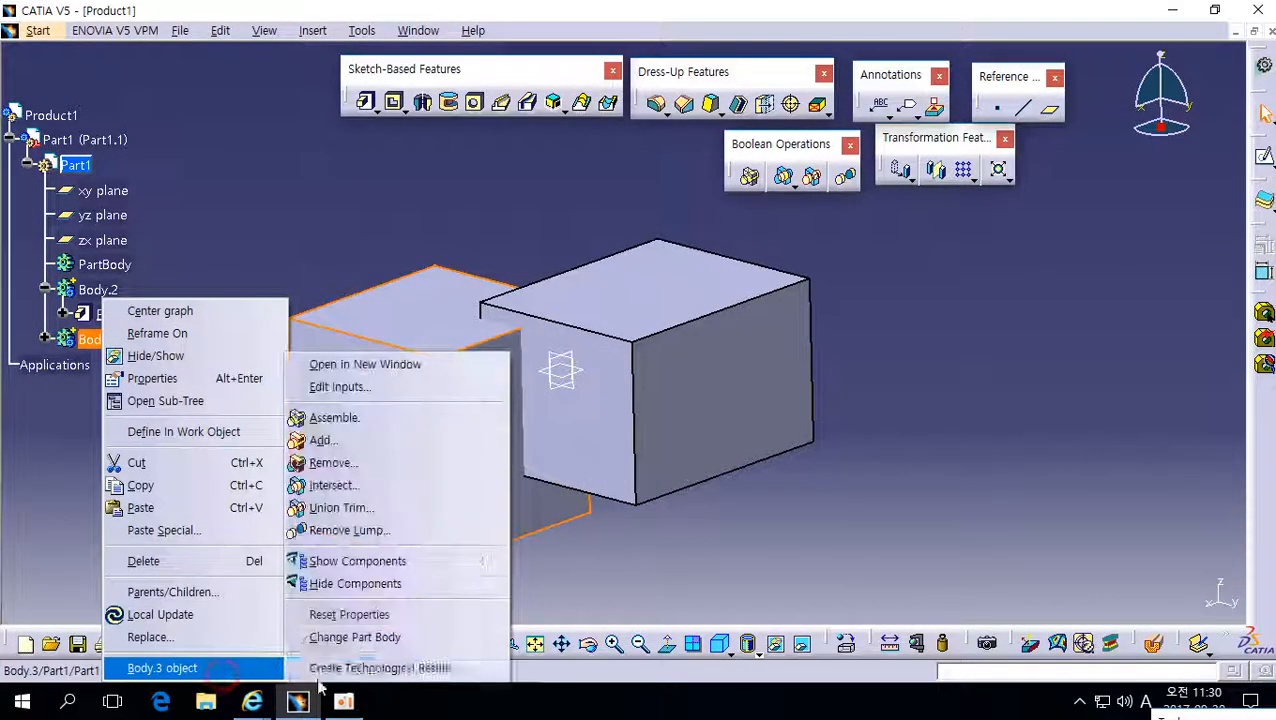
{"action": "left_click", "coordinate": [393, 512]}
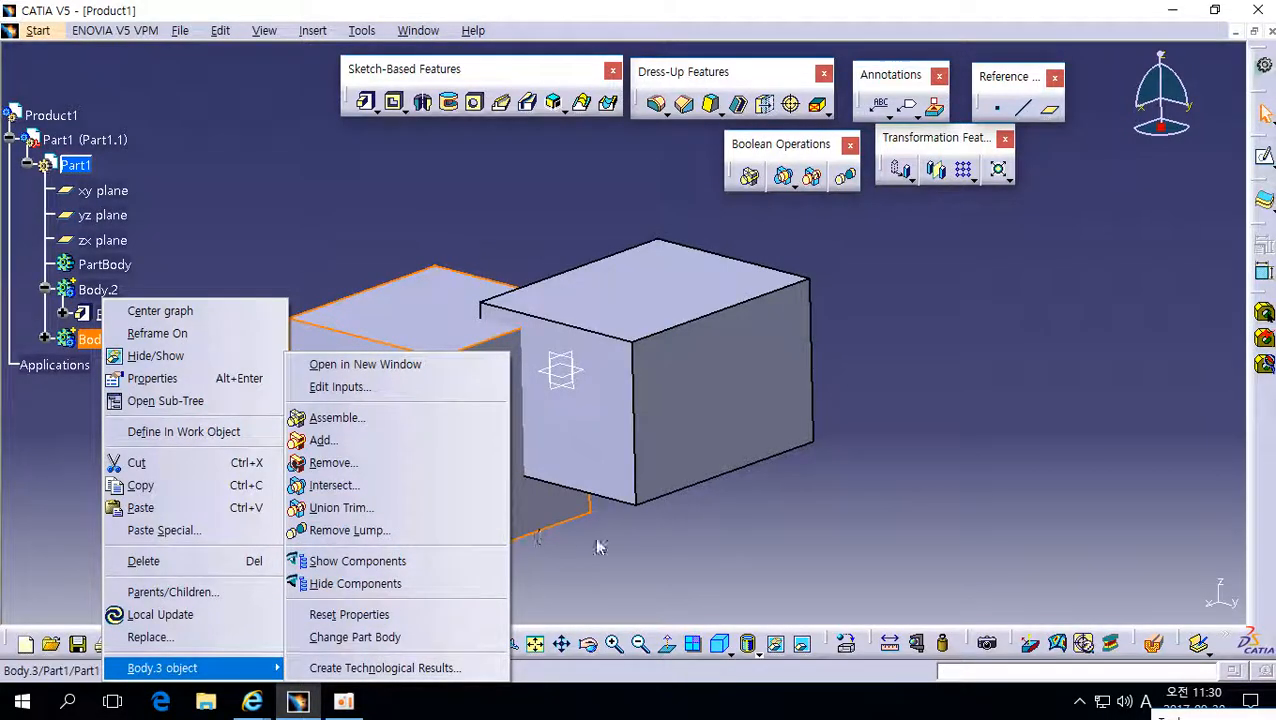
{"action": "right_click", "coordinate": [98, 339]}
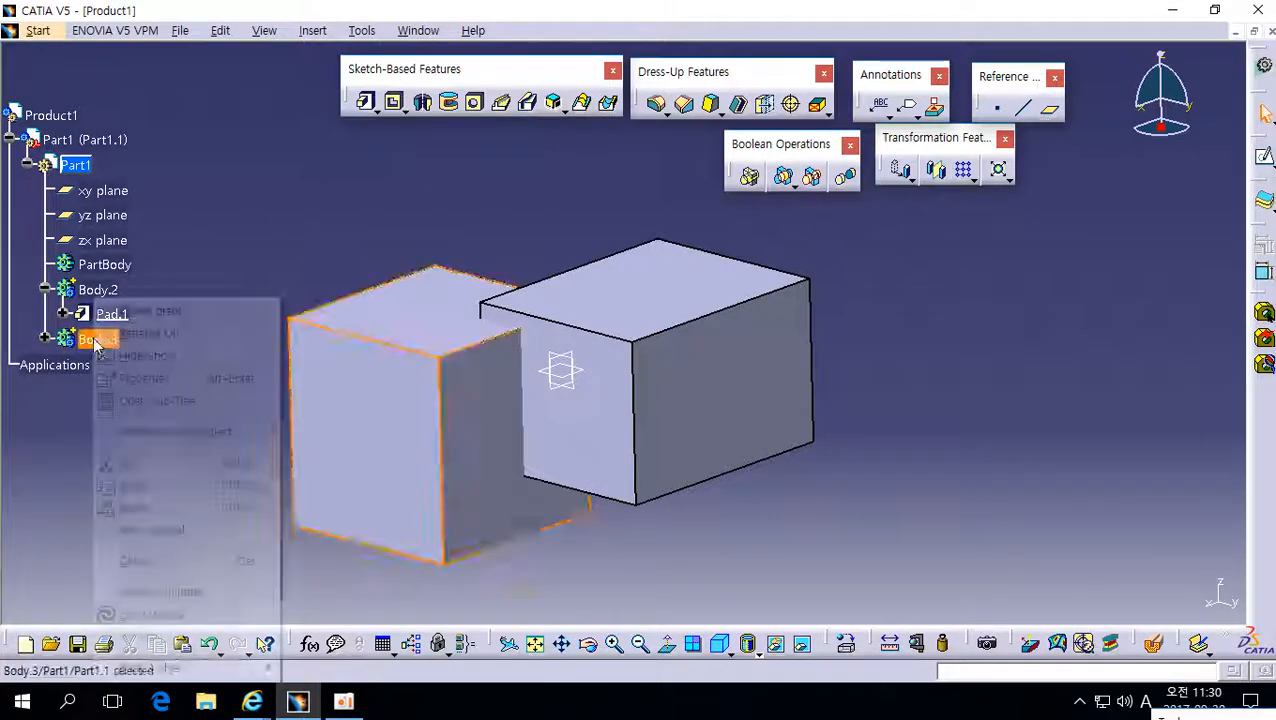
{"action": "left_click", "coordinate": [163, 513]}
{"action": "left_click", "coordinate": [578, 356]}
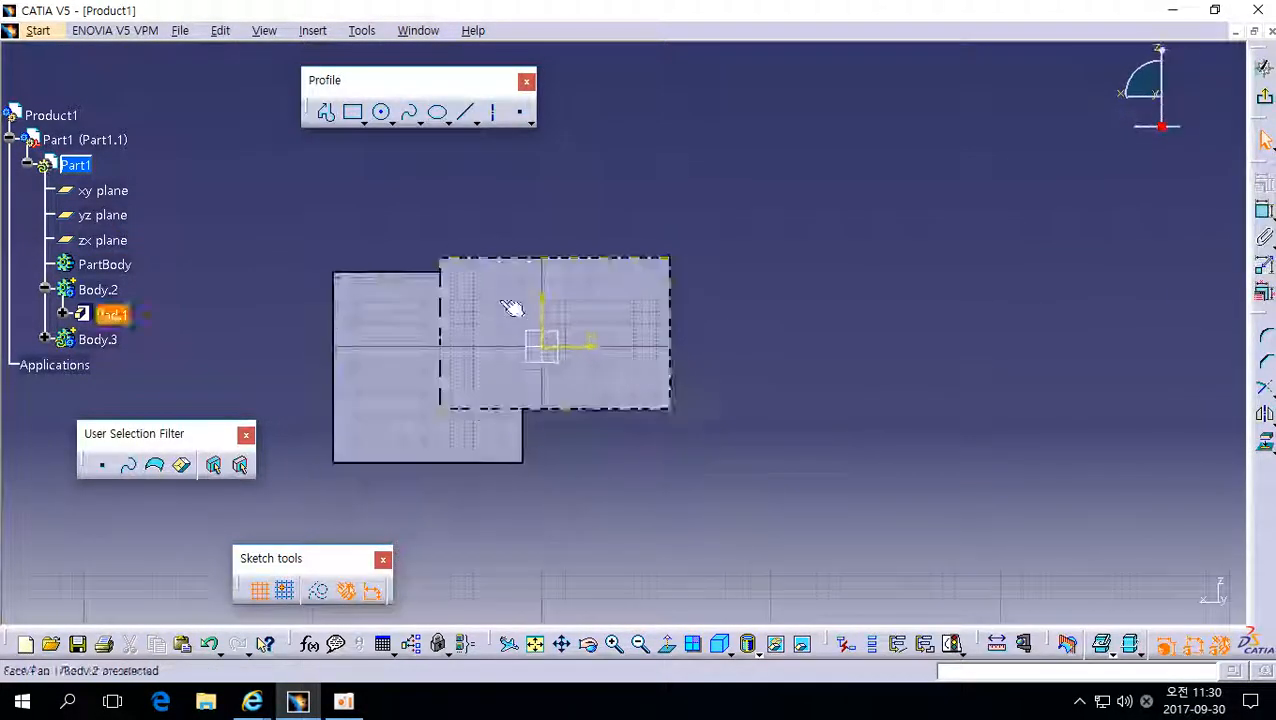
{"action": "left_click", "coordinate": [380, 111]}
{"action": "left_click", "coordinate": [491, 337]}
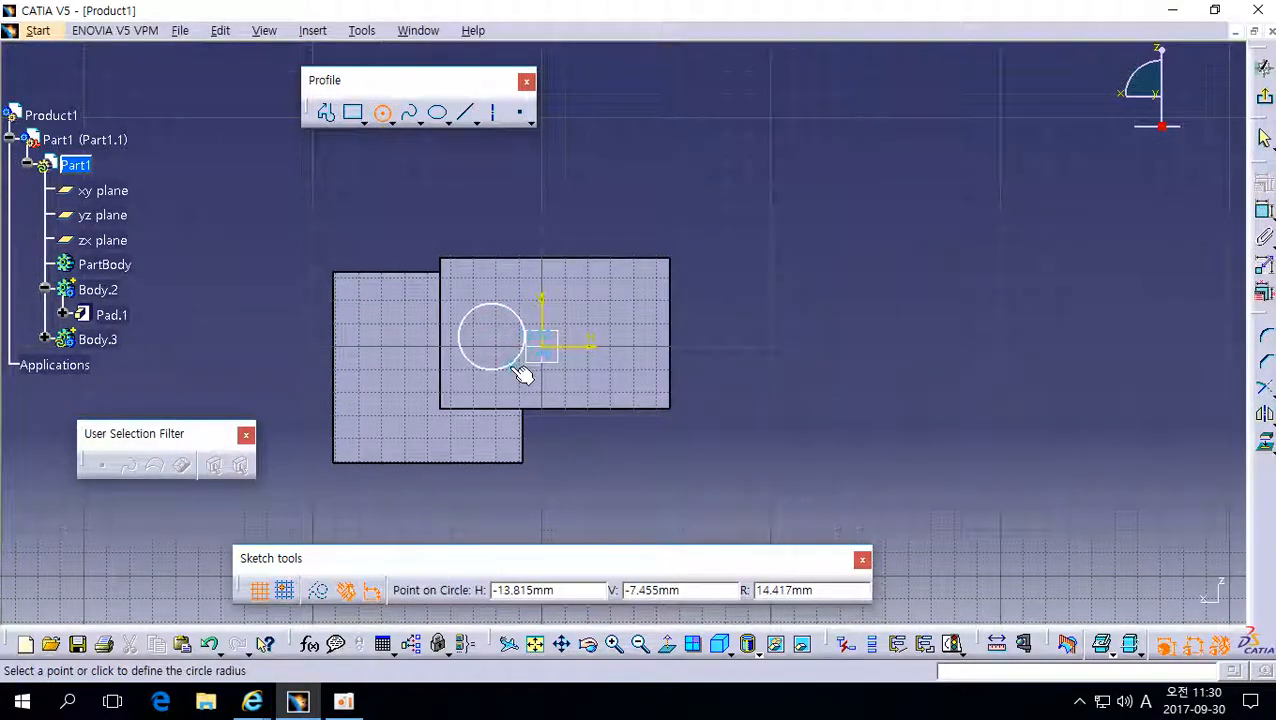
{"action": "left_click", "coordinate": [520, 352]}
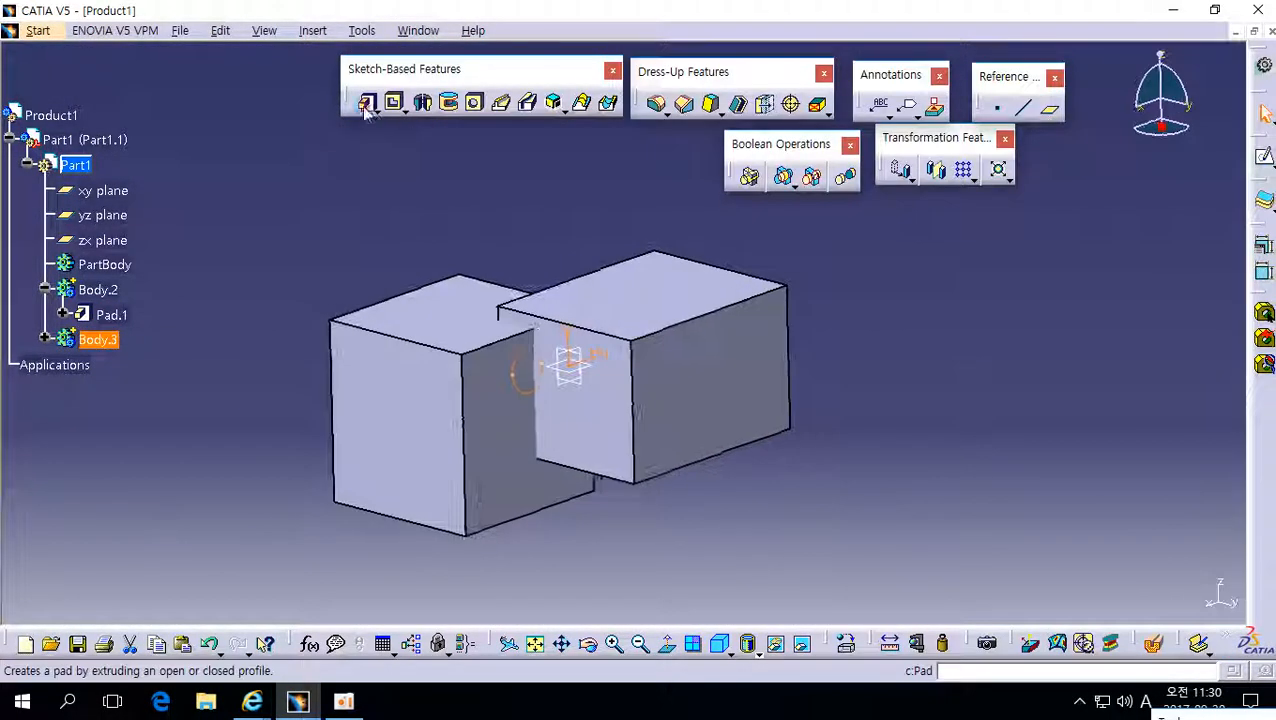
- Pad the circle in Body.3 into a cylinder long enough to protrude through the side face of Body.2's block
{"action": "left_click", "coordinate": [368, 105]}
{"action": "middle_click_drag", "start_coordinate": [570, 420], "coordinate": [695, 436]}
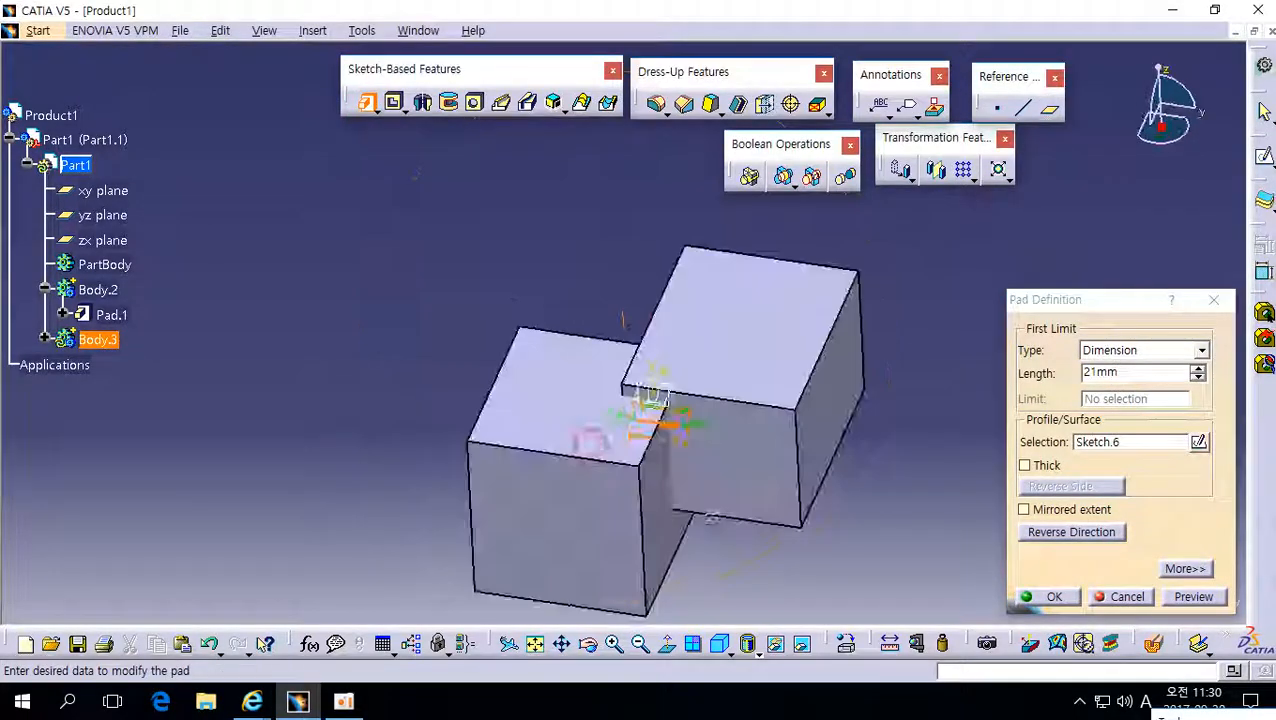
{"action": "left_click", "coordinate": [1058, 596]}
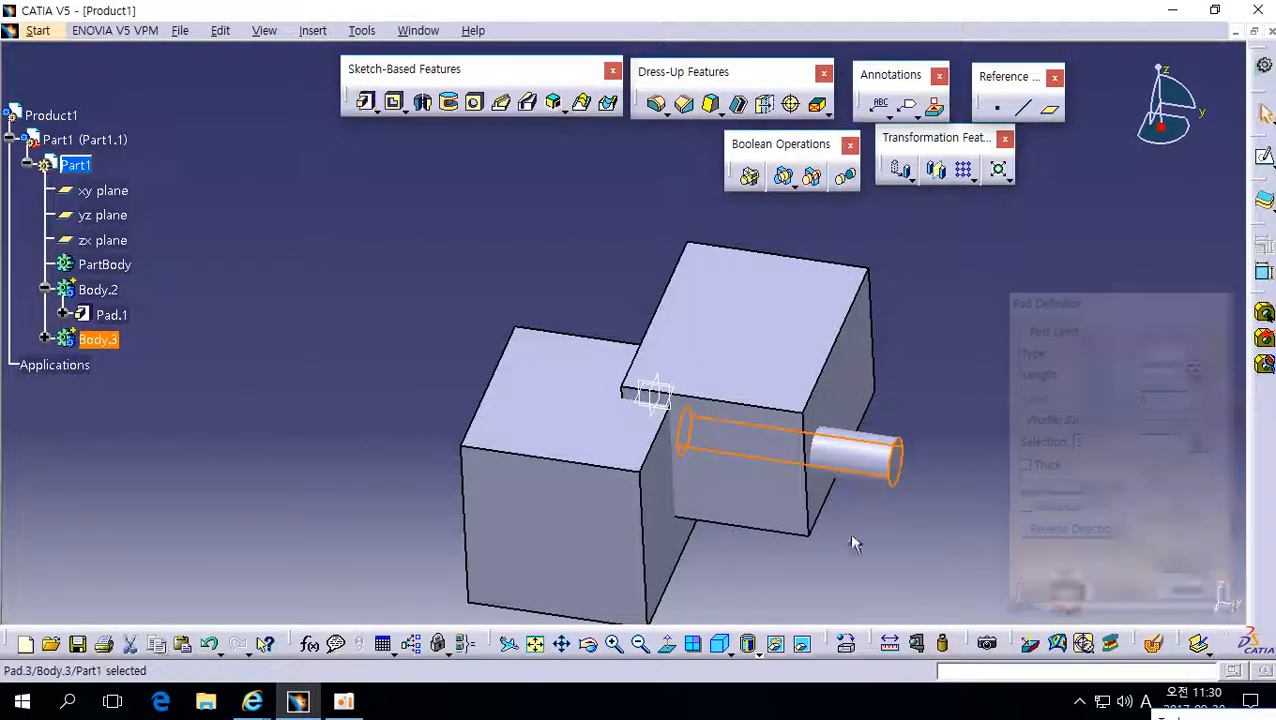
{"action": "middle_click_drag", "start_coordinate": [848, 532], "coordinate": [887, 471]}
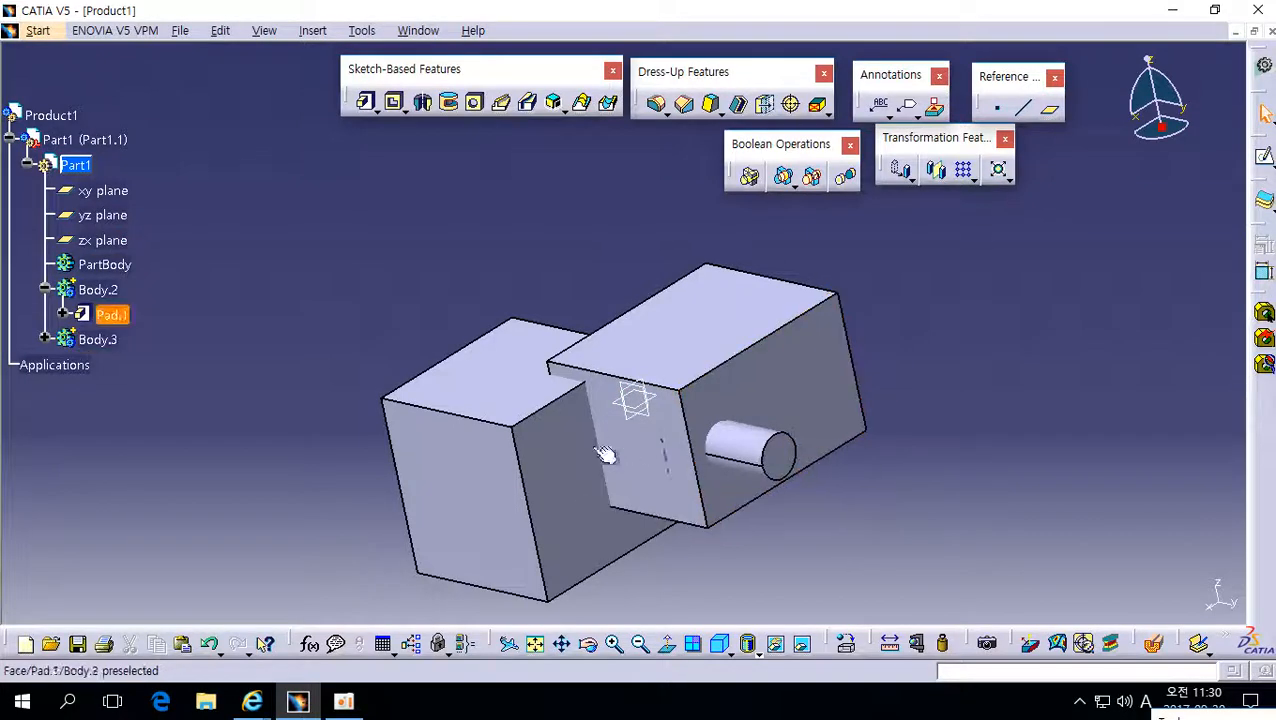
- Define Body.2 as the work object
{"action": "left_click", "coordinate": [100, 340]}
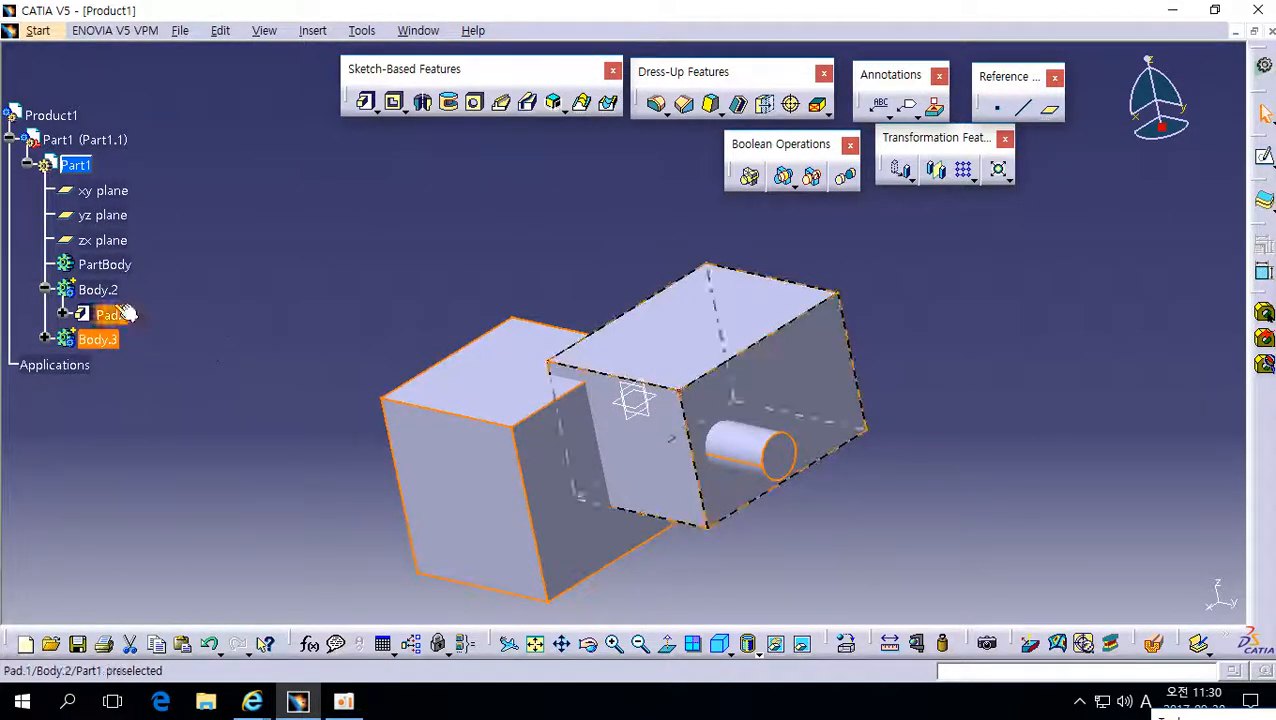
{"action": "right_click", "coordinate": [82, 289]}
{"action": "left_click", "coordinate": [112, 416]}
- Union Trim Body.3 with Body.2, choosing the outer end face of Body.3's block as the face to remove
{"action": "right_click", "coordinate": [120, 350]}
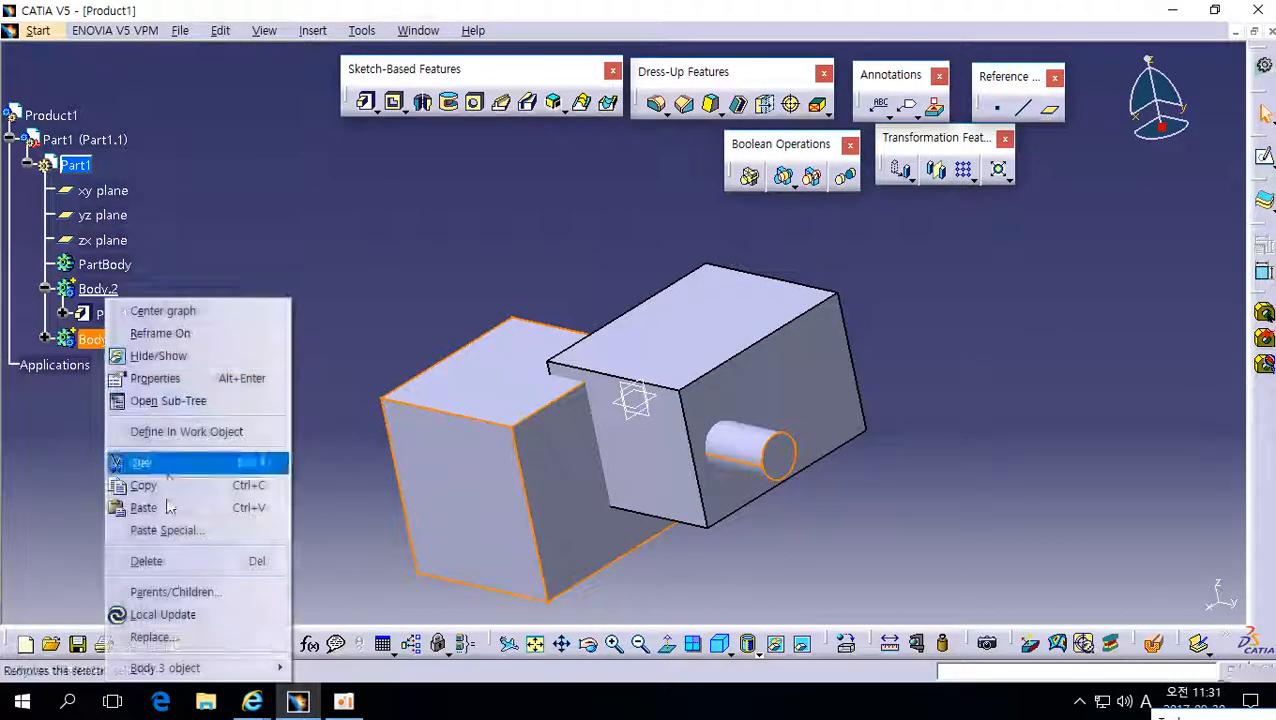
{"action": "mouse_move", "coordinate": [240, 668]}
{"action": "left_click", "coordinate": [333, 508]}
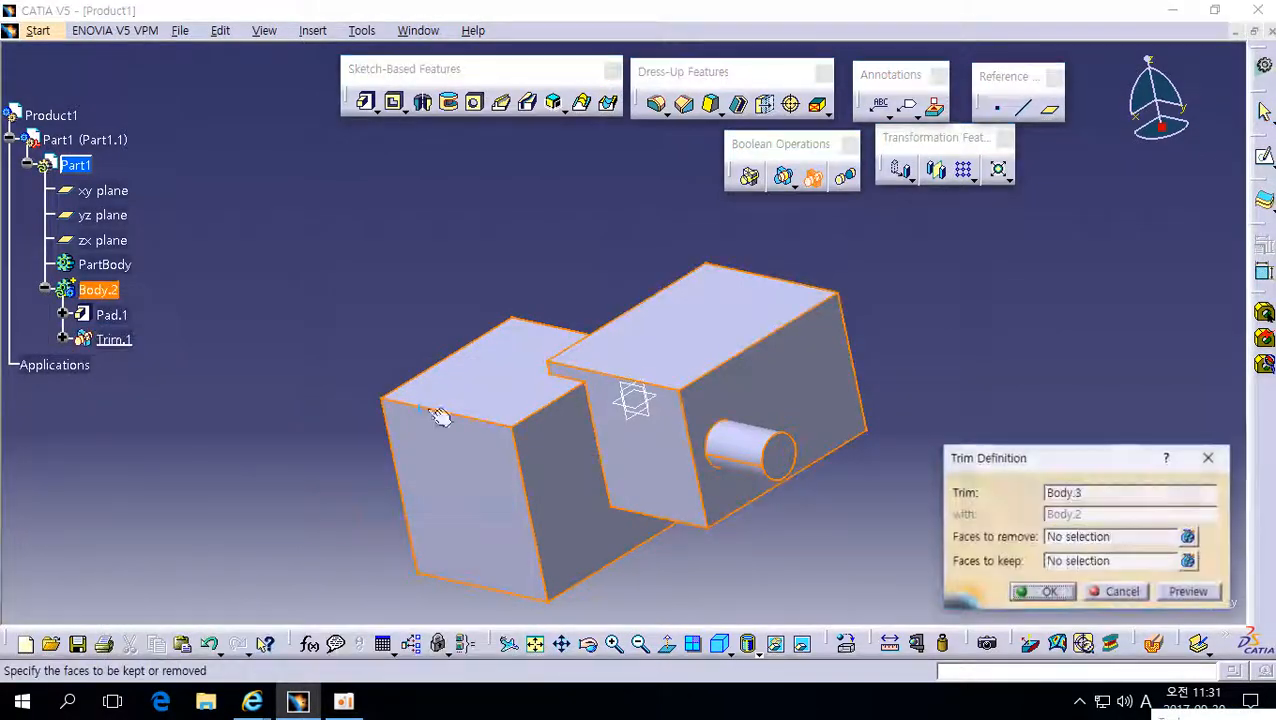
{"action": "middle_click_drag", "start_coordinate": [641, 515], "coordinate": [668, 560]}
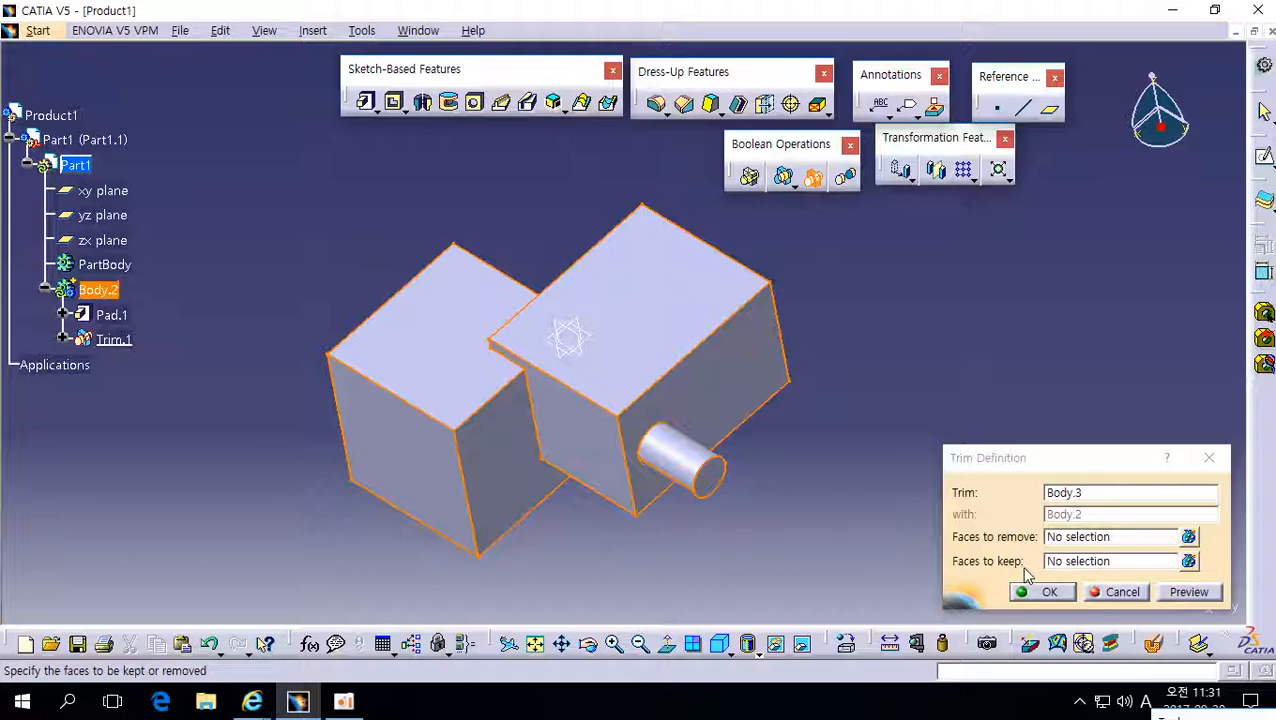
{"action": "left_click", "coordinate": [1086, 540]}
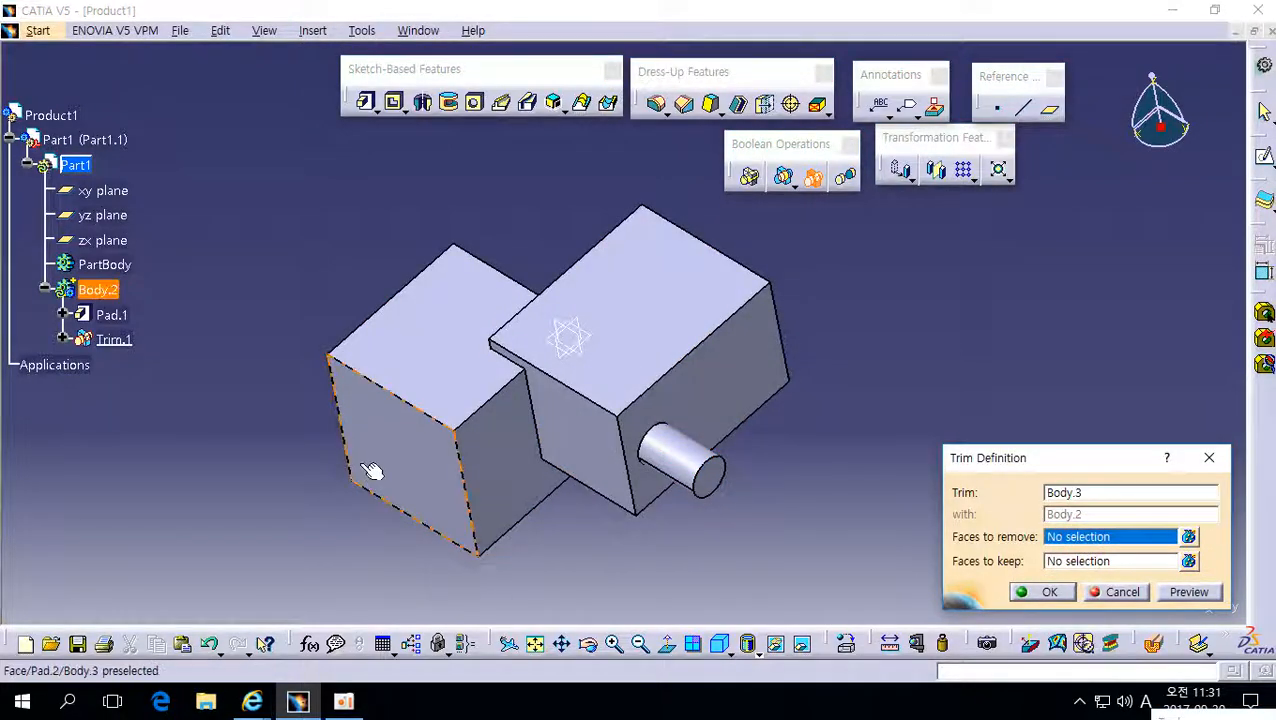
{"action": "left_click", "coordinate": [392, 443]}
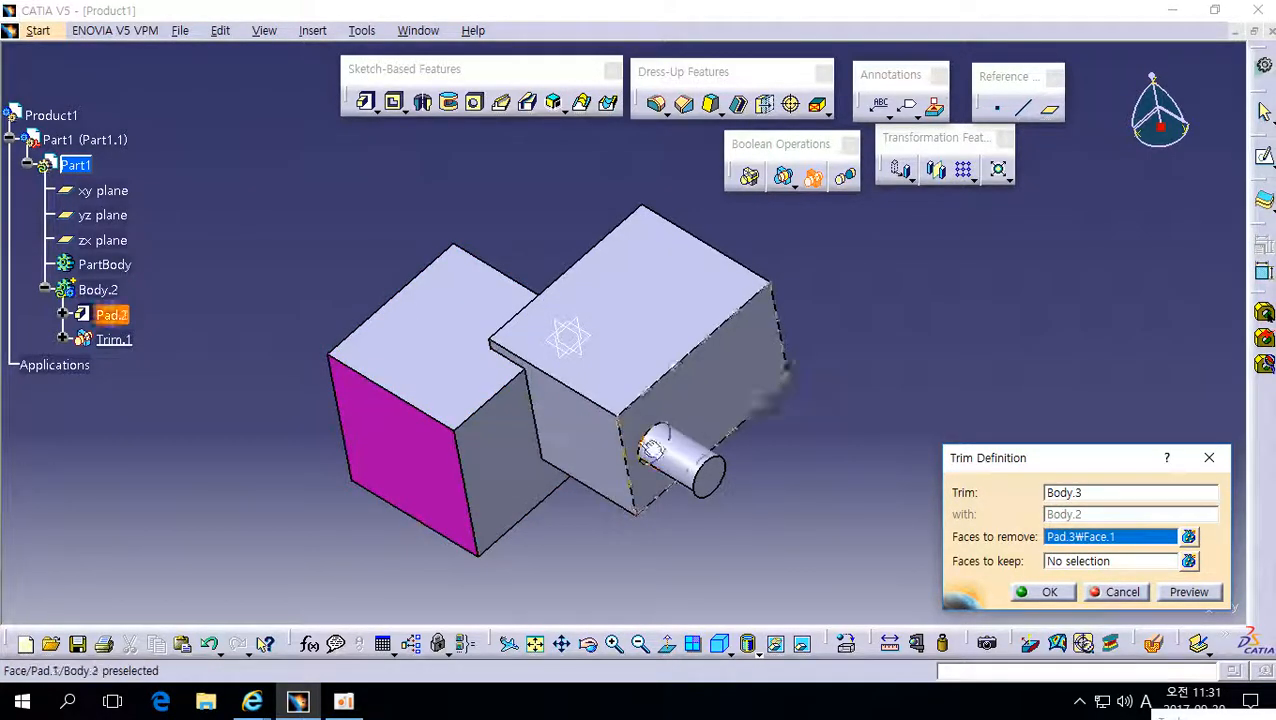
{"action": "left_click", "coordinate": [1055, 597]}
{"action": "left_click", "coordinate": [814, 564]}
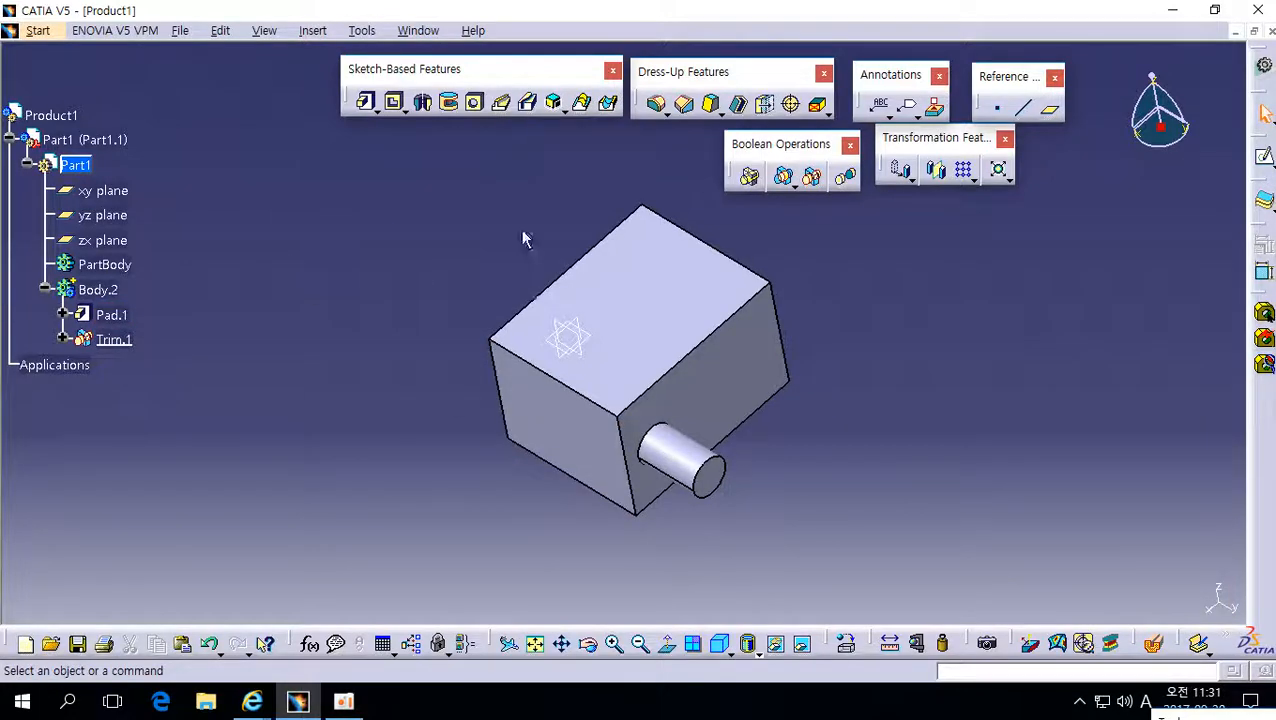
- Edit the Union Trim to remove the protruding cylinder's end face instead of the block face of Body.3
{"action": "double_click", "coordinate": [113, 340]}
{"action": "left_click", "coordinate": [1082, 540]}
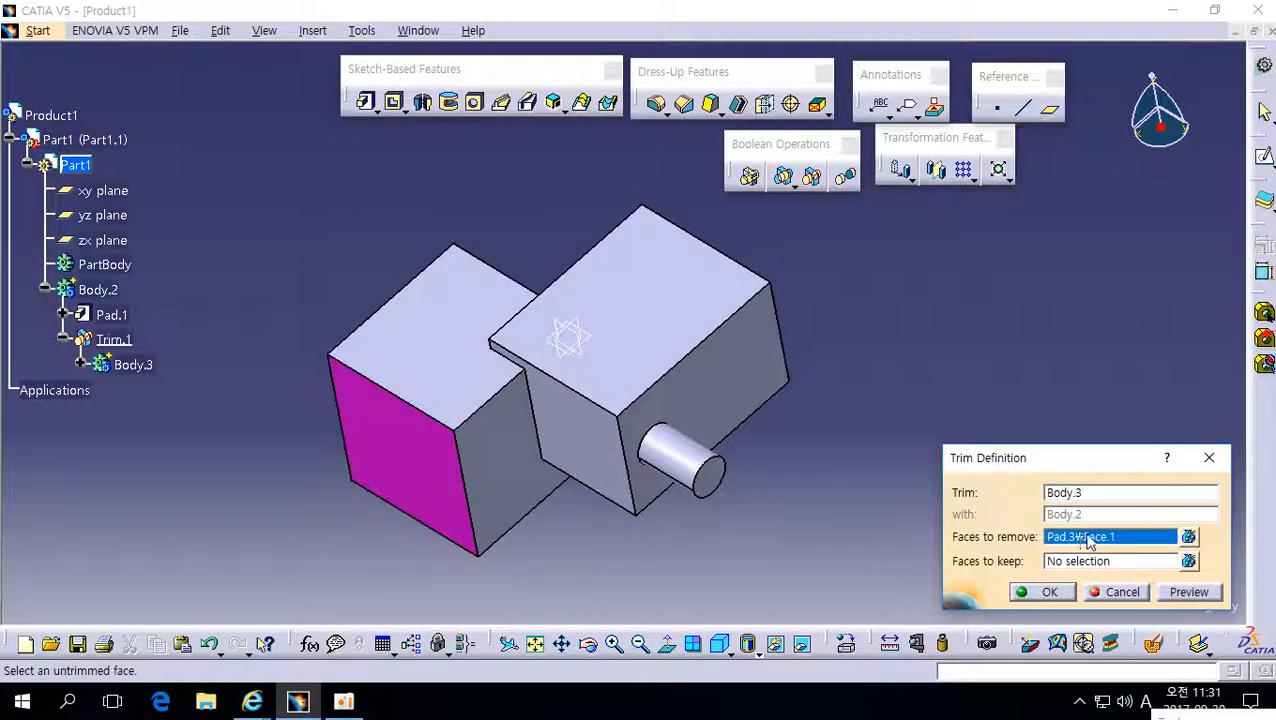
{"action": "left_click", "coordinate": [463, 479]}
{"action": "left_click", "coordinate": [1072, 562]}
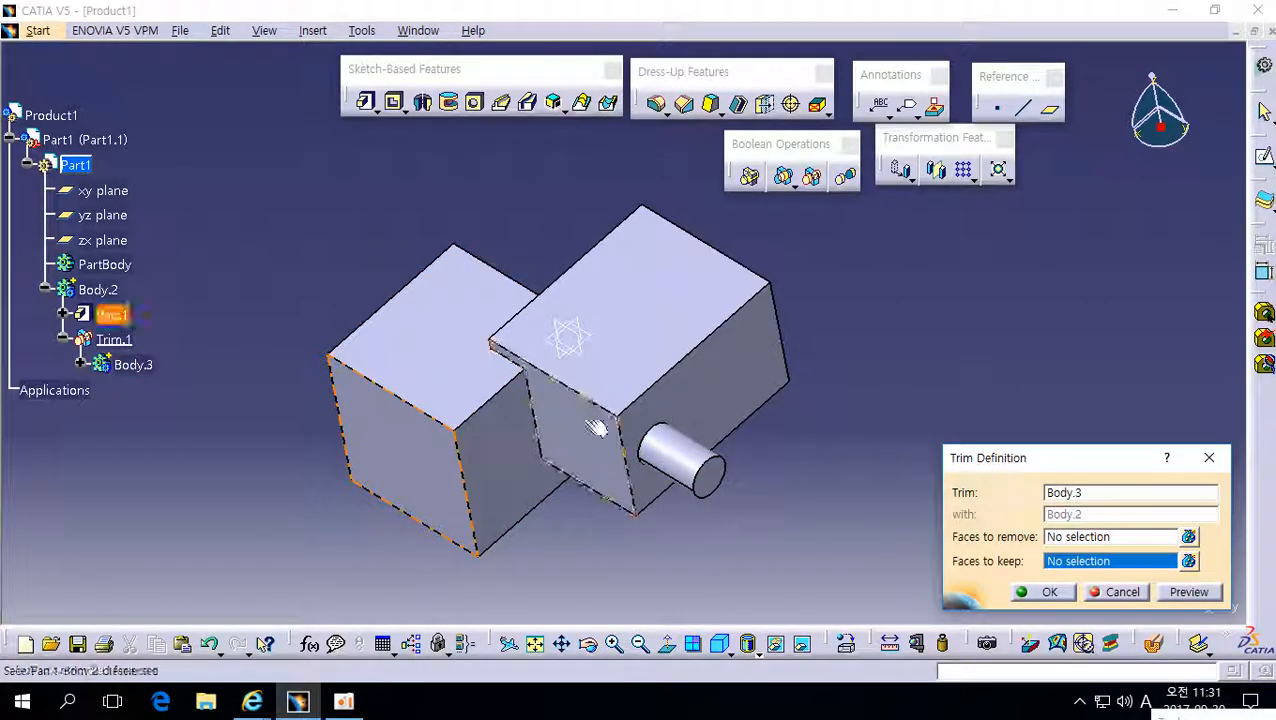
{"action": "left_click", "coordinate": [1100, 538]}
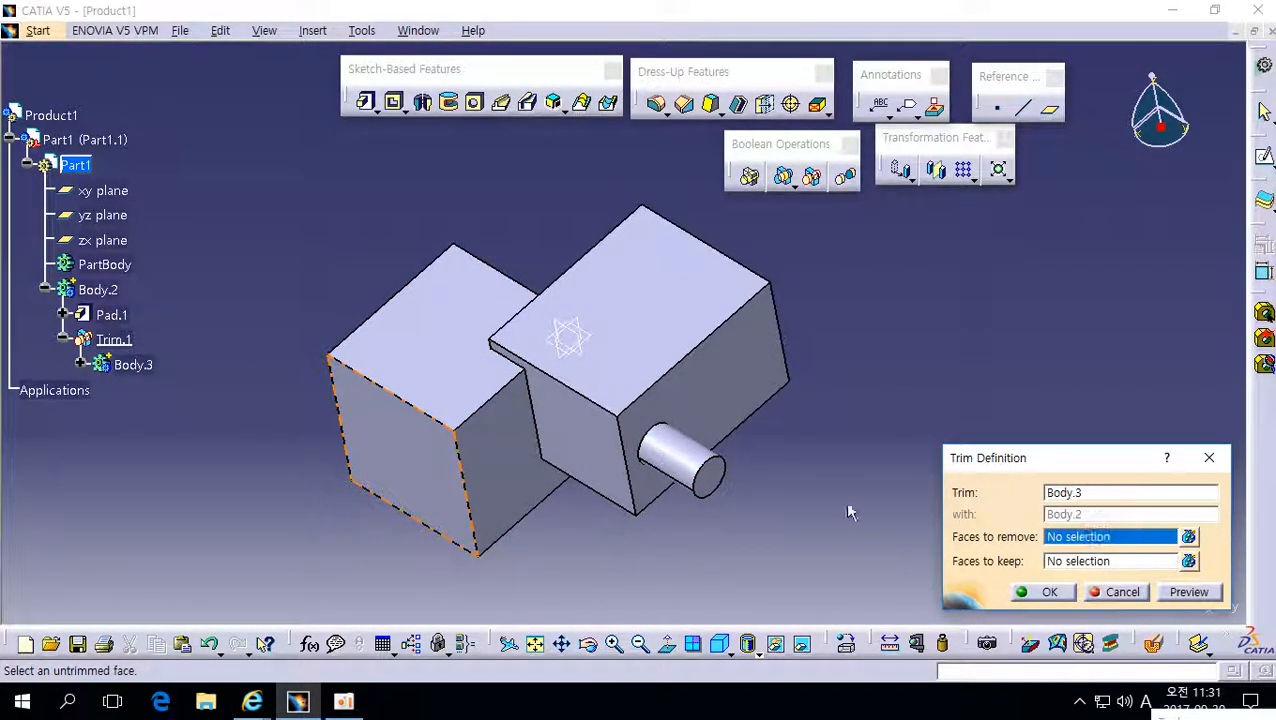
{"action": "left_click", "coordinate": [716, 480]}
{"action": "left_click", "coordinate": [1043, 592]}
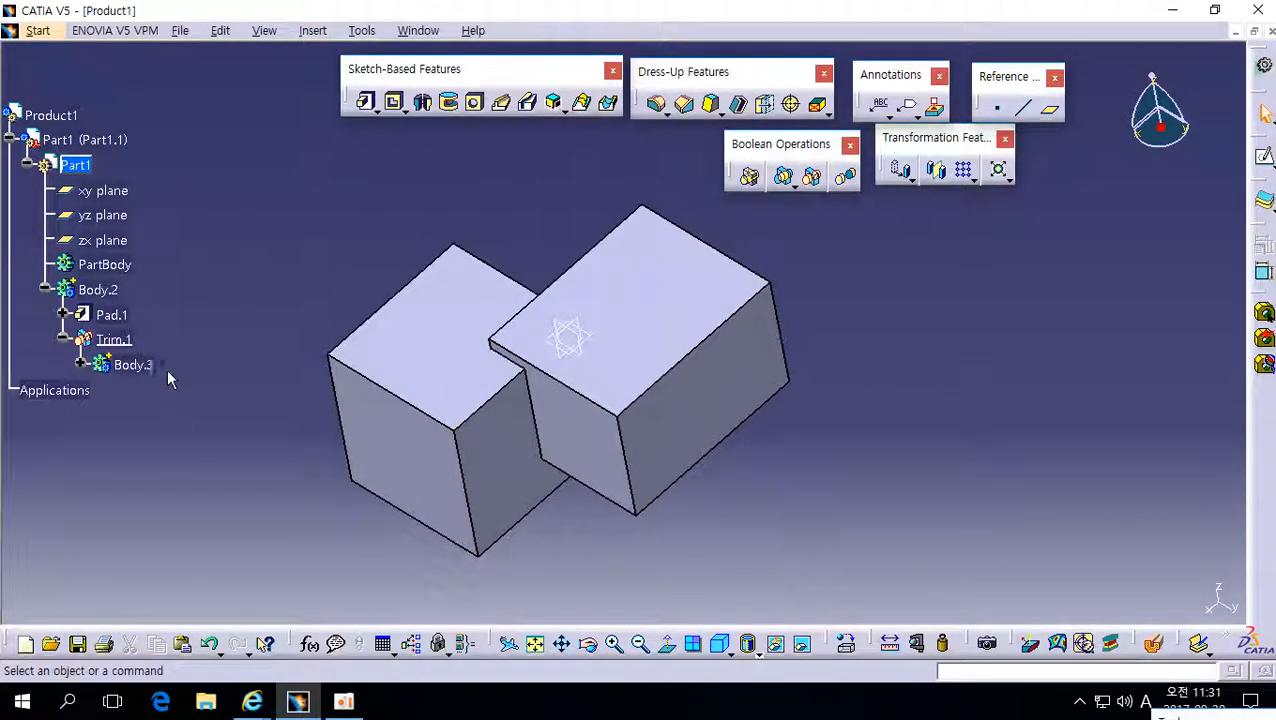
- Edit the Union Trim by clearing the face to remove and choosing the cylinder's end face as the face to keep
{"action": "double_click", "coordinate": [113, 340]}
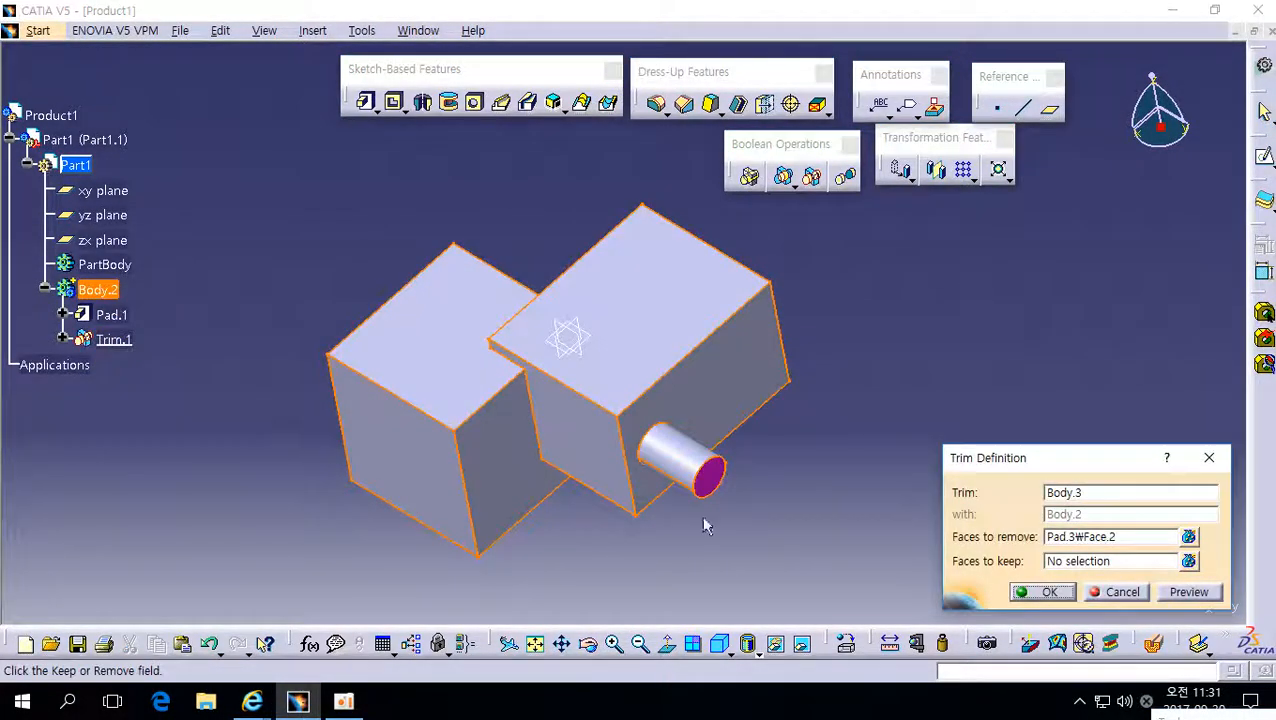
{"action": "left_click", "coordinate": [1065, 536]}
{"action": "left_click", "coordinate": [718, 478]}
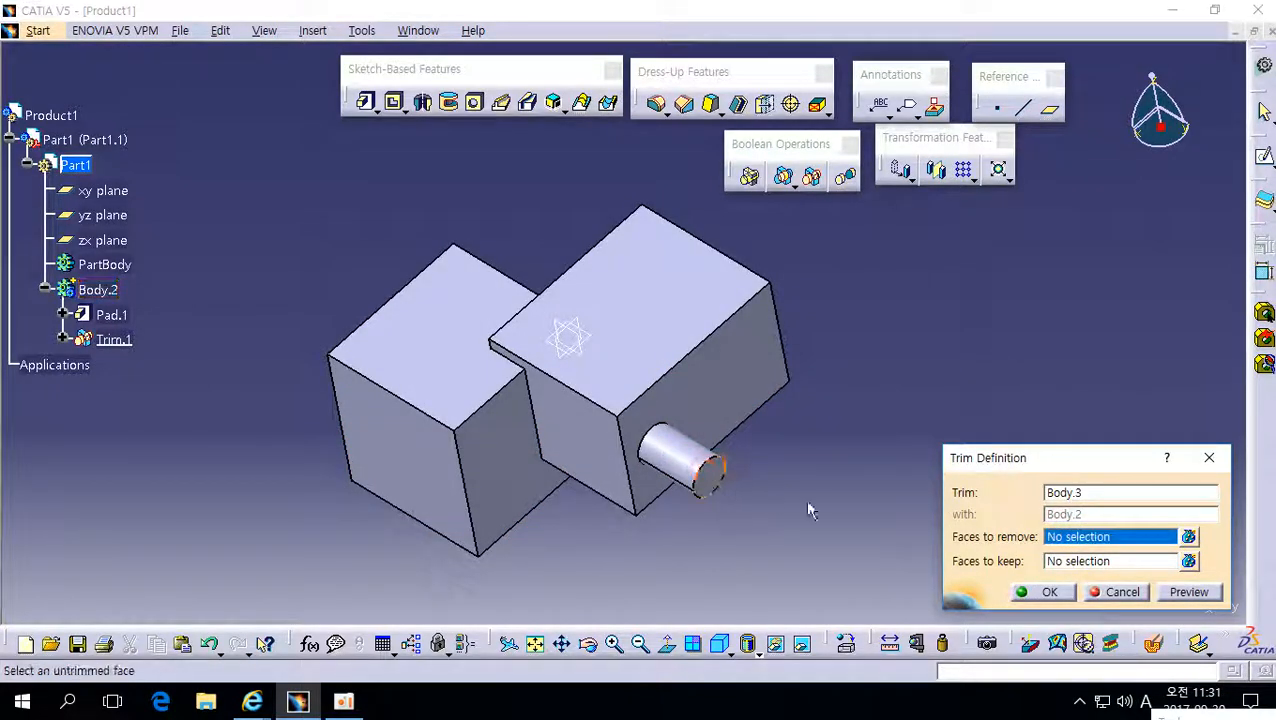
{"action": "left_click", "coordinate": [1073, 563]}
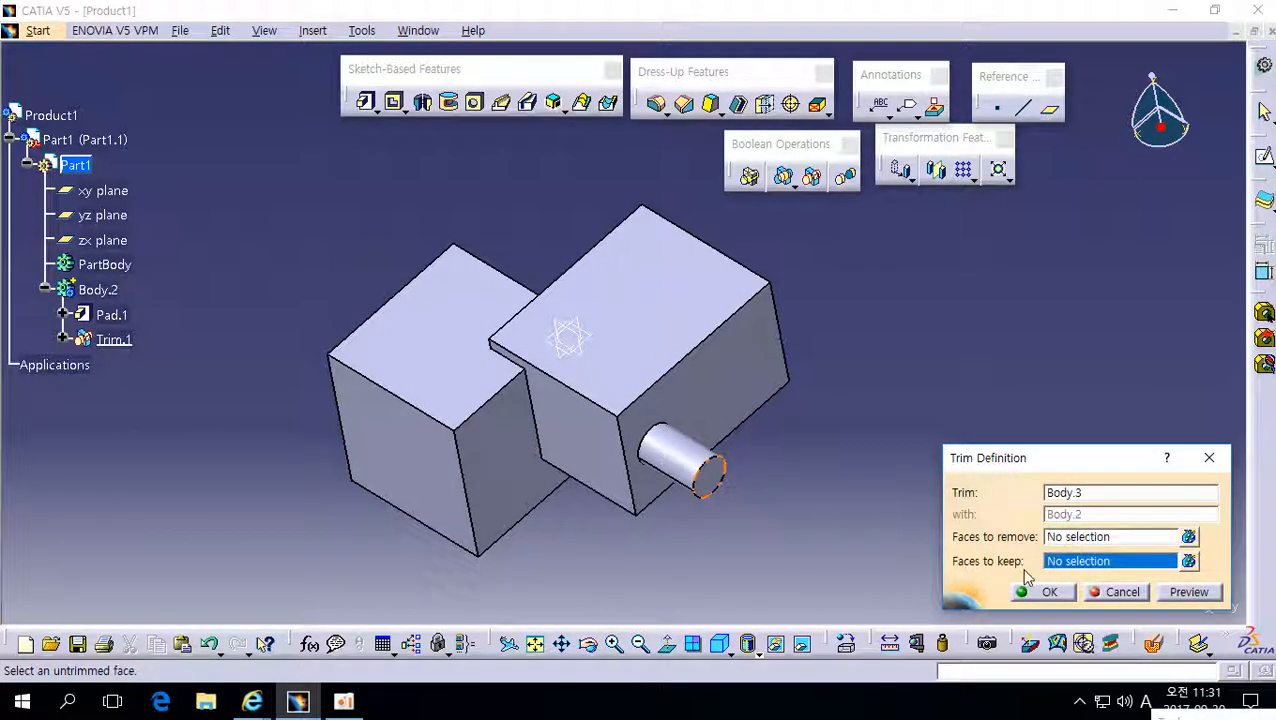
{"action": "middle_click_drag", "start_coordinate": [543, 497], "coordinate": [712, 490]}
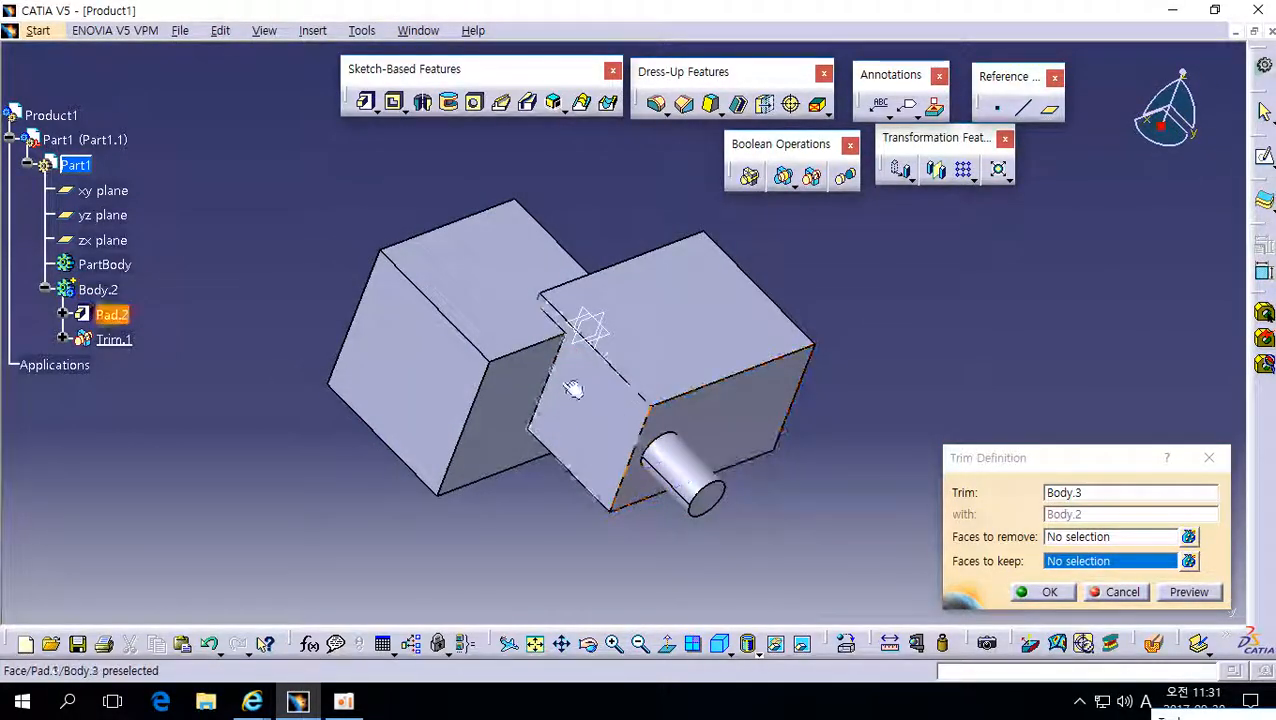
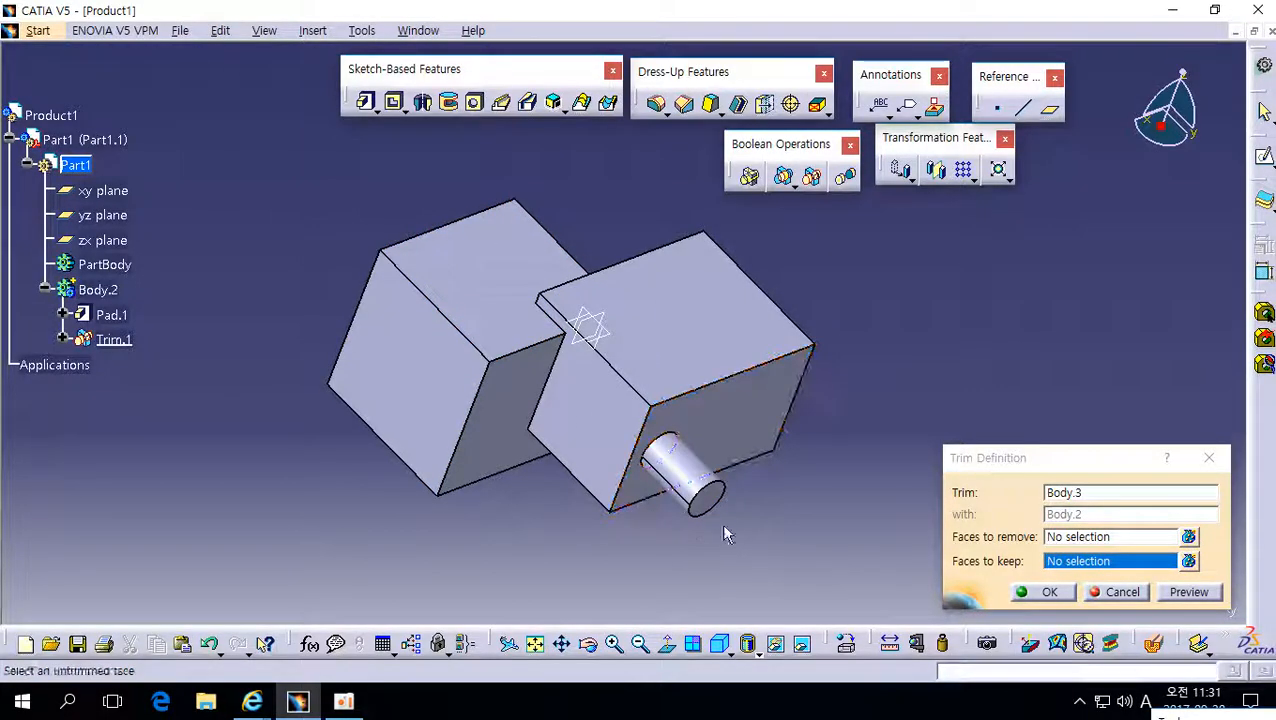
{"action": "left_click", "coordinate": [710, 498]}
{"action": "left_click", "coordinate": [1043, 592]}
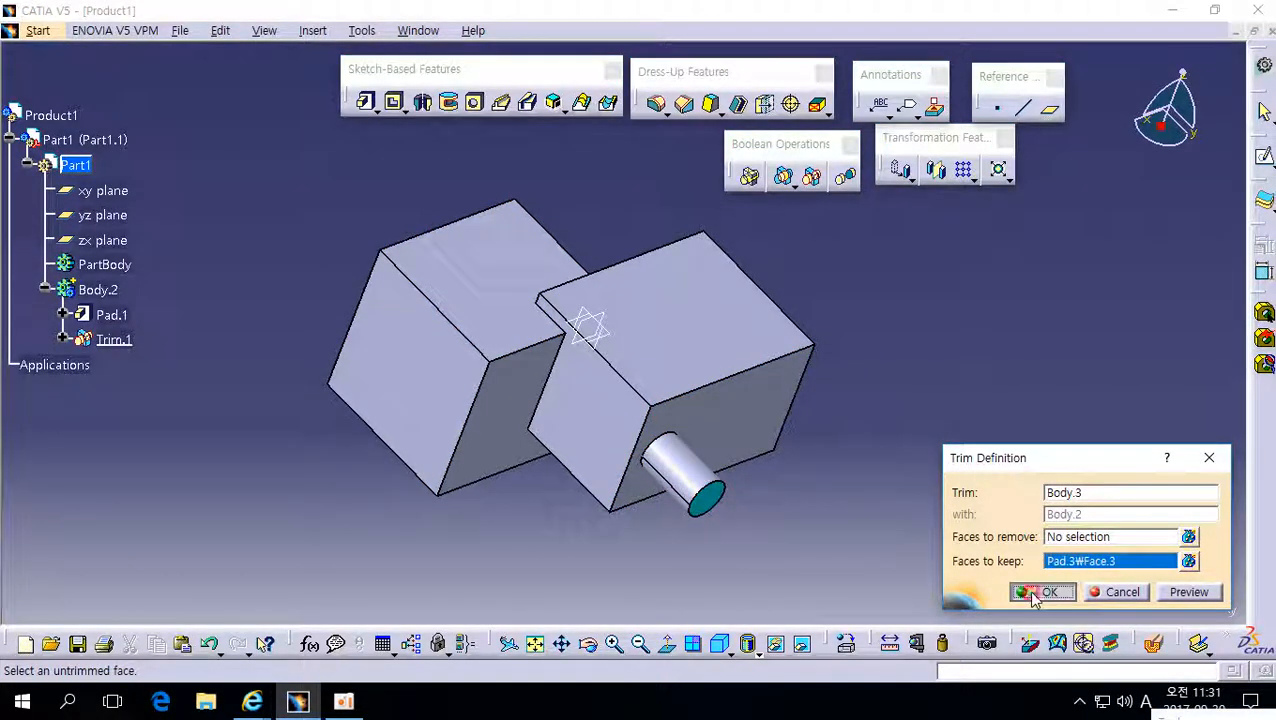
{"action": "middle_click_drag", "start_coordinate": [433, 410], "coordinate": [401, 396]}
{"action": "double_click", "coordinate": [112, 341]}
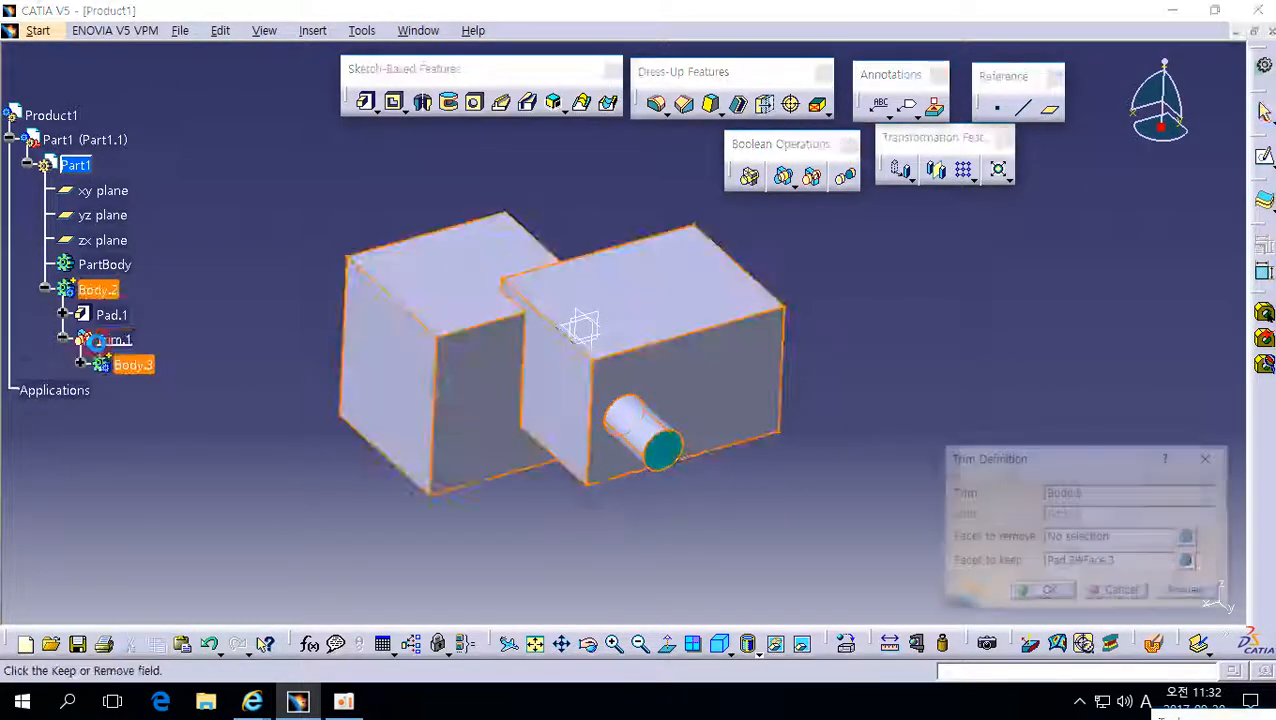
{"action": "left_click", "coordinate": [1122, 592]}
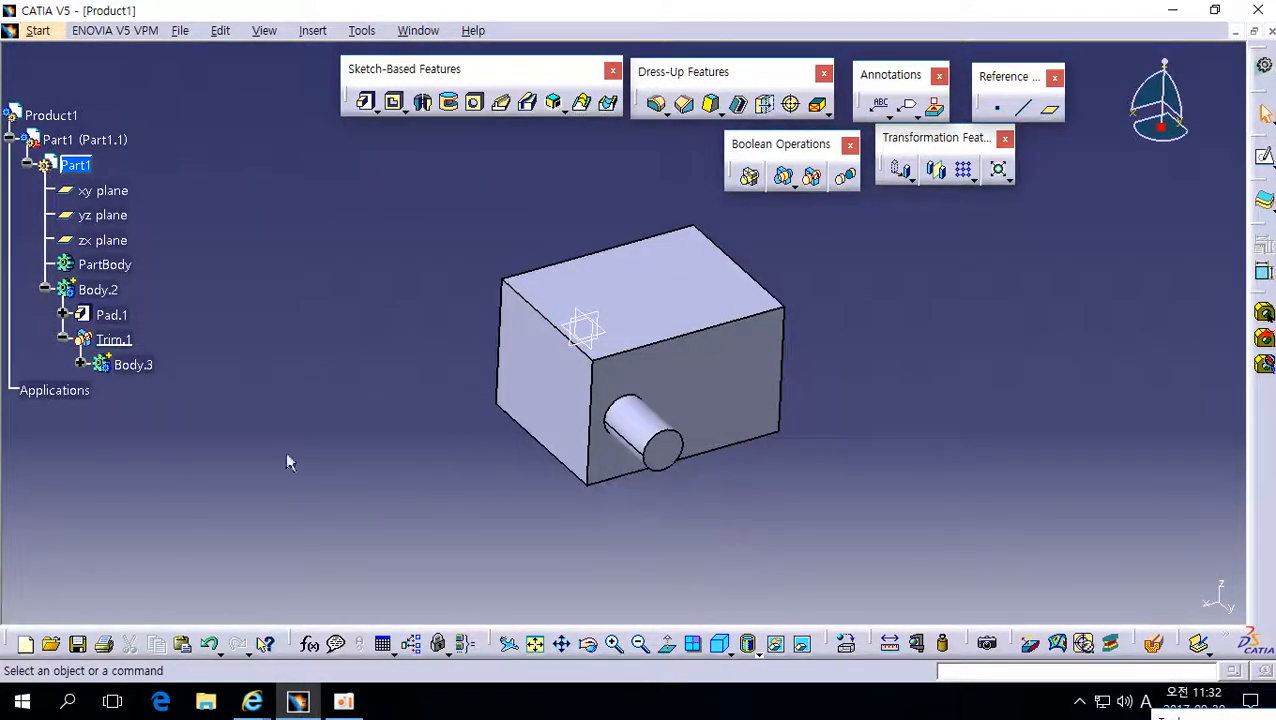
- Delete the Union Trim from Body.2 with the deletion of aggregated elements turned off
{"action": "left_click", "coordinate": [122, 342]}
{"action": "right_click", "coordinate": [140, 340]}
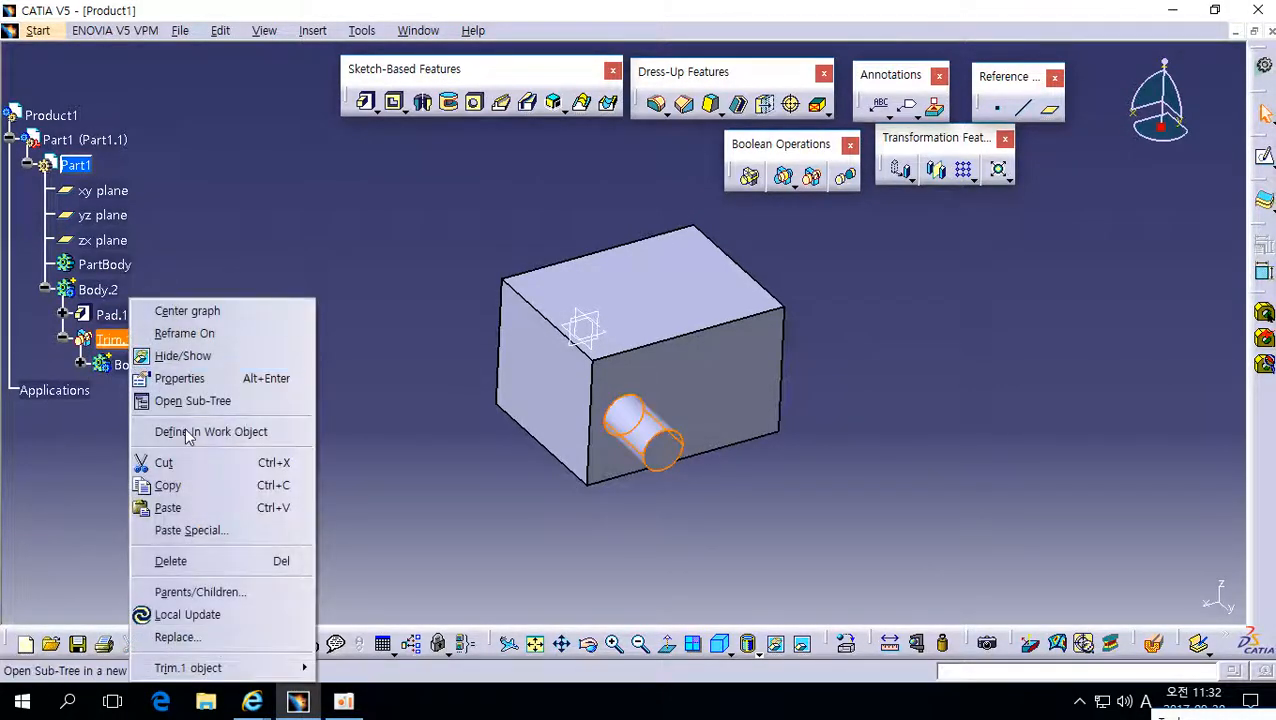
{"action": "left_click", "coordinate": [230, 562]}
{"action": "left_click", "coordinate": [1122, 592]}
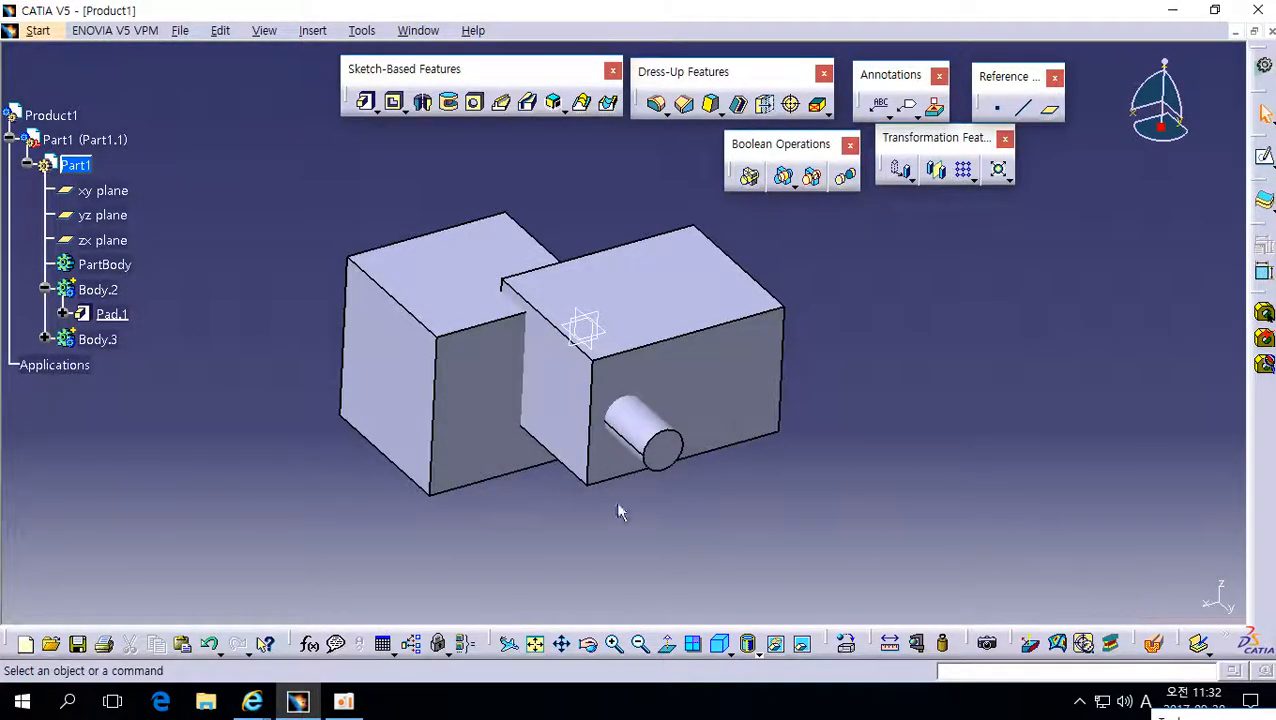
{"action": "middle_click_drag", "start_coordinate": [648, 460], "coordinate": [604, 439]}
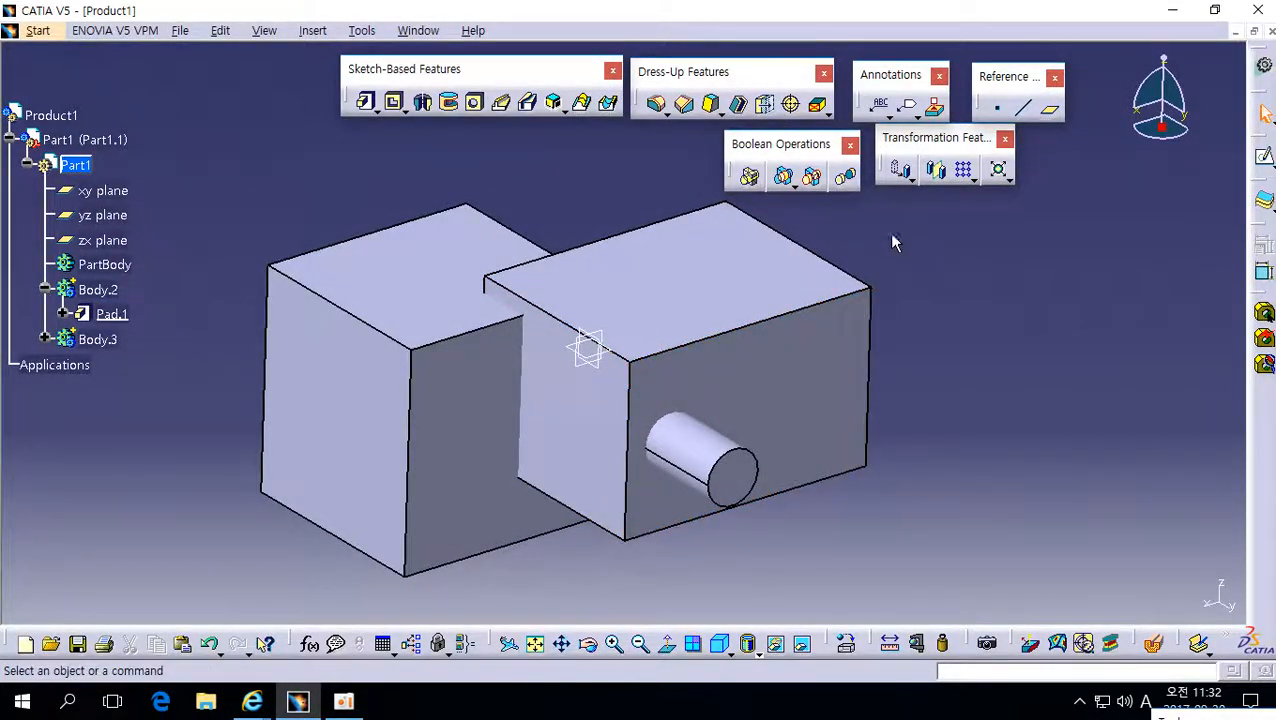
{"action": "right_click", "coordinate": [90, 339]}
{"action": "left_click", "coordinate": [205, 669]}
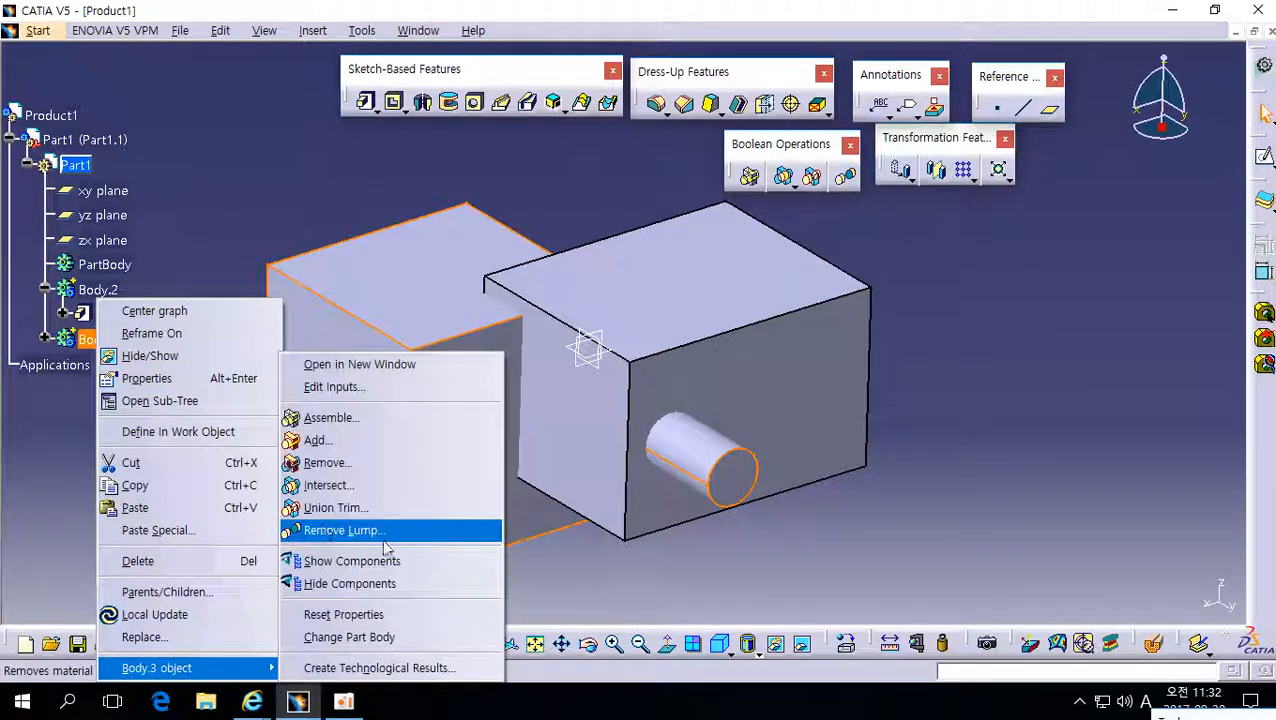
{"action": "left_click", "coordinate": [644, 579]}
{"action": "left_click", "coordinate": [688, 584]}
{"action": "middle_click_drag", "start_coordinate": [722, 492], "coordinate": [714, 602]}
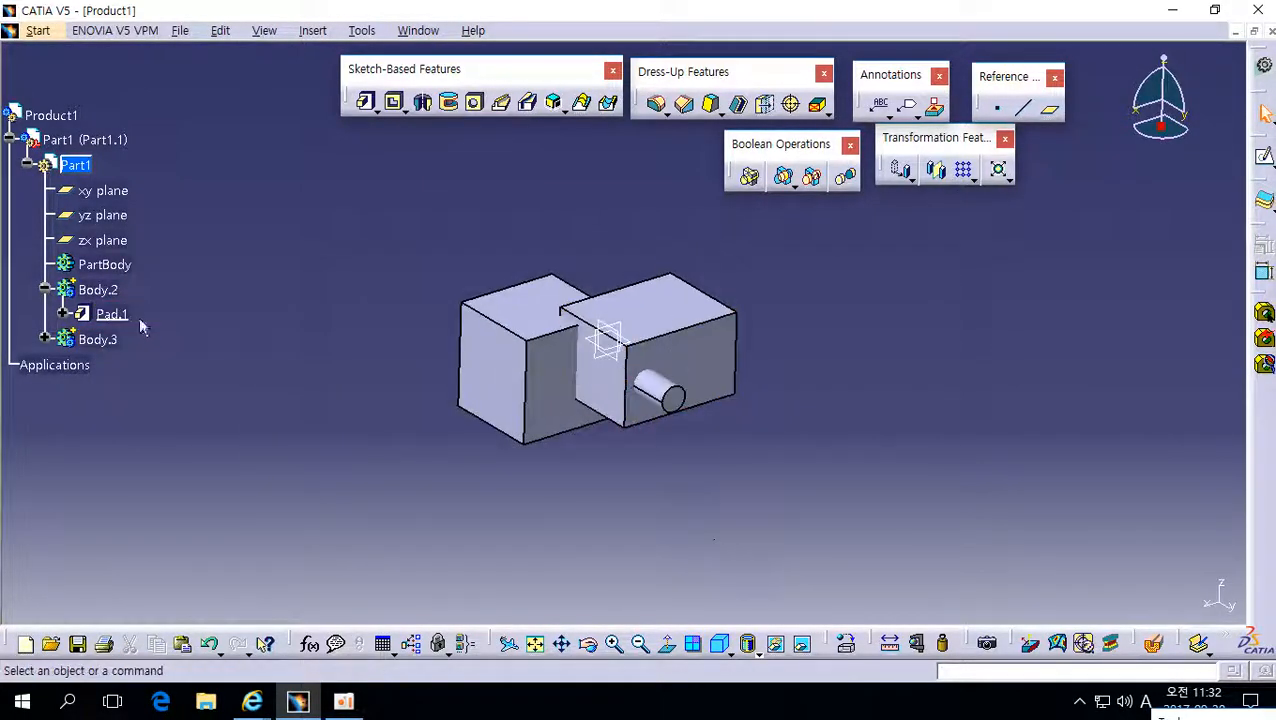
- Hide Body.3 so only the block of Body.2 is displayed
{"action": "right_click", "coordinate": [100, 339]}
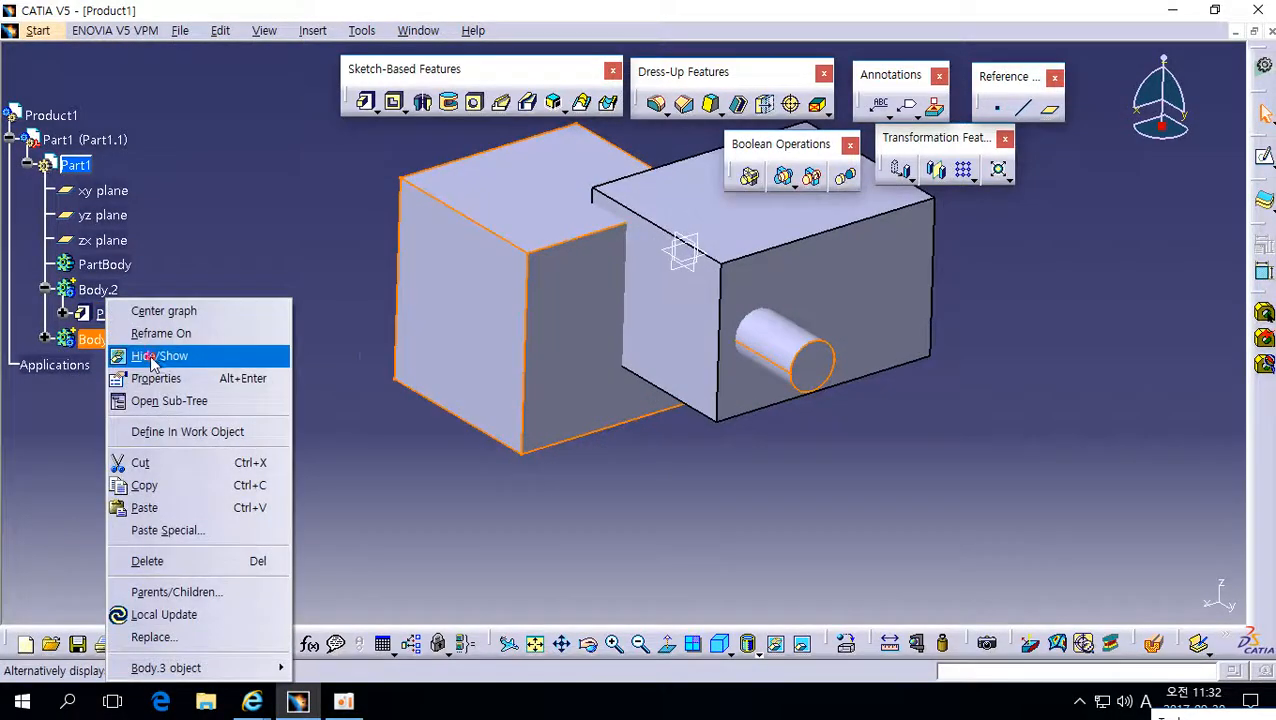
{"action": "left_click", "coordinate": [151, 357]}
{"action": "middle_click_drag", "start_coordinate": [604, 370], "coordinate": [410, 440]}
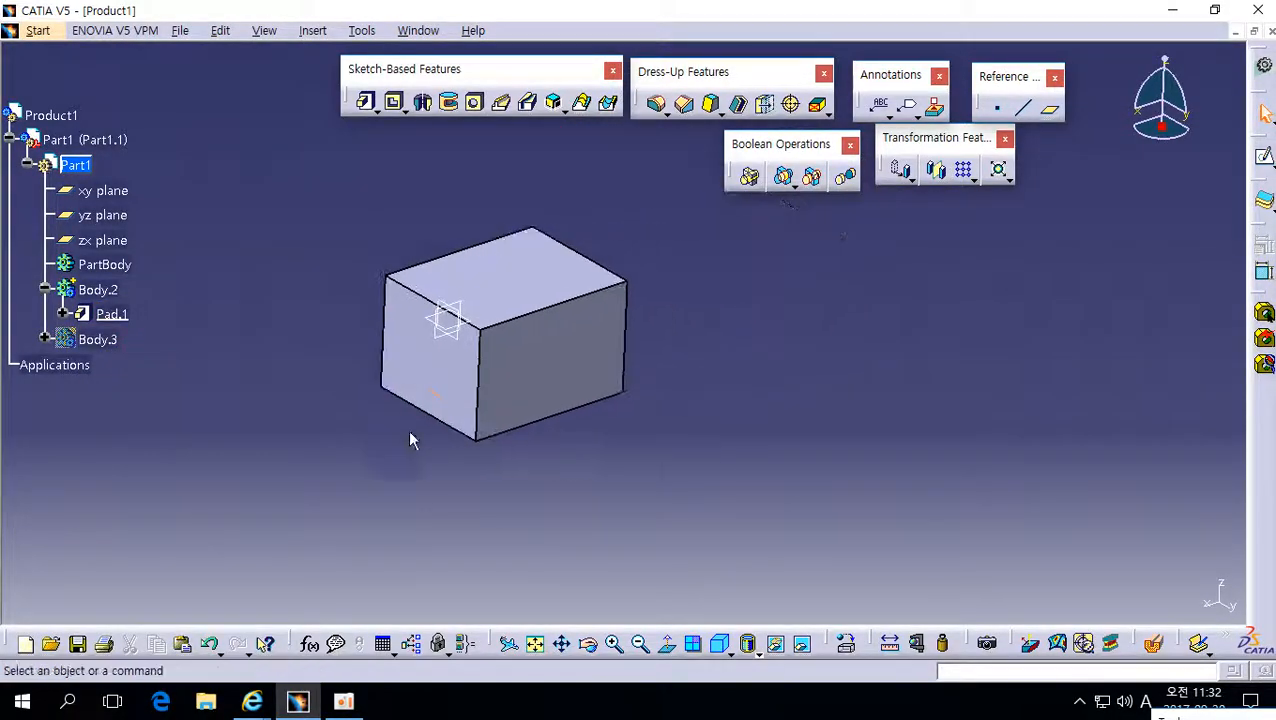
- Sketch a circle in Body.2 on the vertical origin plane, overlapping the upper part of the block's outline
{"action": "left_click", "coordinate": [459, 298]}
{"action": "left_click", "coordinate": [1265, 160]}
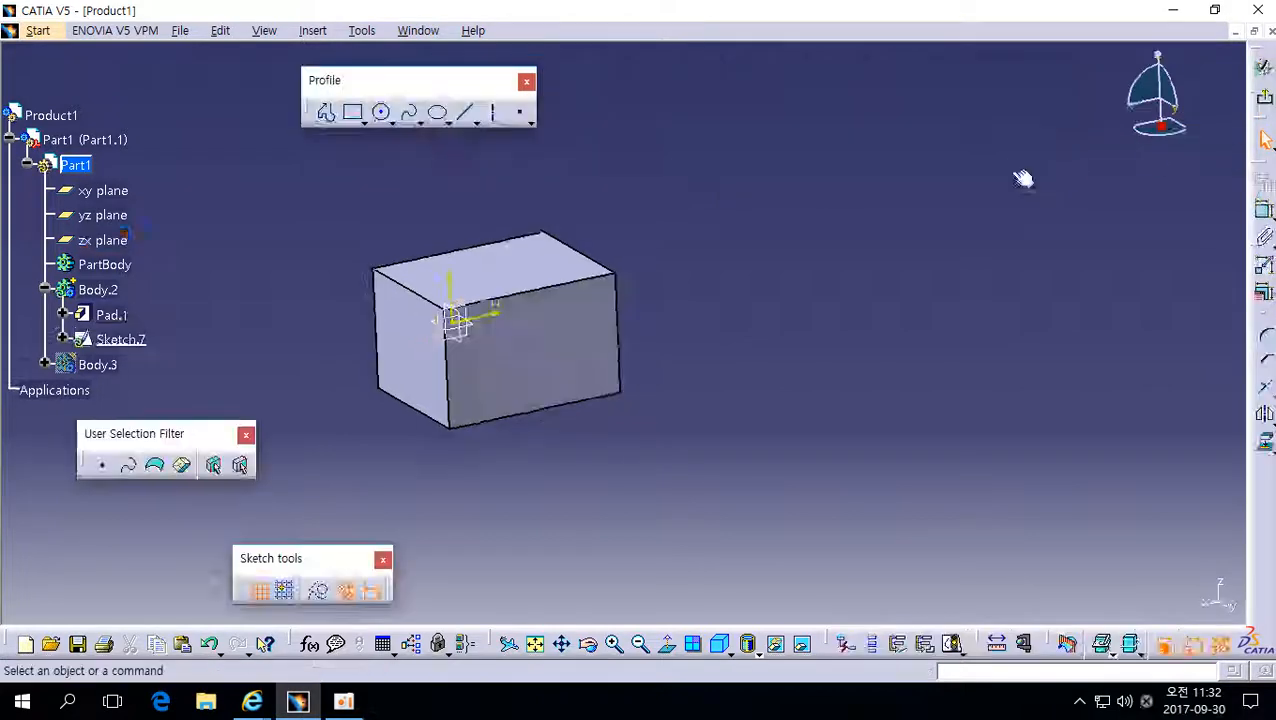
{"action": "left_click", "coordinate": [382, 112]}
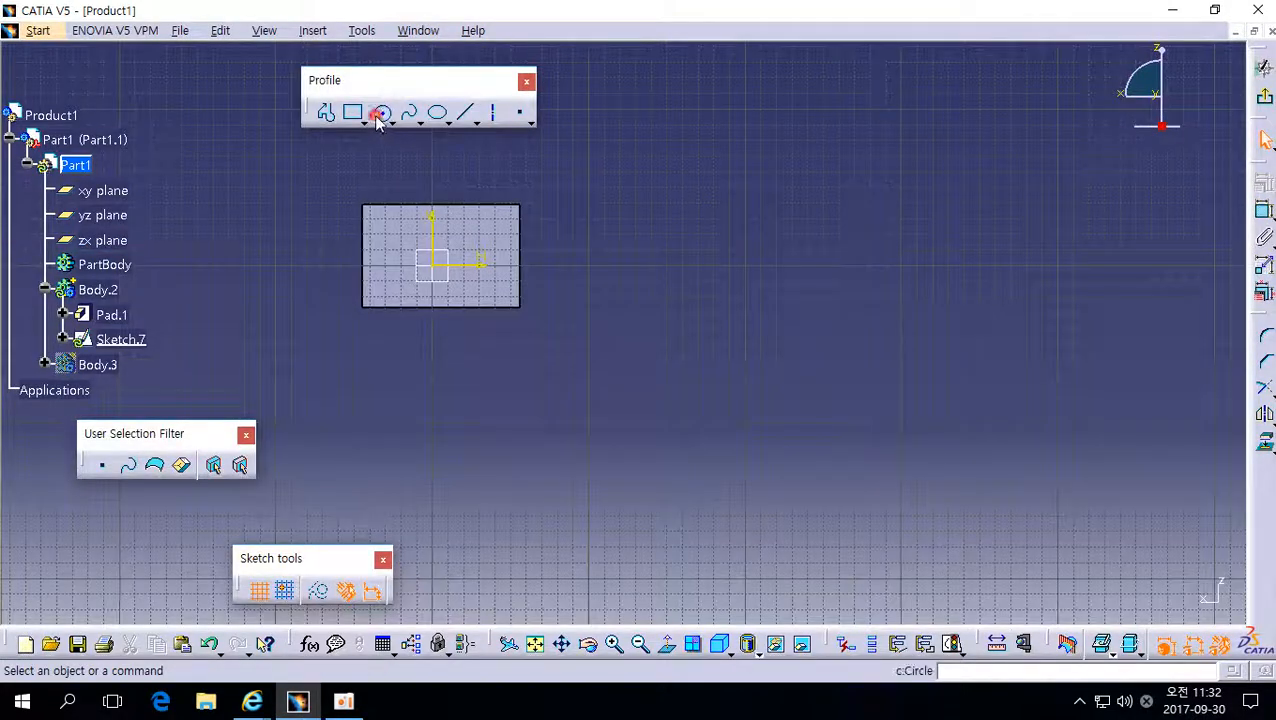
{"action": "left_click", "coordinate": [464, 247]}
{"action": "left_click", "coordinate": [499, 279]}
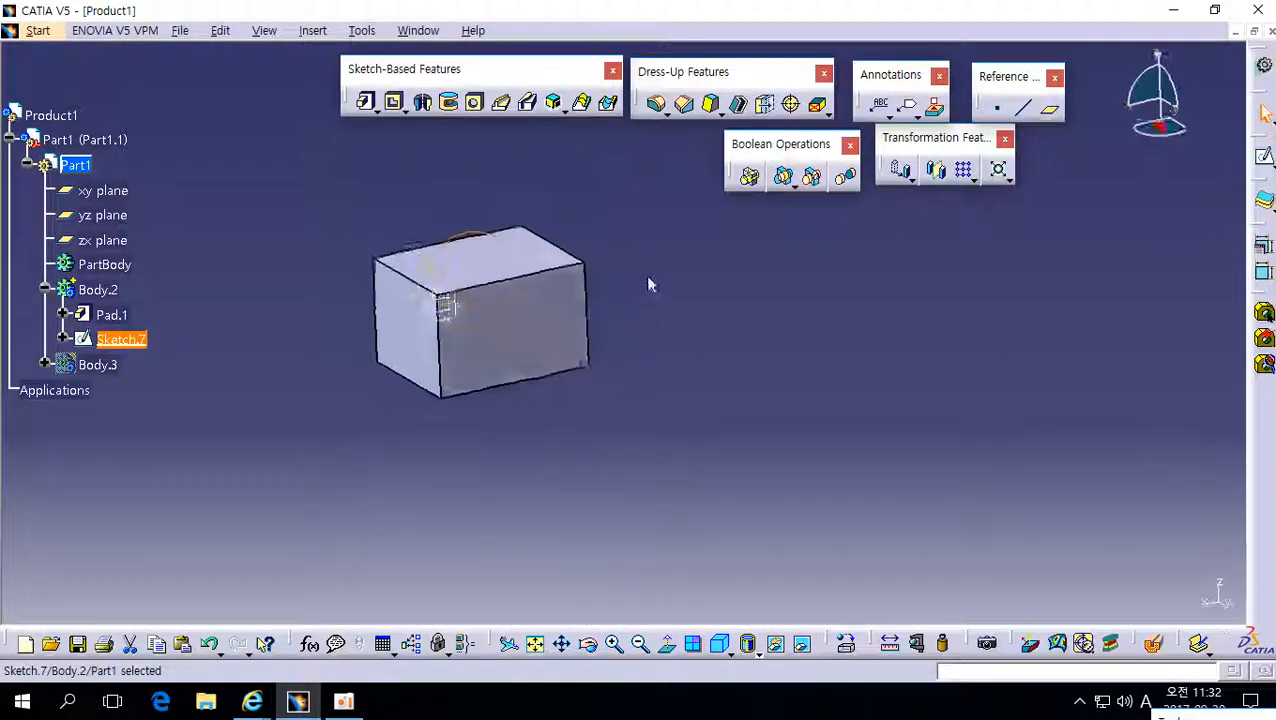
- Pad the circle with a first limit of 258 mm and the second limit moved forward, forming a cylinder detached from the block
{"action": "left_click", "coordinate": [366, 103]}
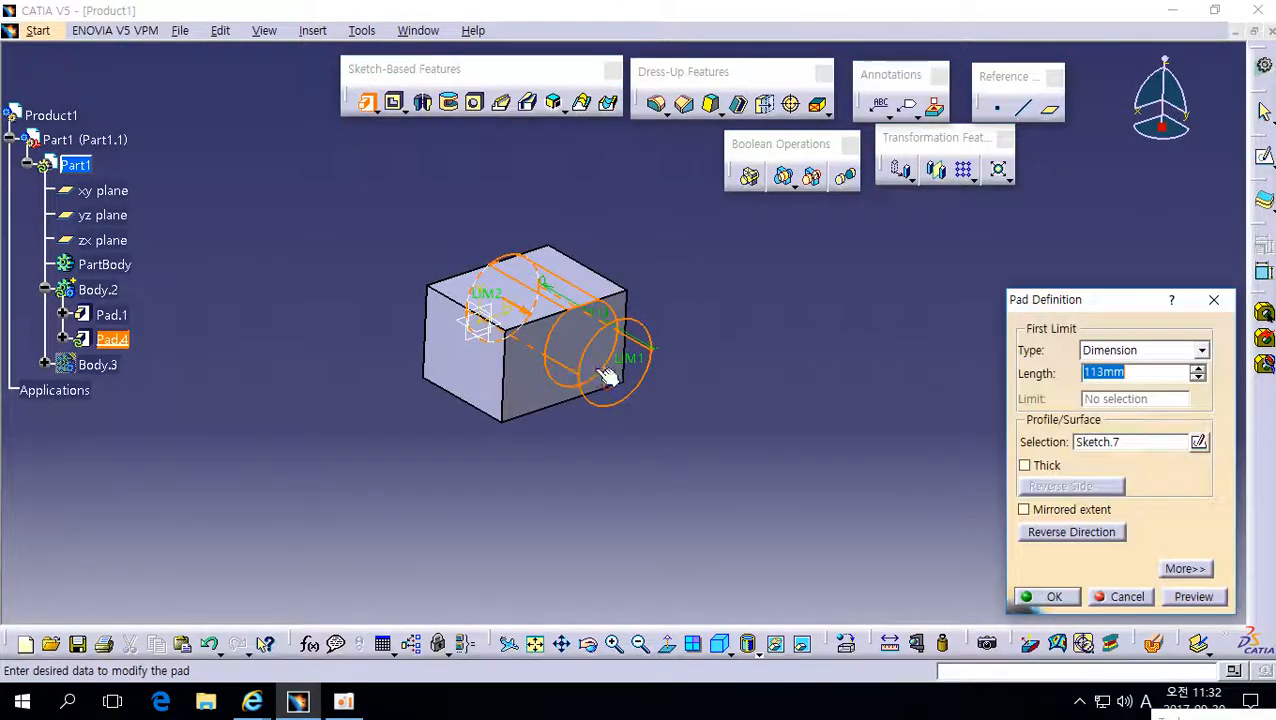
{"action": "left_click_drag", "start_coordinate": [630, 366], "coordinate": [772, 430]}
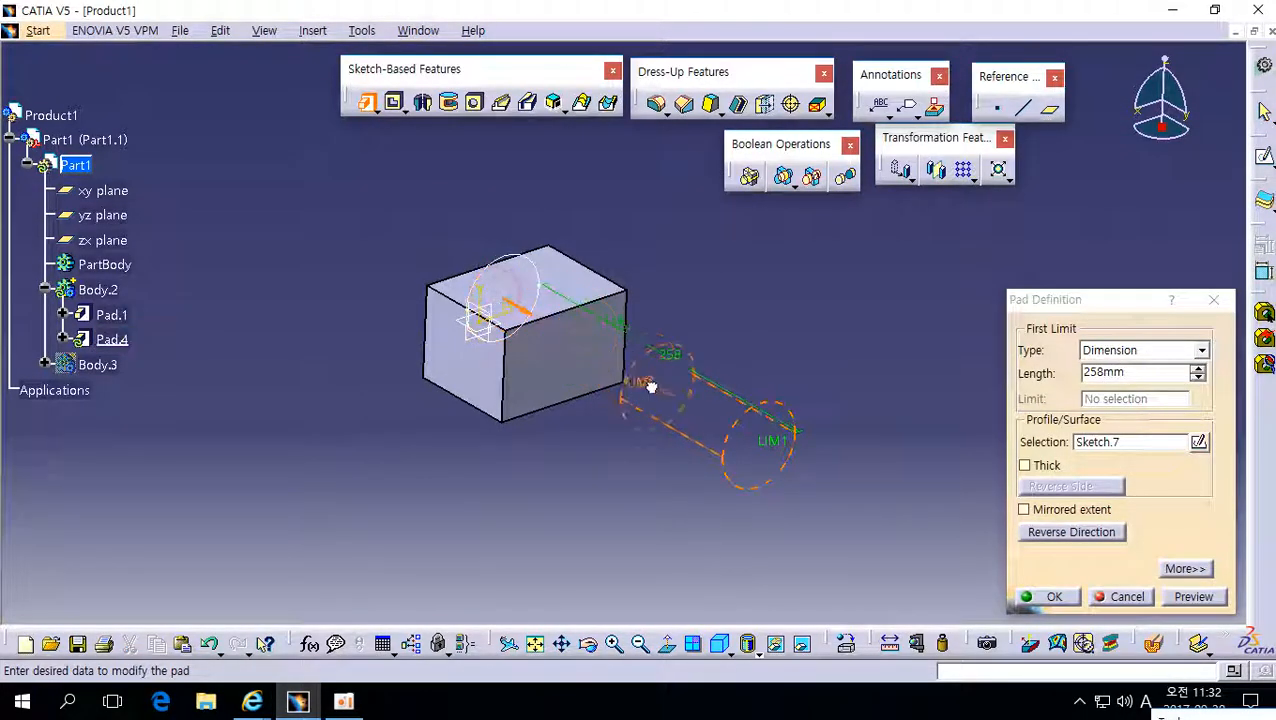
{"action": "left_click", "coordinate": [1054, 596]}
{"action": "middle_click_drag", "start_coordinate": [546, 508], "coordinate": [564, 510]}
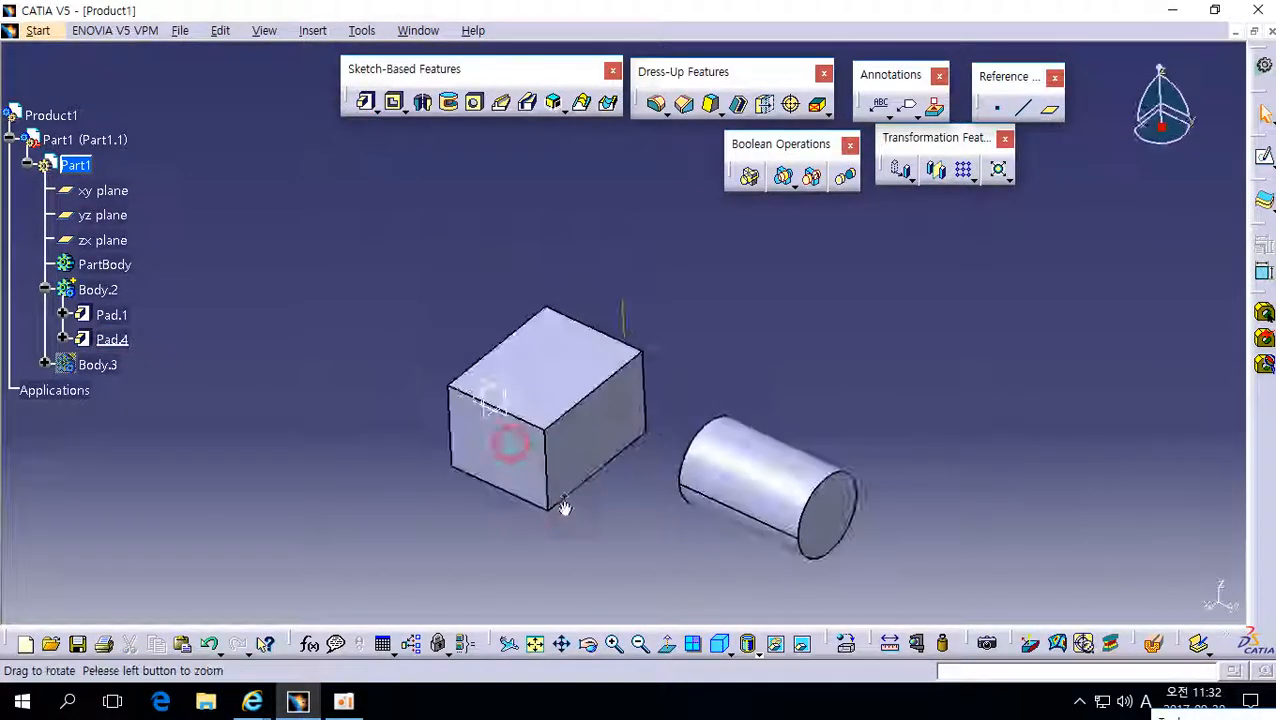
{"action": "left_click", "coordinate": [108, 290]}
{"action": "middle_click_drag", "start_coordinate": [530, 370], "coordinate": [480, 335]}
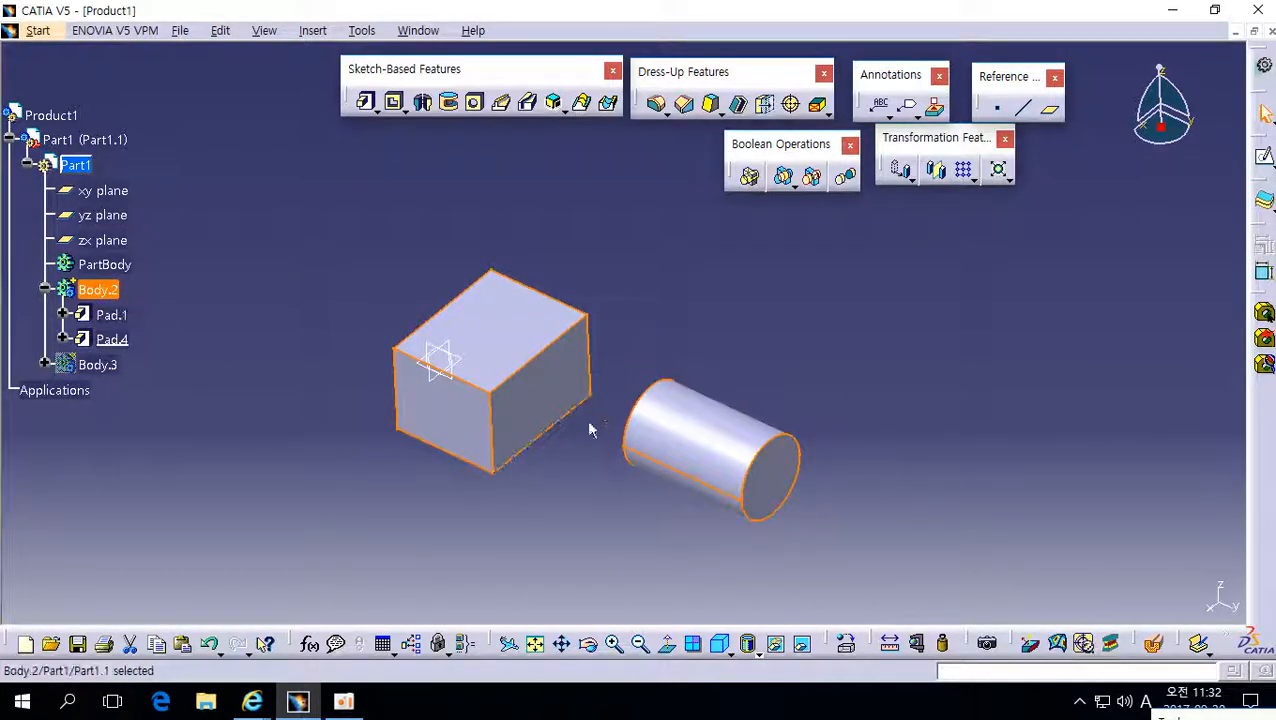
{"action": "left_click", "coordinate": [597, 502]}
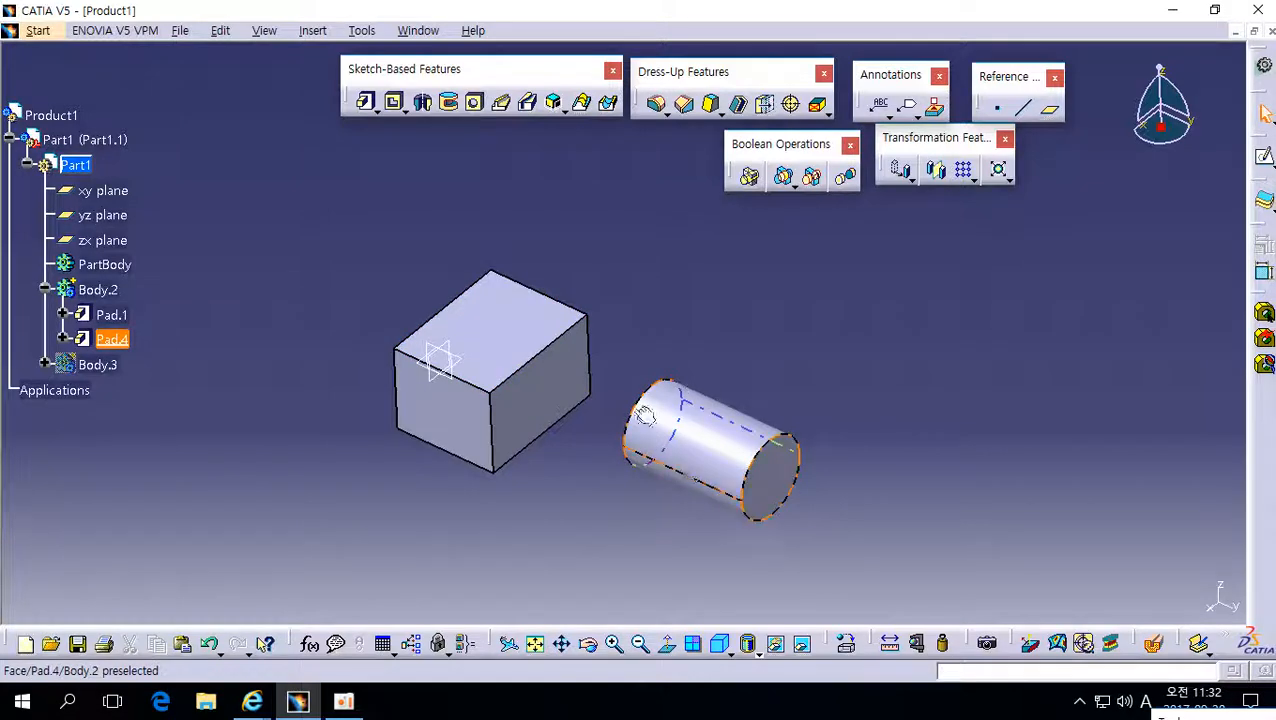
{"action": "left_click", "coordinate": [100, 289]}
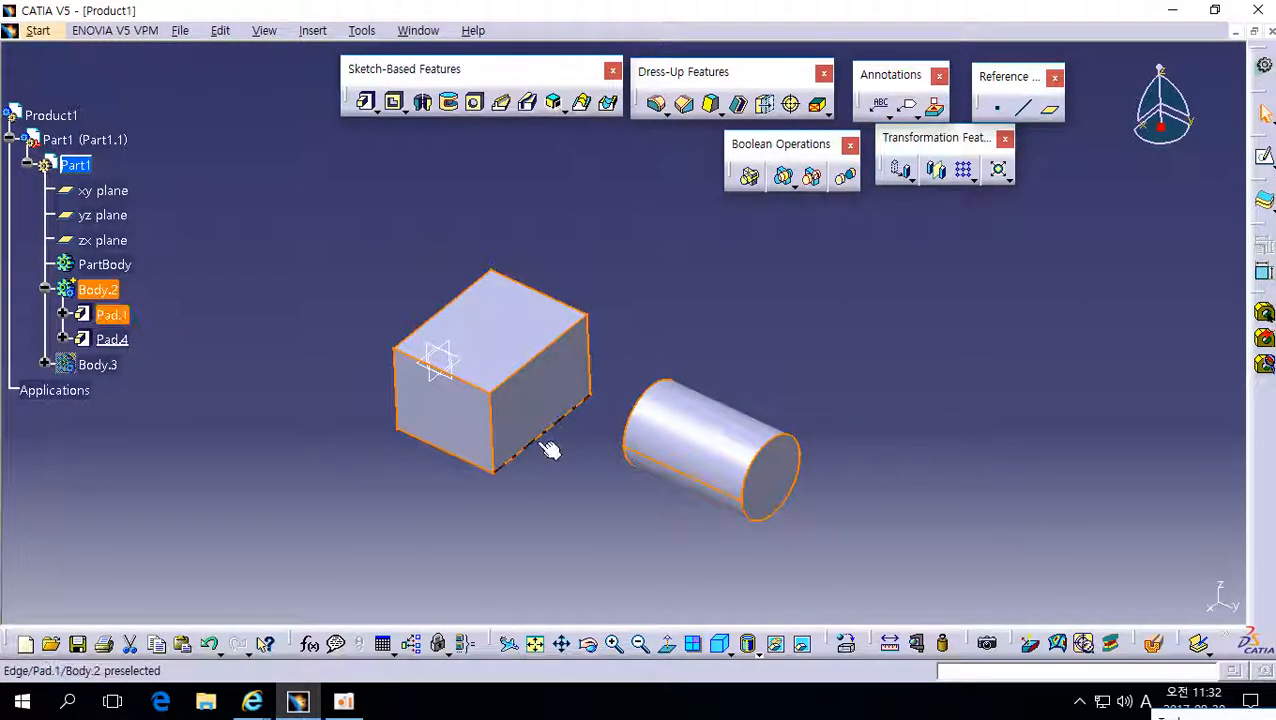
{"action": "left_click", "coordinate": [581, 463]}
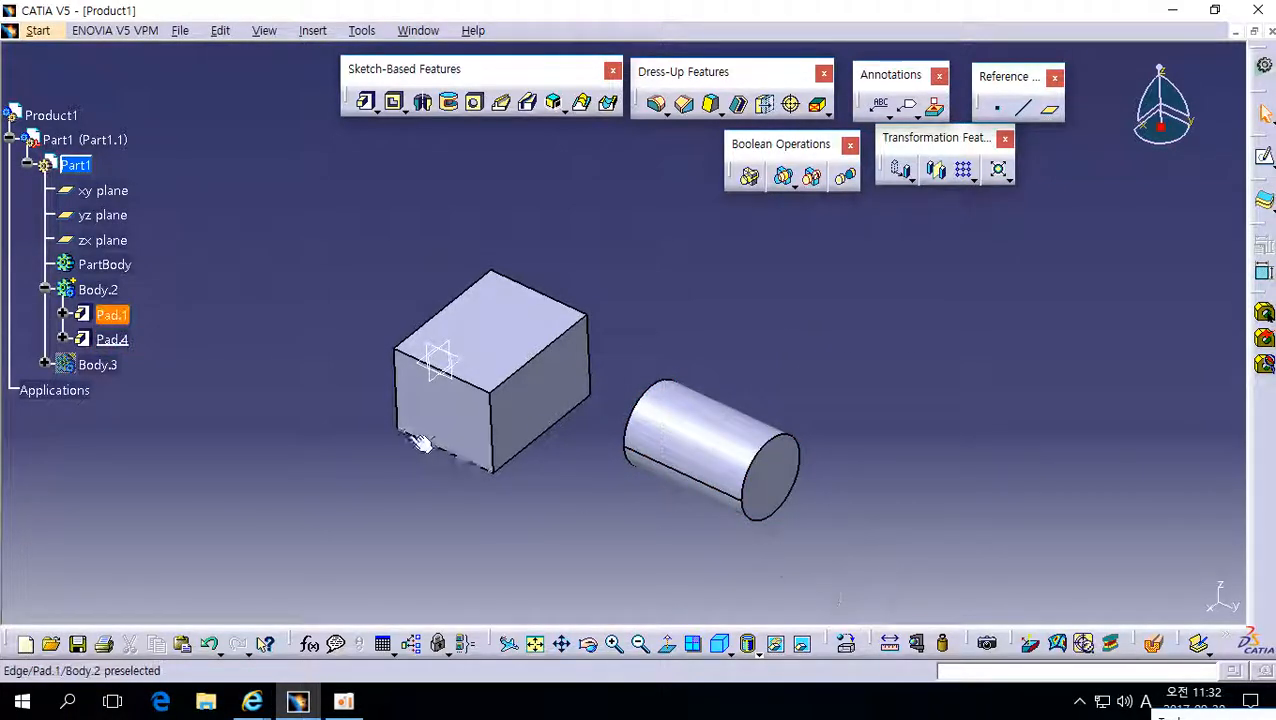
- Apply Remove Lump to Body.2 with the outer end face of the detached cylinder as the face to remove
{"action": "right_click", "coordinate": [95, 295]}
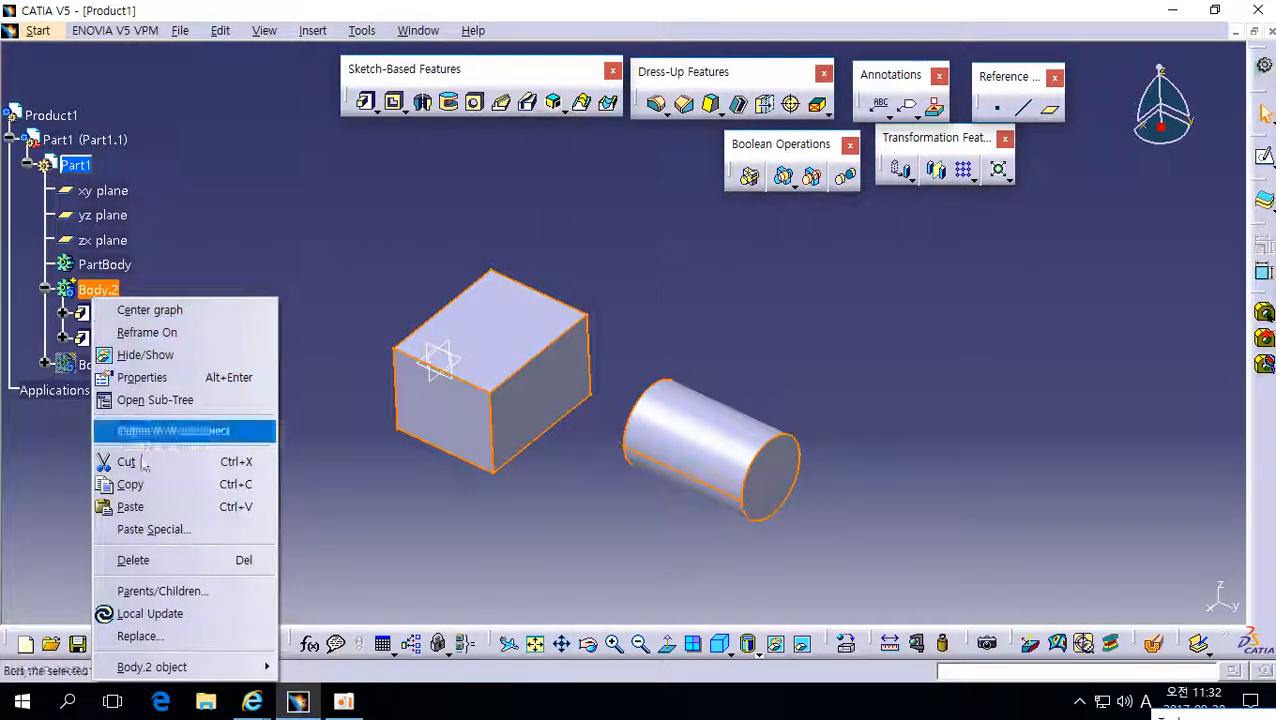
{"action": "mouse_move", "coordinate": [267, 672]}
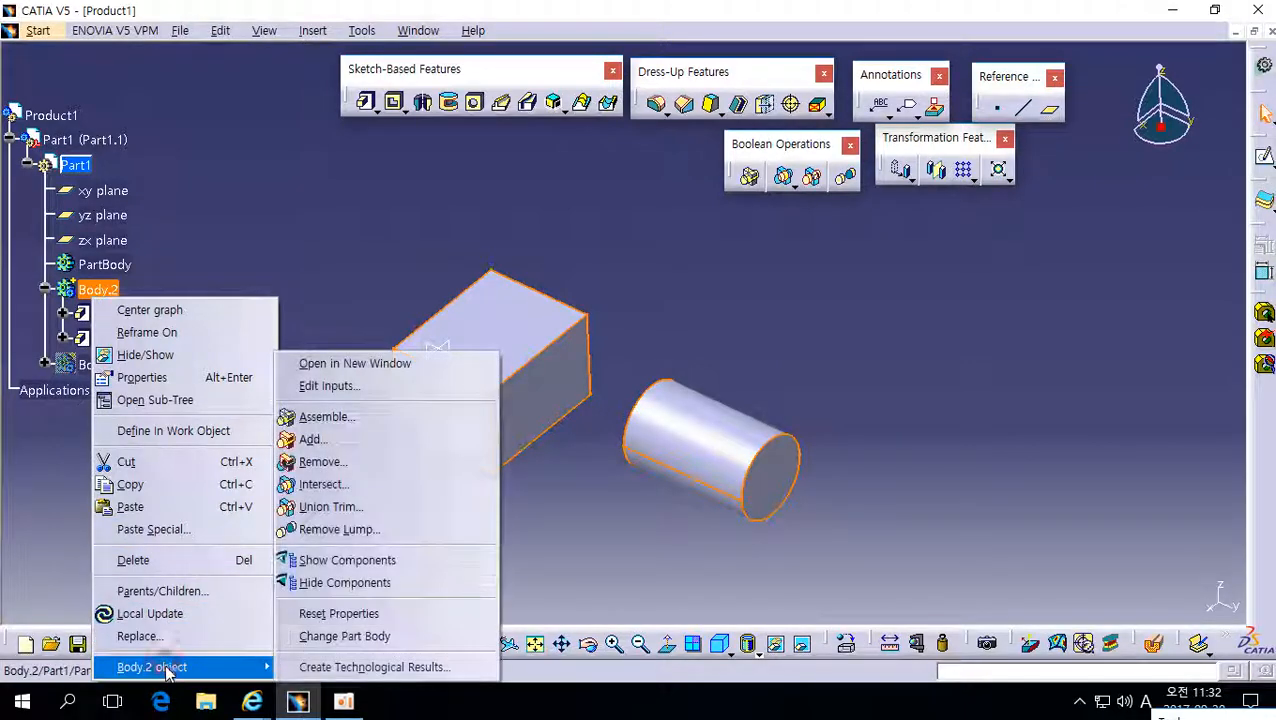
{"action": "left_click", "coordinate": [339, 529]}
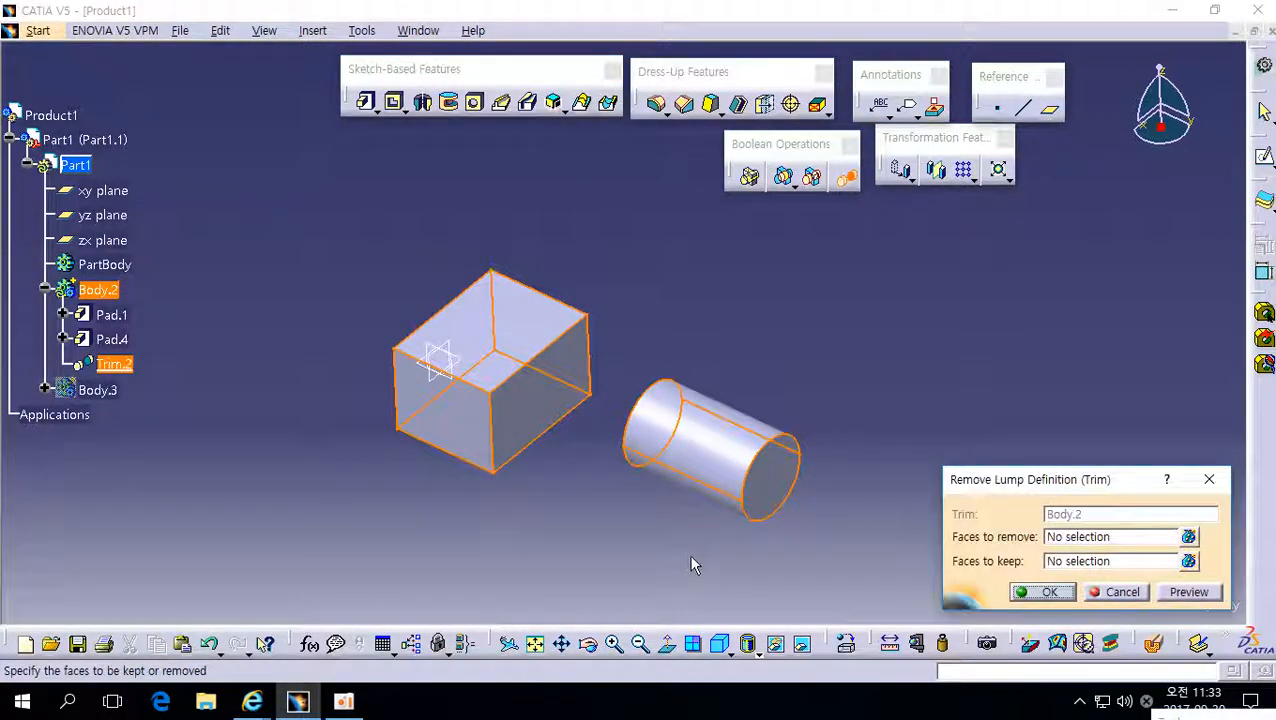
{"action": "left_click", "coordinate": [1093, 537]}
{"action": "left_click", "coordinate": [772, 478]}
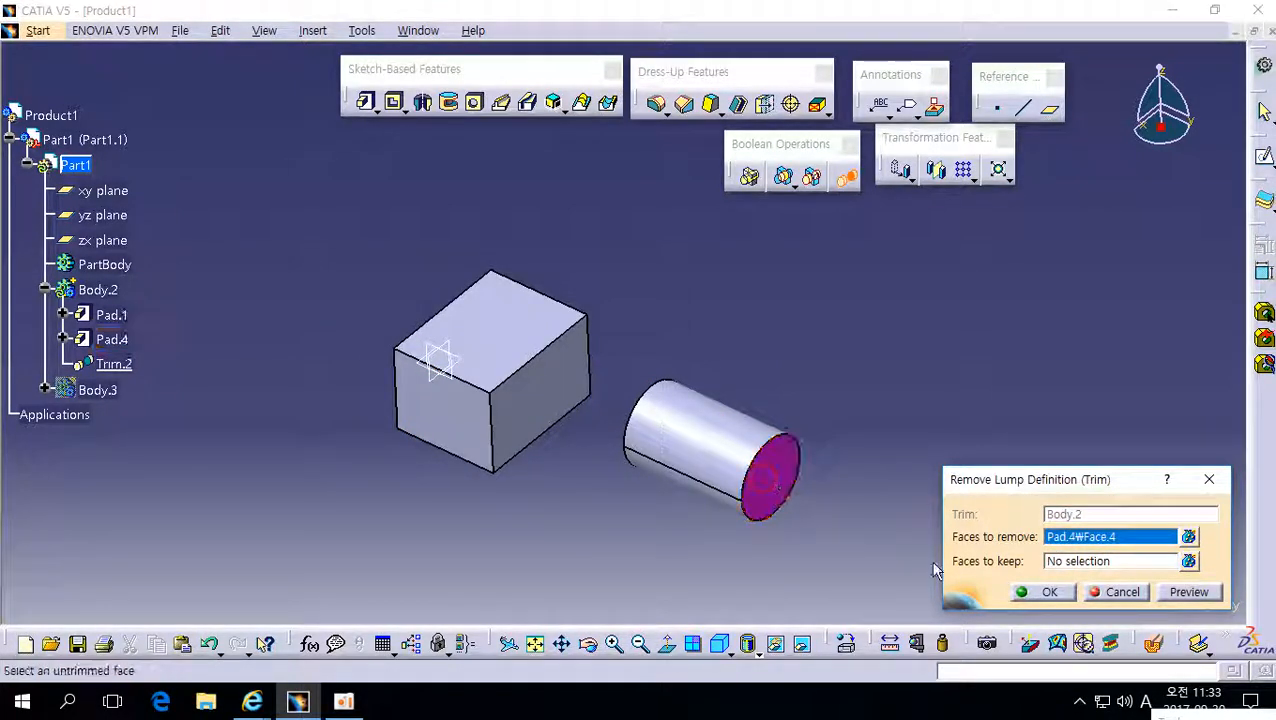
{"action": "left_click", "coordinate": [1046, 593]}
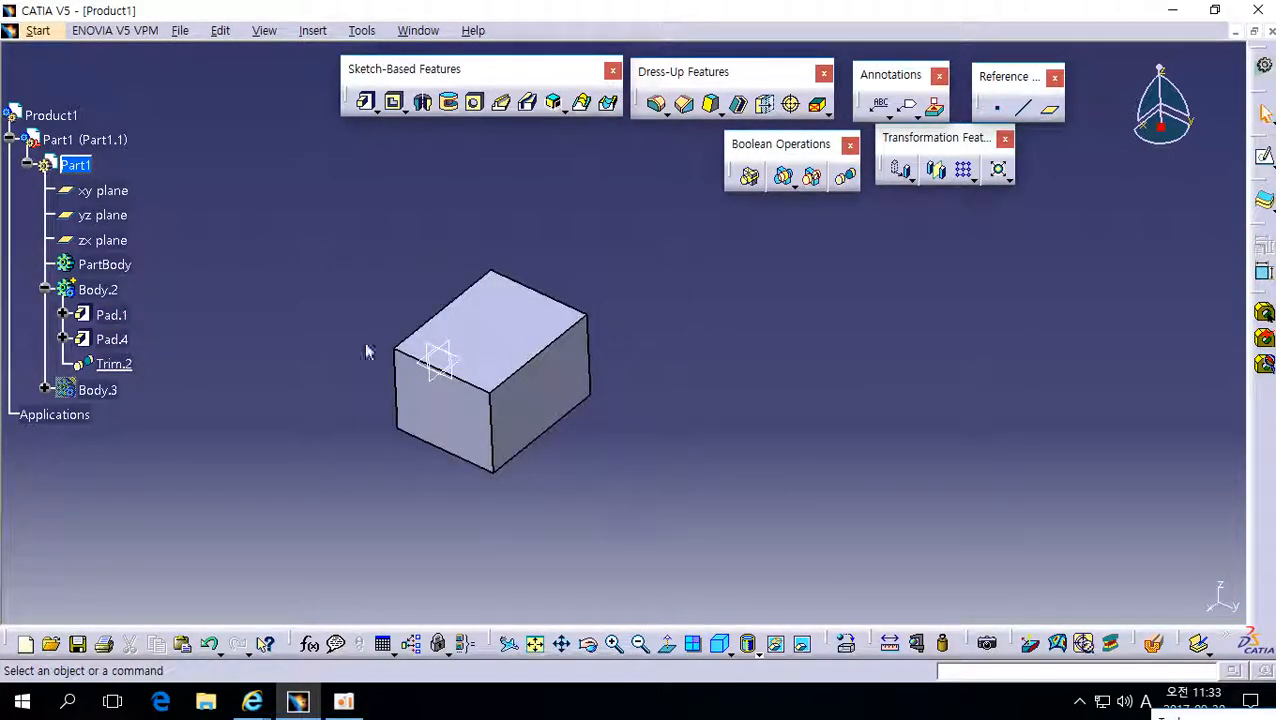
- Edit the Remove Lump by clearing the face to remove and choosing the cylinder's end face as the face to keep
{"action": "double_click", "coordinate": [114, 364]}
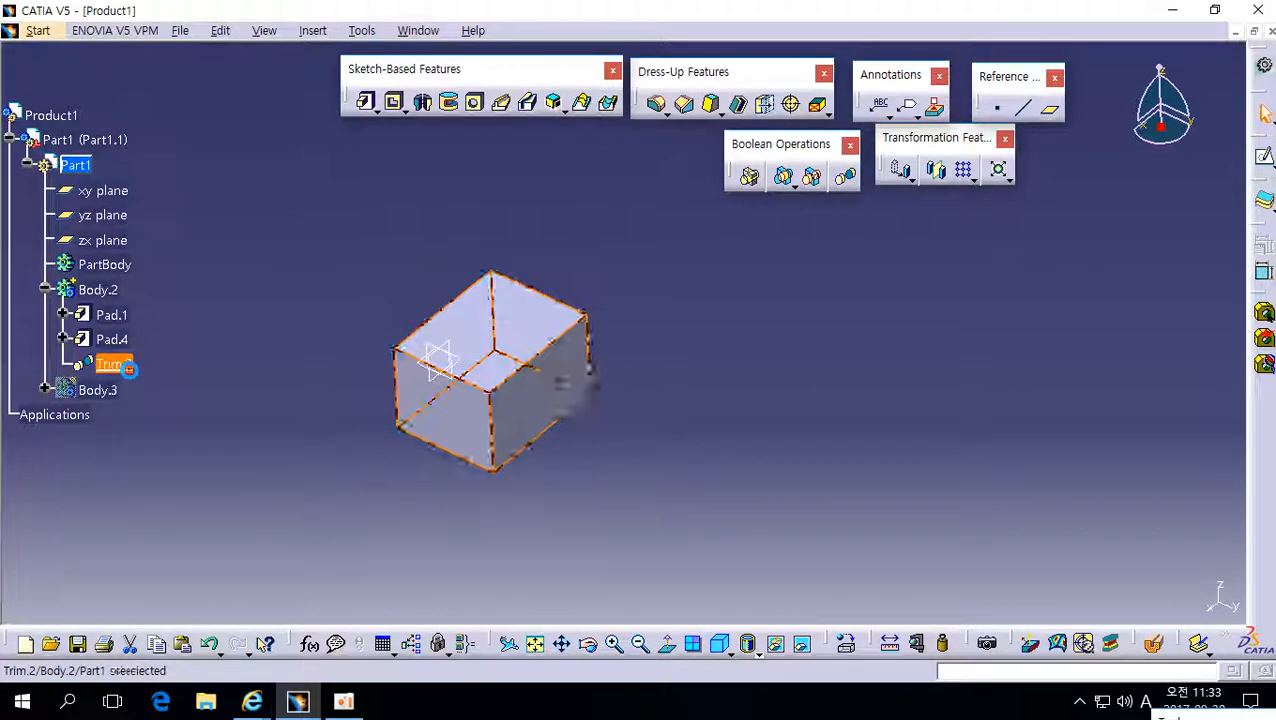
{"action": "left_click", "coordinate": [1088, 538]}
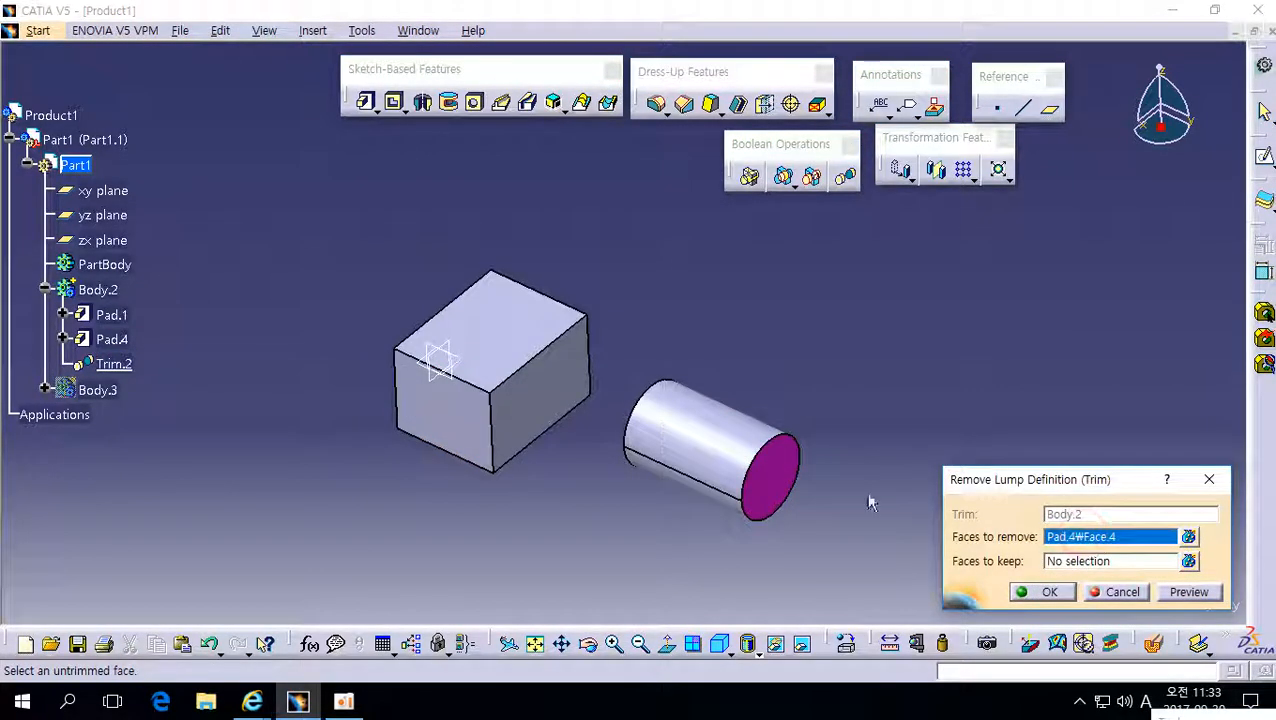
{"action": "left_click", "coordinate": [772, 475]}
{"action": "left_click", "coordinate": [1110, 562]}
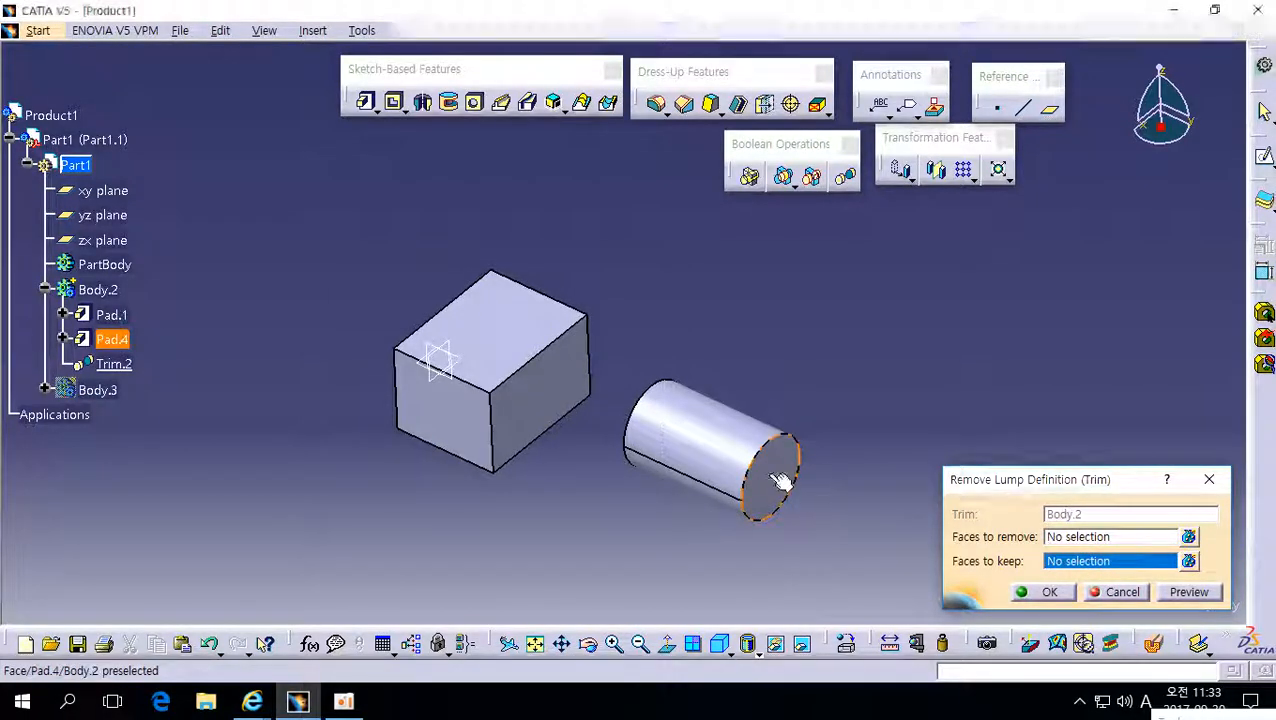
{"action": "left_click", "coordinate": [775, 480]}
{"action": "left_click", "coordinate": [1045, 592]}
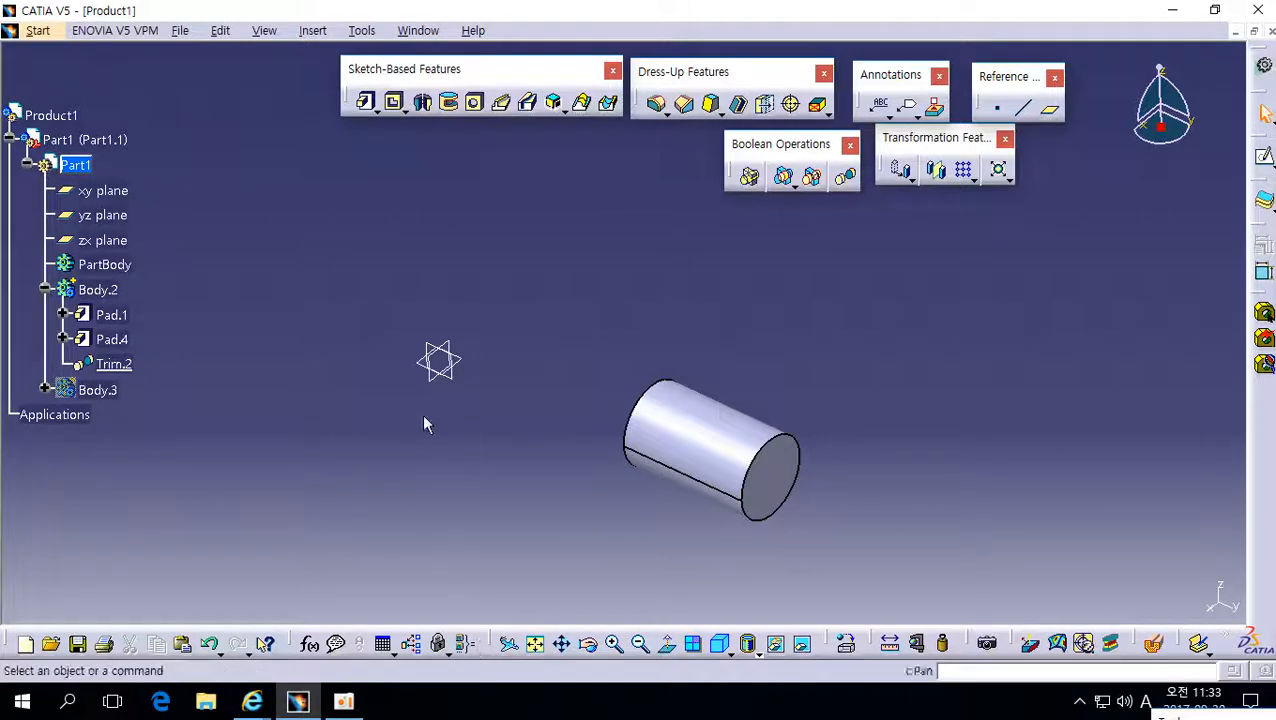
- Delete the Remove Lump feature and the cylinder's pad from Body.2
{"action": "right_click", "coordinate": [114, 364]}
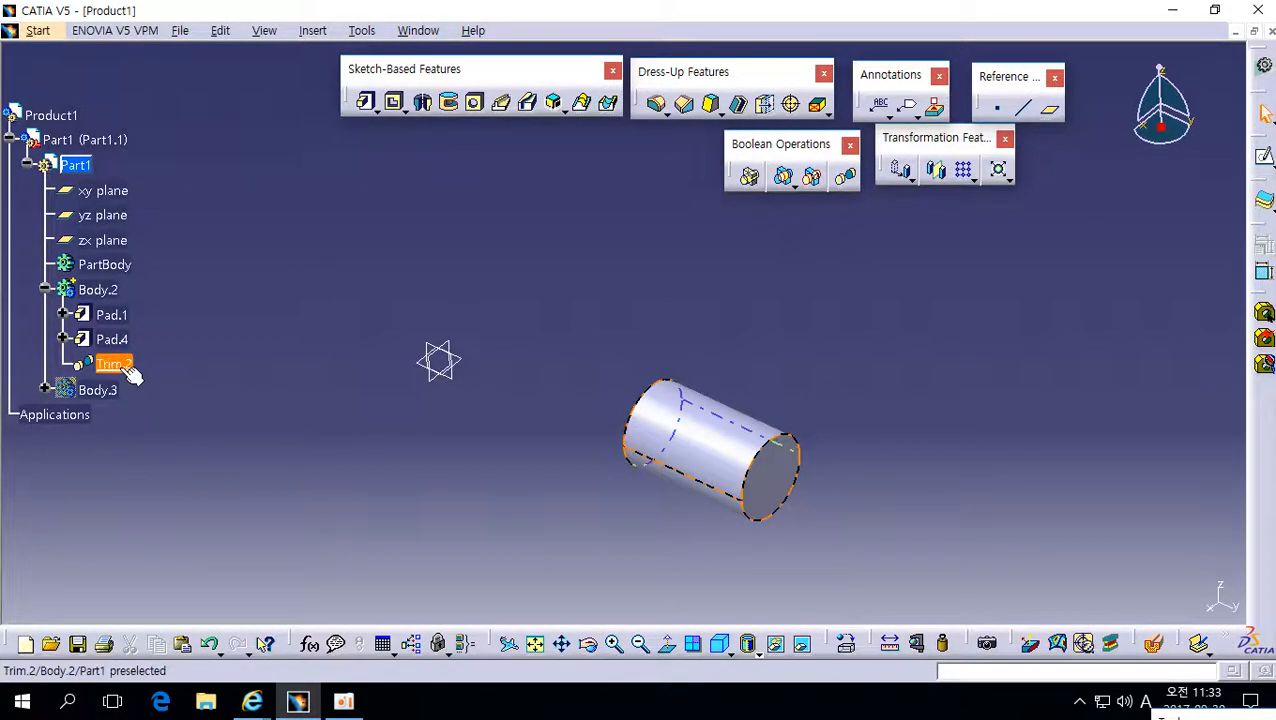
{"action": "left_click", "coordinate": [165, 561]}
{"action": "left_click", "coordinate": [1139, 598]}
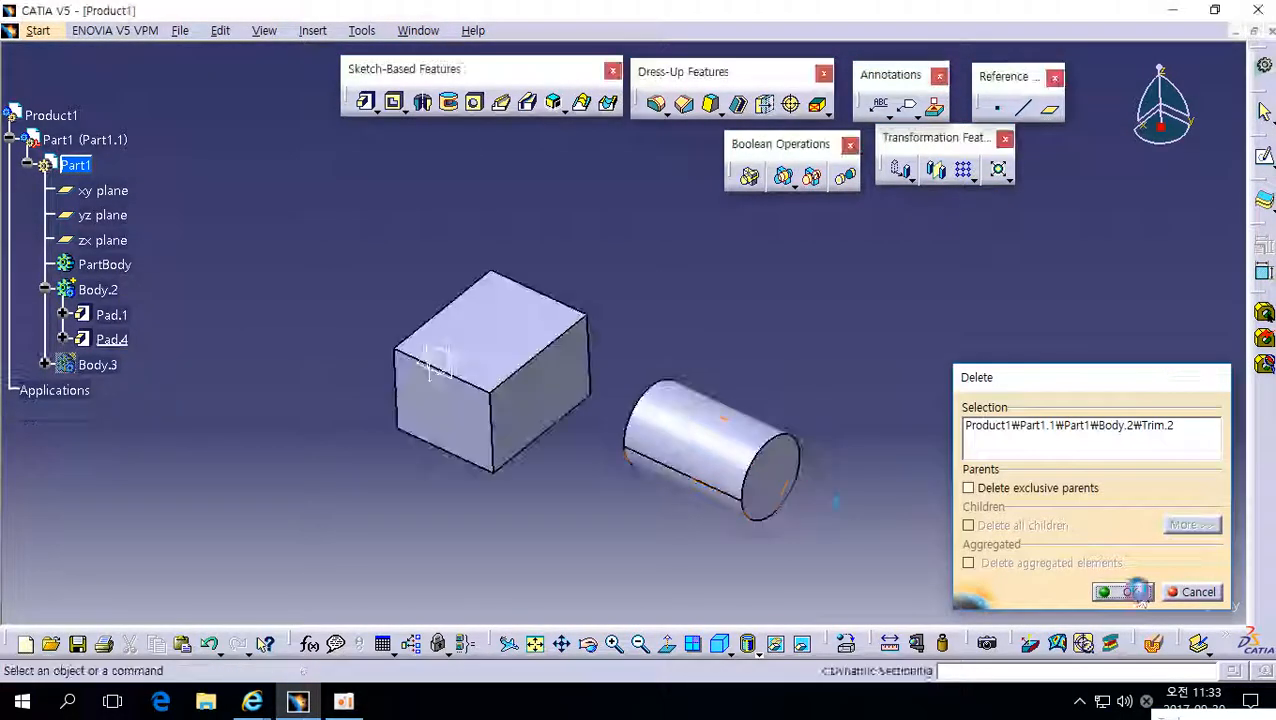
{"action": "right_click", "coordinate": [112, 339]}
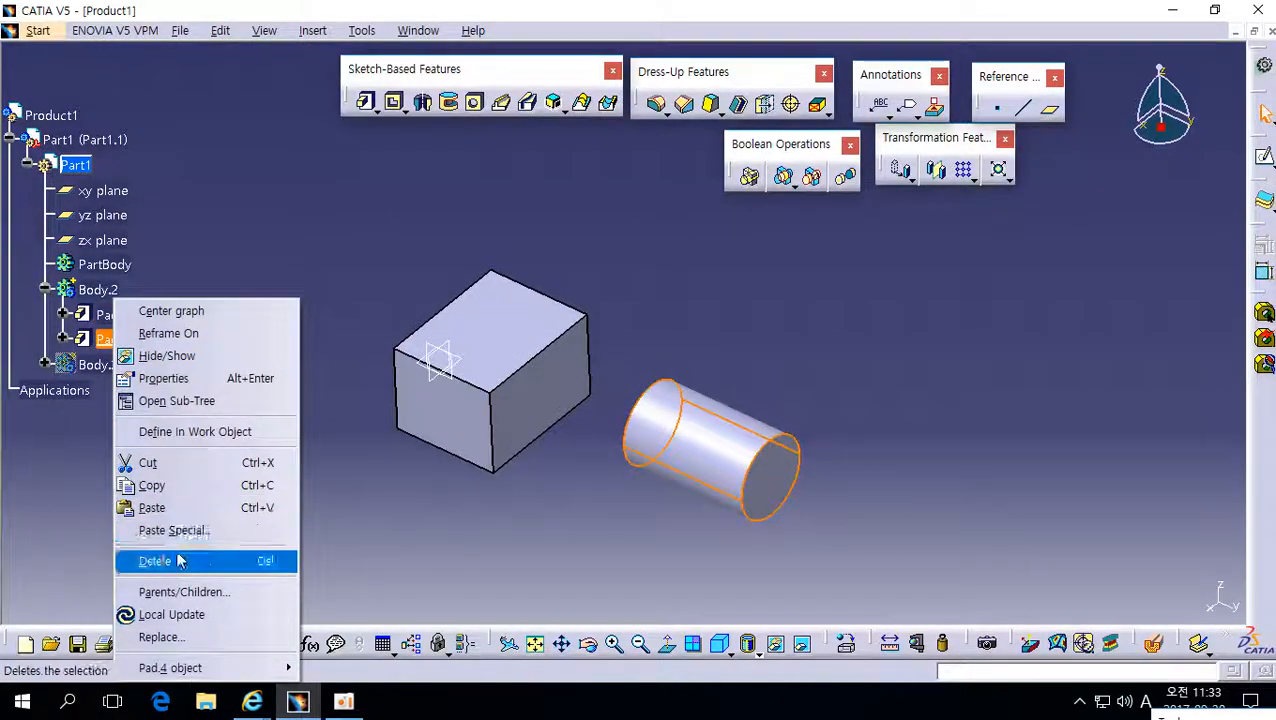
{"action": "left_click", "coordinate": [165, 561]}
{"action": "left_click", "coordinate": [1126, 592]}
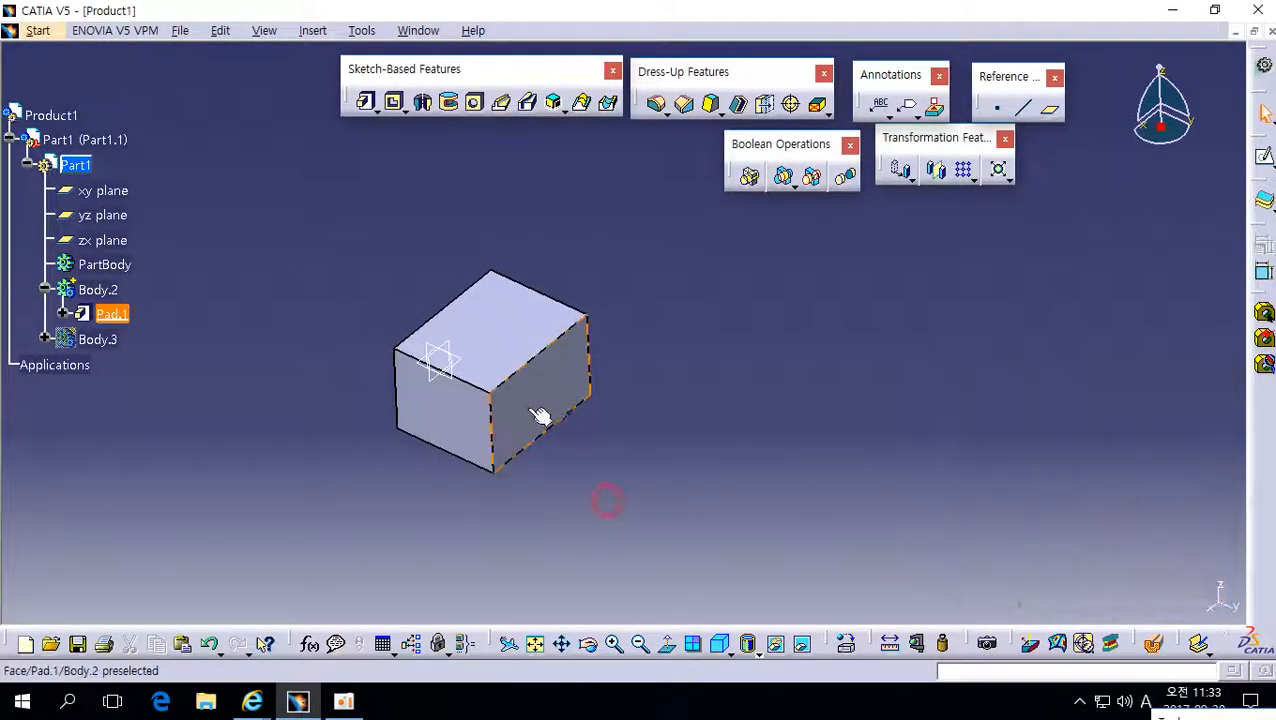
{"action": "middle_click_drag", "start_coordinate": [604, 501], "coordinate": [556, 487], "text": "ctrl"}
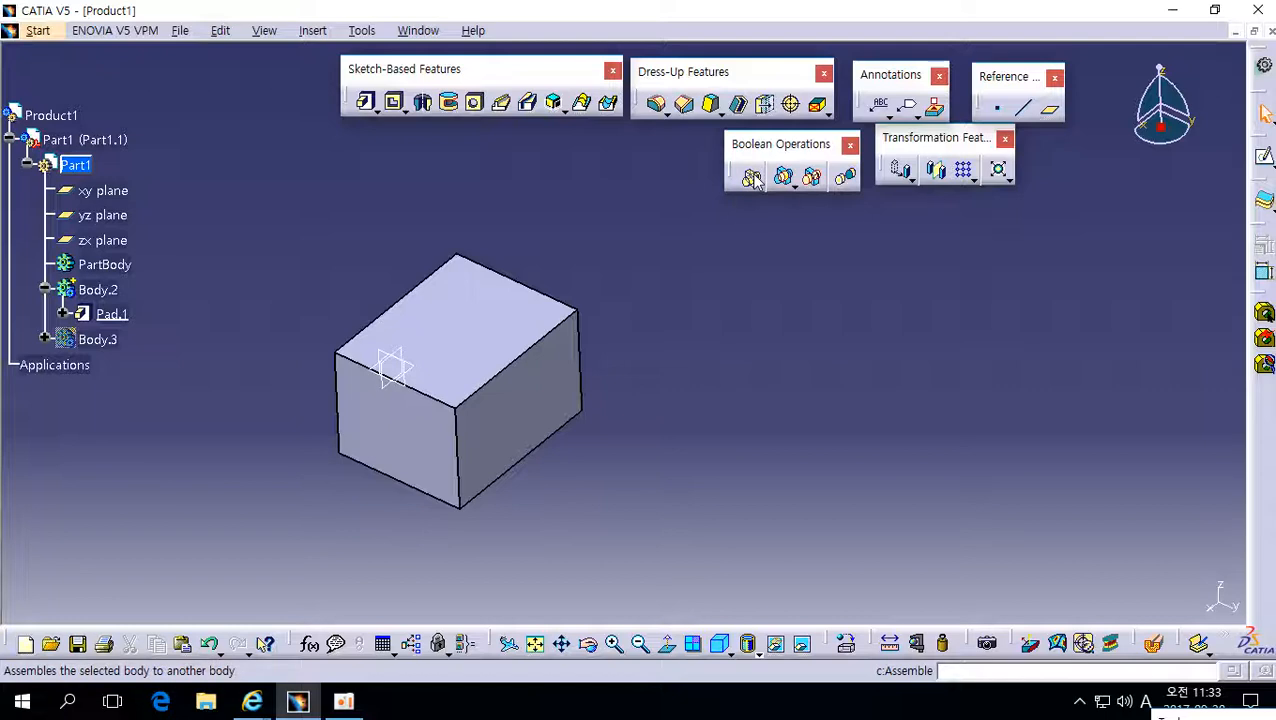
{"action": "left_click", "coordinate": [793, 187]}
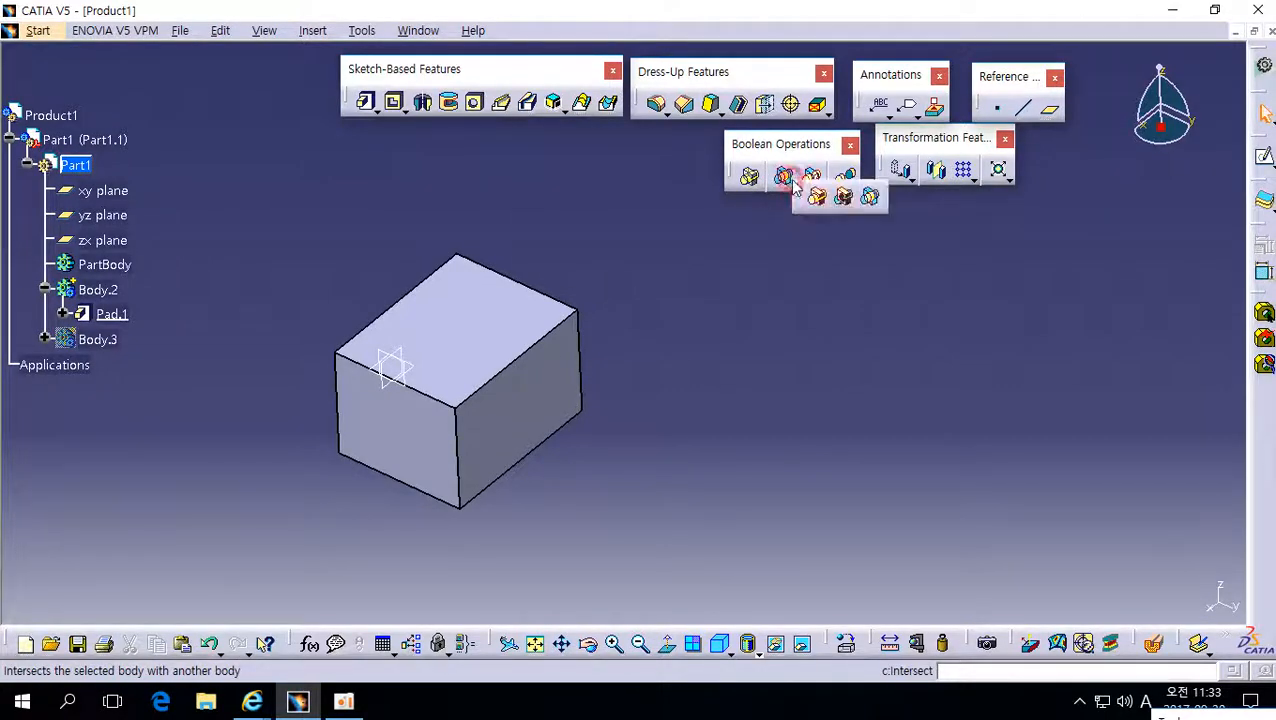
{"action": "left_click", "coordinate": [812, 199]}
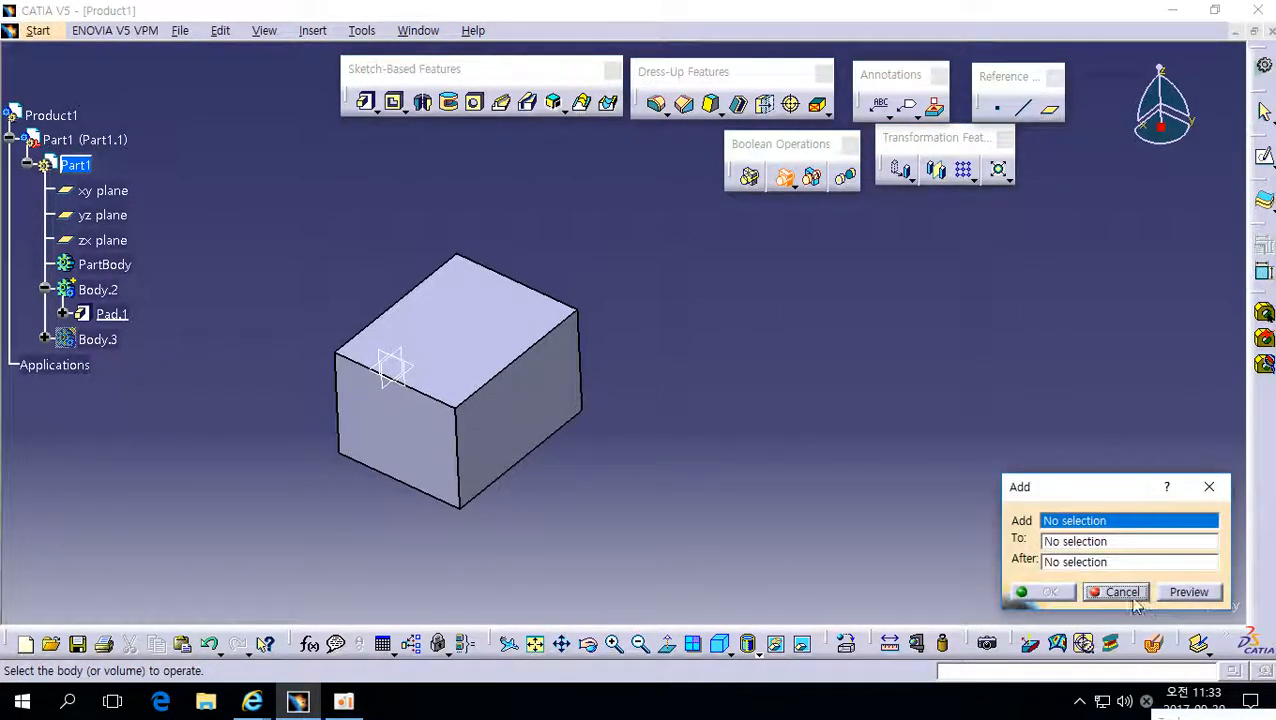
{"action": "left_click", "coordinate": [1120, 592]}
- Delete Body.3 after making it the in-work object, and insert a new empty body into Part1
{"action": "right_click", "coordinate": [119, 350]}
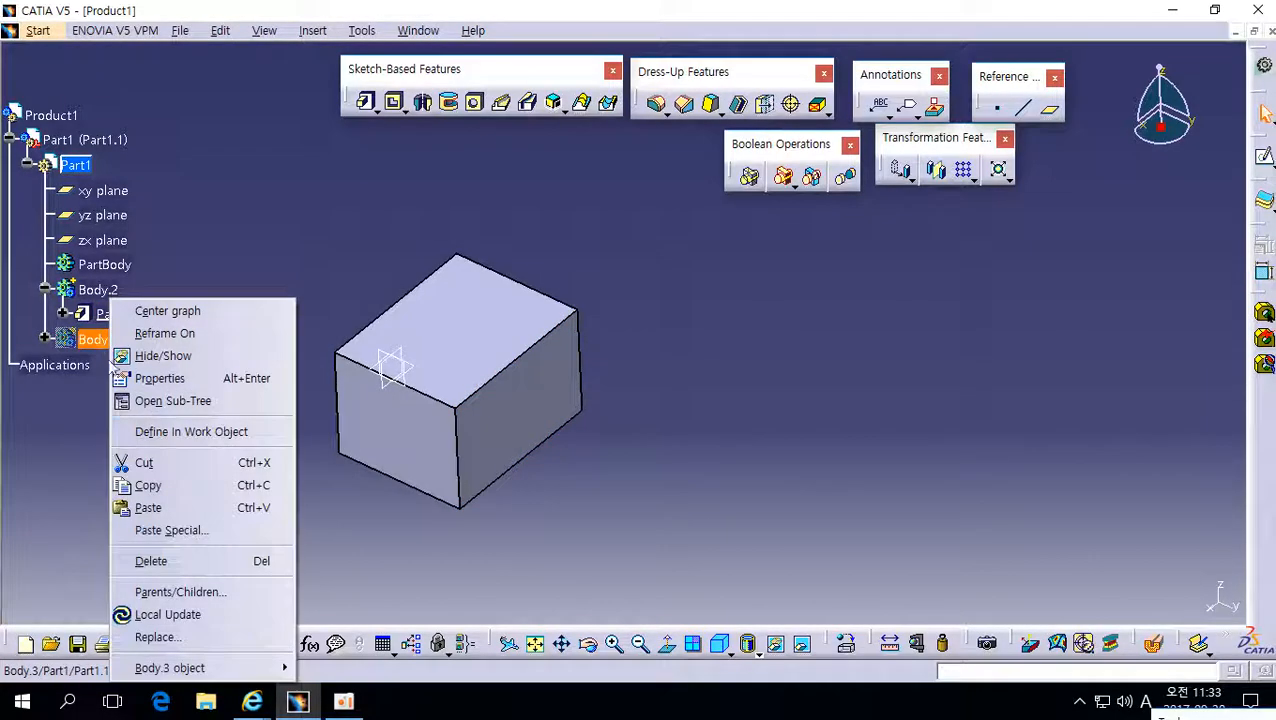
{"action": "left_click", "coordinate": [150, 431]}
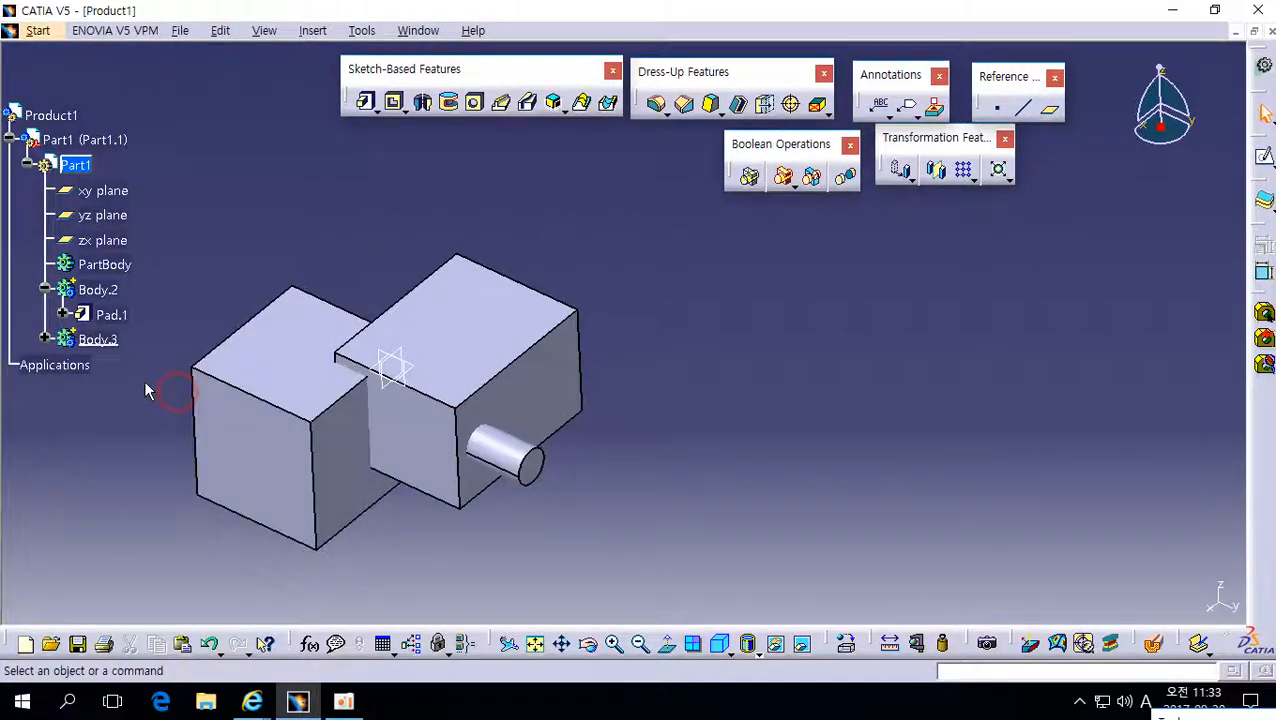
{"action": "left_click", "coordinate": [98, 339]}
{"action": "right_click", "coordinate": [98, 339]}
{"action": "left_click", "coordinate": [143, 561]}
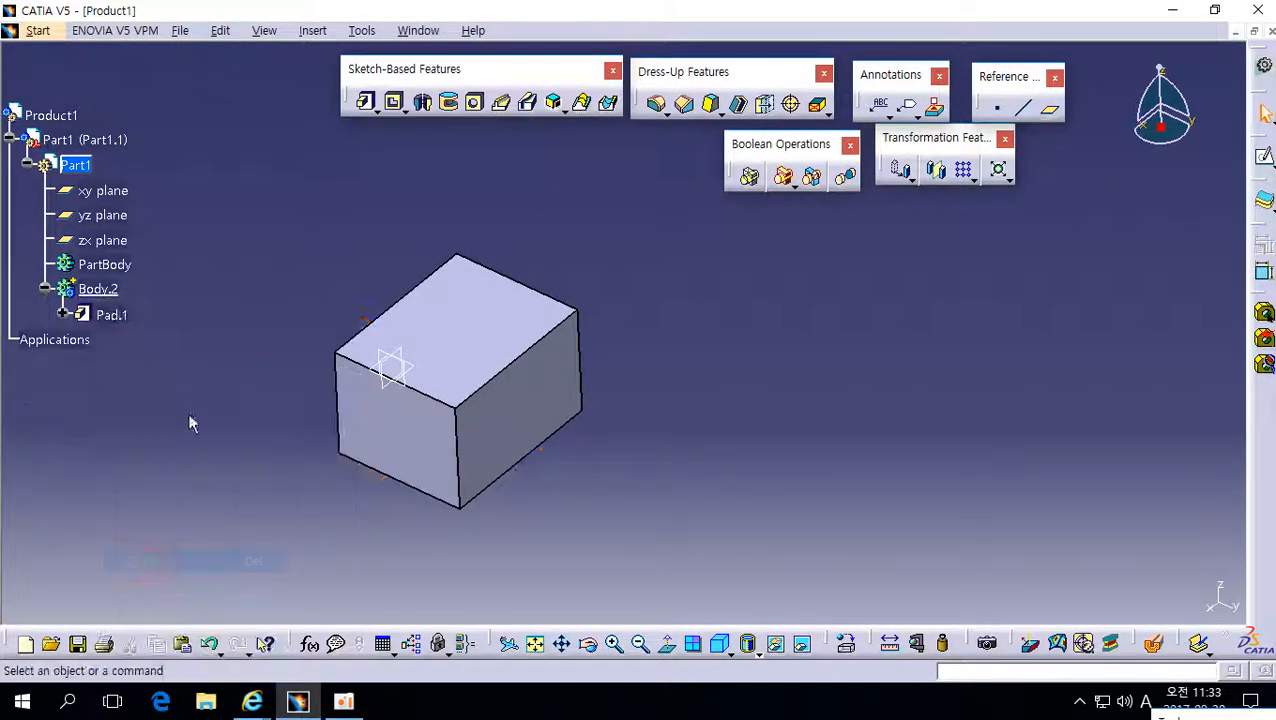
{"action": "left_click", "coordinate": [312, 30]}
{"action": "left_click", "coordinate": [330, 51]}
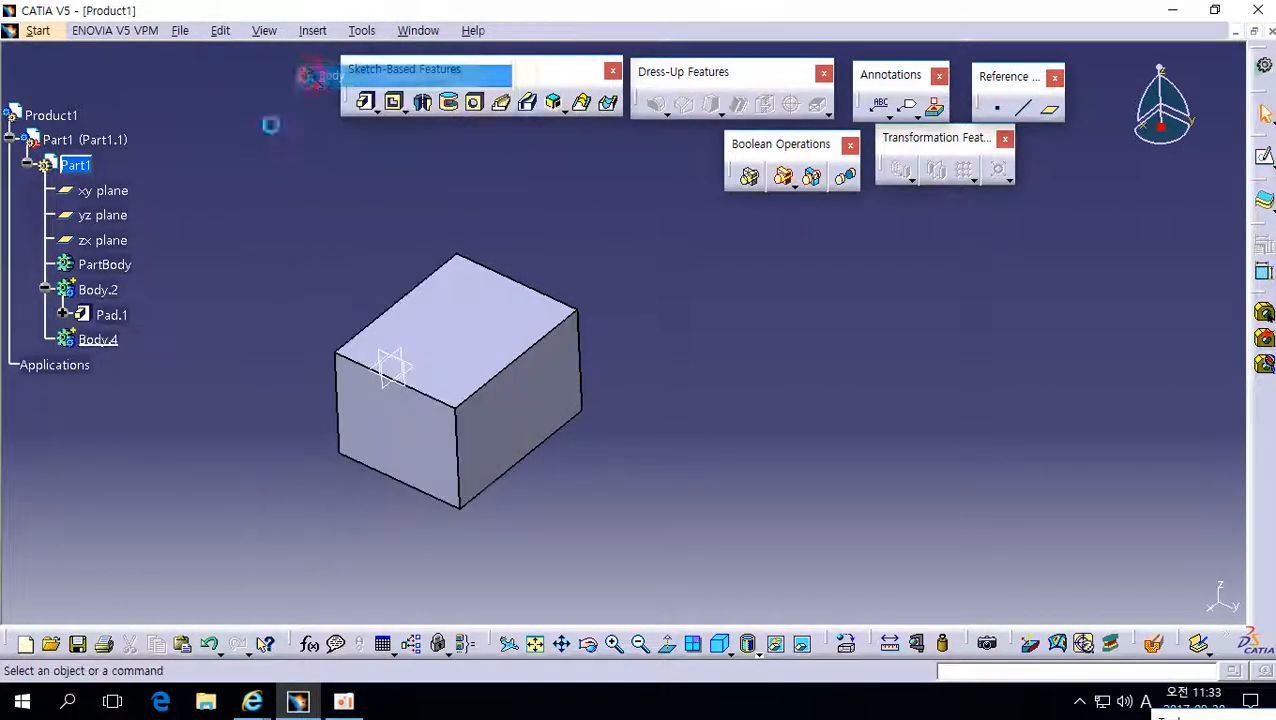
- In the new body, sketch a circle of about 43 mm radius on the yz plane, overlapping the block and extending past its side
{"action": "middle_click_drag", "start_coordinate": [510, 392], "coordinate": [450, 339]}
{"action": "left_click", "coordinate": [532, 296]}
{"action": "left_click", "coordinate": [1264, 160]}
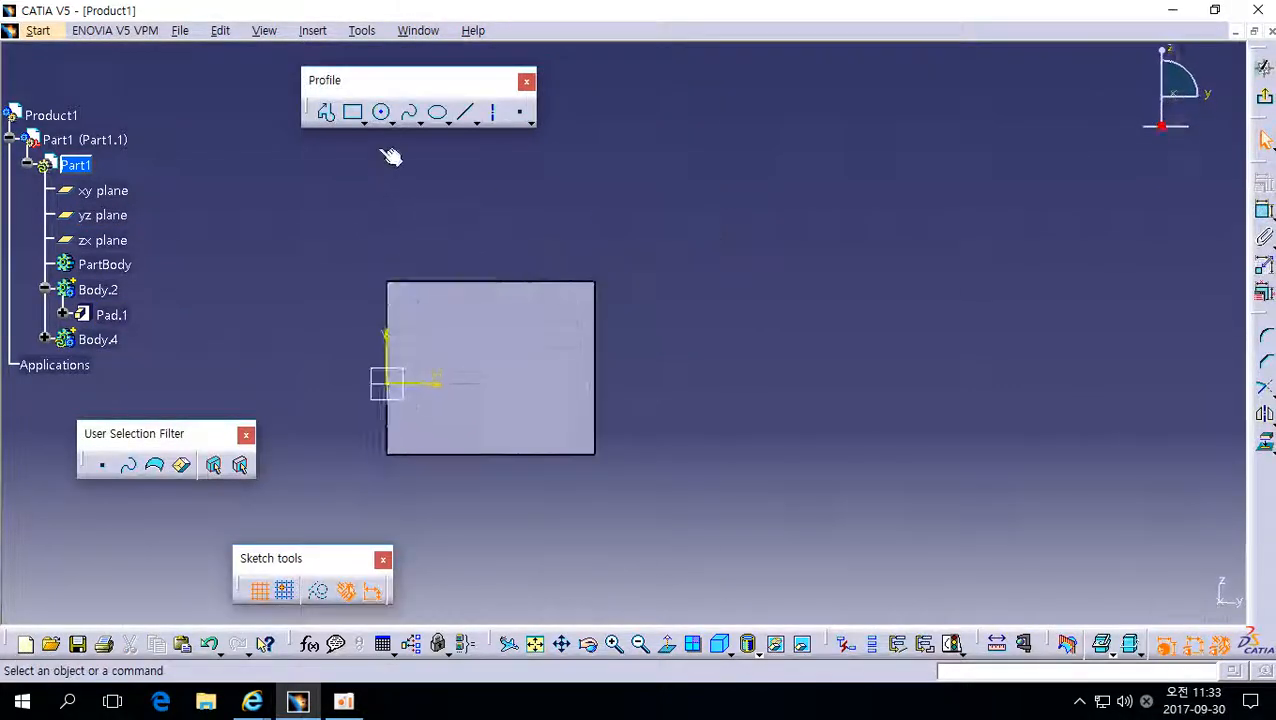
{"action": "left_click", "coordinate": [382, 112]}
{"action": "left_click", "coordinate": [553, 356]}
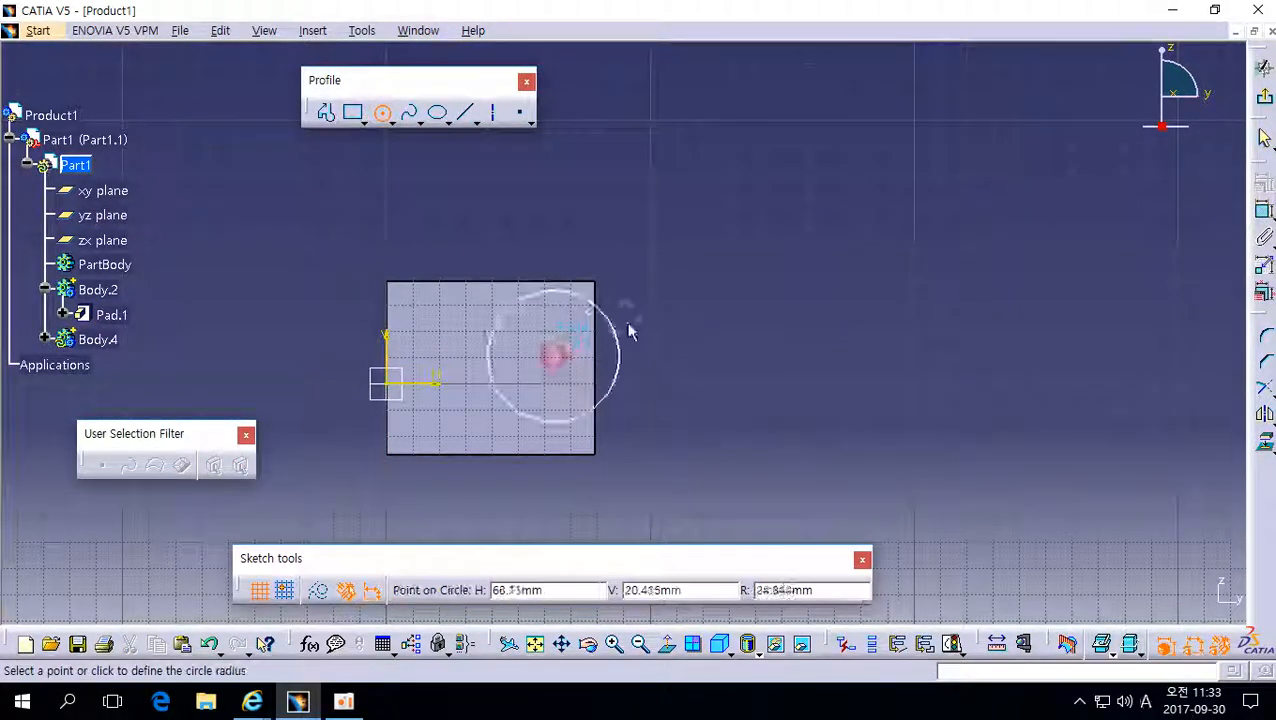
{"action": "left_click", "coordinate": [662, 290]}
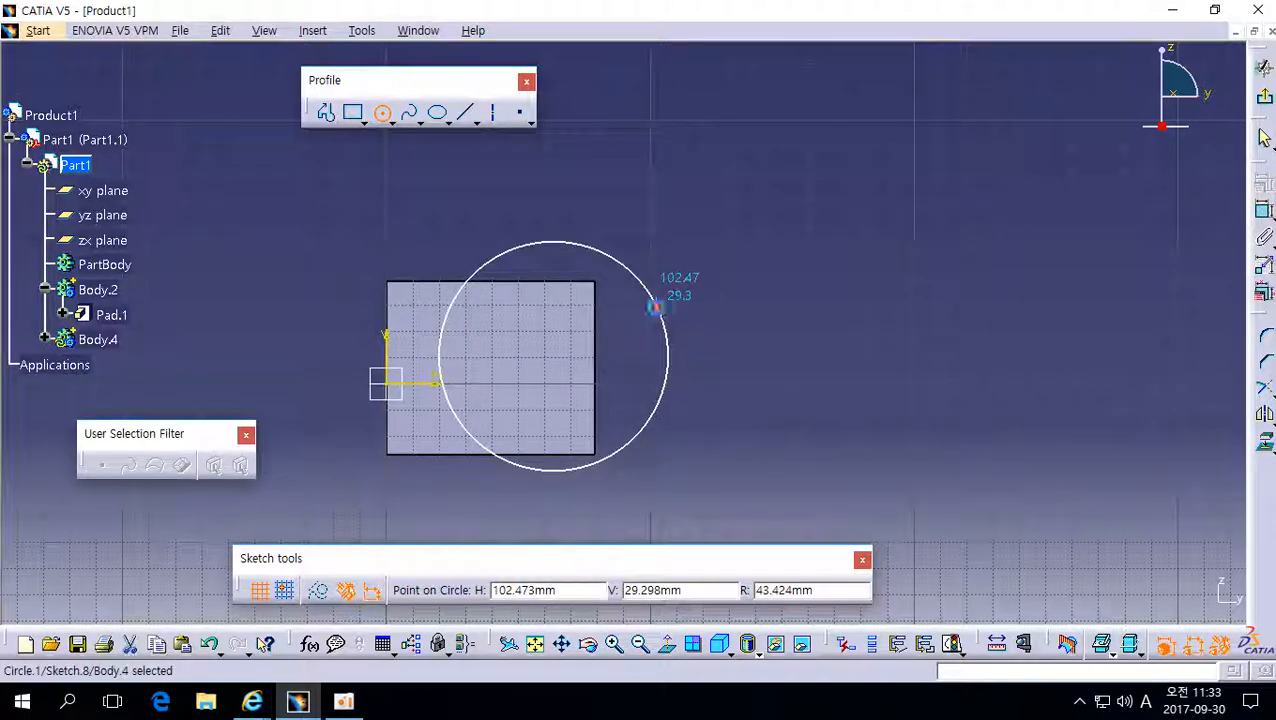
{"action": "left_click", "coordinate": [1264, 67]}
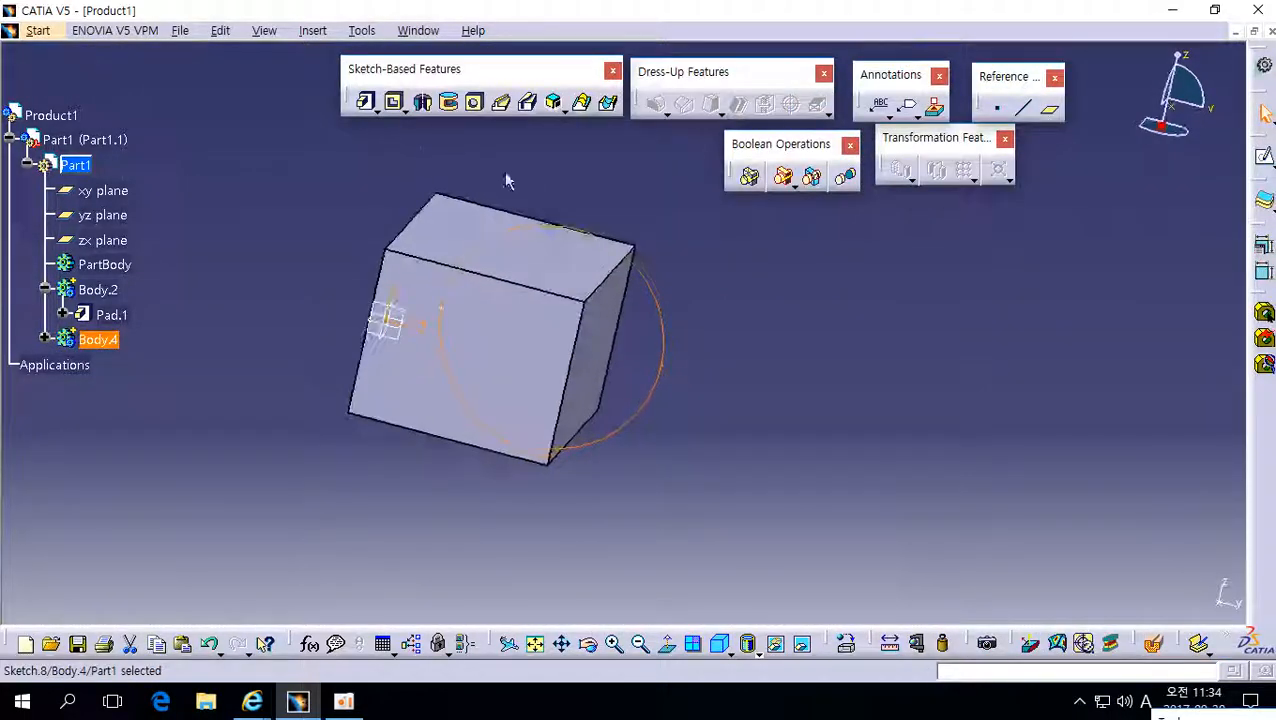
- Cut the circle as a 258 mm deep pocket in Body.4 and show that feature in the tree
{"action": "left_click", "coordinate": [393, 102]}
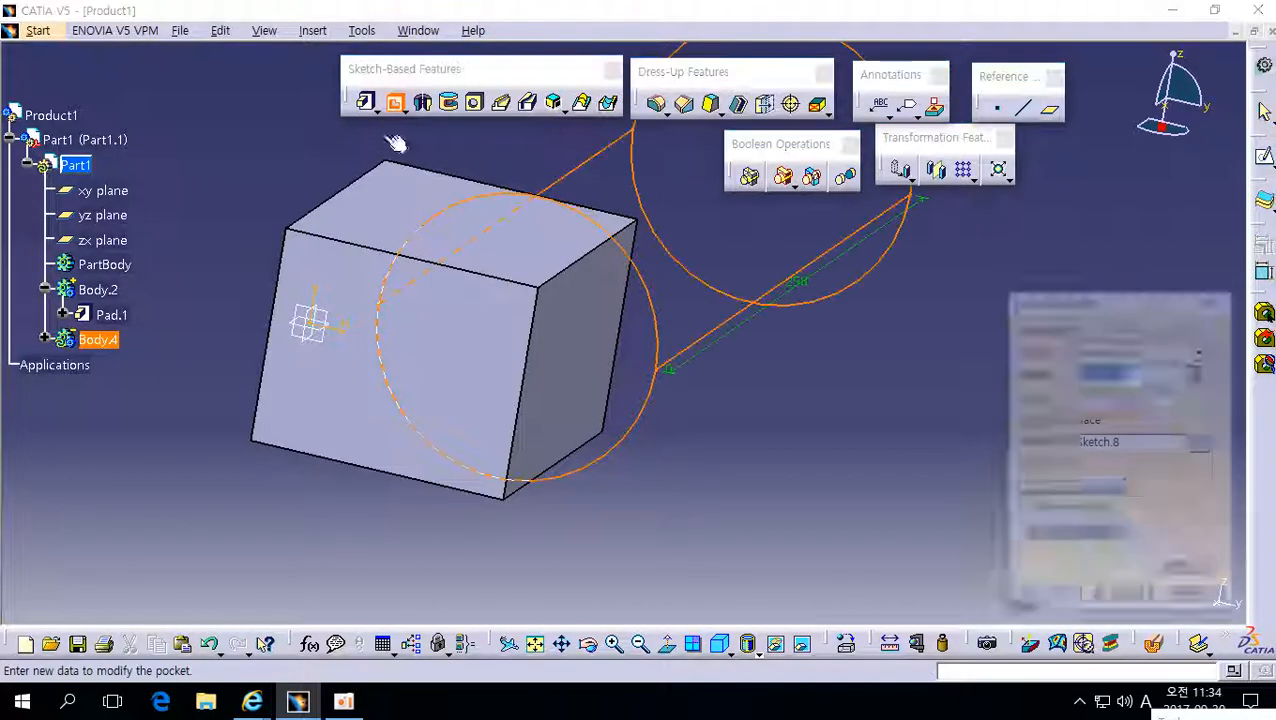
{"action": "middle_click_drag", "start_coordinate": [565, 403], "coordinate": [561, 386]}
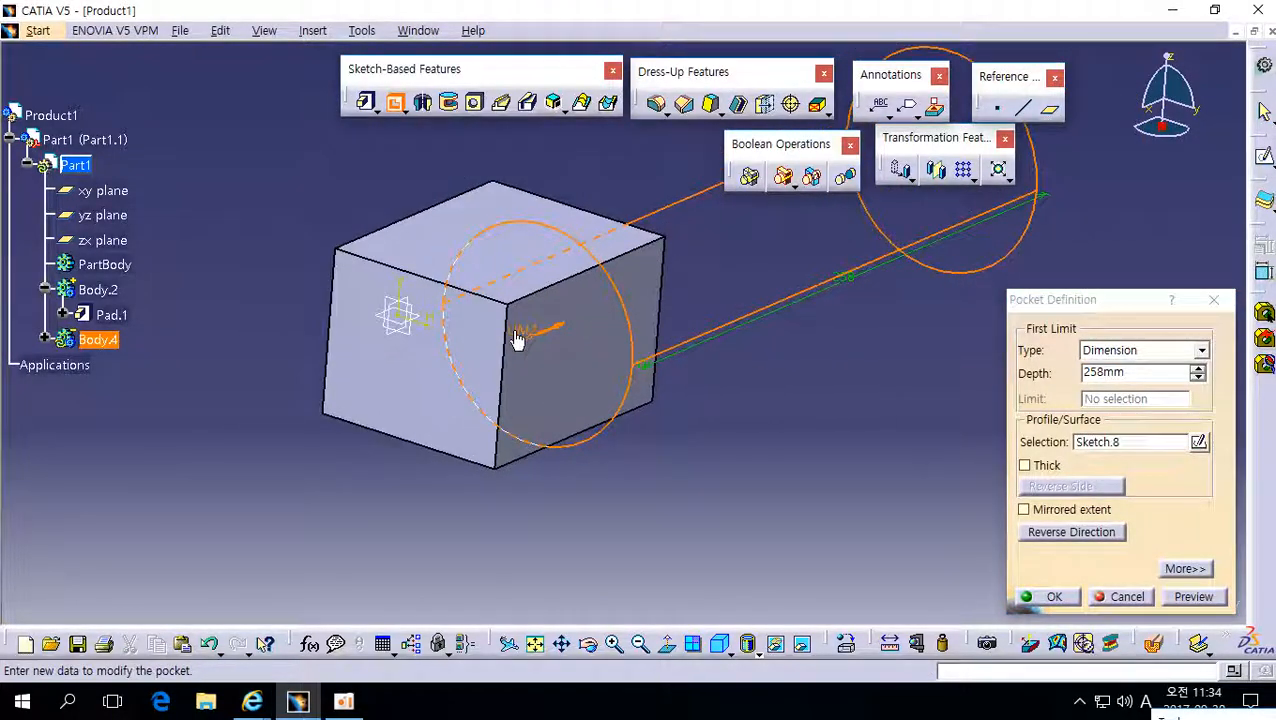
{"action": "left_click", "coordinate": [1050, 597]}
{"action": "middle_click_drag", "start_coordinate": [832, 470], "coordinate": [733, 347]}
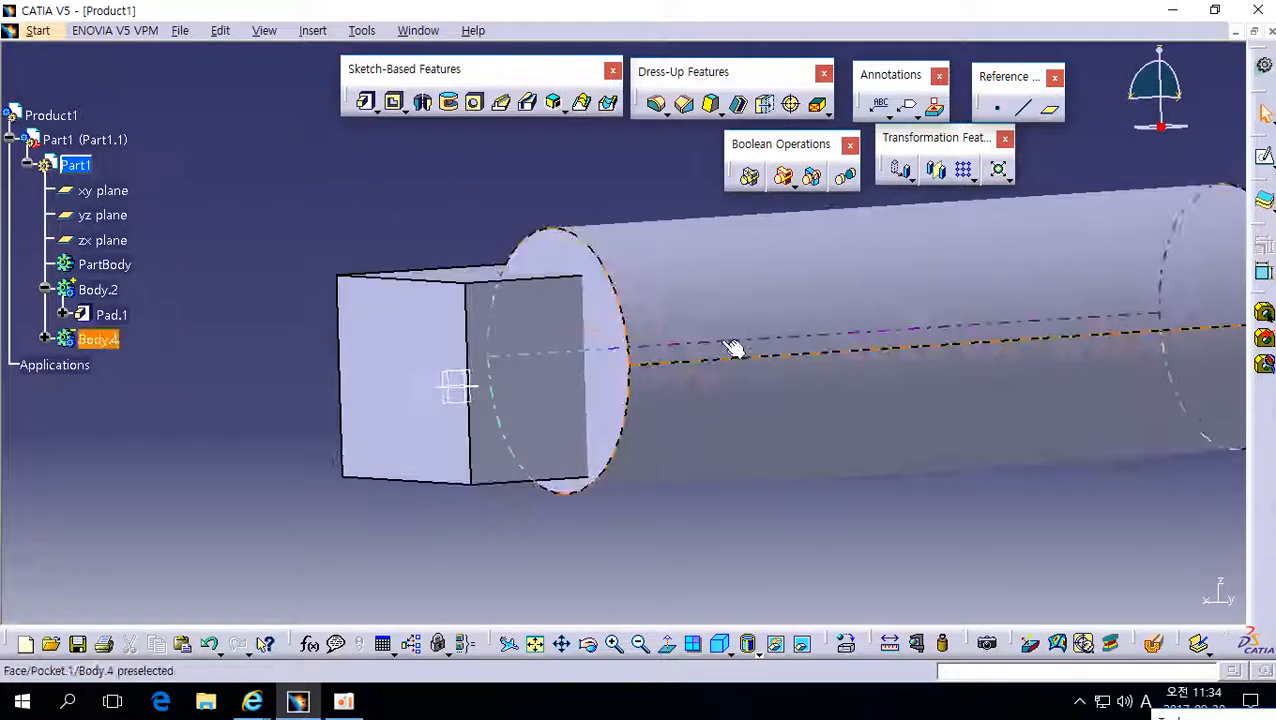
{"action": "left_click", "coordinate": [47, 342]}
{"action": "left_click", "coordinate": [125, 366]}
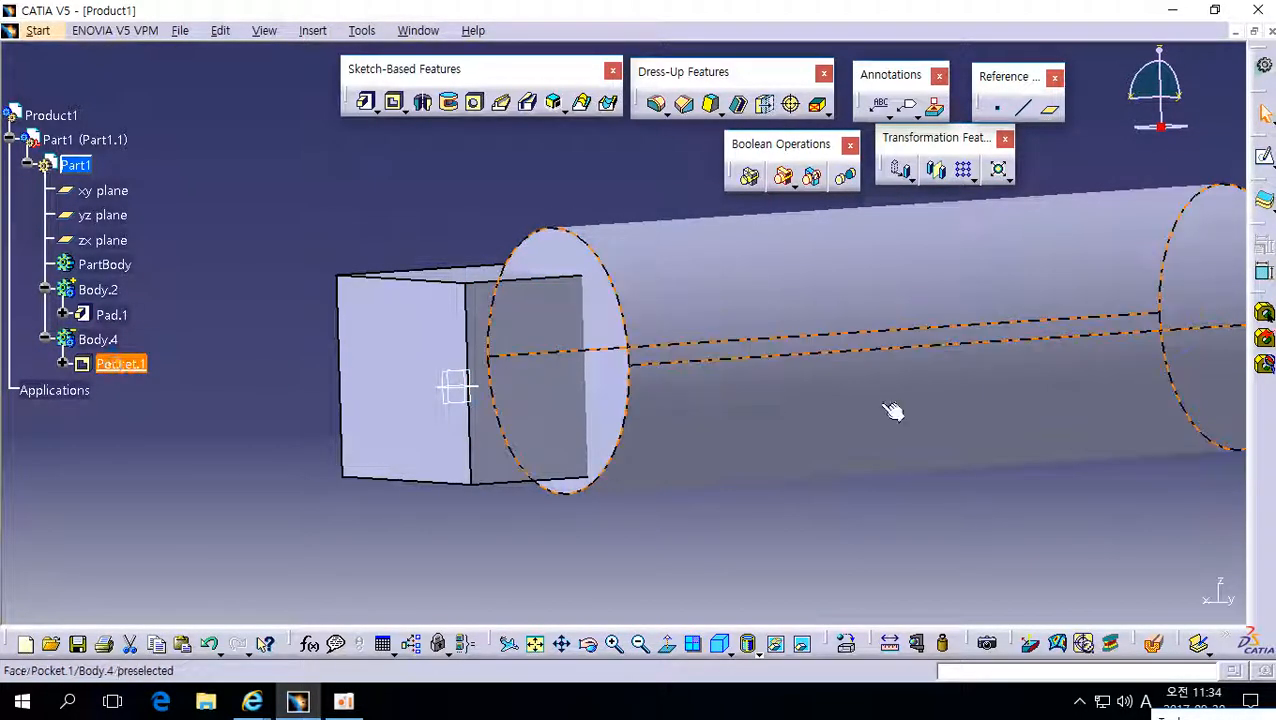
{"action": "middle_click_drag", "start_coordinate": [604, 441], "coordinate": [770, 470]}
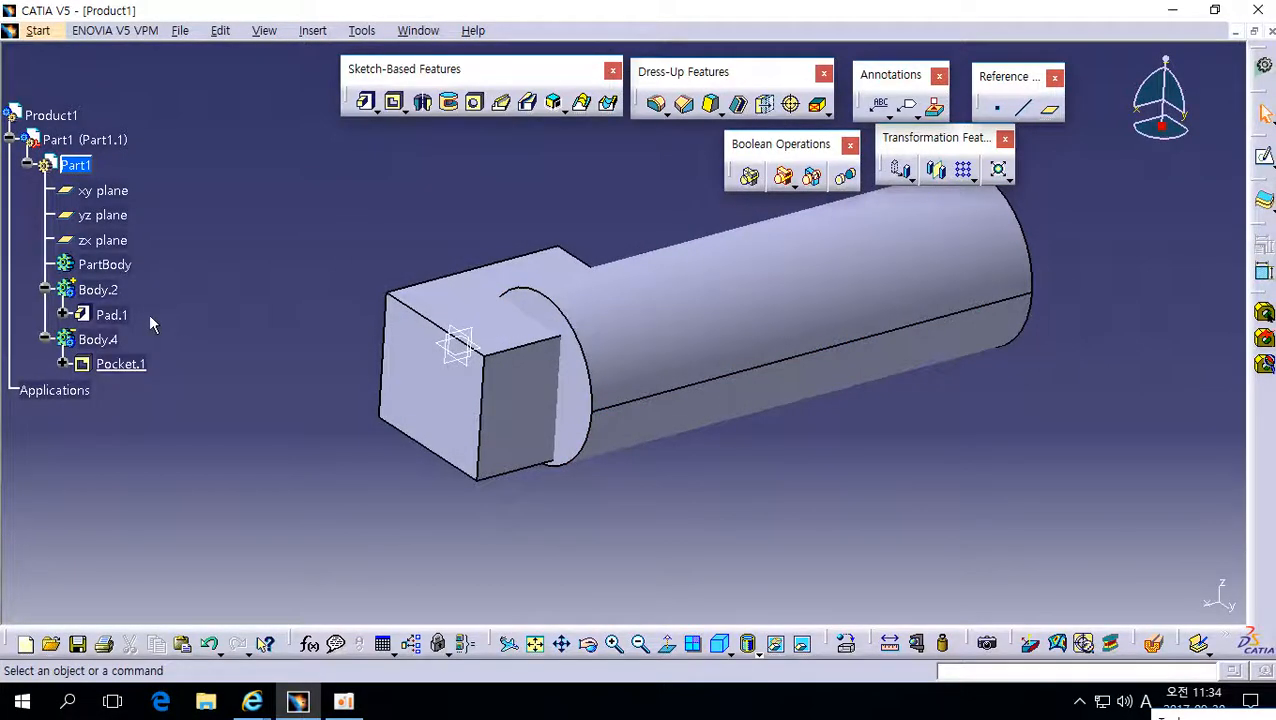
- Make Body.2 the in-work object, assemble Body.4 into it, and inspect the resulting cut in the block
{"action": "right_click", "coordinate": [104, 292]}
{"action": "left_click", "coordinate": [172, 432]}
{"action": "left_click", "coordinate": [93, 339]}
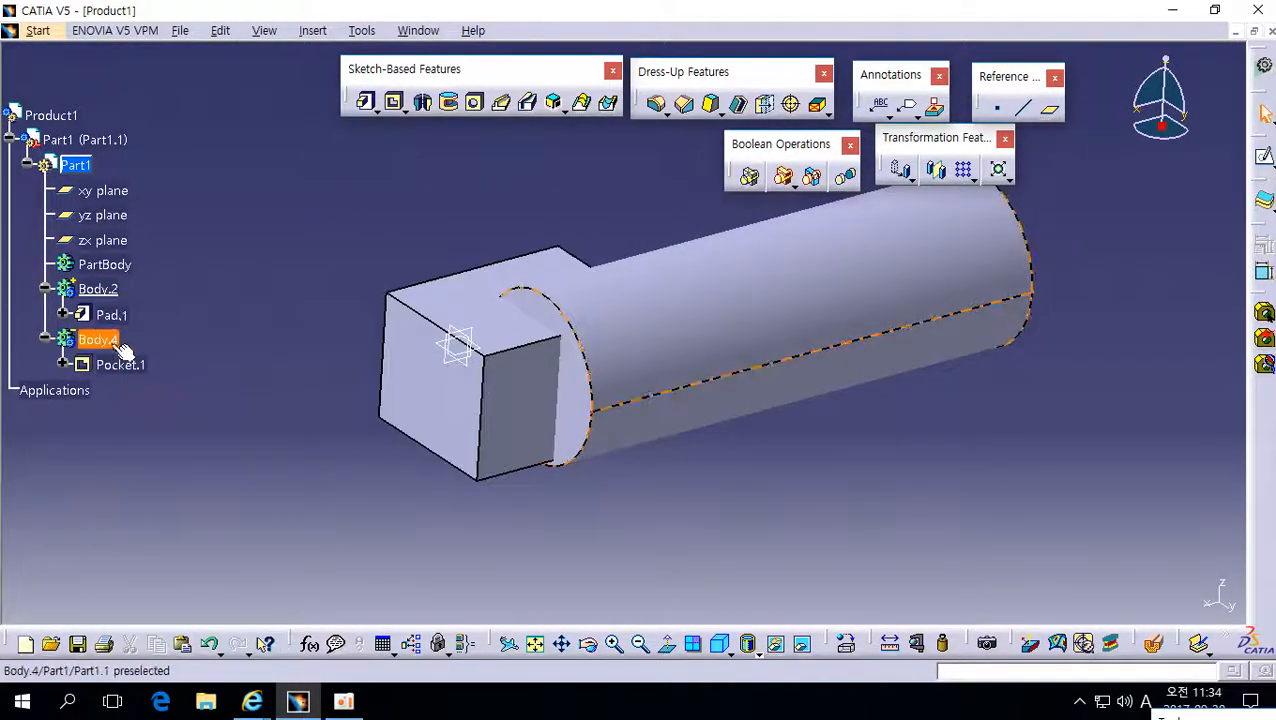
{"action": "right_click", "coordinate": [93, 339]}
{"action": "mouse_move", "coordinate": [249, 667]}
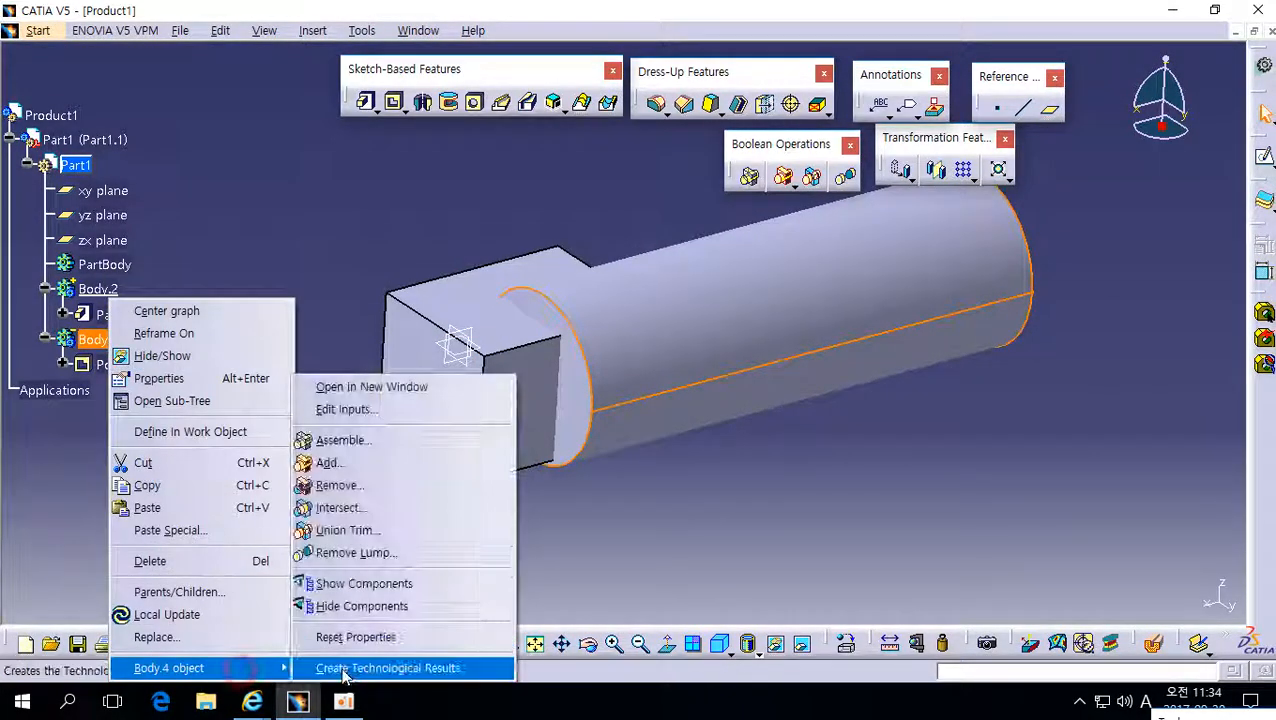
{"action": "left_click", "coordinate": [333, 441]}
{"action": "left_click", "coordinate": [1050, 592]}
{"action": "middle_click_drag", "start_coordinate": [832, 518], "coordinate": [467, 347]}
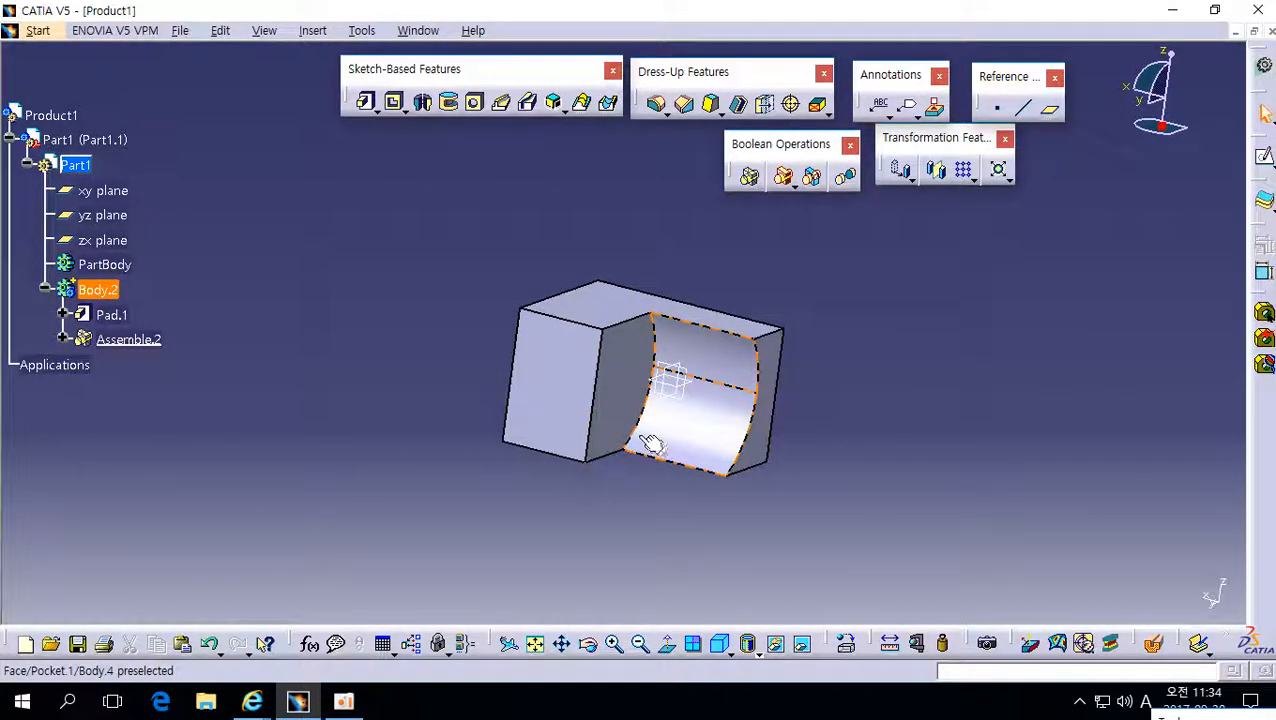
{"action": "middle_click_drag", "start_coordinate": [668, 426], "coordinate": [590, 397]}
{"action": "middle_click", "coordinate": [541, 481]}
{"action": "middle_click_drag", "start_coordinate": [593, 393], "coordinate": [553, 441]}
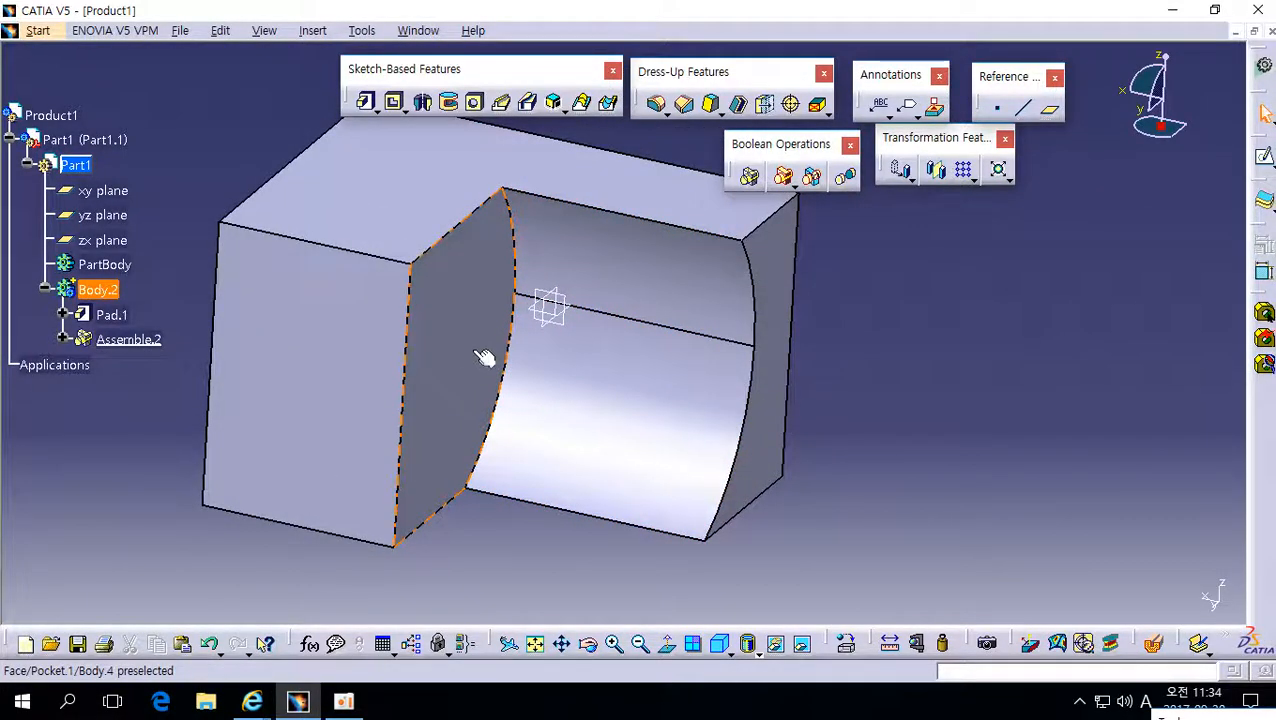
{"action": "left_click", "coordinate": [63, 339]}
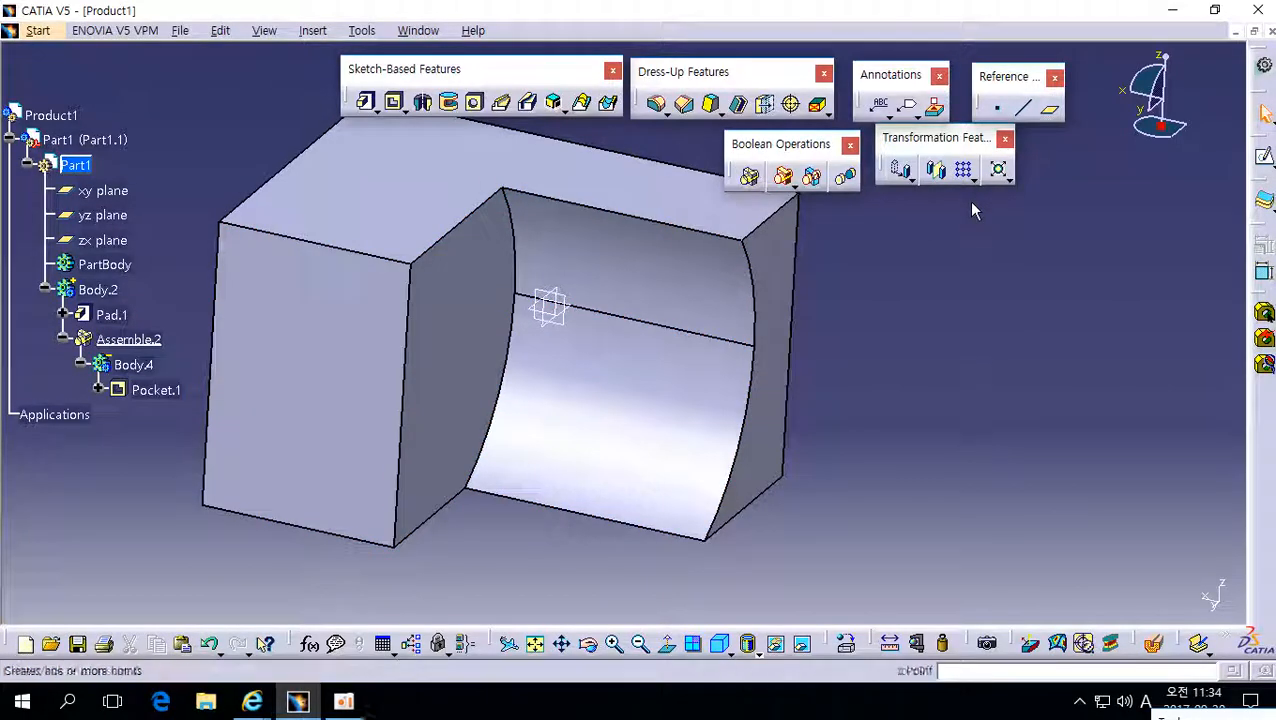
- Delete the Assemble feature from Body.2 without deleting its aggregated elements, keeping Body.4
{"action": "right_click", "coordinate": [125, 340]}
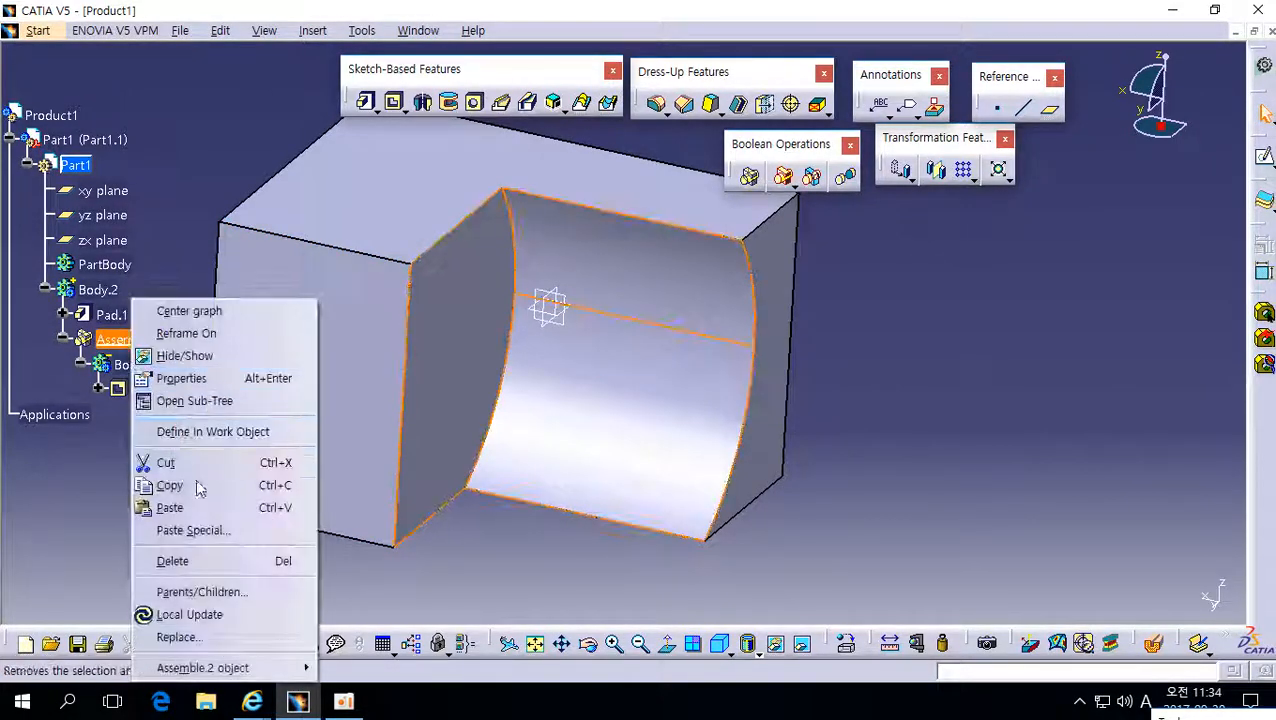
{"action": "left_click", "coordinate": [172, 561]}
{"action": "left_click", "coordinate": [965, 561]}
{"action": "left_click", "coordinate": [1125, 592]}
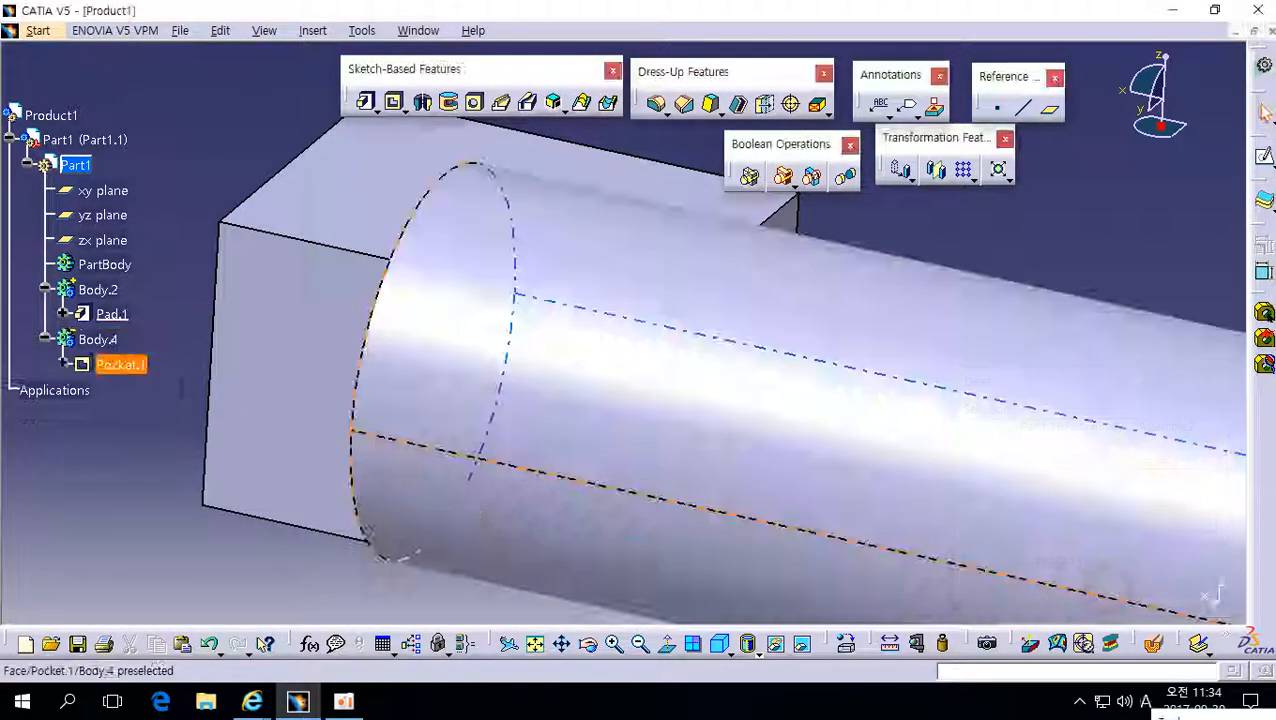
{"action": "middle_click_drag", "start_coordinate": [436, 414], "coordinate": [341, 452], "text": "ctrl"}
- Apply the Add operation to join Body.4 to Body.2 and inspect the combined solid
{"action": "right_click", "coordinate": [115, 340]}
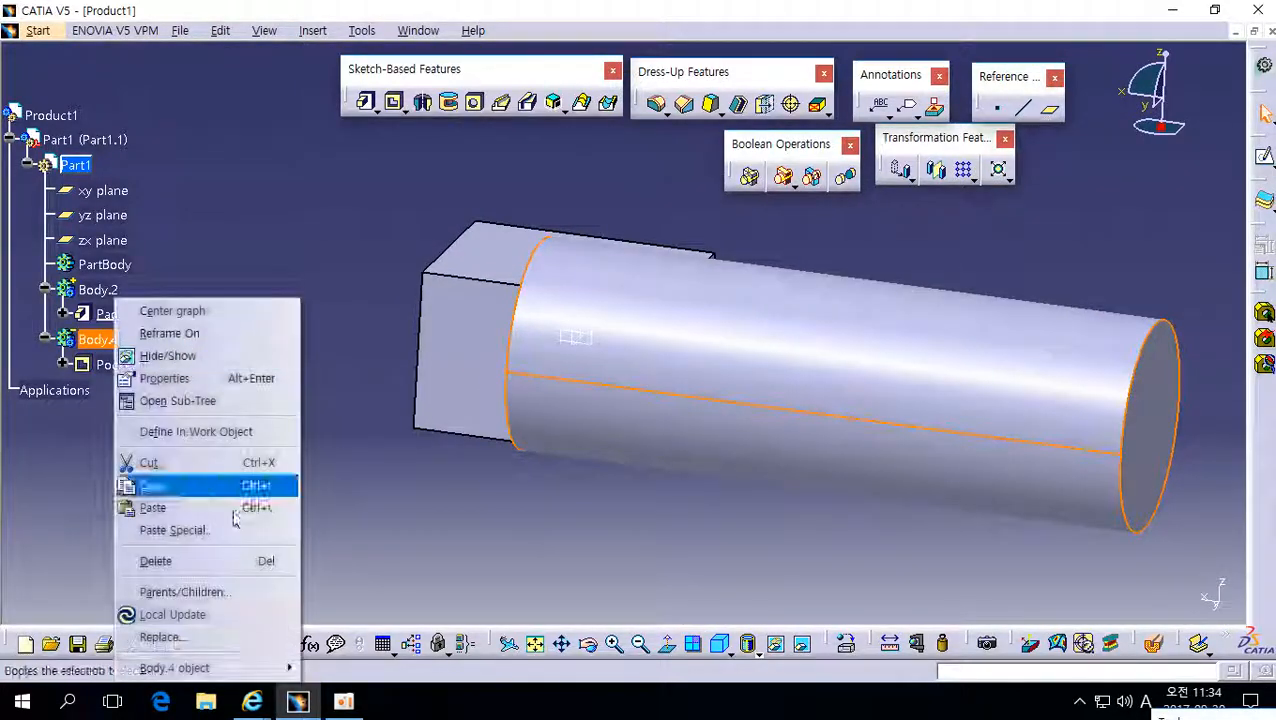
{"action": "mouse_move", "coordinate": [280, 668]}
{"action": "left_click", "coordinate": [318, 461]}
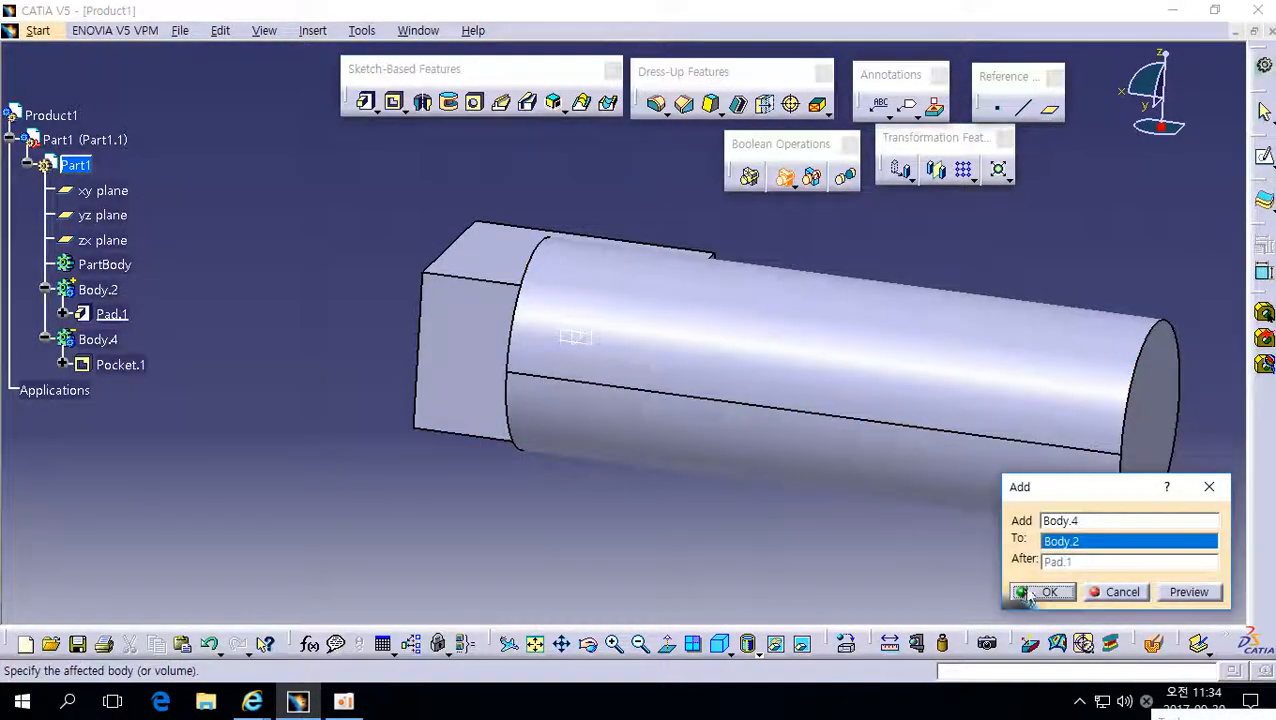
{"action": "left_click", "coordinate": [1044, 592]}
{"action": "middle_click_drag", "start_coordinate": [437, 345], "coordinate": [590, 407]}
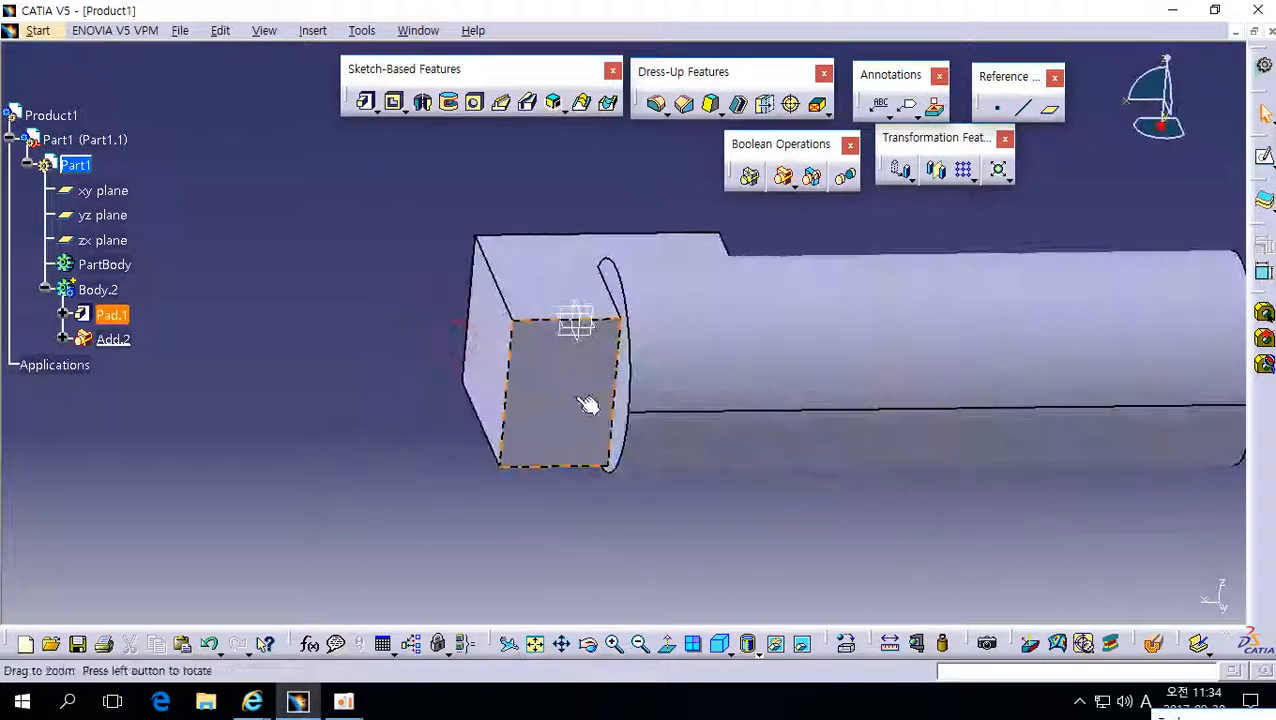
{"action": "middle_click_drag", "start_coordinate": [598, 270], "coordinate": [584, 399]}
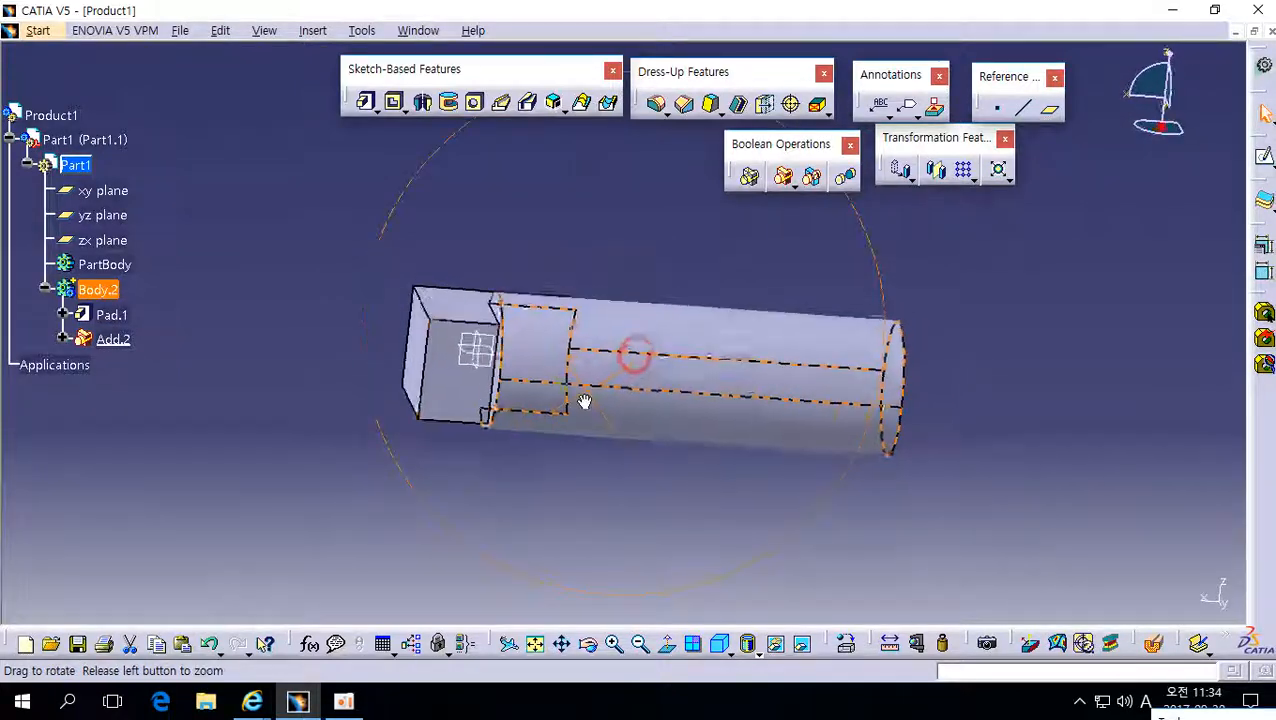
- Delete the Add feature from Body.2 while keeping its aggregated elements, and point out Body.4's pocket
{"action": "right_click", "coordinate": [113, 339]}
{"action": "left_click", "coordinate": [168, 558]}
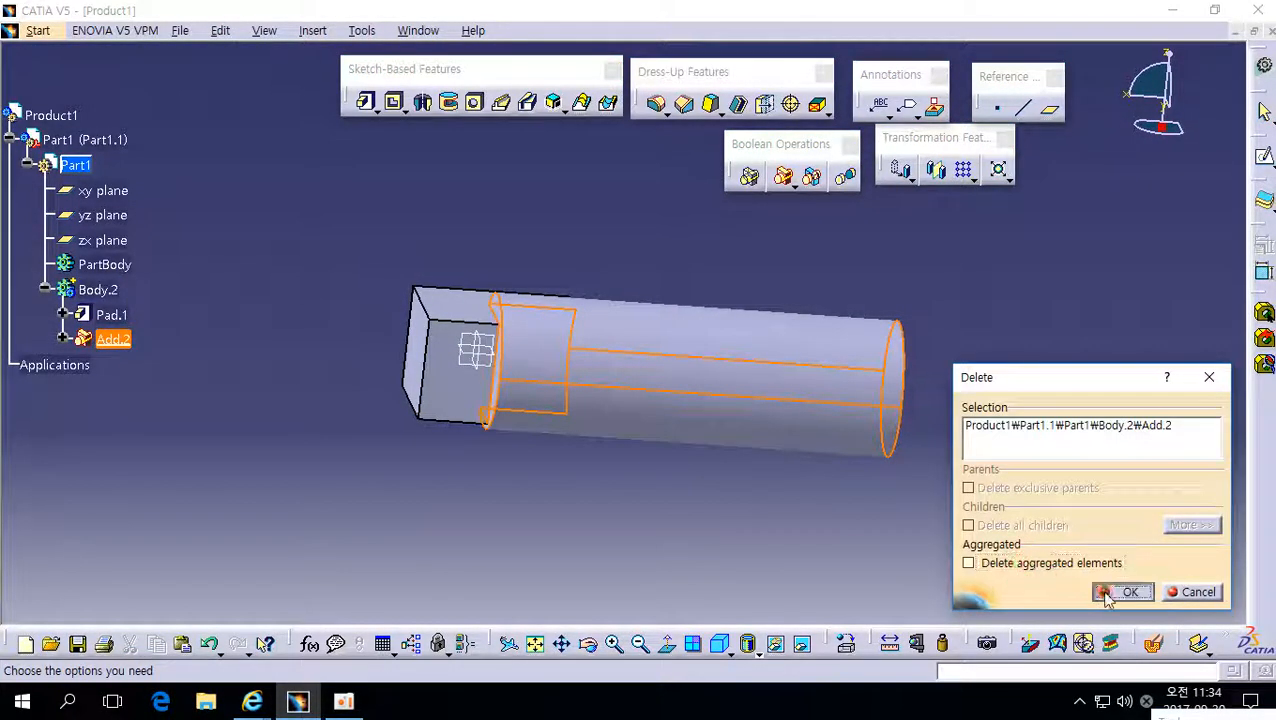
{"action": "left_click", "coordinate": [1122, 592]}
{"action": "left_click", "coordinate": [143, 366]}
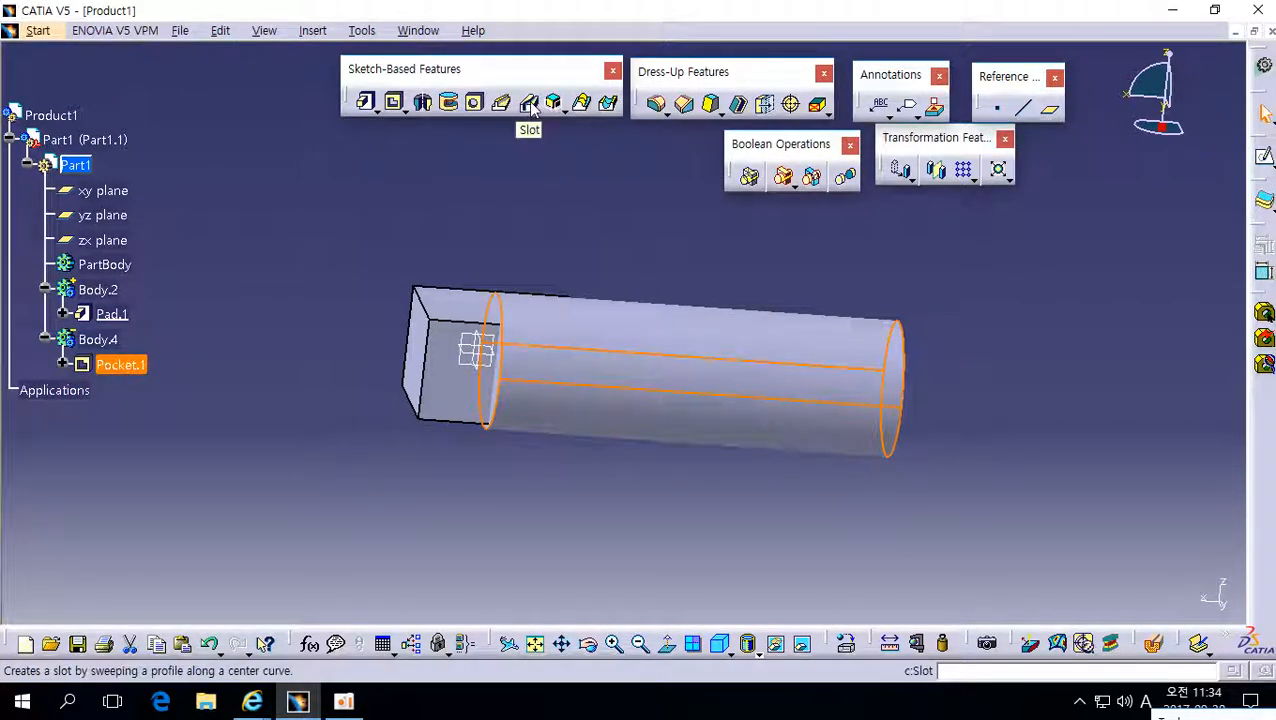
{"action": "left_click", "coordinate": [347, 314]}
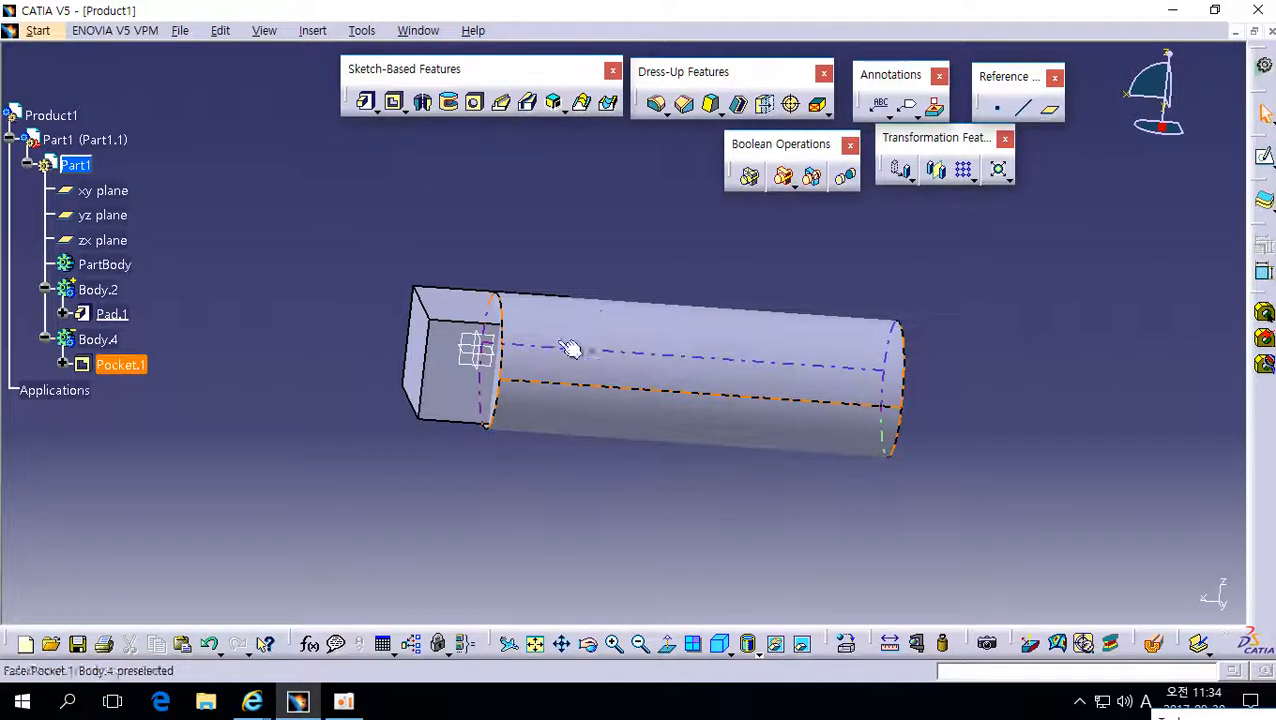
{"action": "left_click", "coordinate": [133, 318]}
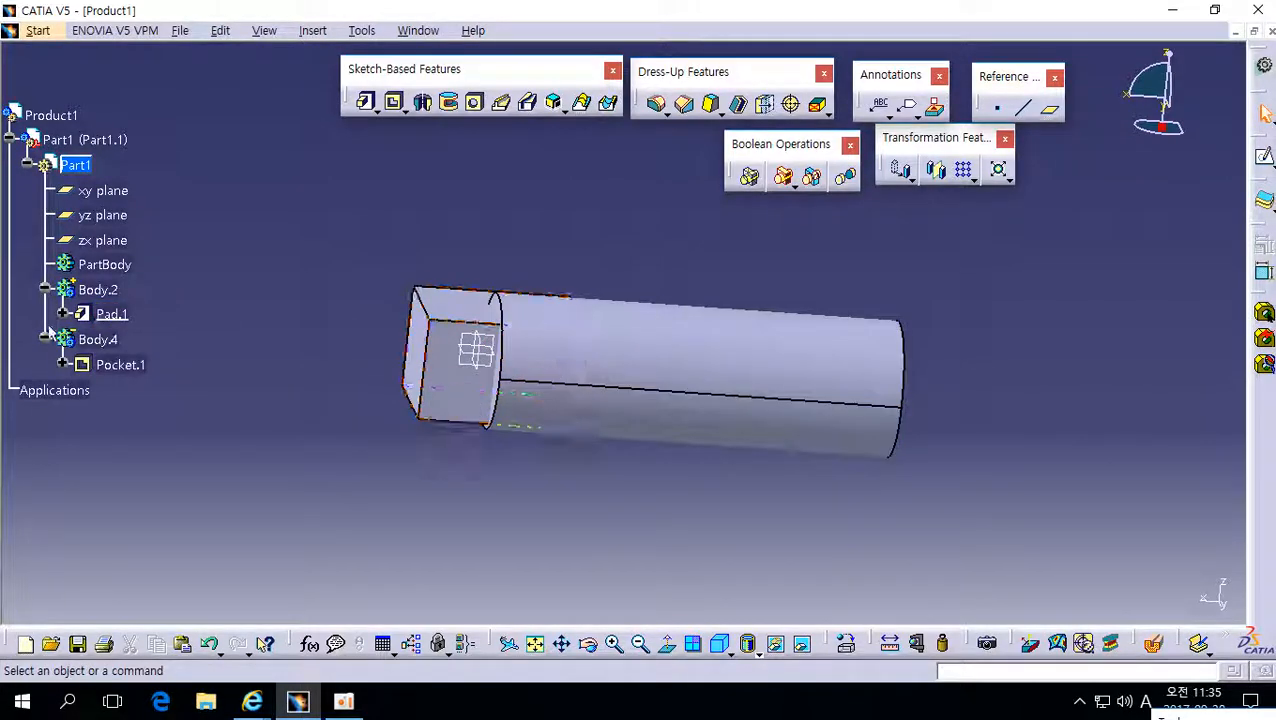
- Assemble Body.4 into Body.2 again so its pocket acts on the block
{"action": "right_click", "coordinate": [100, 339]}
{"action": "mouse_move", "coordinate": [228, 666]}
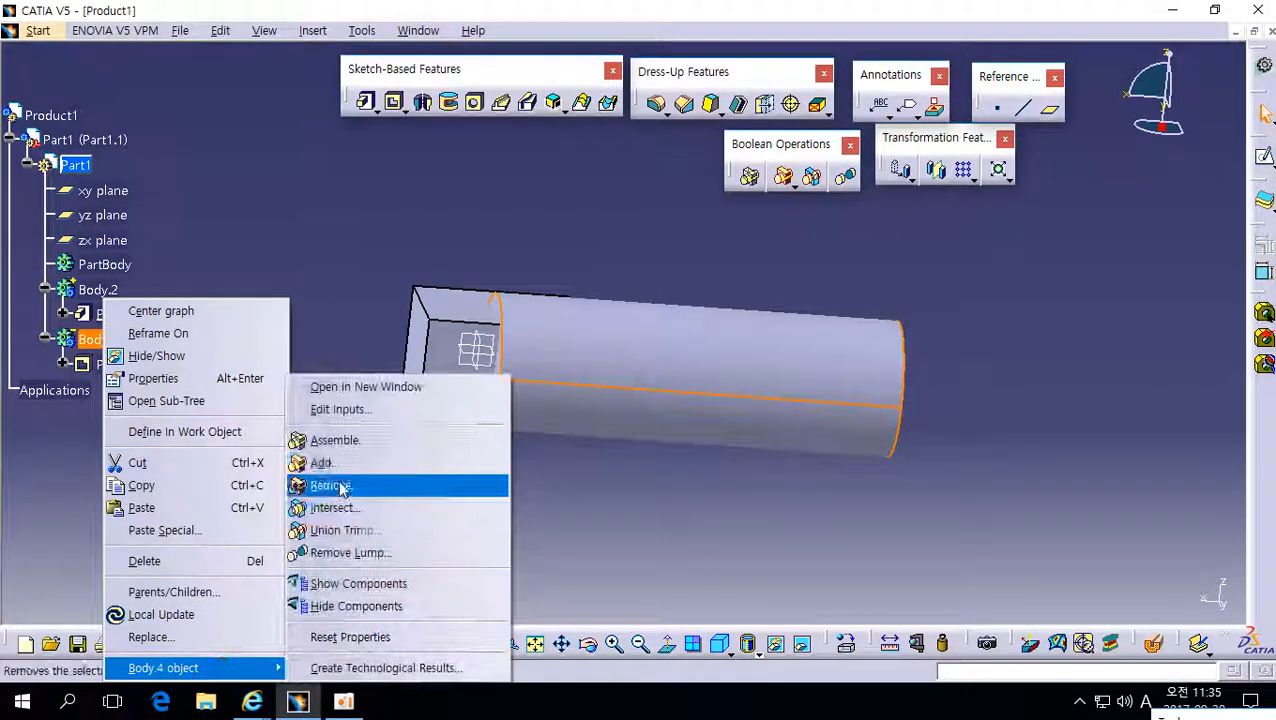
{"action": "left_click", "coordinate": [320, 443]}
{"action": "left_click", "coordinate": [1034, 592]}
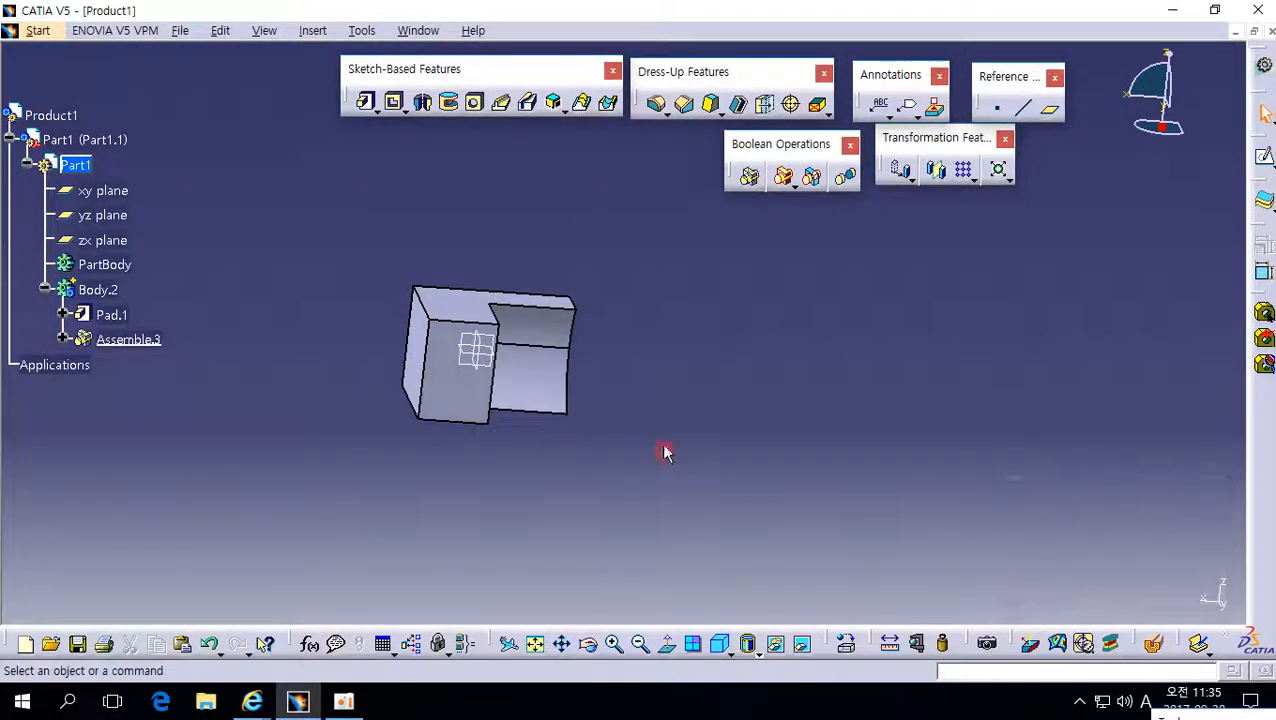
{"action": "mouse_move", "coordinate": [664, 450]}
{"action": "middle_mouse_down"}
{"action": "mouse_move", "coordinate": [507, 347]}
{"action": "mouse_move", "coordinate": [350, 366]}
{"action": "mouse_move", "coordinate": [527, 407]}
{"action": "mouse_move", "coordinate": [692, 419]}
{"action": "mouse_move", "coordinate": [682, 445]}
{"action": "middle_mouse_up"}
- Remove the repeated Assemble operation from Body.2, leaving Body.4 as a separate body
{"action": "right_click", "coordinate": [128, 339]}
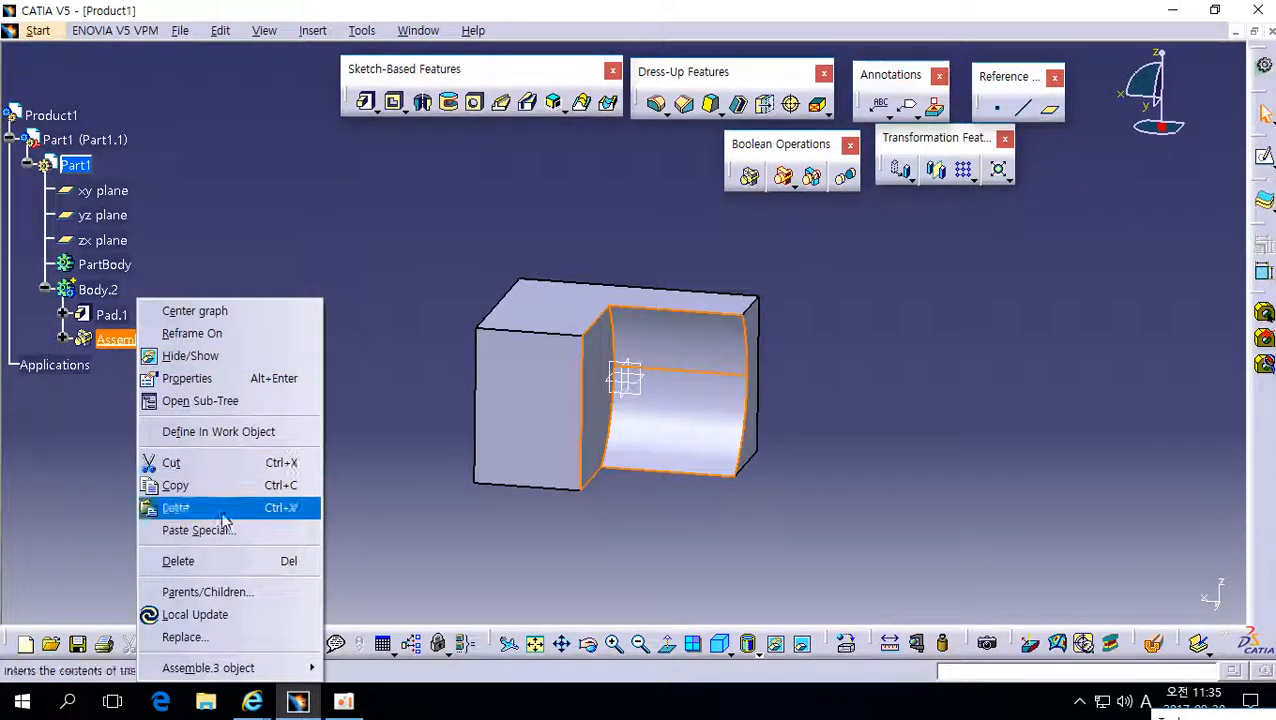
{"action": "left_click", "coordinate": [172, 557]}
{"action": "left_click", "coordinate": [1121, 591]}
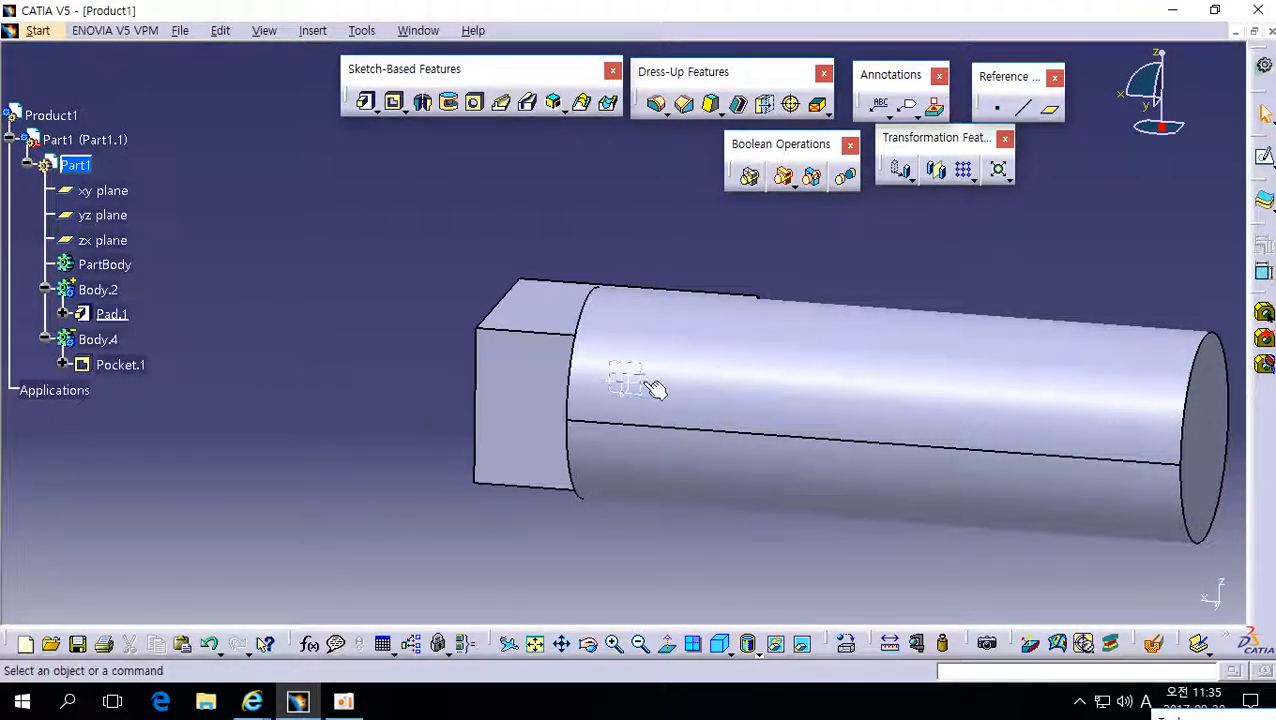
- Add Body.4 to Body.2 once more and examine the faces where the block and cylinder join
{"action": "right_click", "coordinate": [108, 340]}
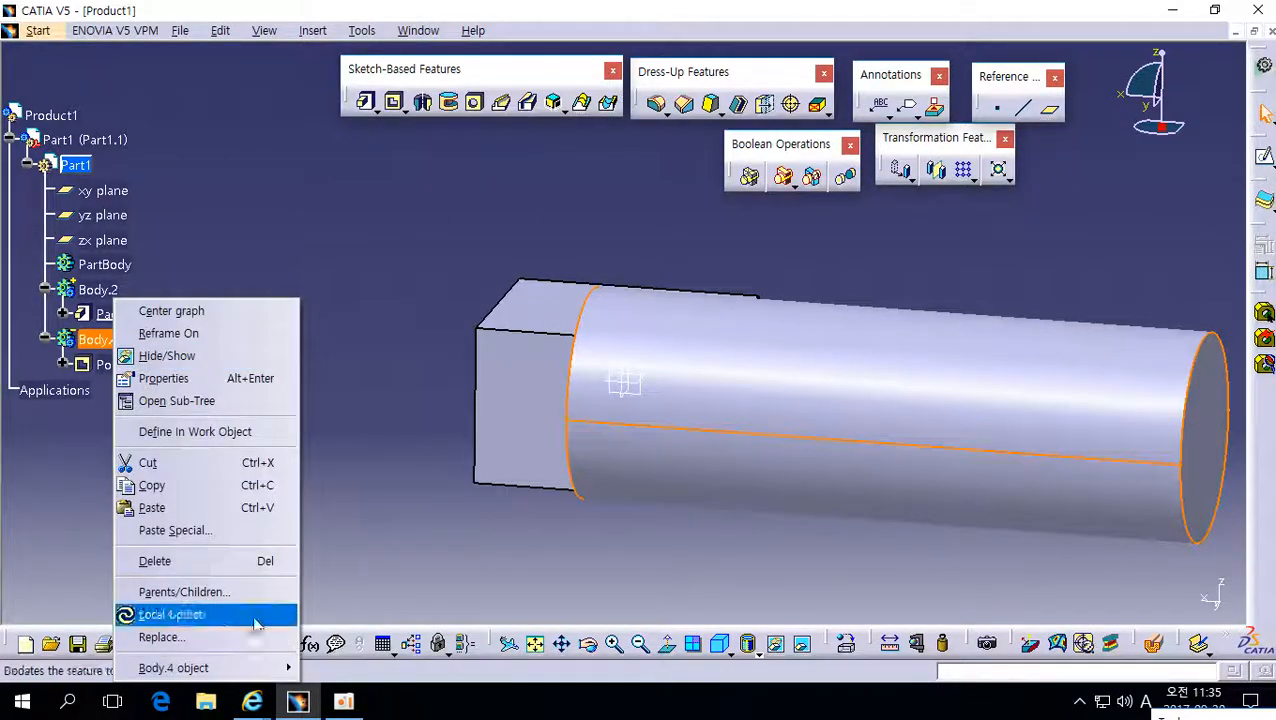
{"action": "mouse_move", "coordinate": [285, 666]}
{"action": "left_click", "coordinate": [332, 484]}
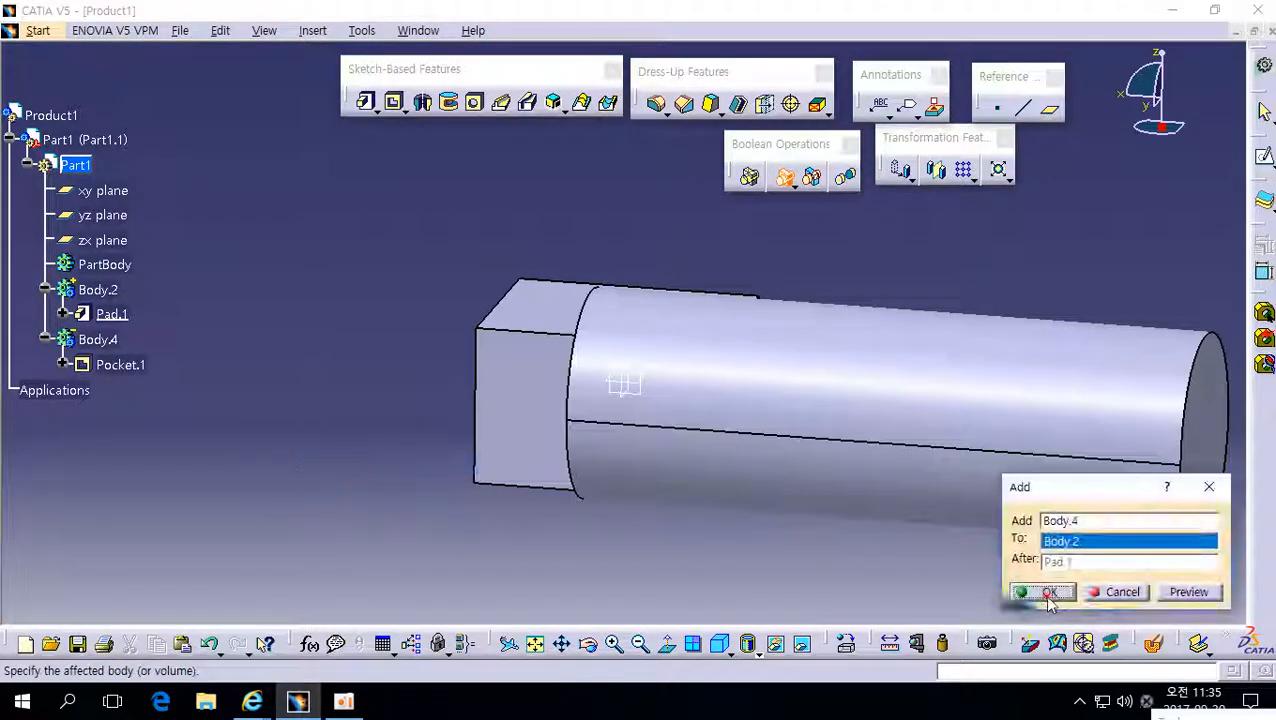
{"action": "left_click", "coordinate": [1049, 596]}
{"action": "middle_click_drag", "start_coordinate": [735, 490], "coordinate": [699, 414]}
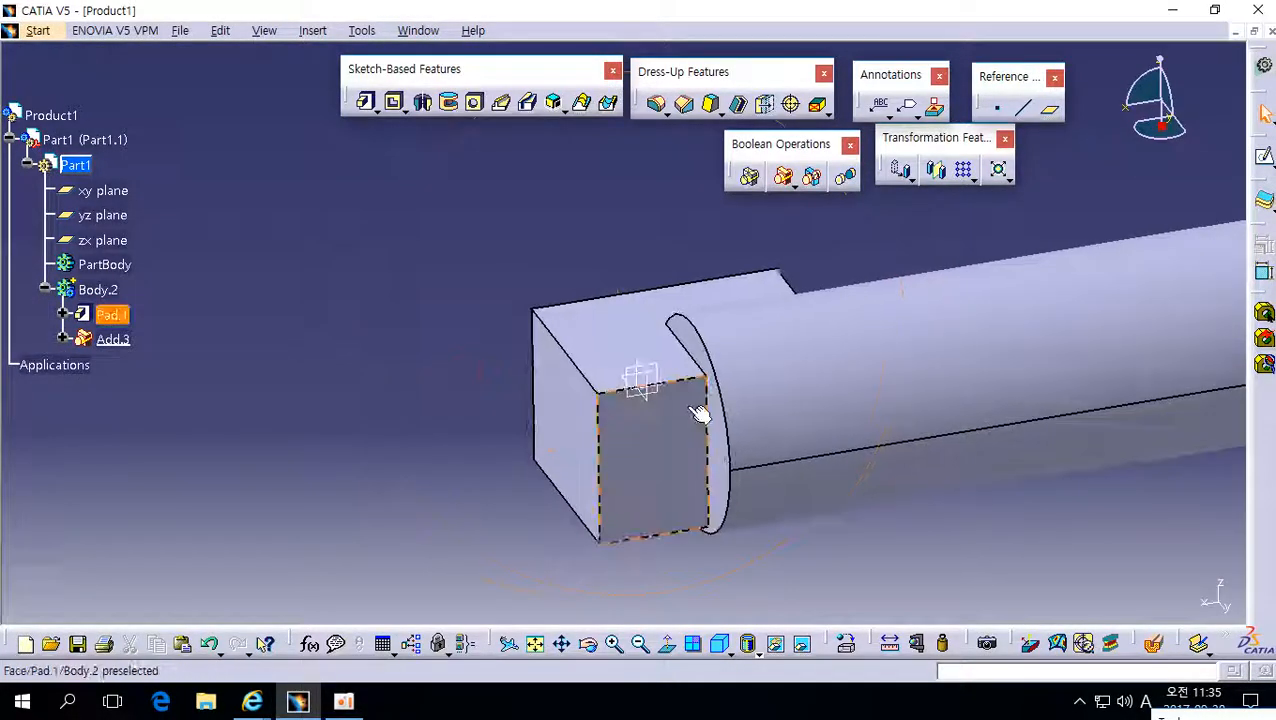
{"action": "left_click", "coordinate": [675, 433]}
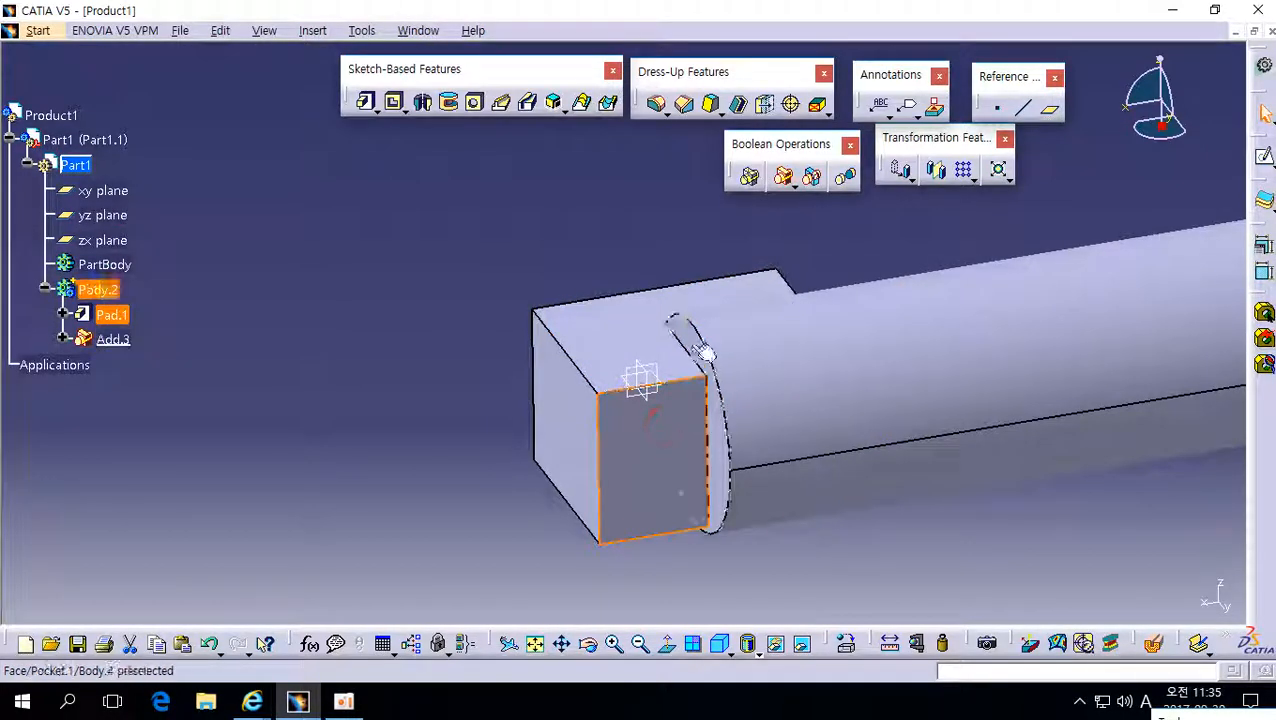
{"action": "left_click", "coordinate": [703, 347]}
{"action": "left_click", "coordinate": [478, 405]}
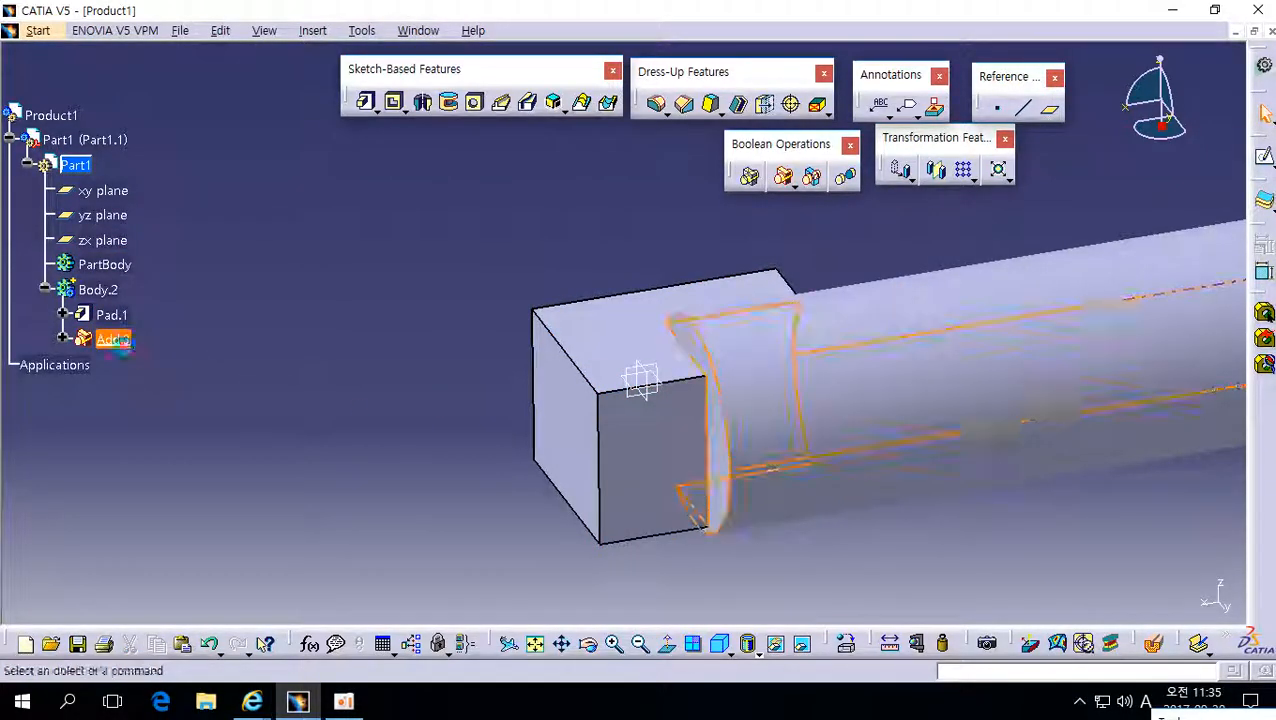
{"action": "middle_click_drag", "start_coordinate": [721, 404], "coordinate": [632, 483]}
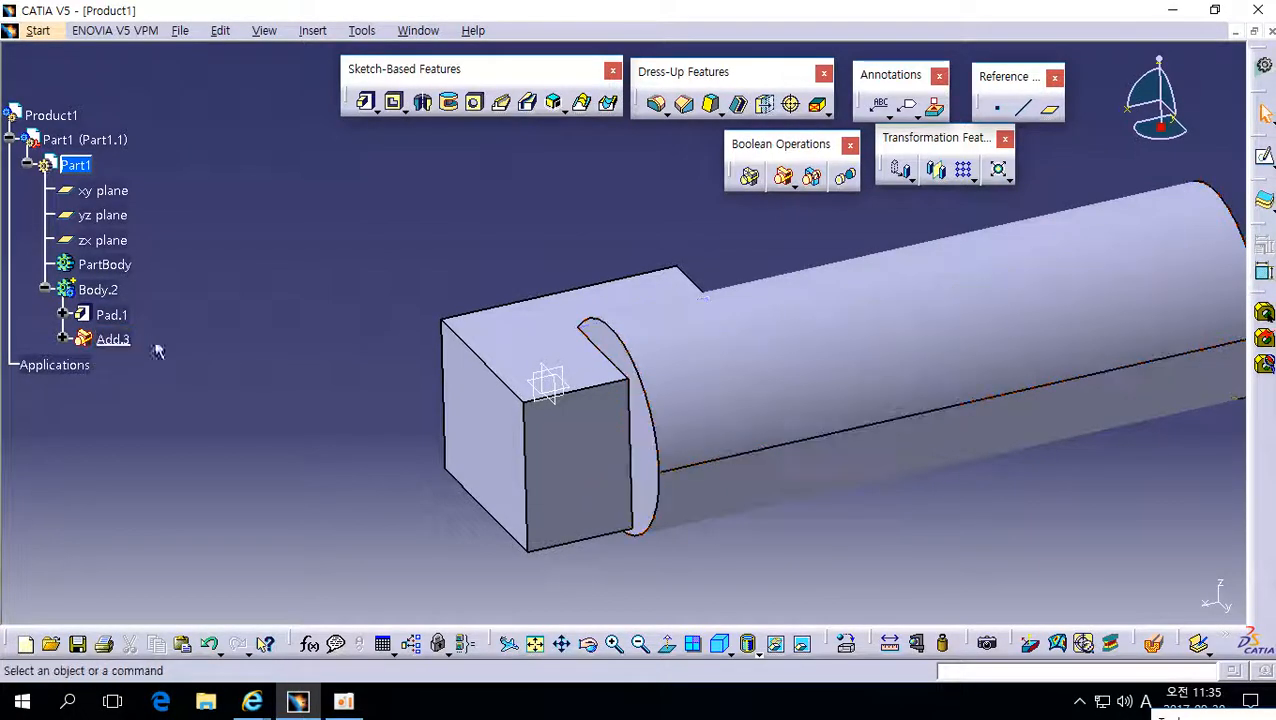
{"action": "middle_click_drag", "start_coordinate": [657, 463], "coordinate": [661, 427]}
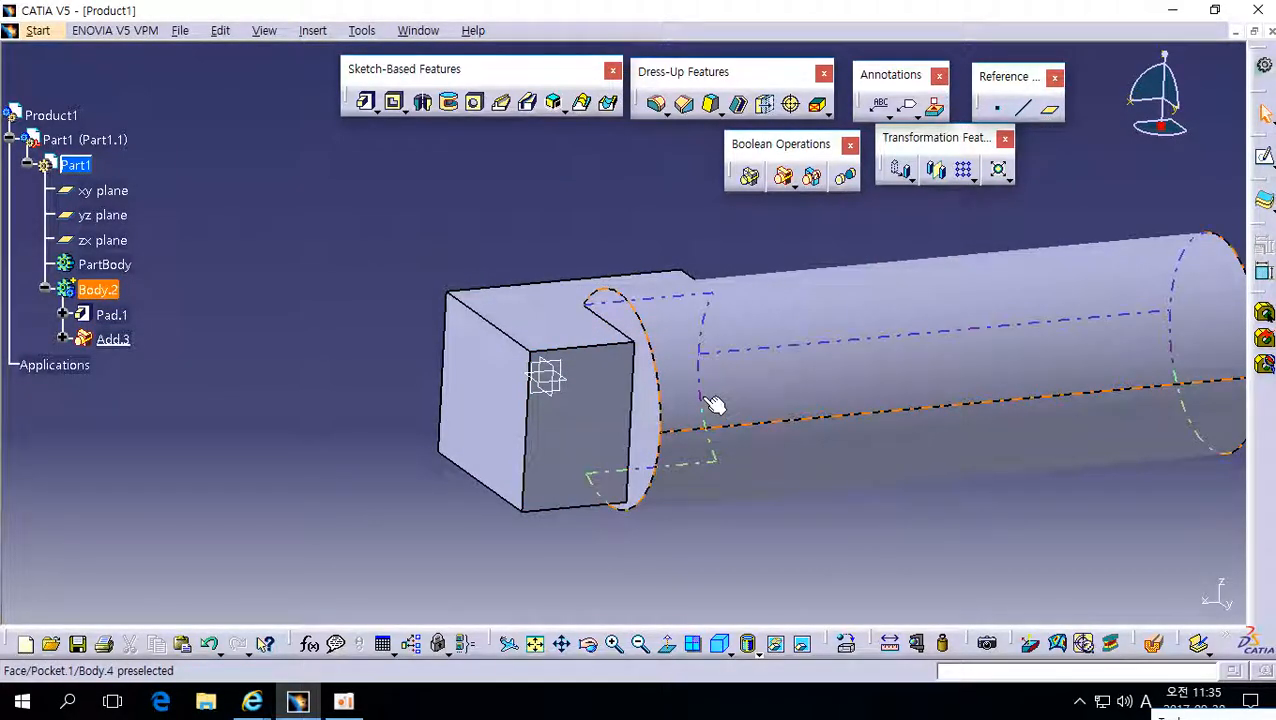
{"action": "middle_click_drag", "start_coordinate": [712, 402], "coordinate": [584, 456]}
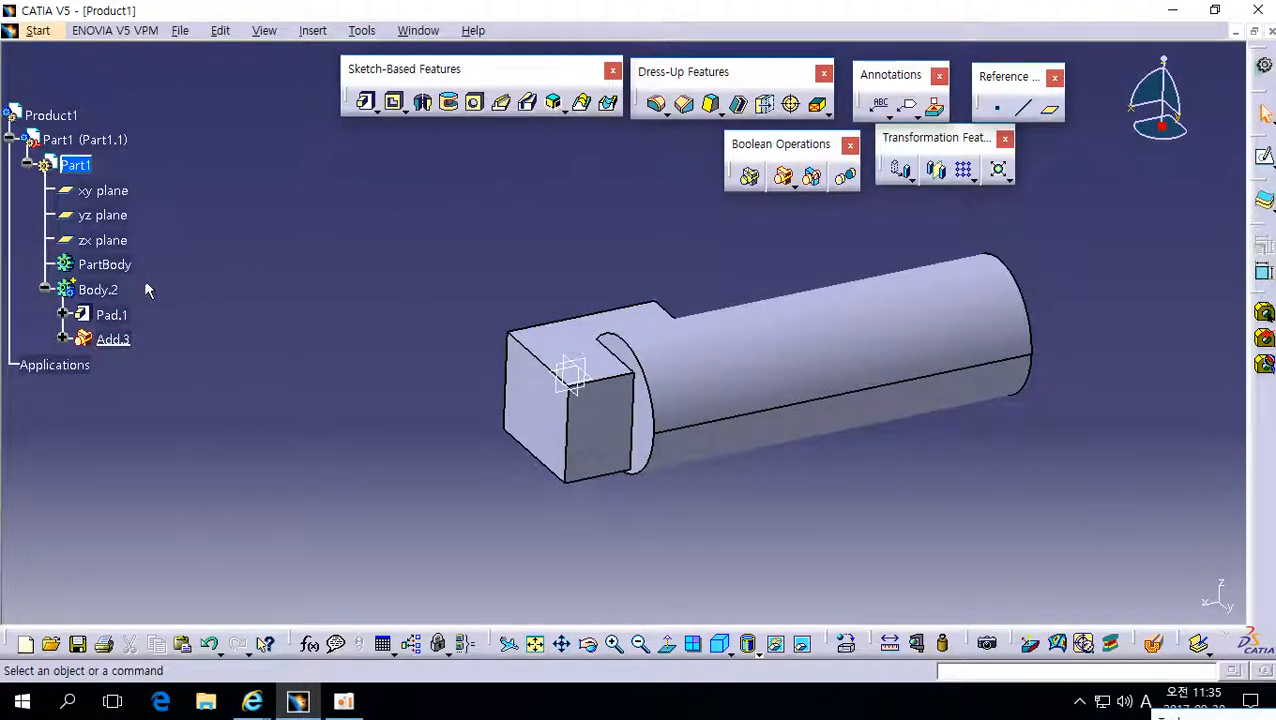
- Delete Body.2 with all its contents, leaving only the empty PartBody
{"action": "right_click", "coordinate": [106, 290]}
{"action": "left_click", "coordinate": [242, 556]}
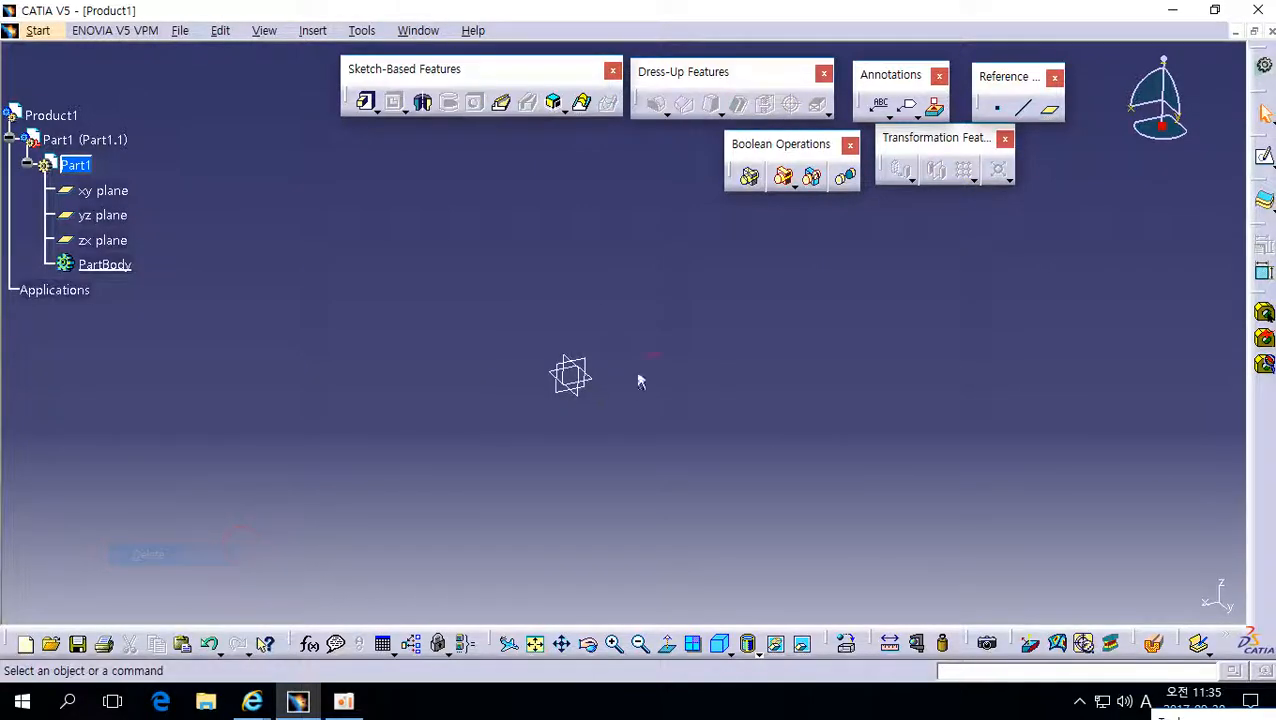
{"action": "middle_click_drag", "start_coordinate": [681, 361], "coordinate": [684, 232]}
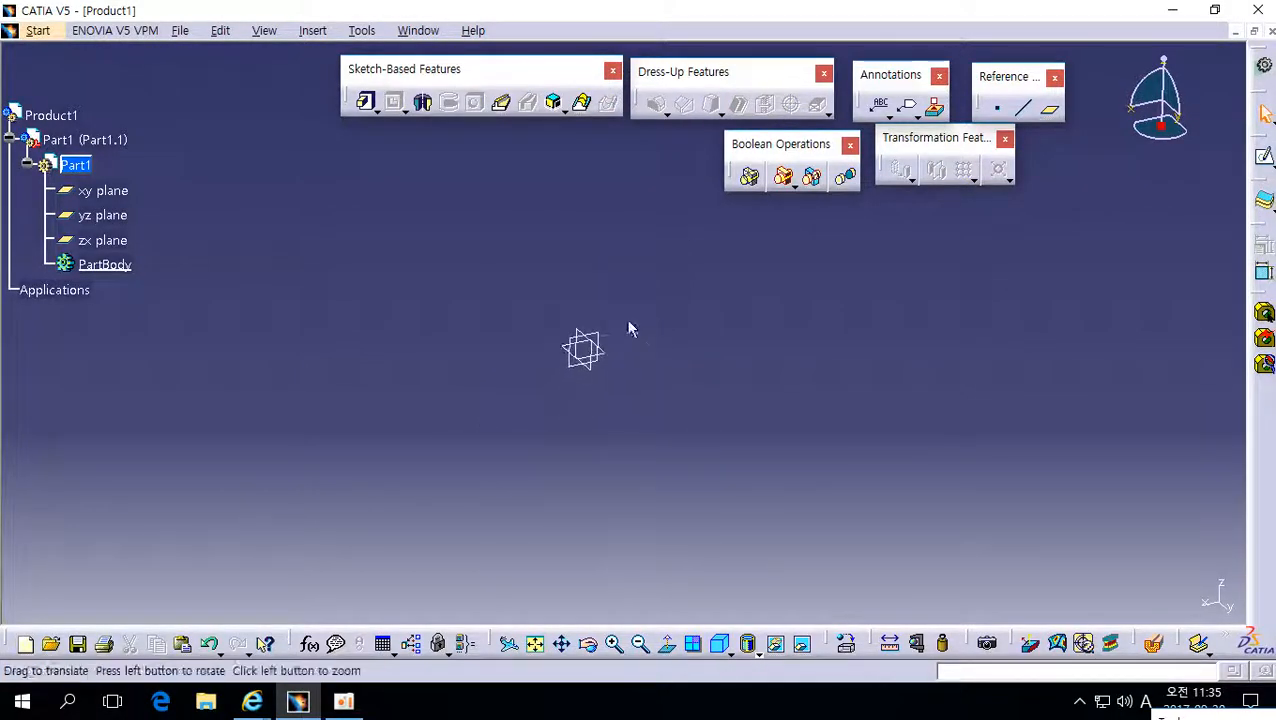